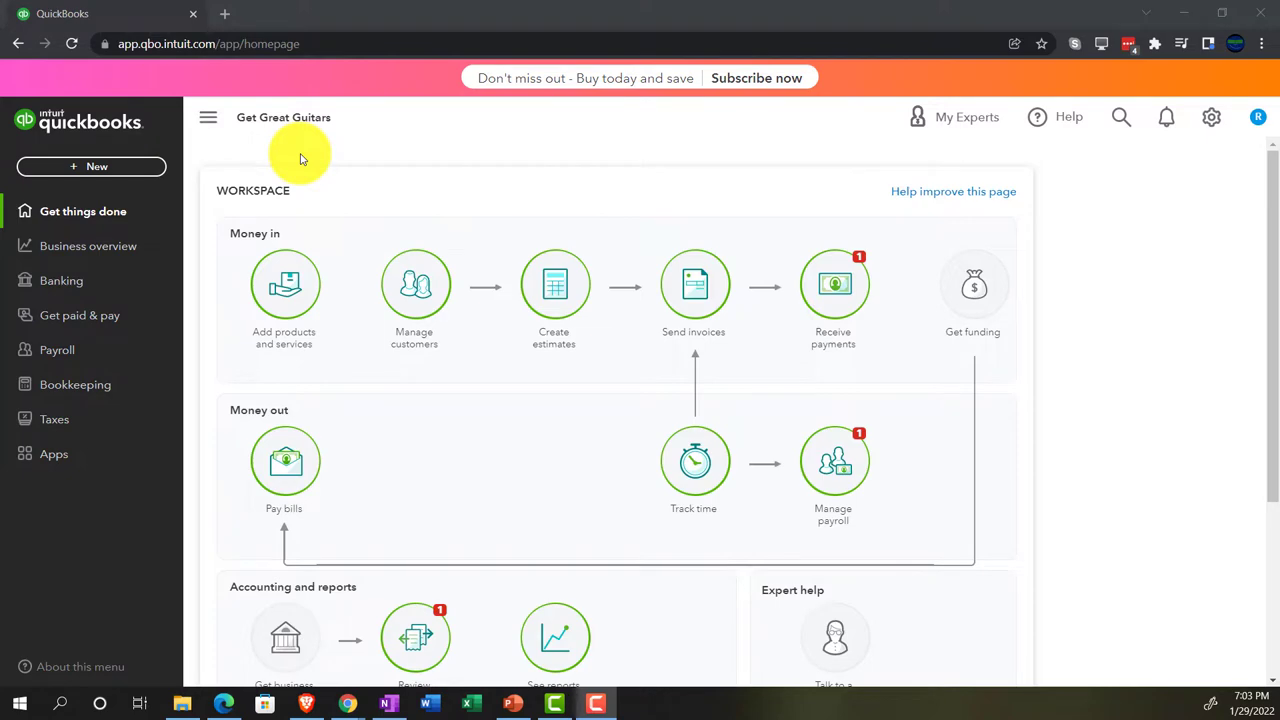
- Review the company's settings menu and its Business view option, and glance at the sample company's home page in Edge
{"action": "key", "text": "ctrl+plus"}
{"action": "key", "text": "ctrl+plus"}
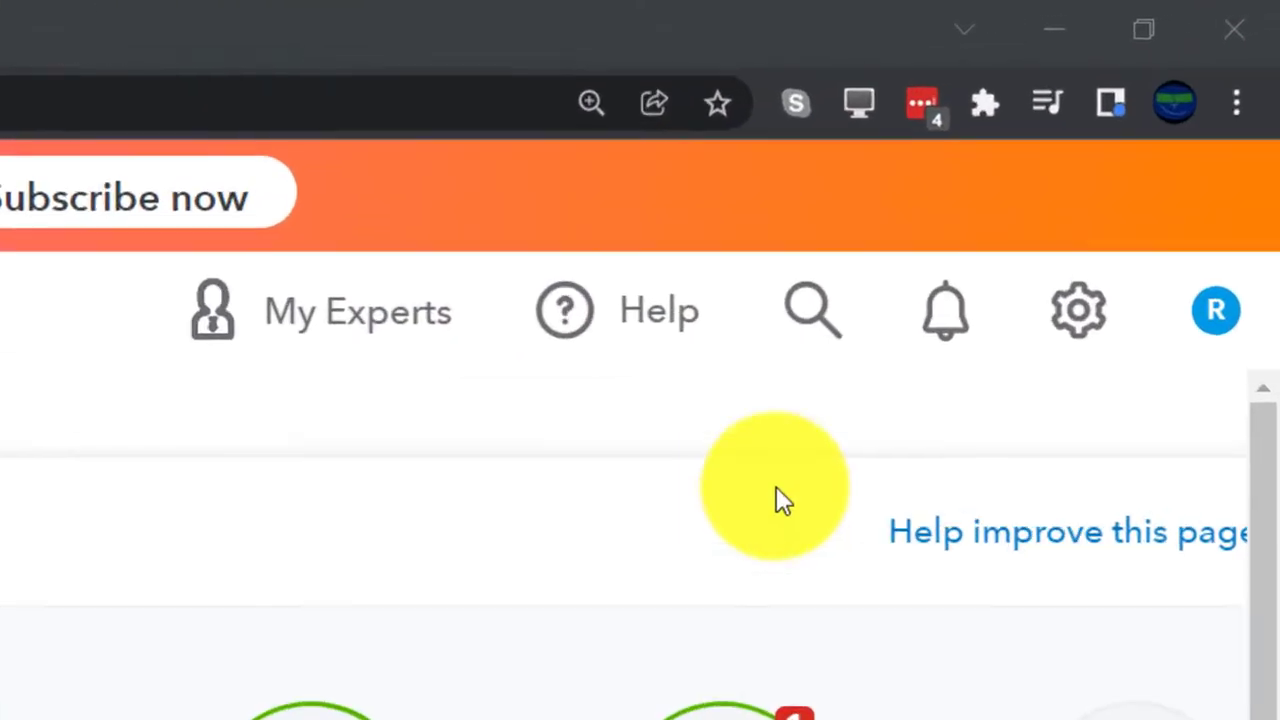
{"action": "left_click", "coordinate": [1196, 136]}
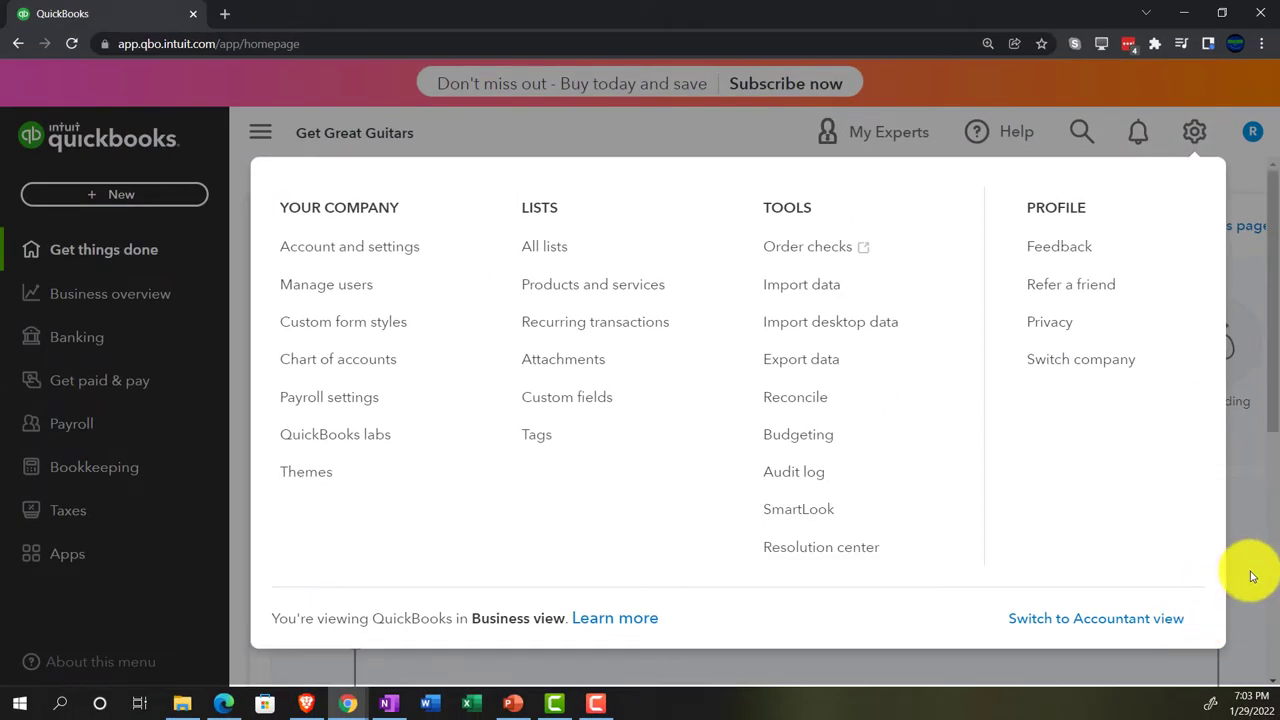
{"action": "left_click", "coordinate": [1252, 576]}
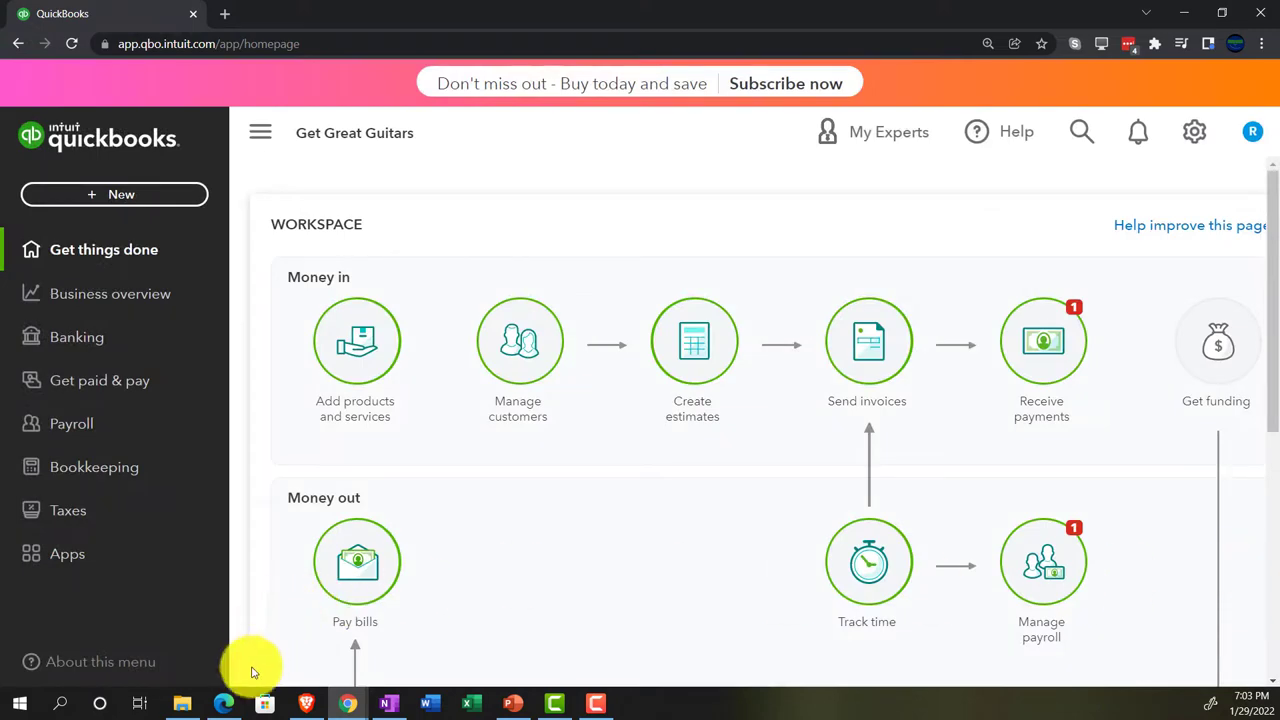
{"action": "left_click", "coordinate": [232, 705]}
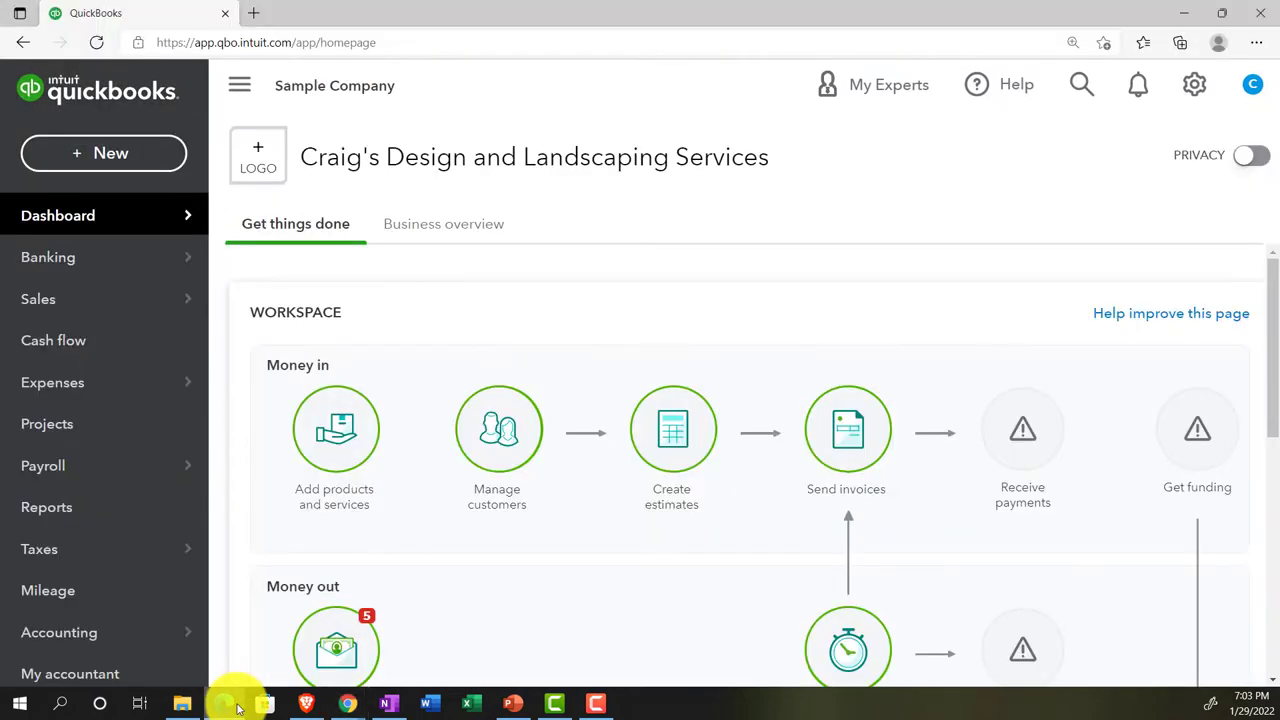
{"action": "left_click", "coordinate": [237, 707]}
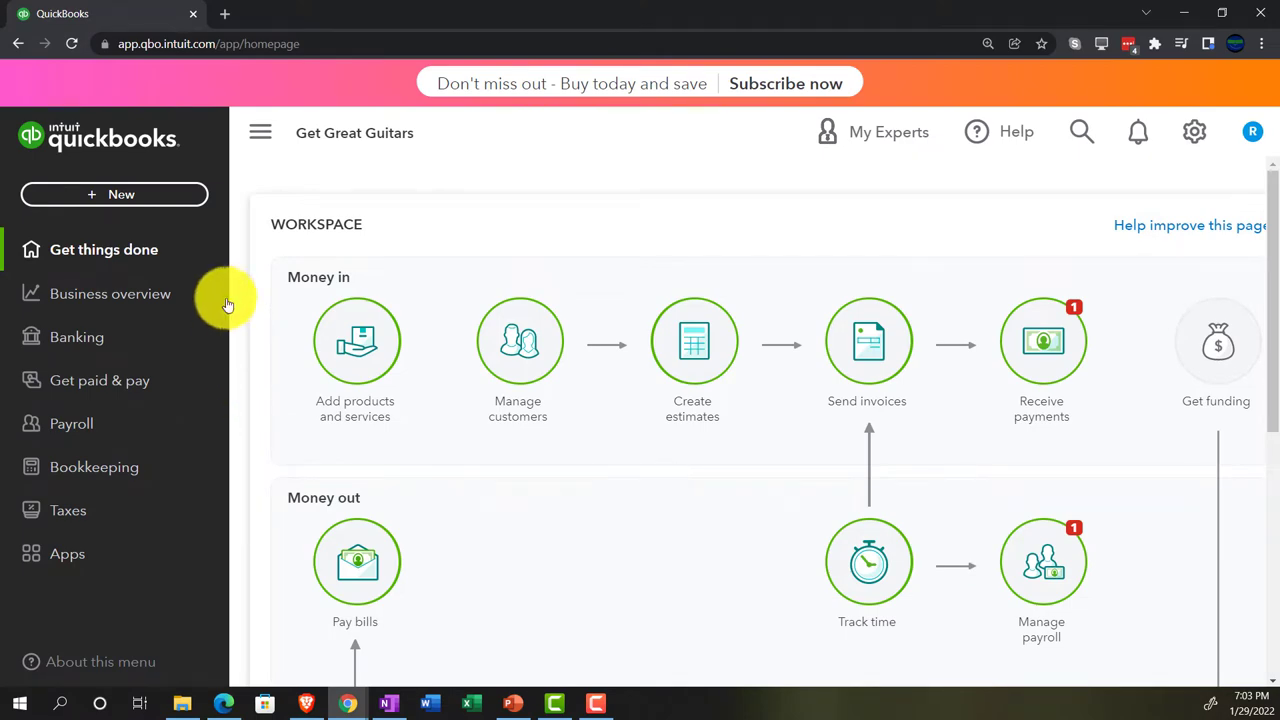
- Duplicate the Get Great Guitars home page tab three times
{"action": "right_click", "coordinate": [219, 22]}
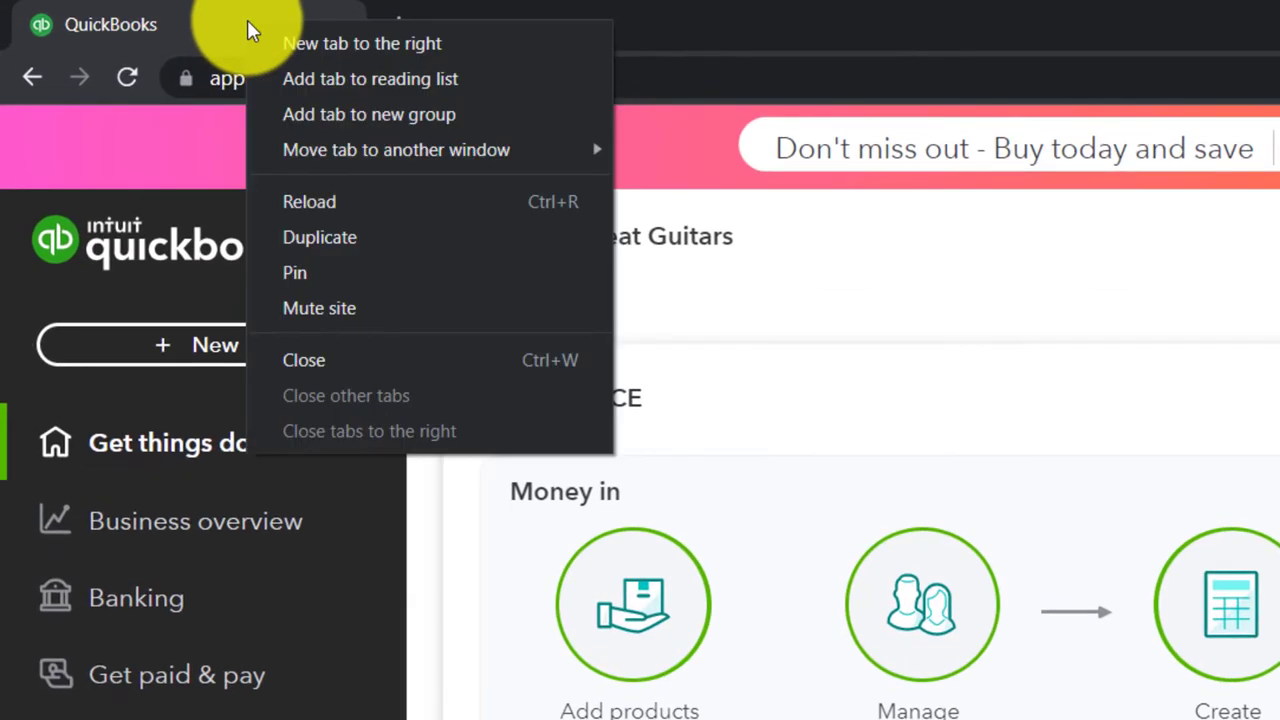
{"action": "left_click", "coordinate": [318, 234]}
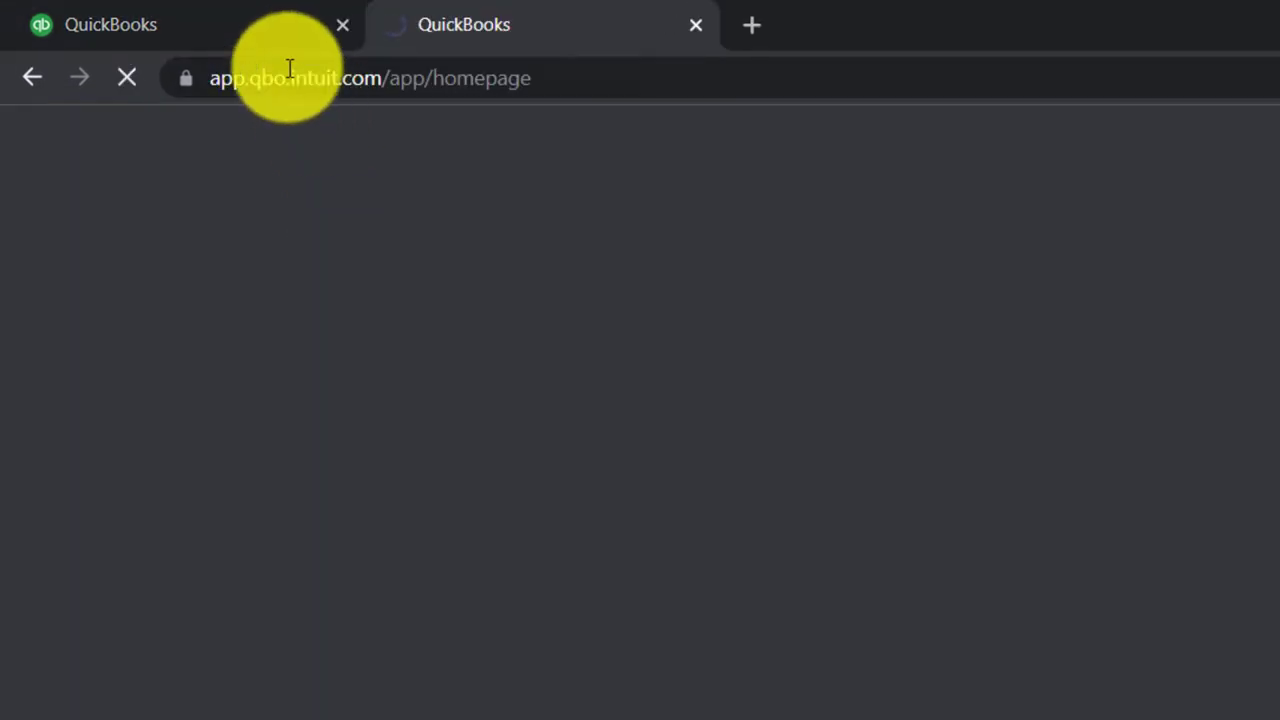
{"action": "left_click", "coordinate": [258, 22]}
{"action": "right_click", "coordinate": [258, 22]}
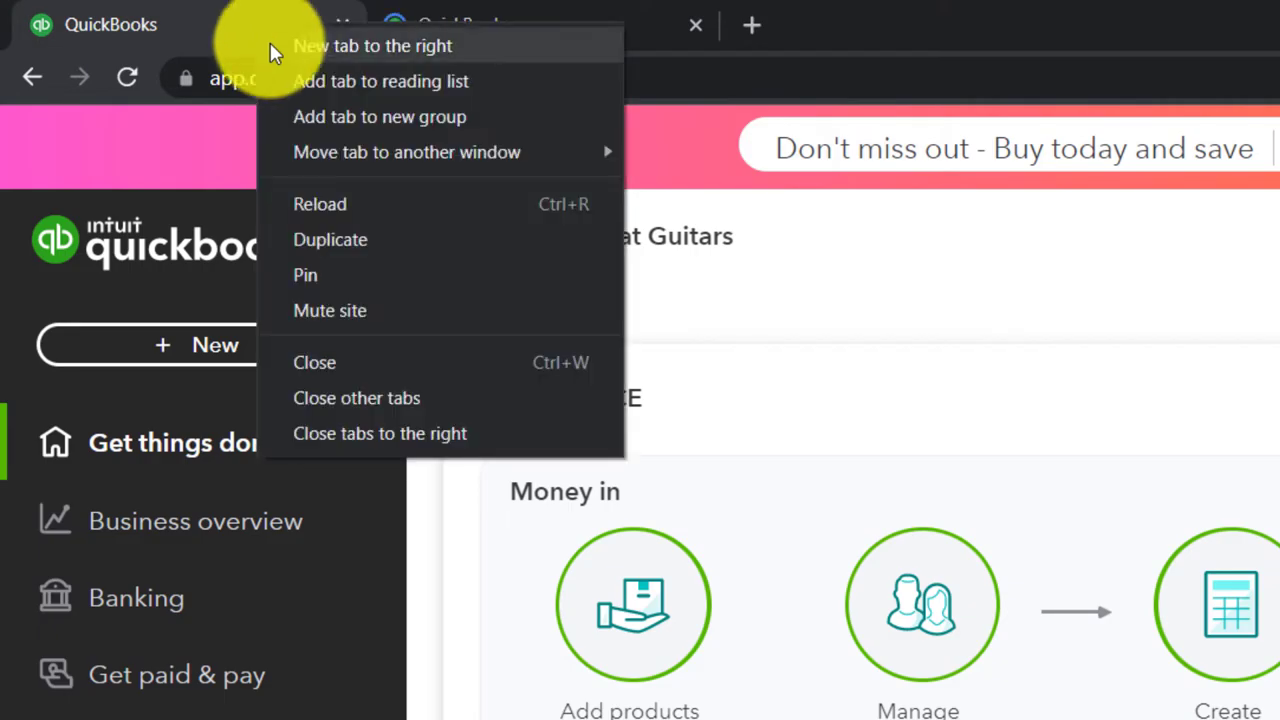
{"action": "left_click", "coordinate": [327, 236]}
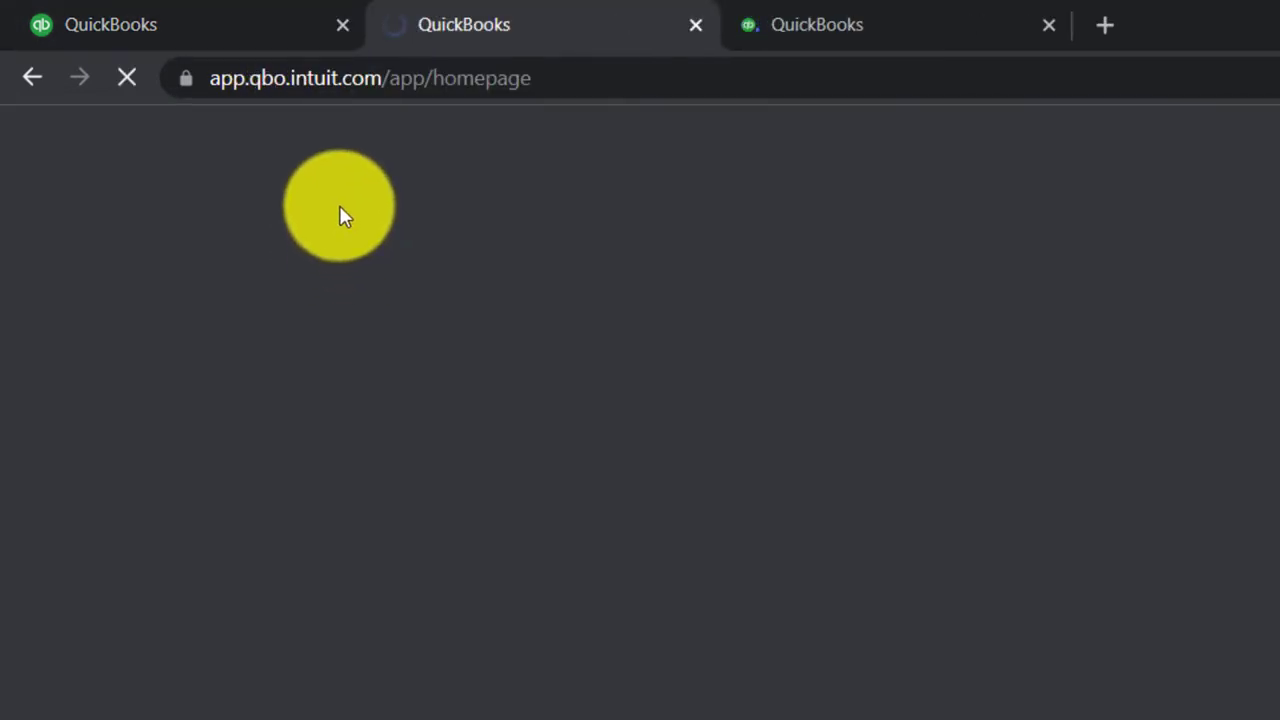
{"action": "left_click", "coordinate": [266, 32]}
{"action": "right_click", "coordinate": [266, 32]}
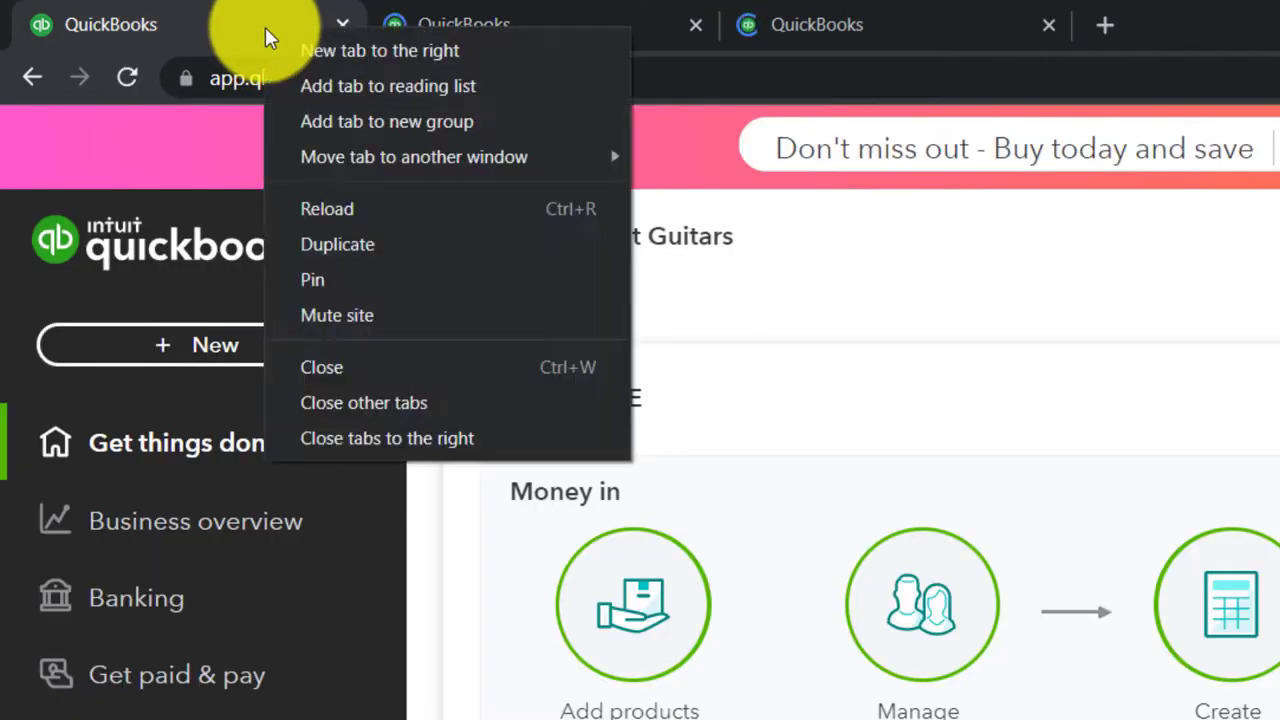
{"action": "left_click", "coordinate": [316, 243]}
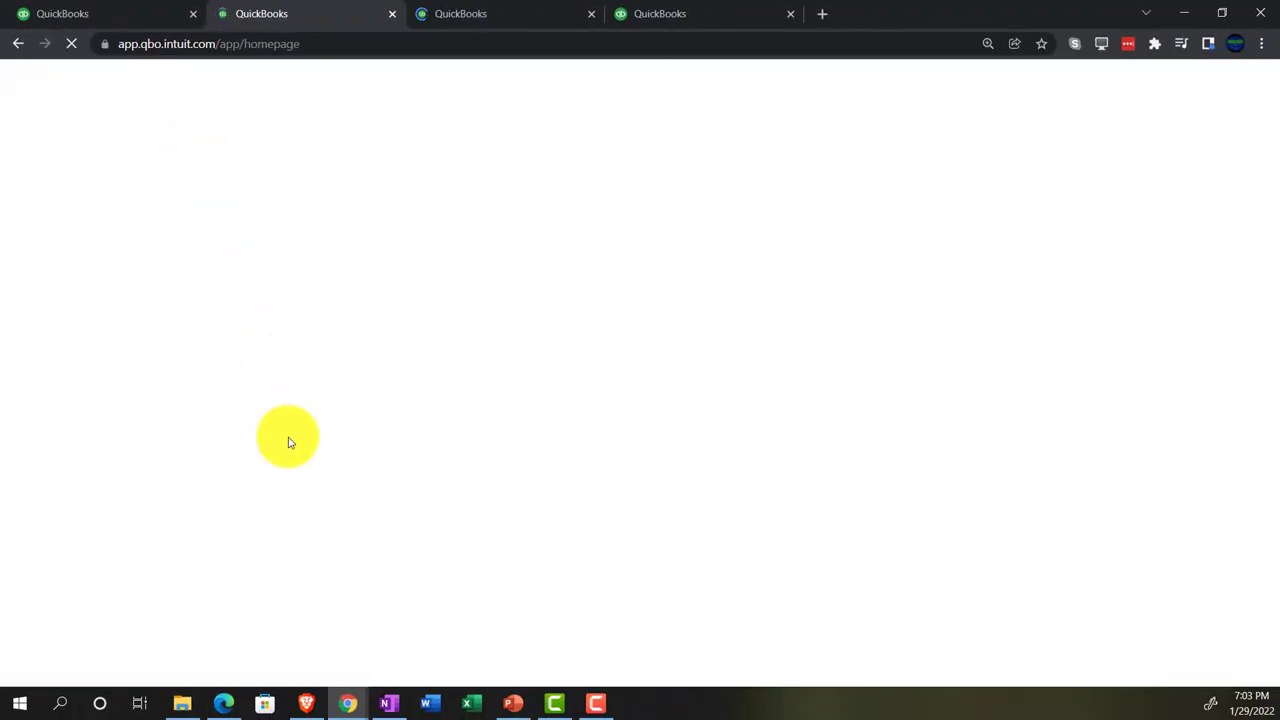
- Examine the sample company's navigation layout in Edge and return to the Get Great Guitars tabs in Chrome
{"action": "left_click", "coordinate": [228, 706]}
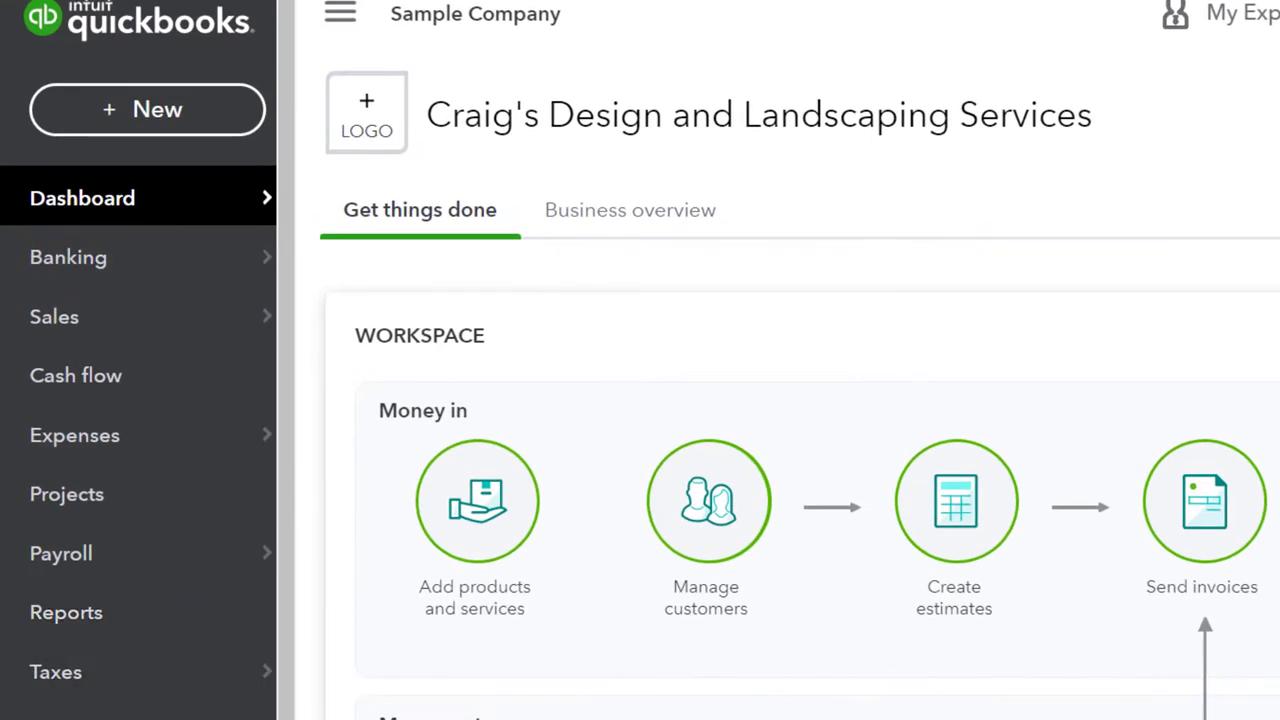
{"action": "left_click", "coordinate": [223, 703]}
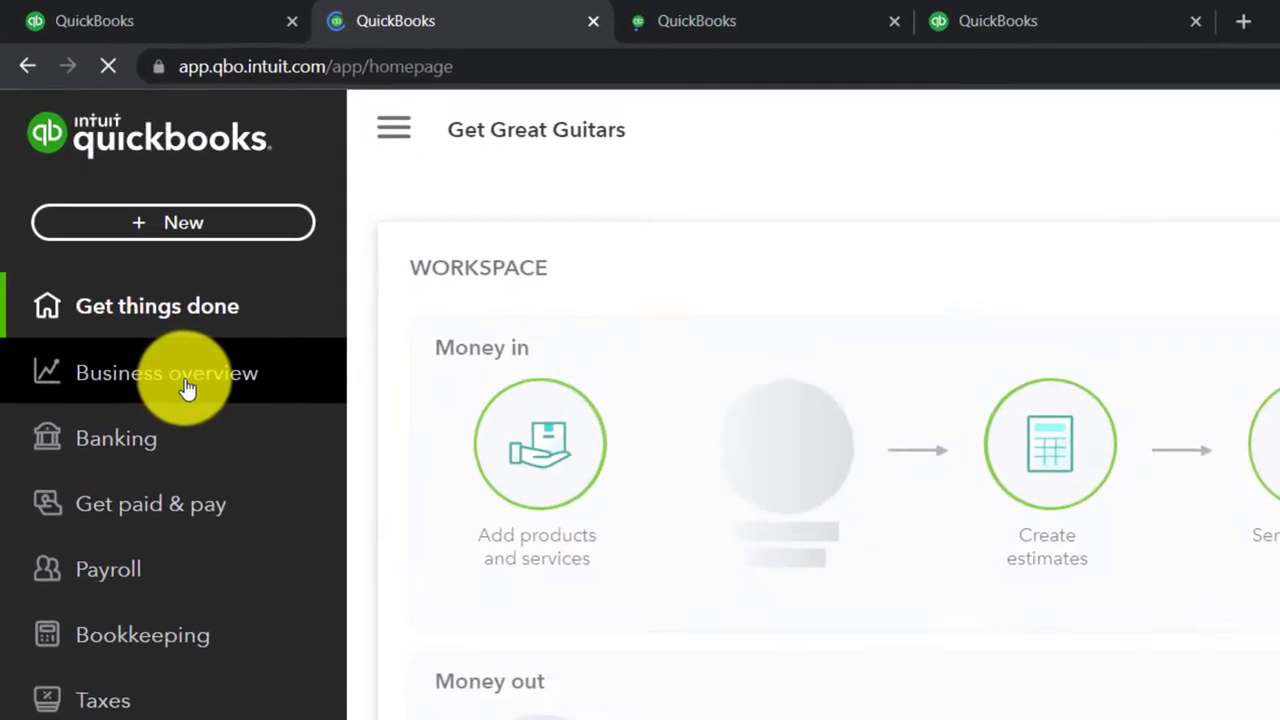
- Open the favorite Balance Sheet report from the Business overview reports in the second browser tab
{"action": "left_click", "coordinate": [186, 388]}
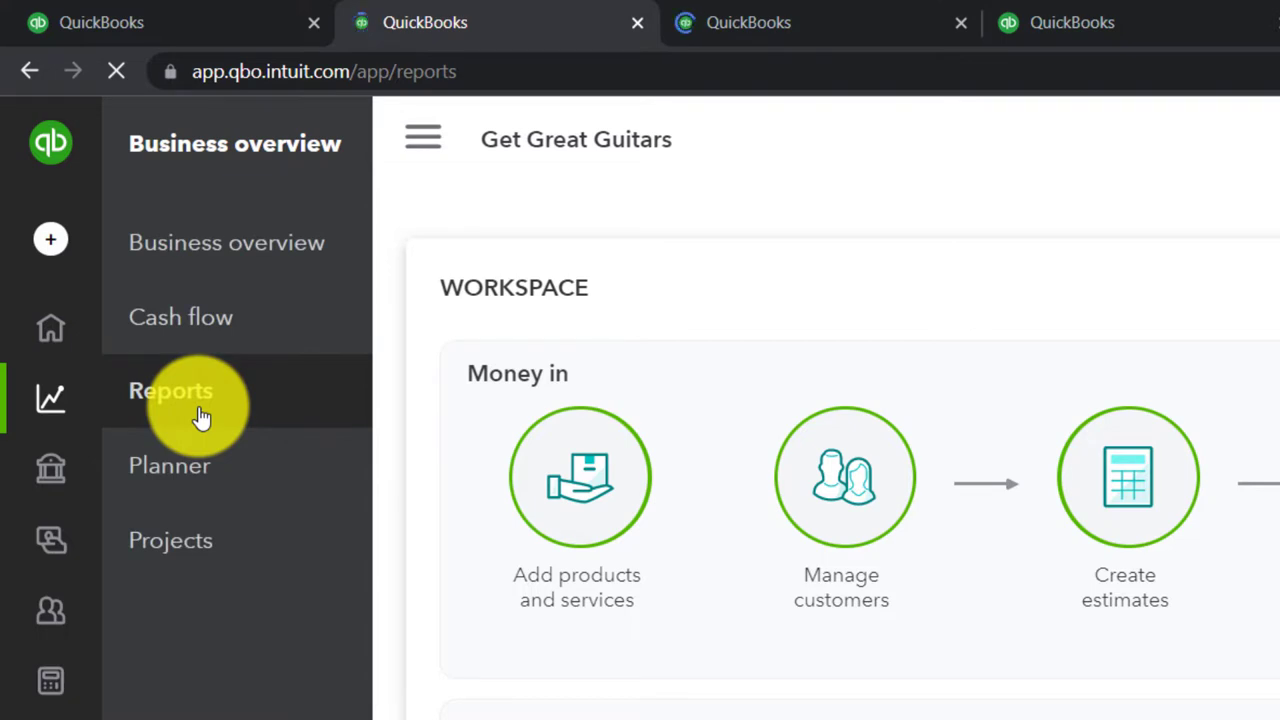
{"action": "left_click", "coordinate": [208, 412]}
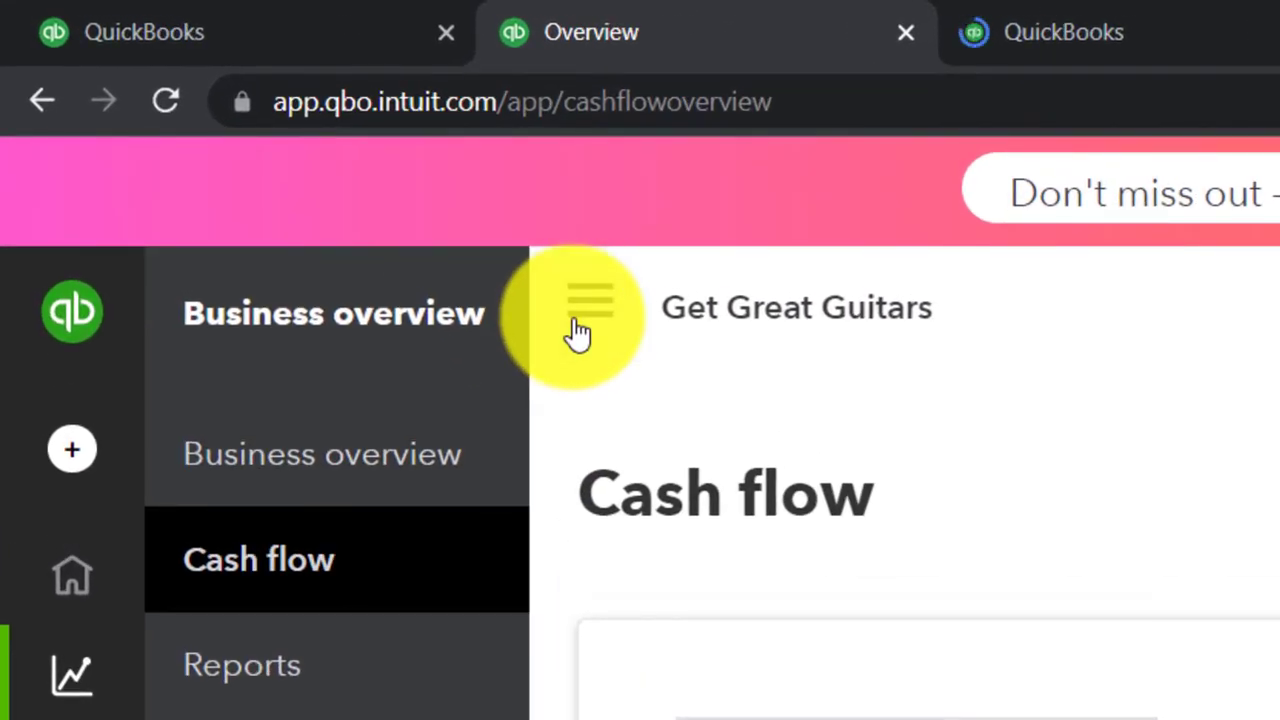
{"action": "left_click", "coordinate": [580, 330]}
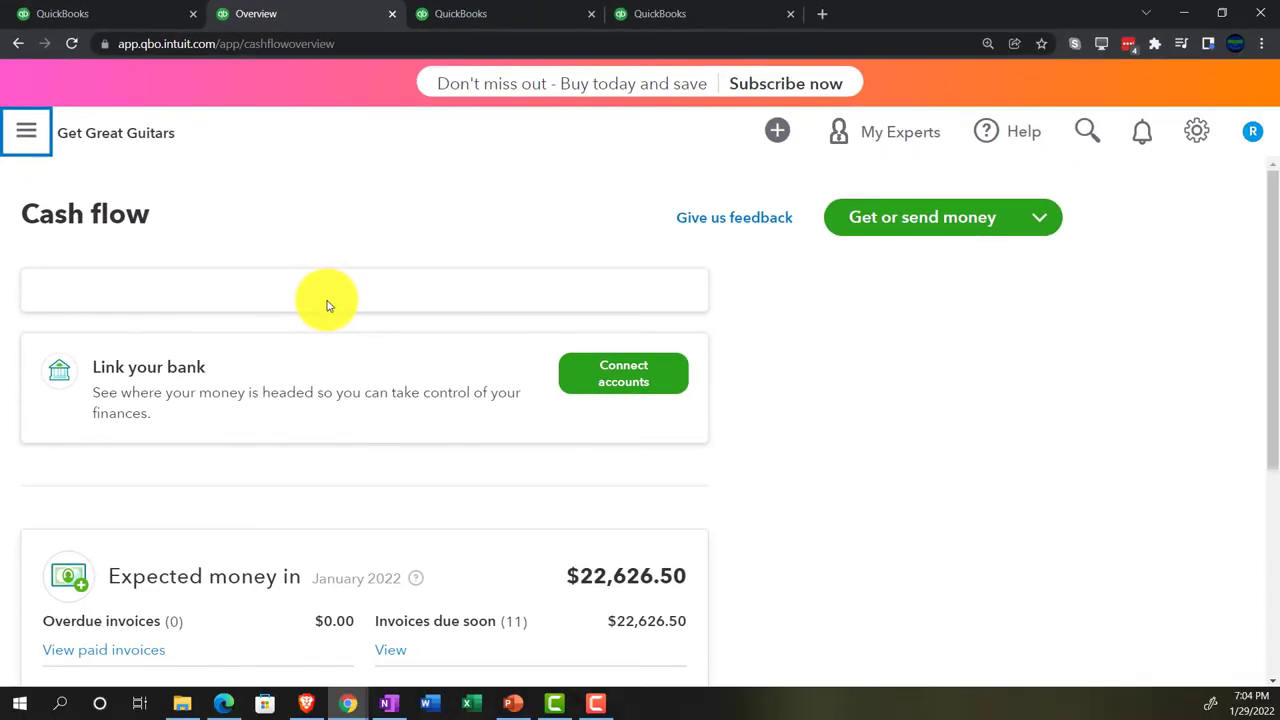
{"action": "left_click", "coordinate": [28, 140]}
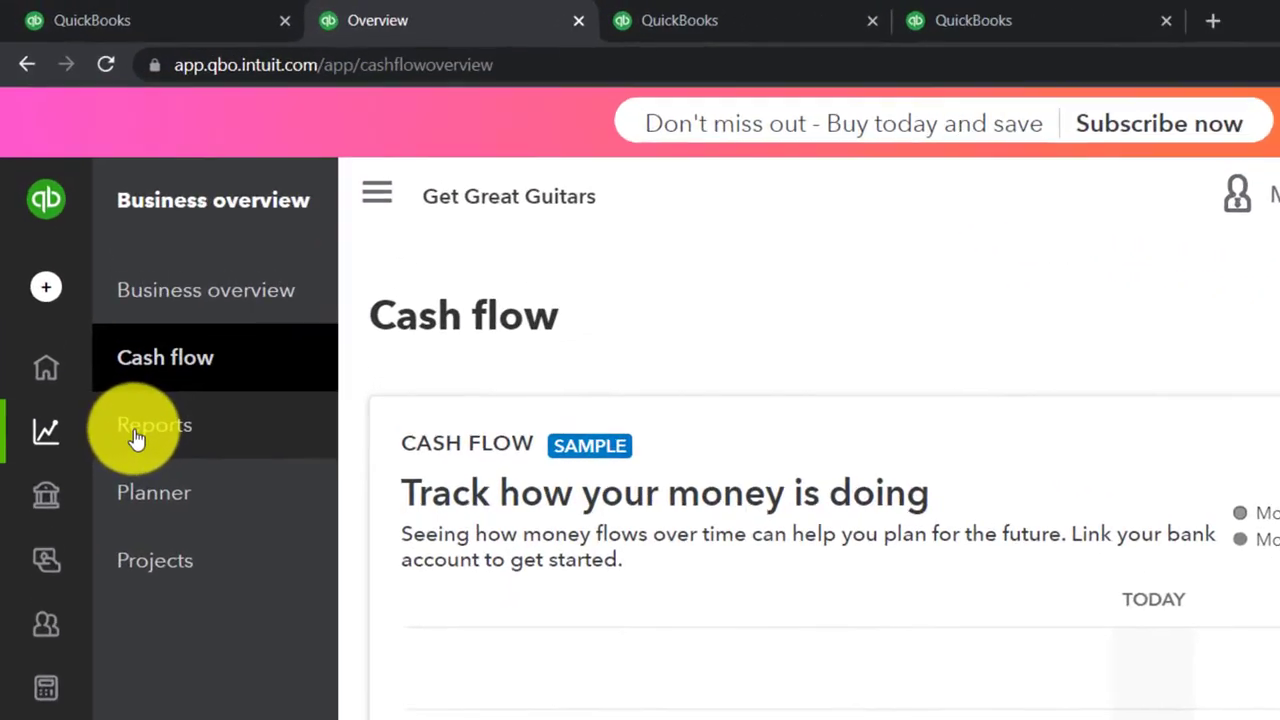
{"action": "left_click", "coordinate": [137, 430]}
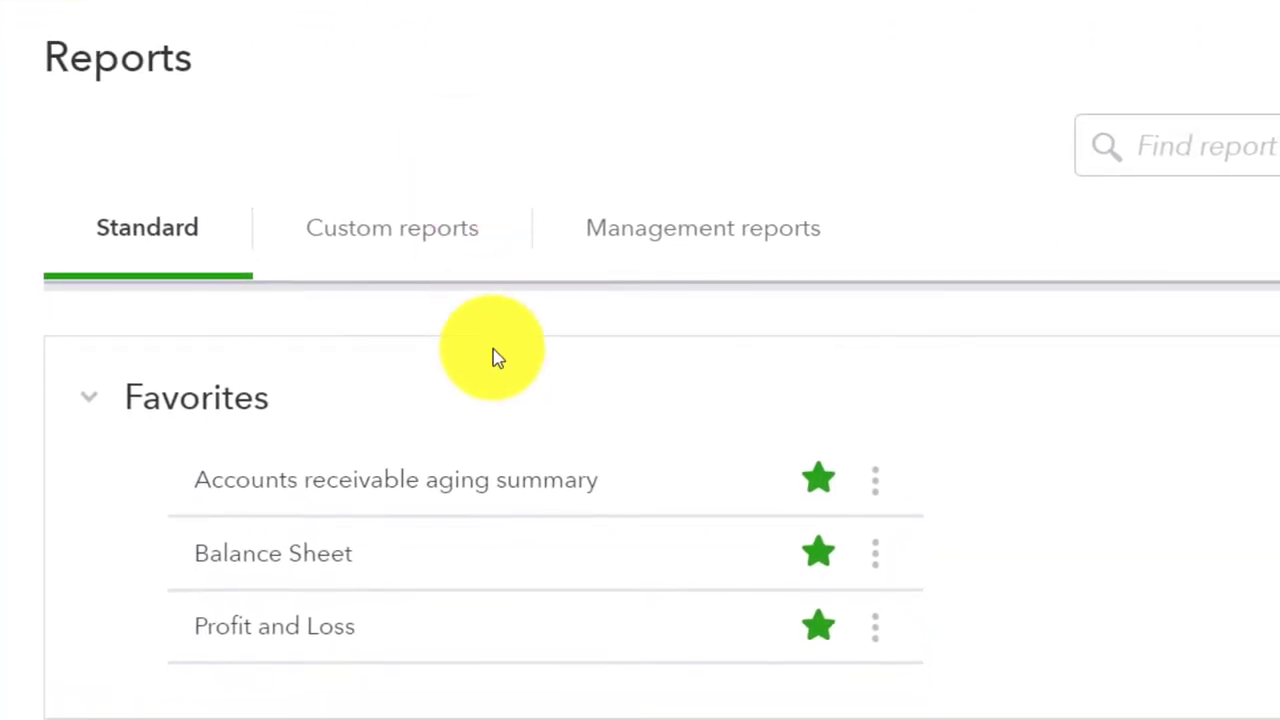
{"action": "scroll", "coordinate": [494, 361], "scroll_direction": "down", "scroll_amount": 3}
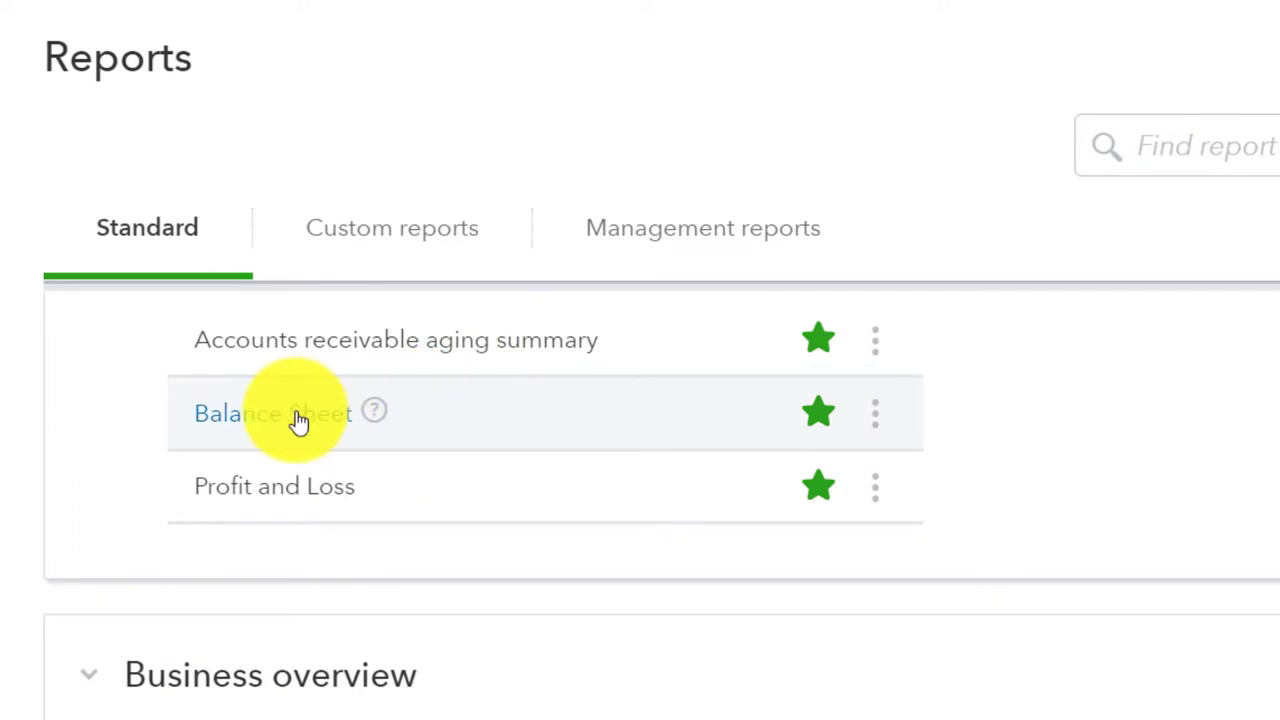
{"action": "left_click", "coordinate": [298, 418]}
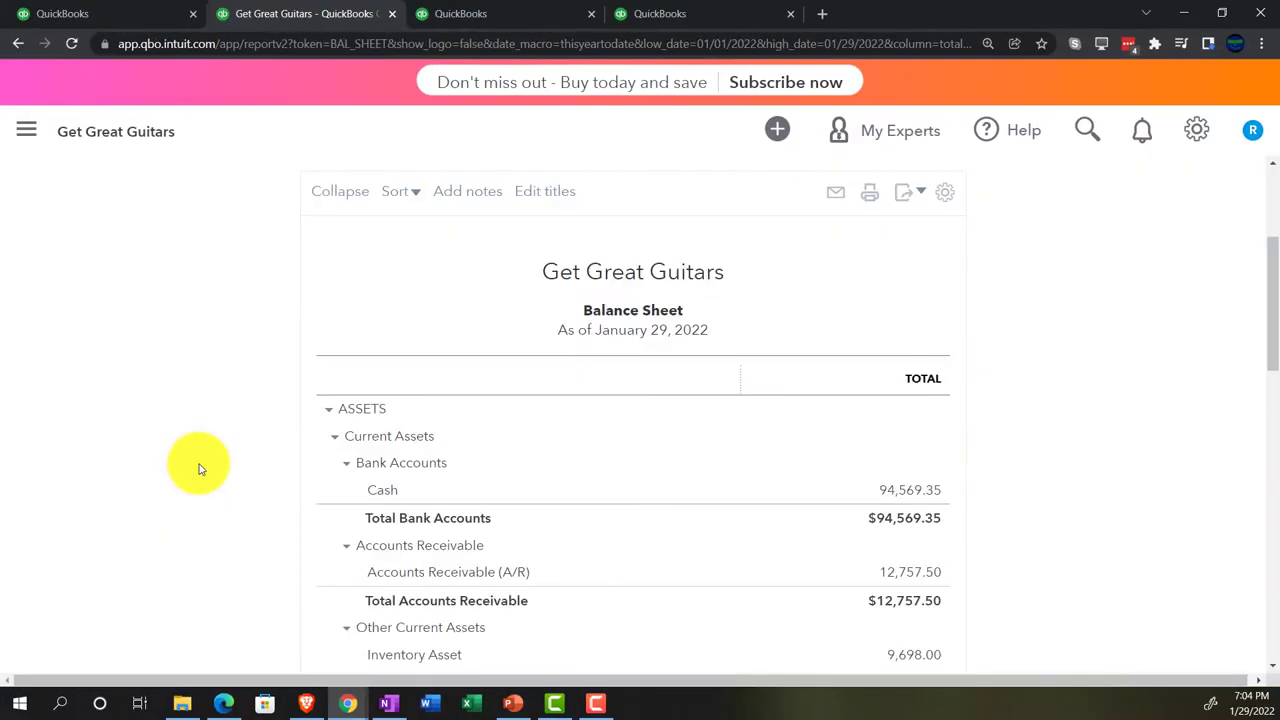
- Set the Balance Sheet report period to 01/01/2022 through 12/31/2022 and run the report
{"action": "scroll", "coordinate": [198, 468], "scroll_direction": "up", "scroll_amount": 3}
{"action": "left_click_drag", "start_coordinate": [338, 290], "coordinate": [274, 287]}
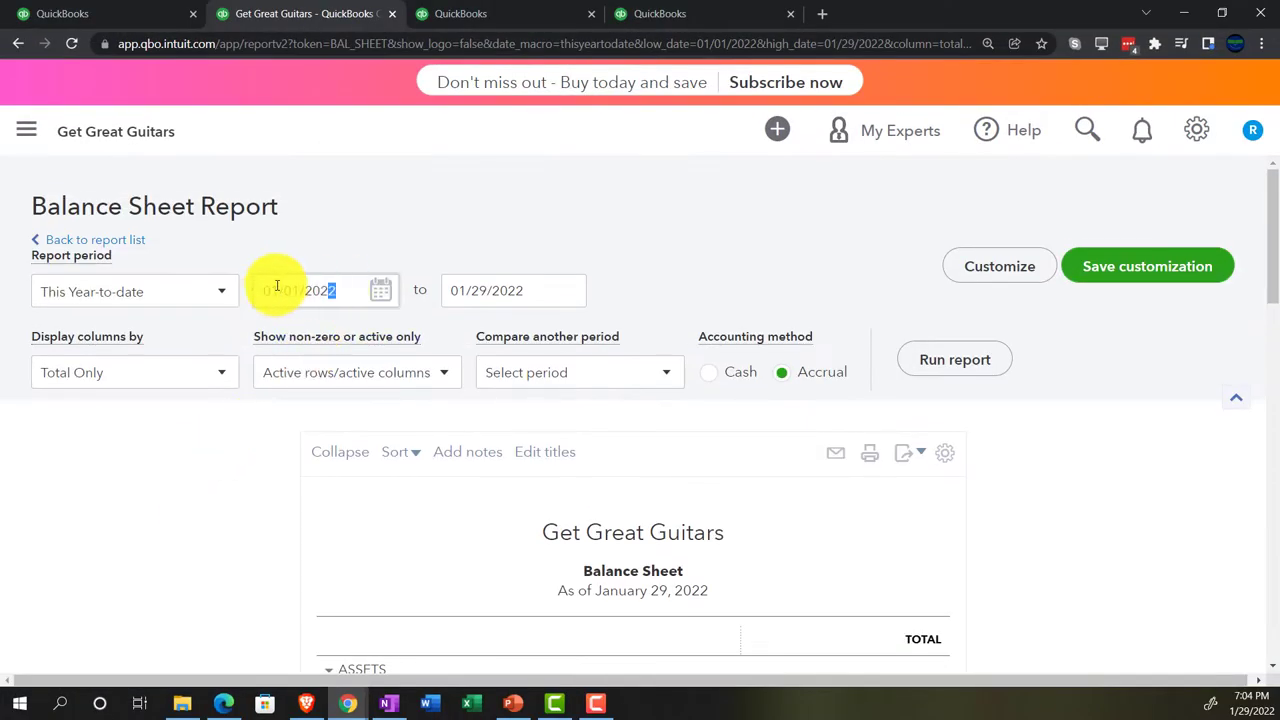
{"action": "type", "text": "01/01/2"}
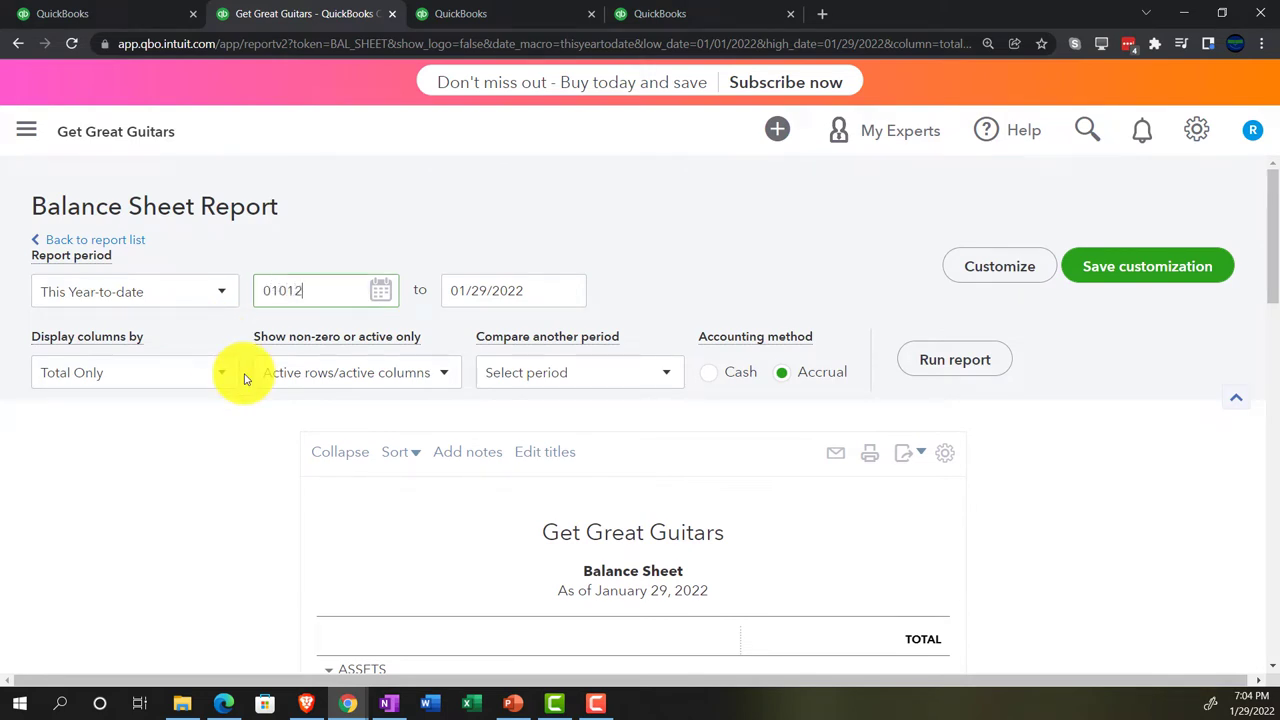
{"action": "type", "text": "022"}
{"action": "key", "text": "Tab"}
{"action": "type", "text": "123"}
{"action": "key", "text": "Tab"}
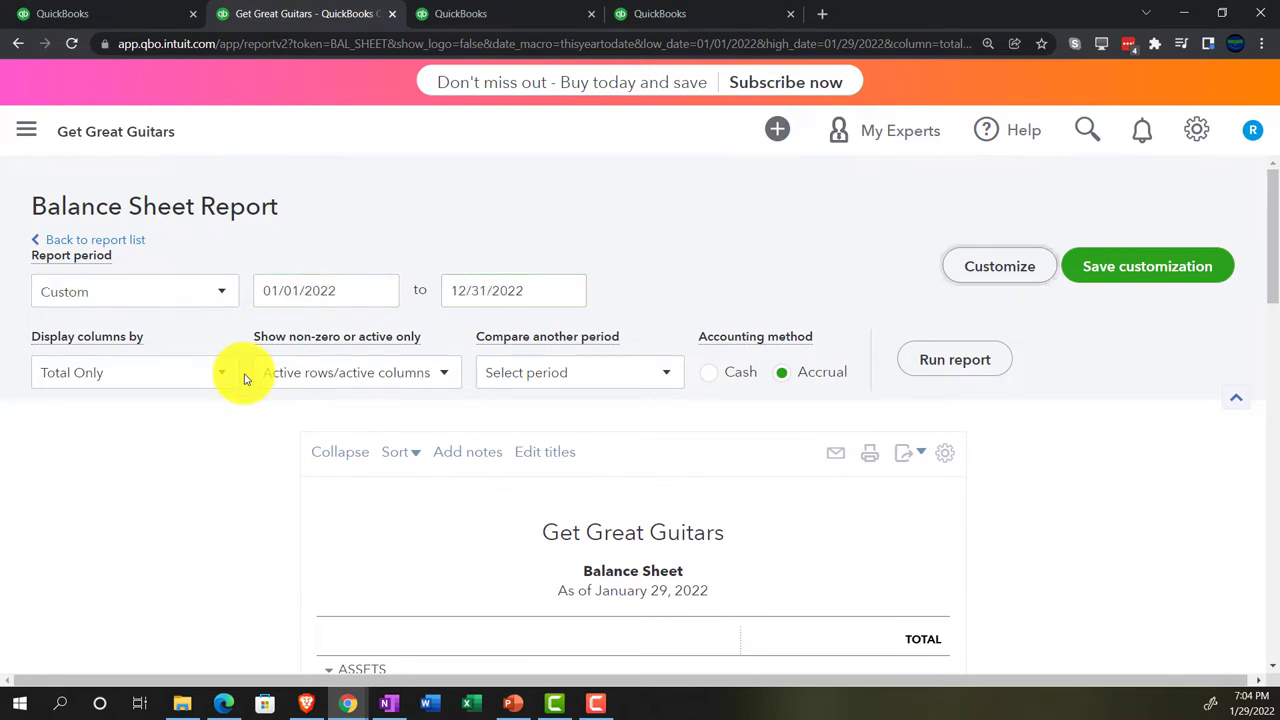
{"action": "left_click", "coordinate": [947, 365]}
{"action": "scroll", "coordinate": [943, 370], "scroll_direction": "down", "scroll_amount": 3}
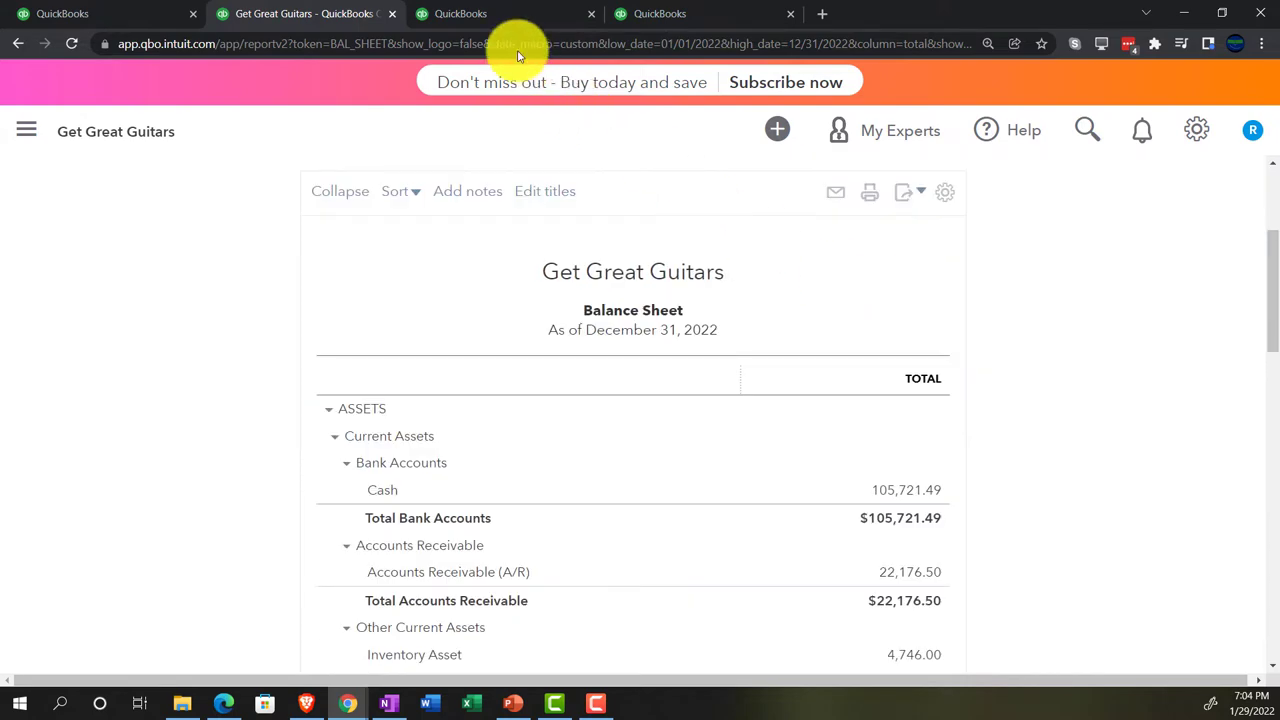
- Open the favorite Profit and Loss report from the Business overview reports in the third browser tab
{"action": "left_click", "coordinate": [500, 14]}
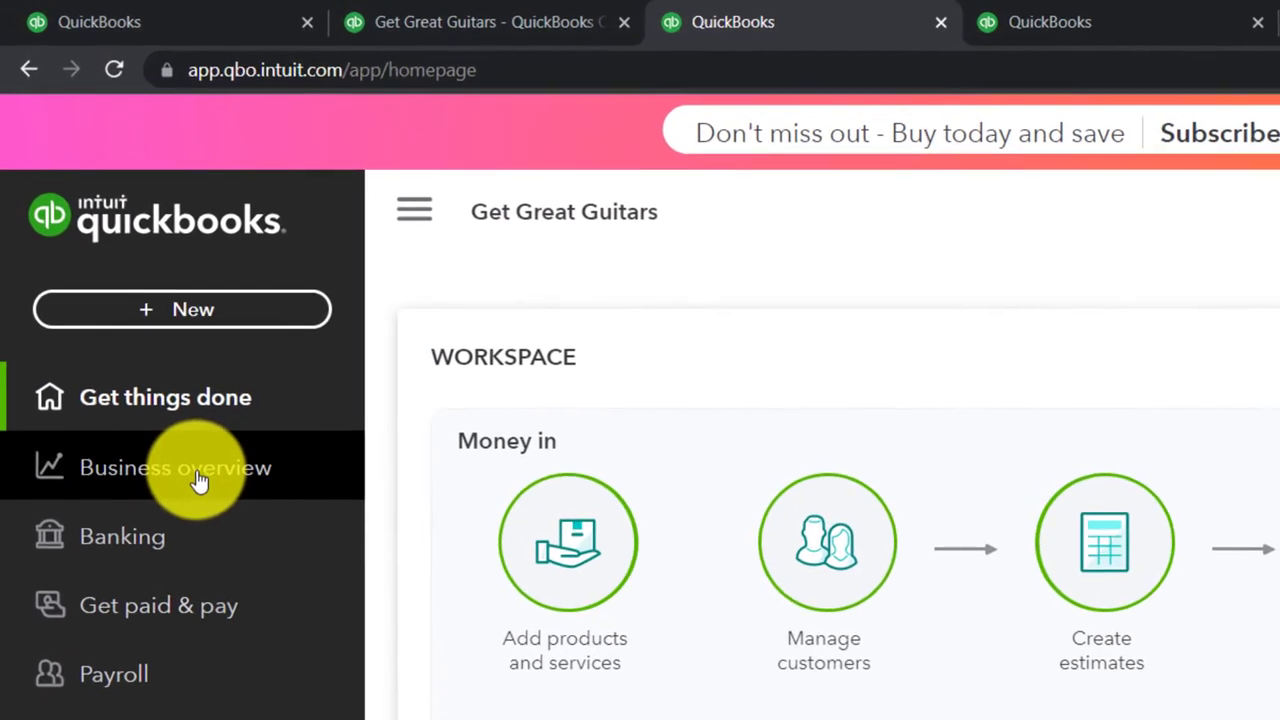
{"action": "left_click", "coordinate": [154, 370]}
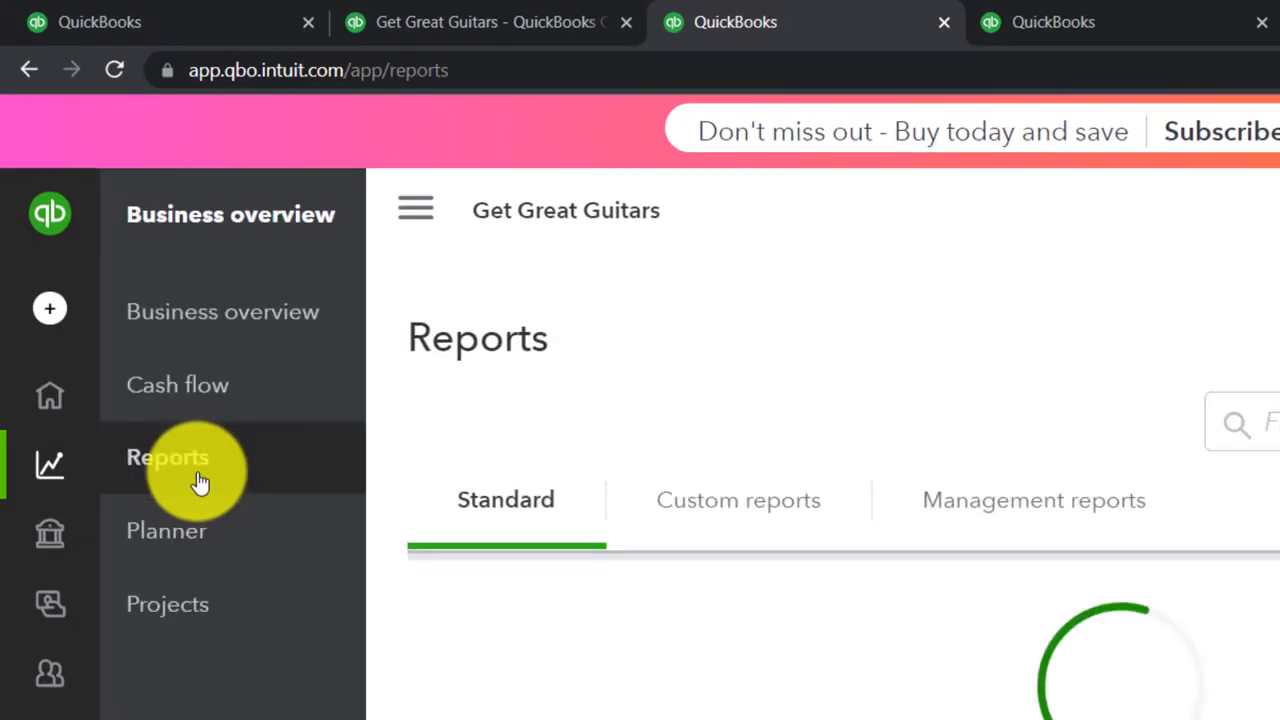
{"action": "left_click", "coordinate": [416, 208]}
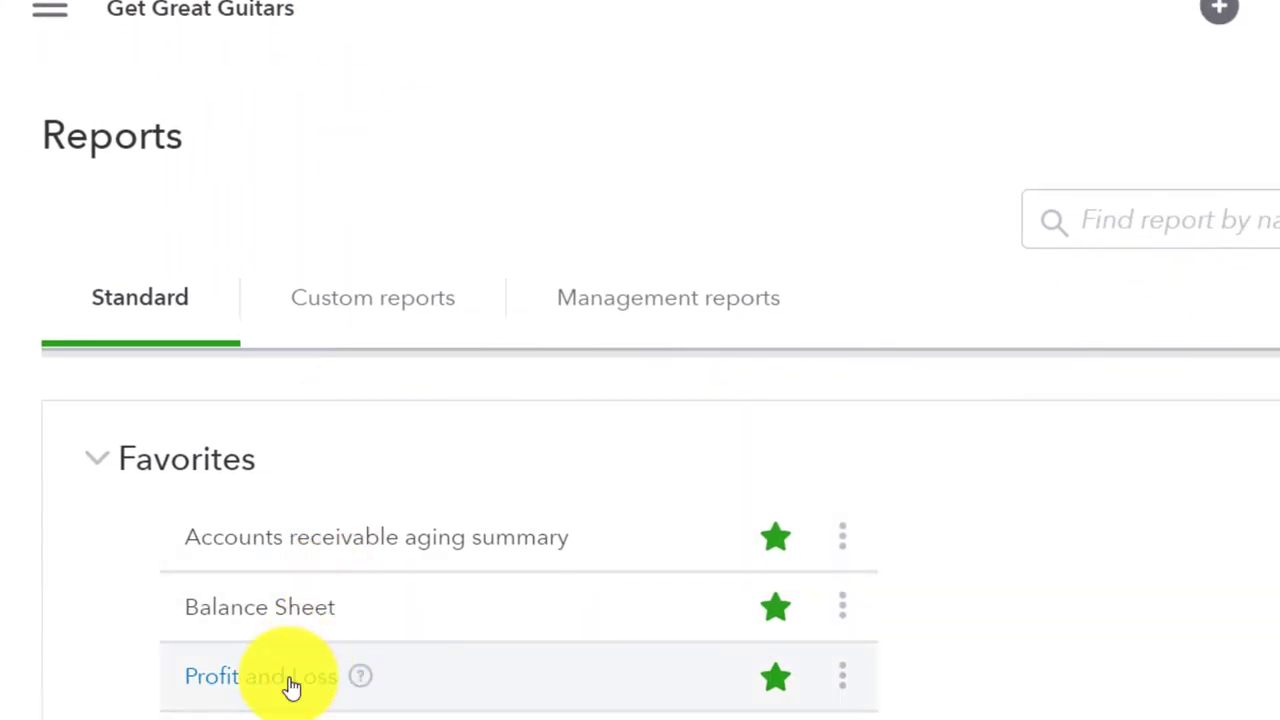
{"action": "left_click", "coordinate": [290, 684]}
{"action": "scroll", "coordinate": [180, 554], "scroll_direction": "down", "scroll_amount": 3}
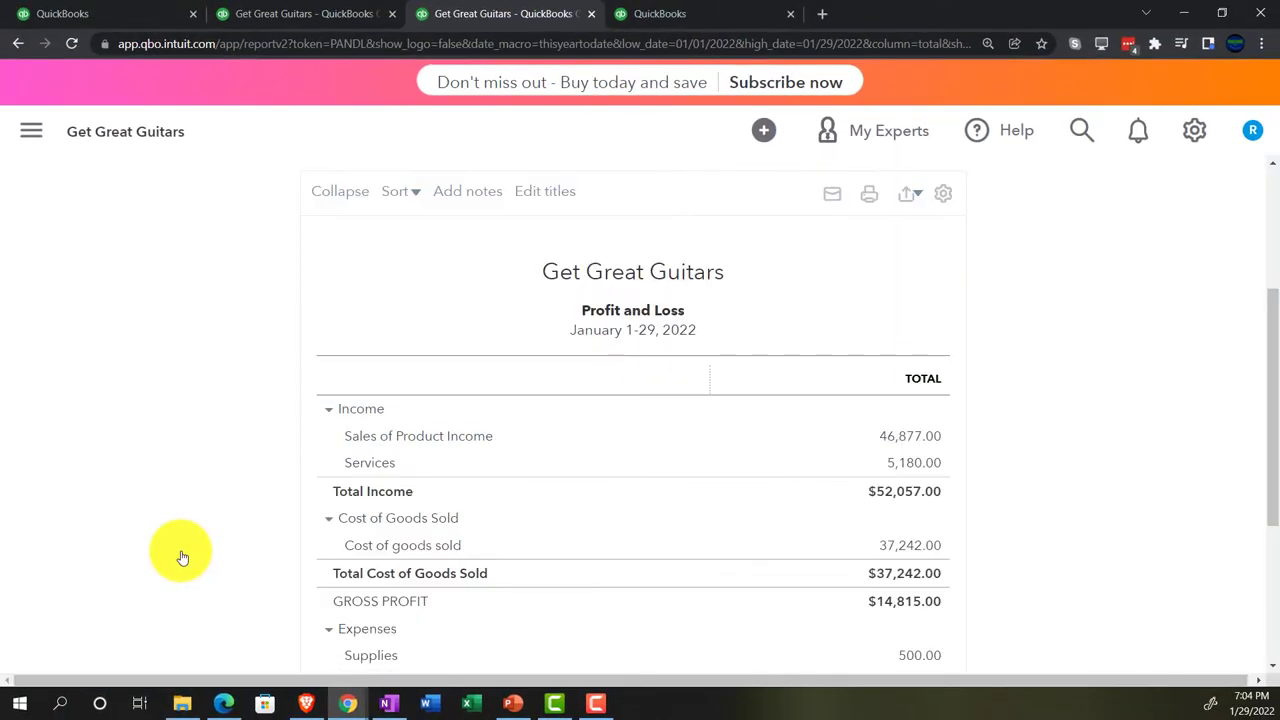
- Run the Profit and Loss report for 01/01/2022 through 02/28/2022 with columns displayed by Months
{"action": "scroll", "coordinate": [182, 557], "scroll_direction": "up", "scroll_amount": 3}
{"action": "left_click_drag", "start_coordinate": [336, 292], "coordinate": [264, 286]}
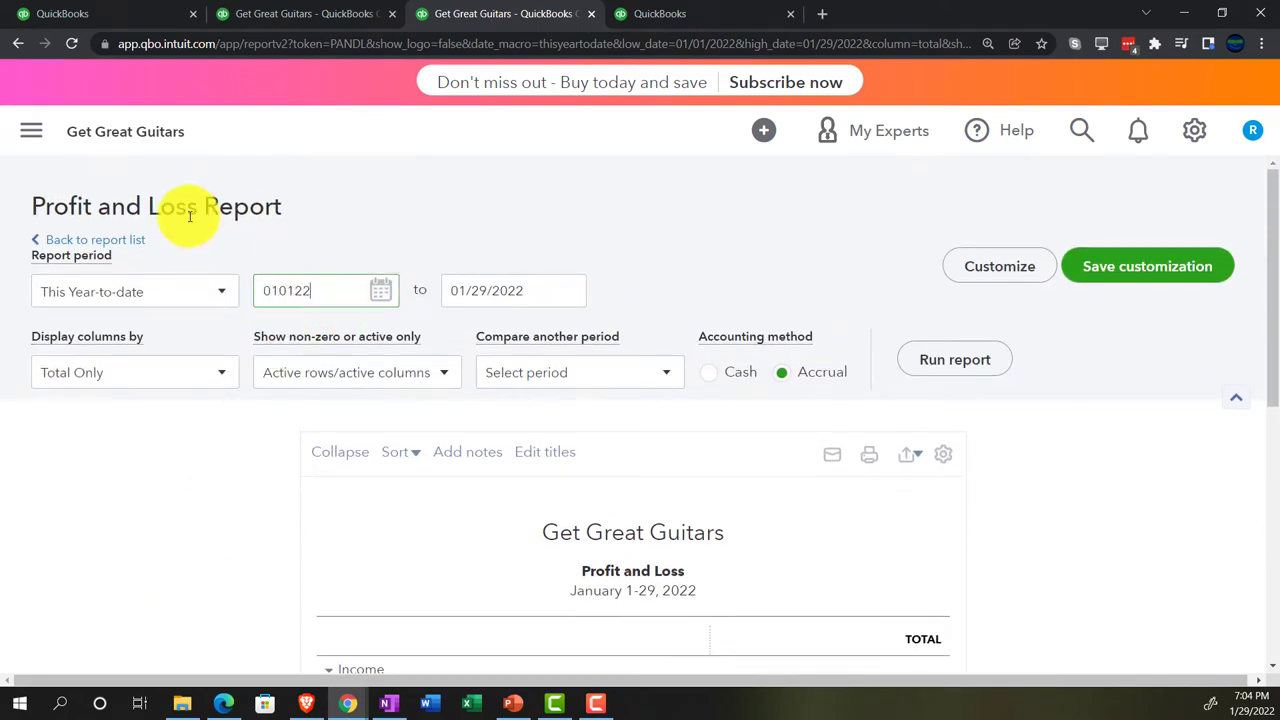
{"action": "key", "text": "Tab"}
{"action": "type", "text": "0"}
{"action": "type", "text": "2/28/202"}
{"action": "key", "text": "Tab"}
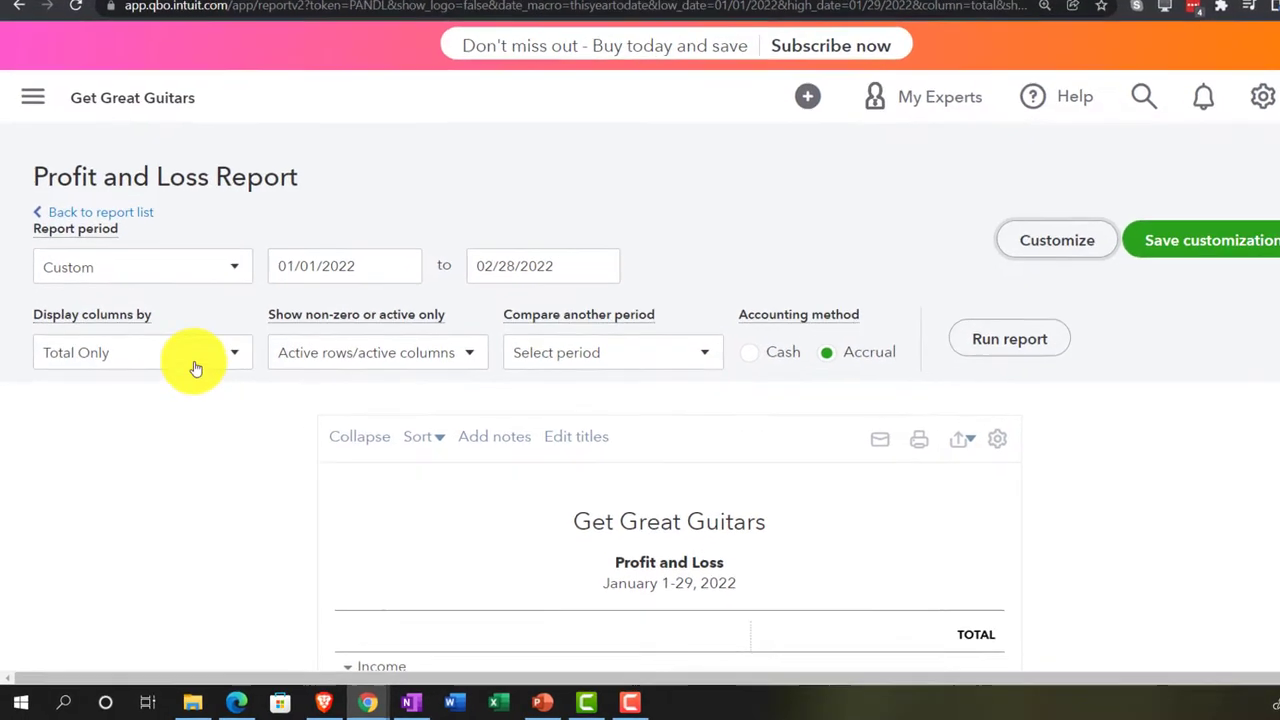
{"action": "left_click", "coordinate": [192, 372]}
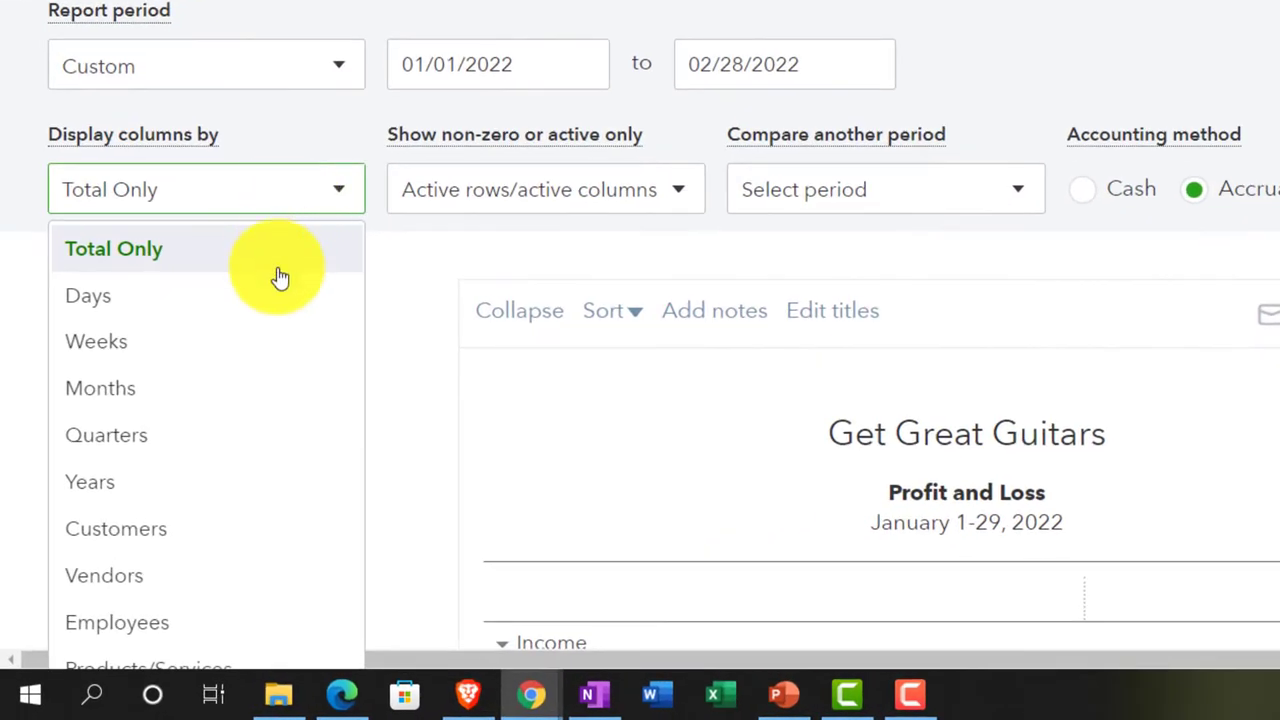
{"action": "left_click", "coordinate": [247, 395]}
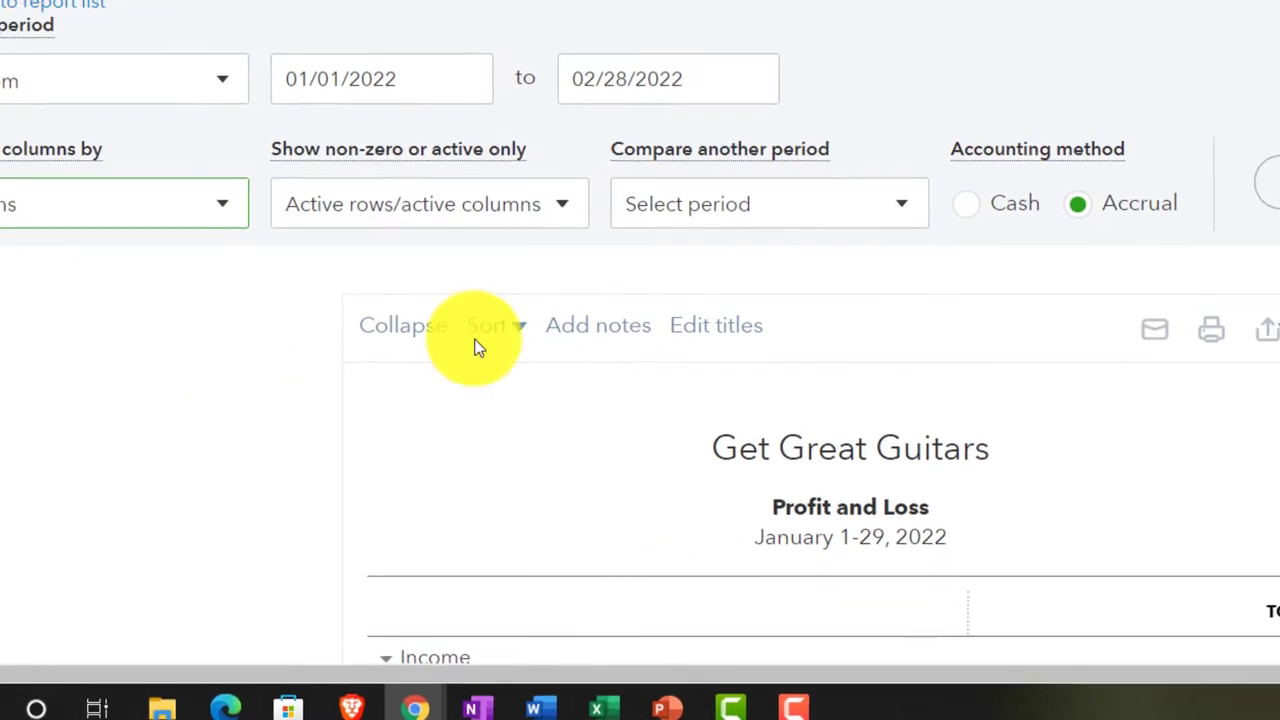
{"action": "left_click", "coordinate": [1120, 192]}
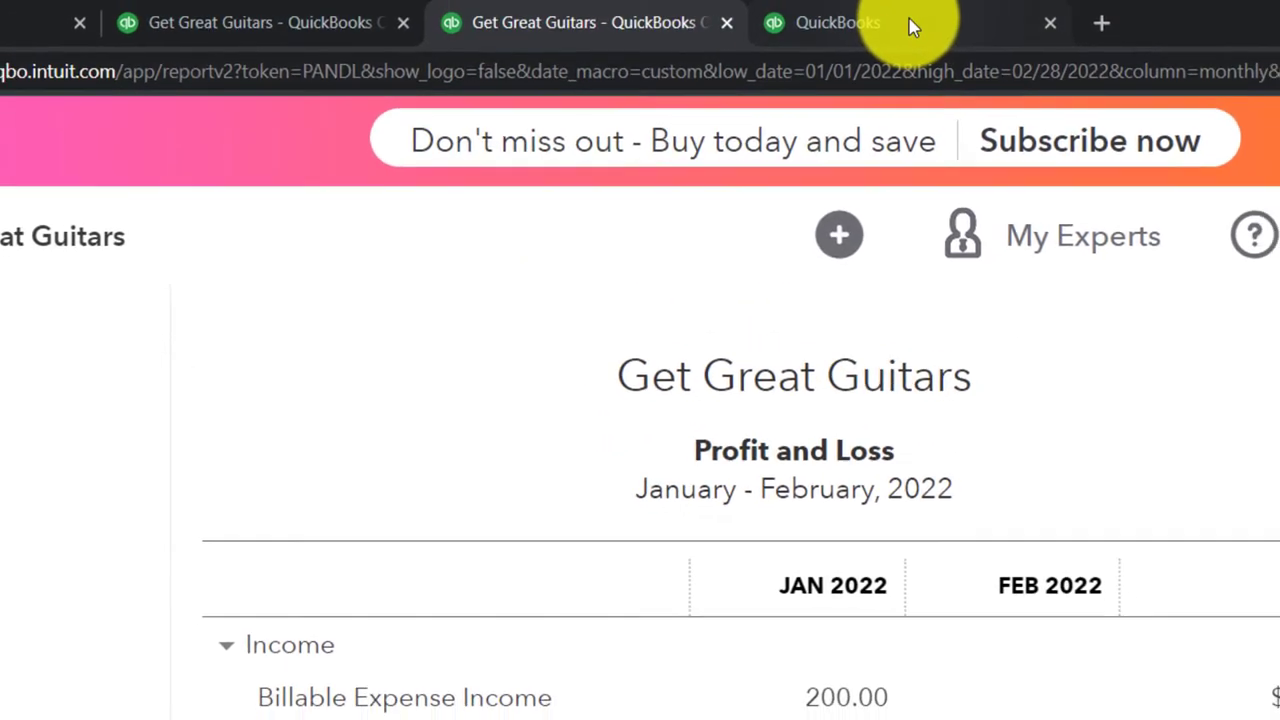
- Return to the Get Great Guitars home page in the fourth browser tab
{"action": "left_click", "coordinate": [910, 27]}
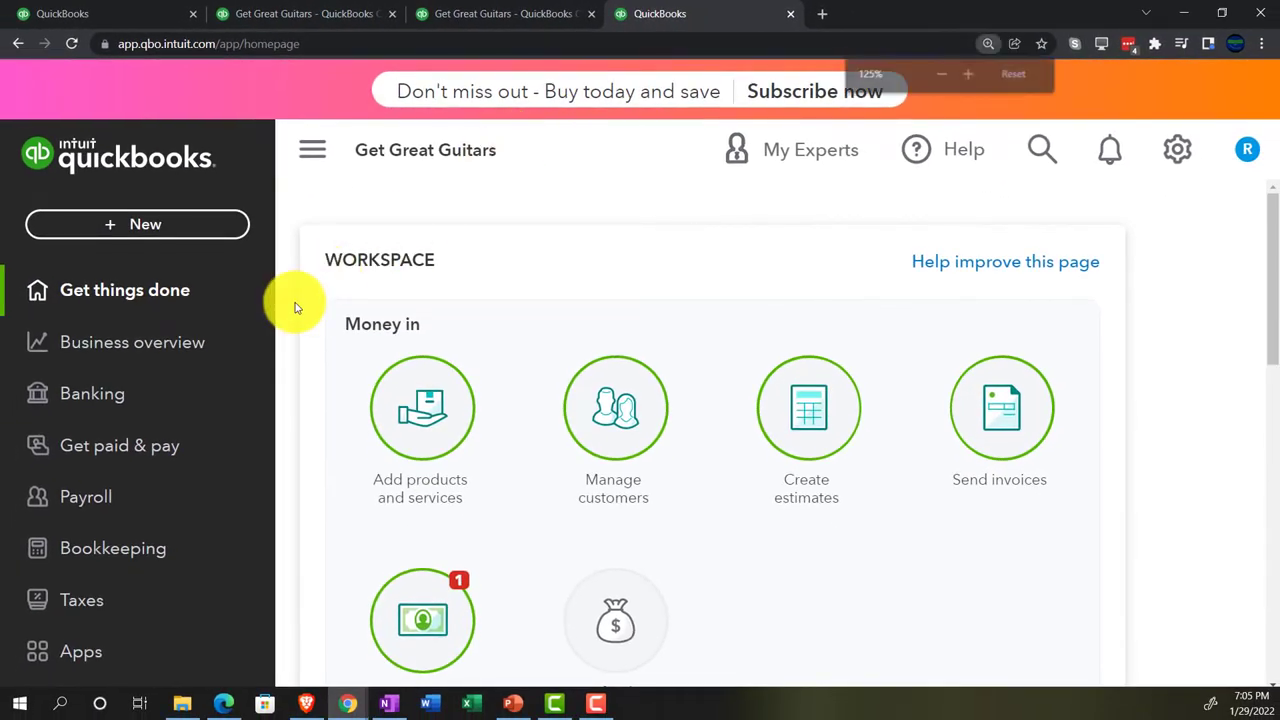
{"action": "key", "text": "ctrl+minus"}
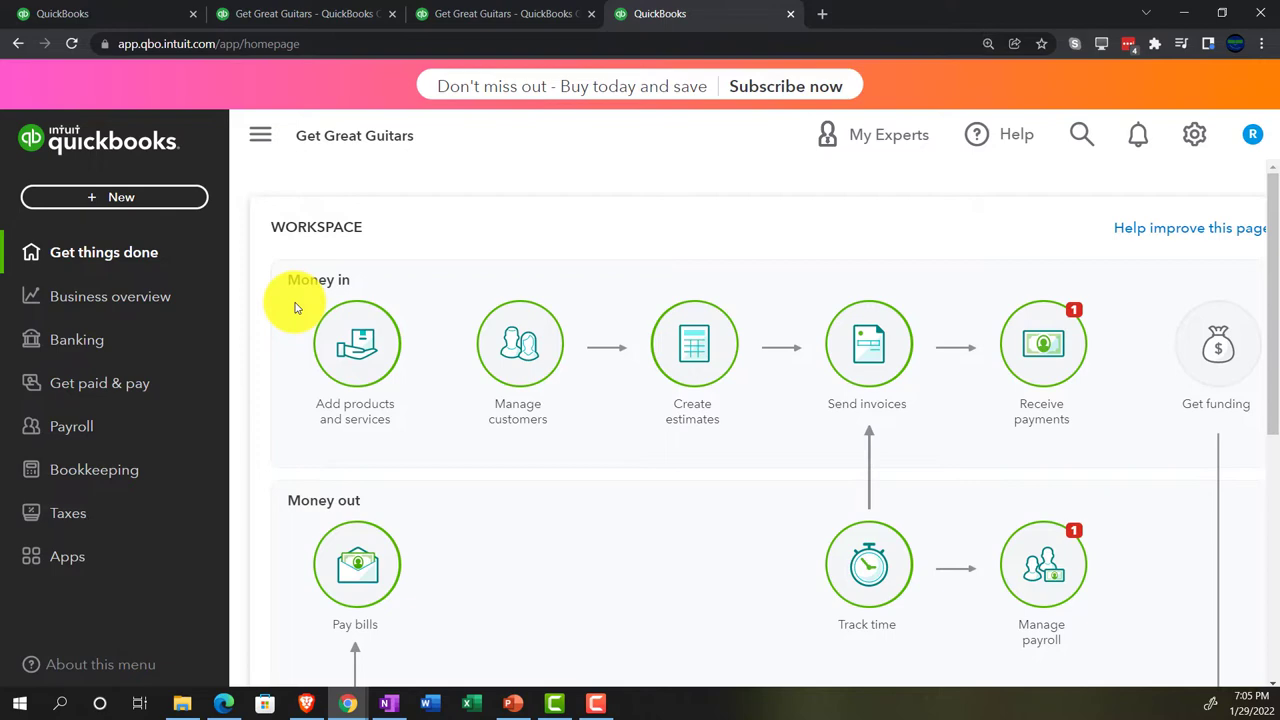
- Search the Business overview reports for "trial" and open the standard Trial Balance report
{"action": "left_click", "coordinate": [152, 308]}
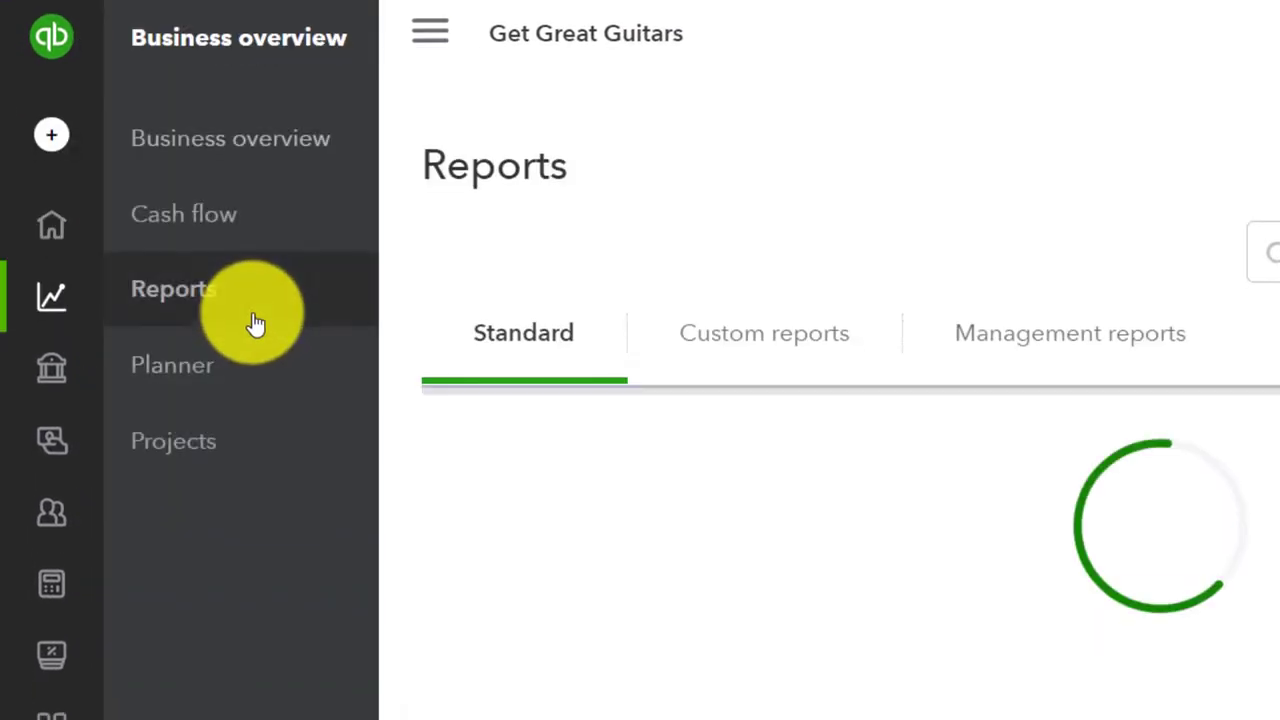
{"action": "left_click", "coordinate": [341, 42]}
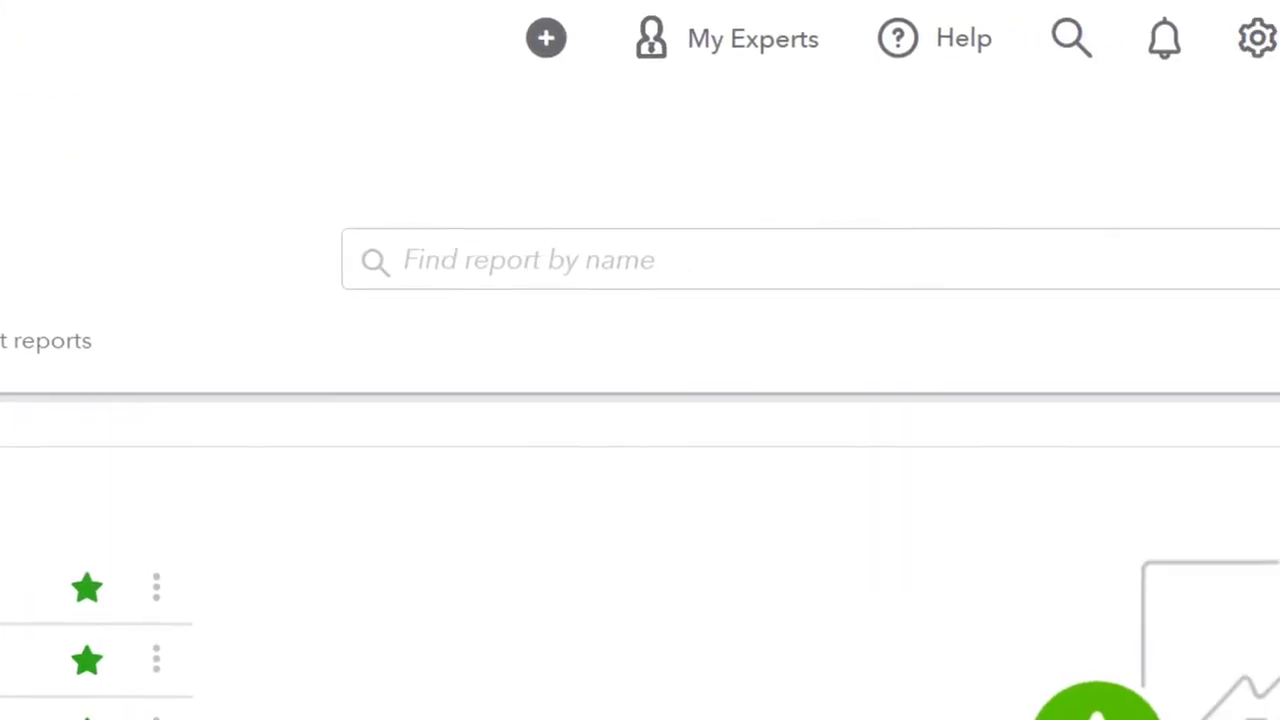
{"action": "left_click", "coordinate": [381, 265]}
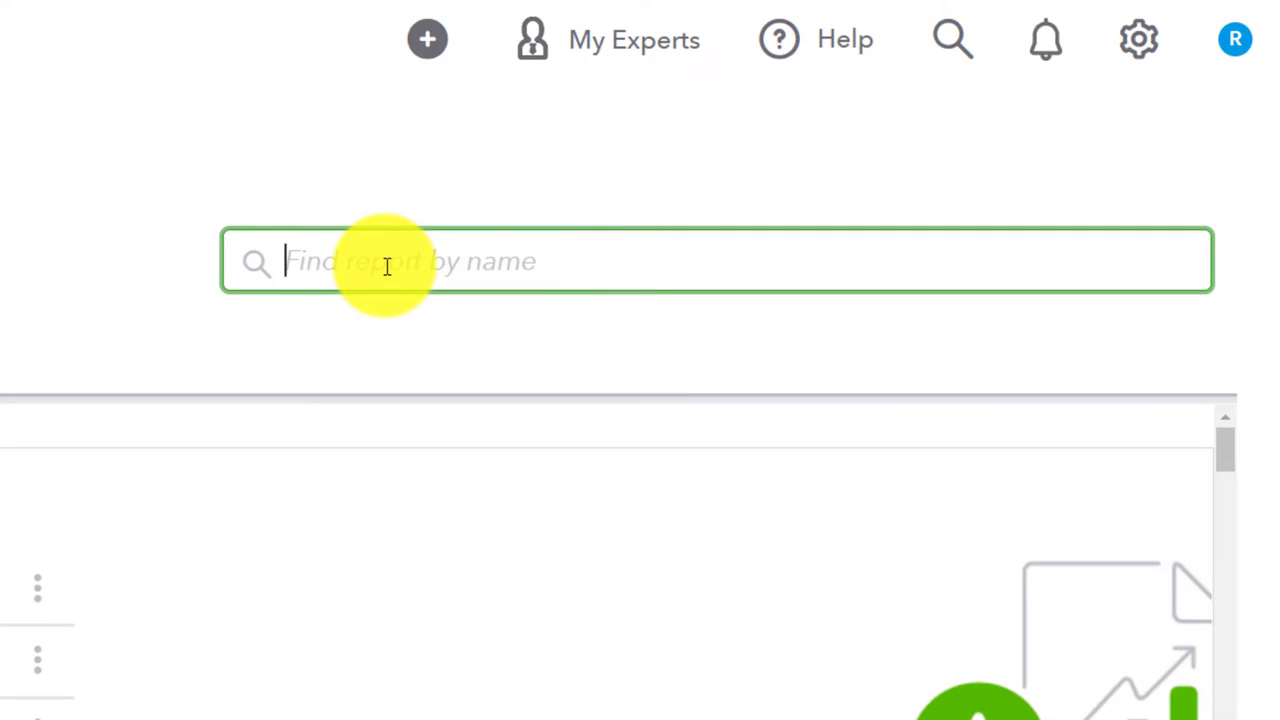
{"action": "type", "text": "trial"}
{"action": "key", "text": "Down"}
{"action": "key", "text": "Down"}
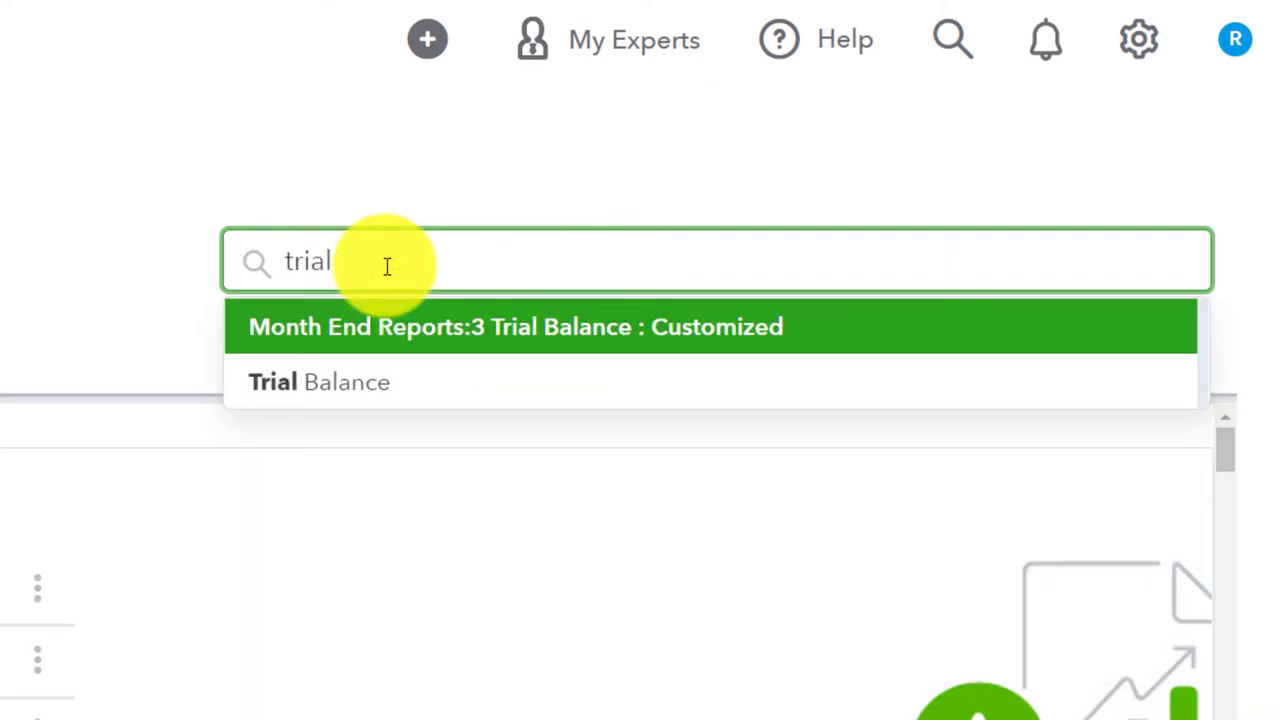
{"action": "key", "text": "Return"}
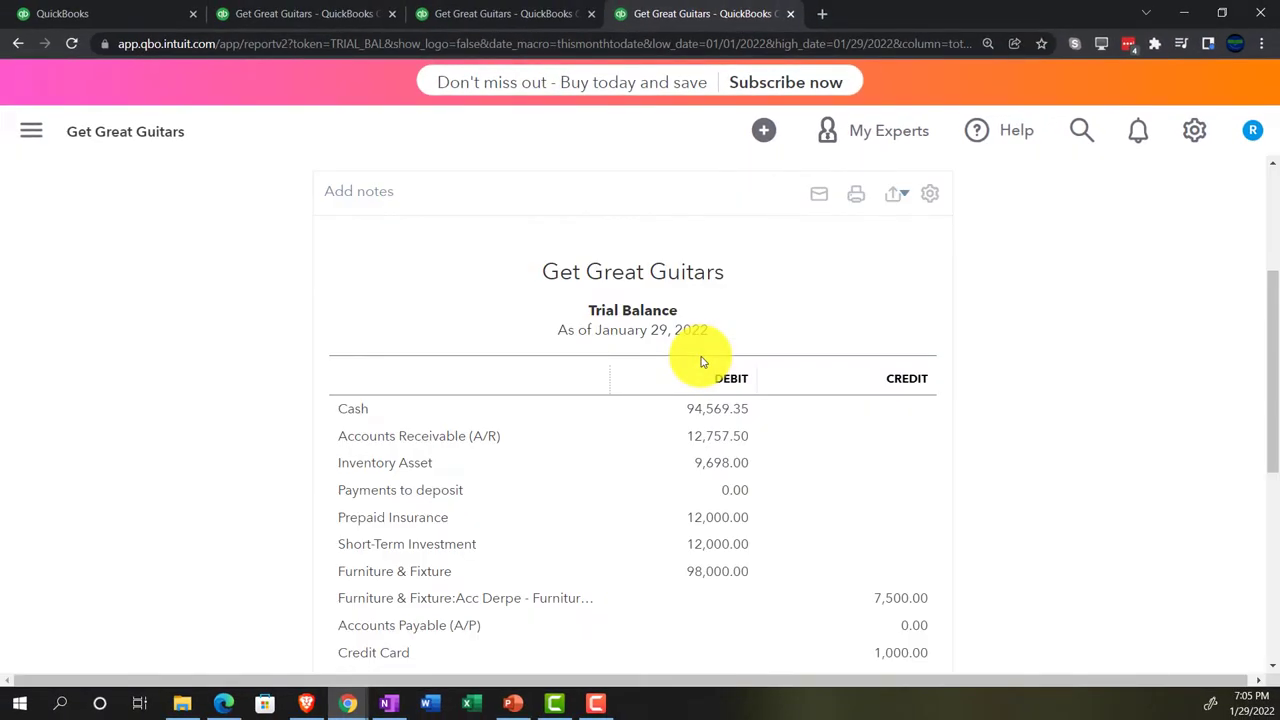
- Run the Trial Balance report for 01/01/2022 through 12/31/2022 and enlarge the page for reading
{"action": "scroll", "coordinate": [700, 362], "scroll_direction": "up", "scroll_amount": 3}
{"action": "left_click", "coordinate": [366, 278]}
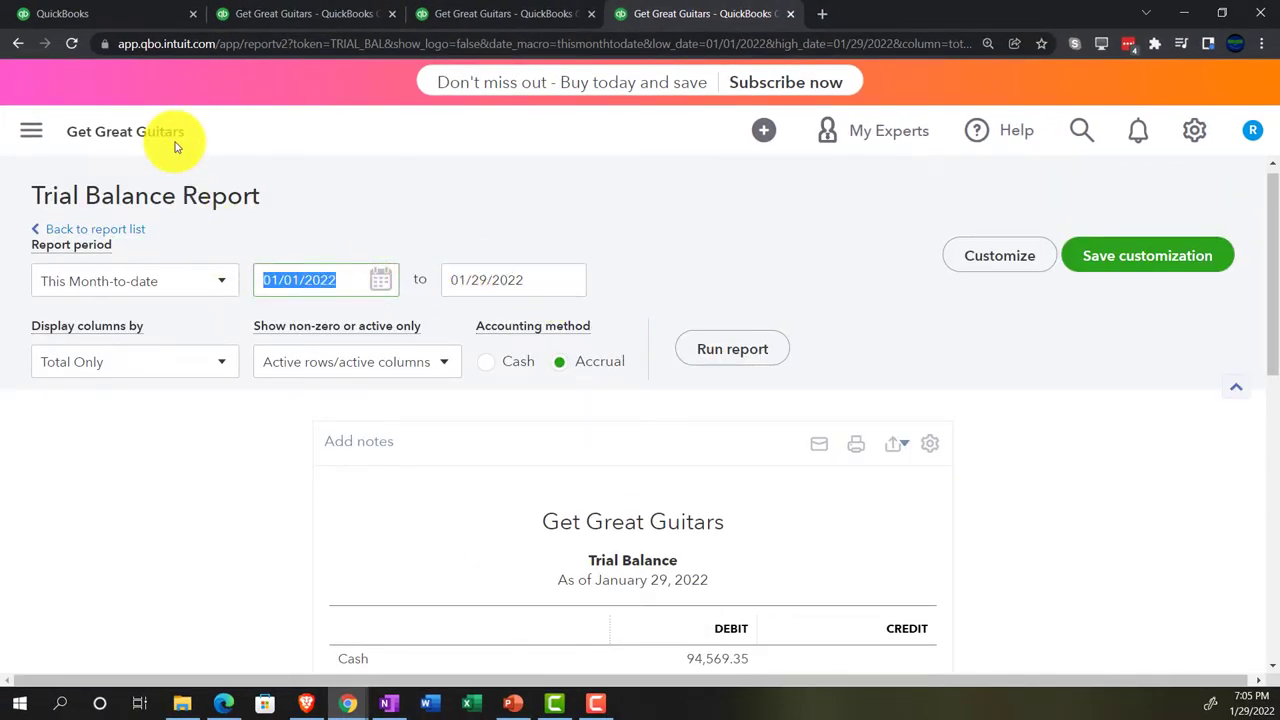
{"action": "type", "text": "01/01/2022"}
{"action": "key", "text": "Tab"}
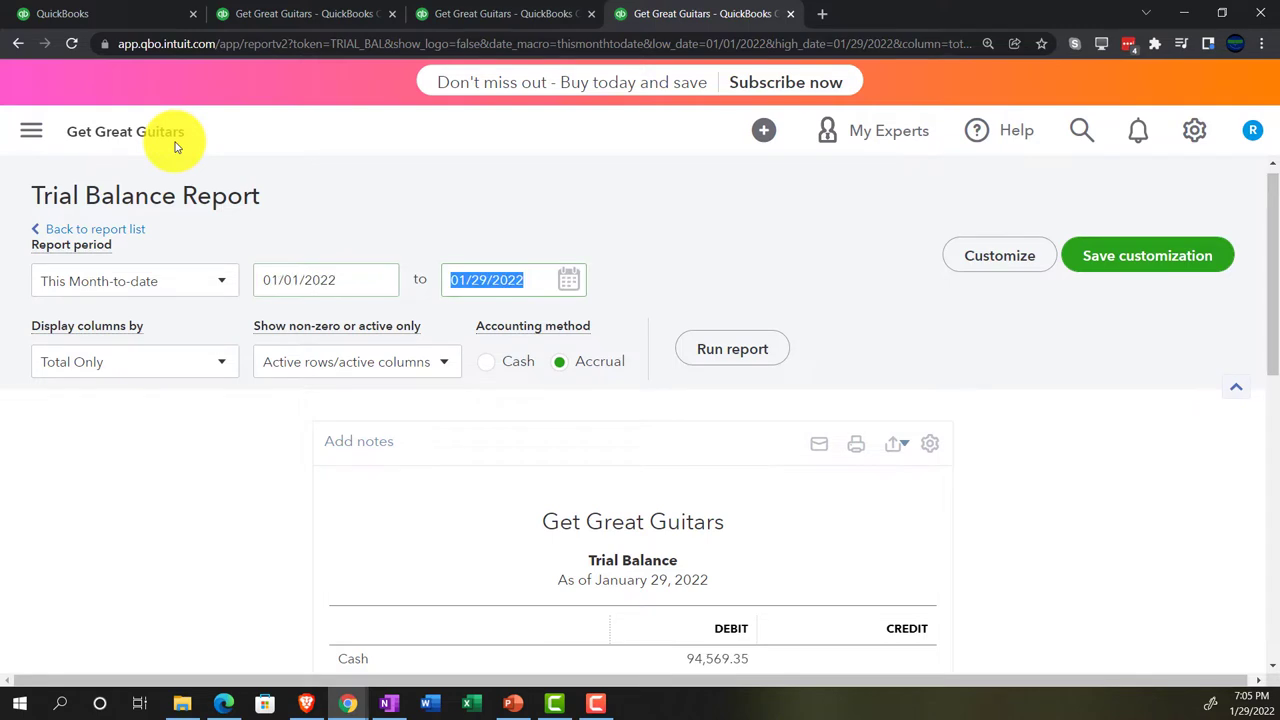
{"action": "key", "text": "BackSpace"}
{"action": "key", "text": "BackSpace"}
{"action": "key", "text": "BackSpace"}
{"action": "key", "text": "BackSpace"}
{"action": "key", "text": "BackSpace"}
{"action": "key", "text": "BackSpace"}
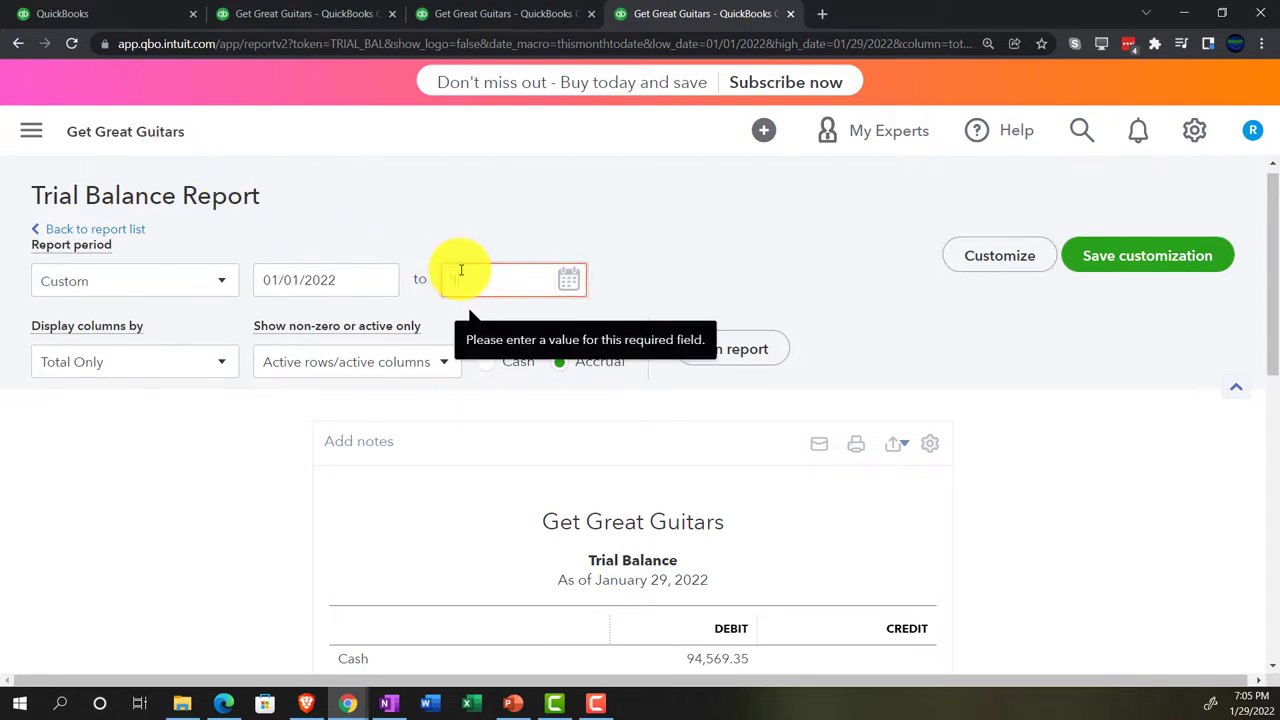
{"action": "type", "text": "1231"}
{"action": "left_click", "coordinate": [776, 355]}
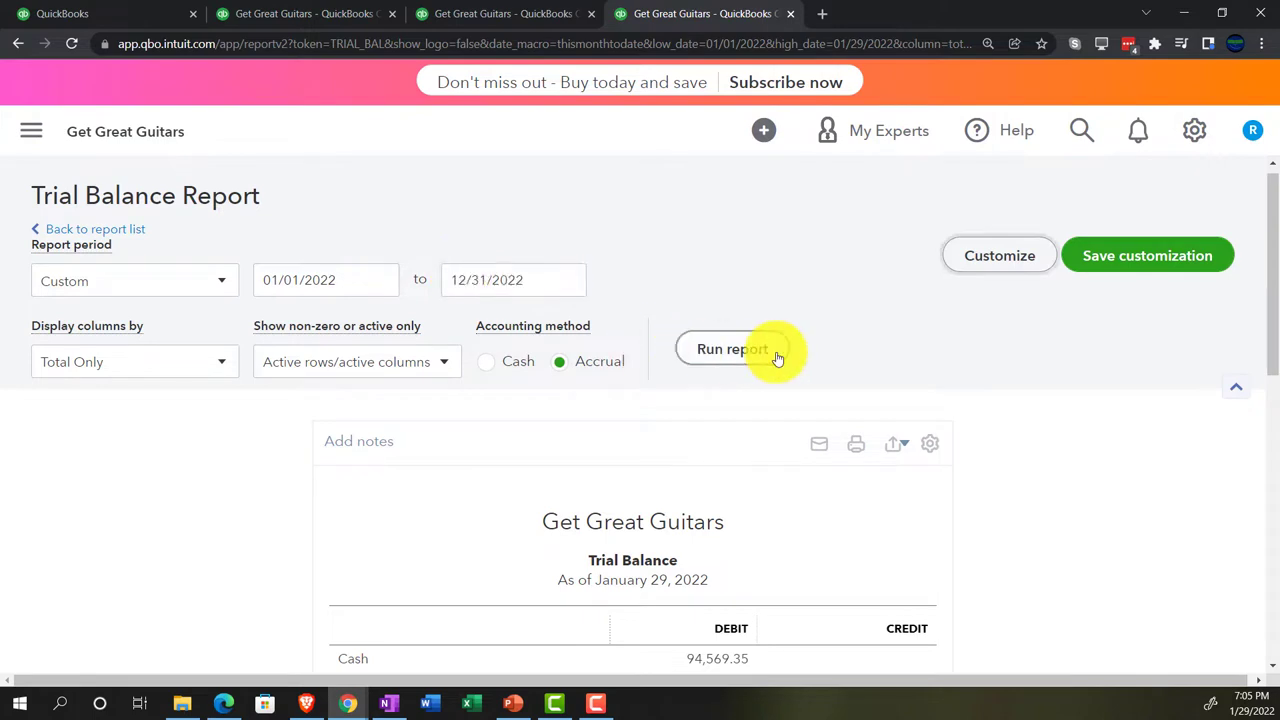
{"action": "scroll", "coordinate": [778, 358], "scroll_direction": "down", "scroll_amount": 3}
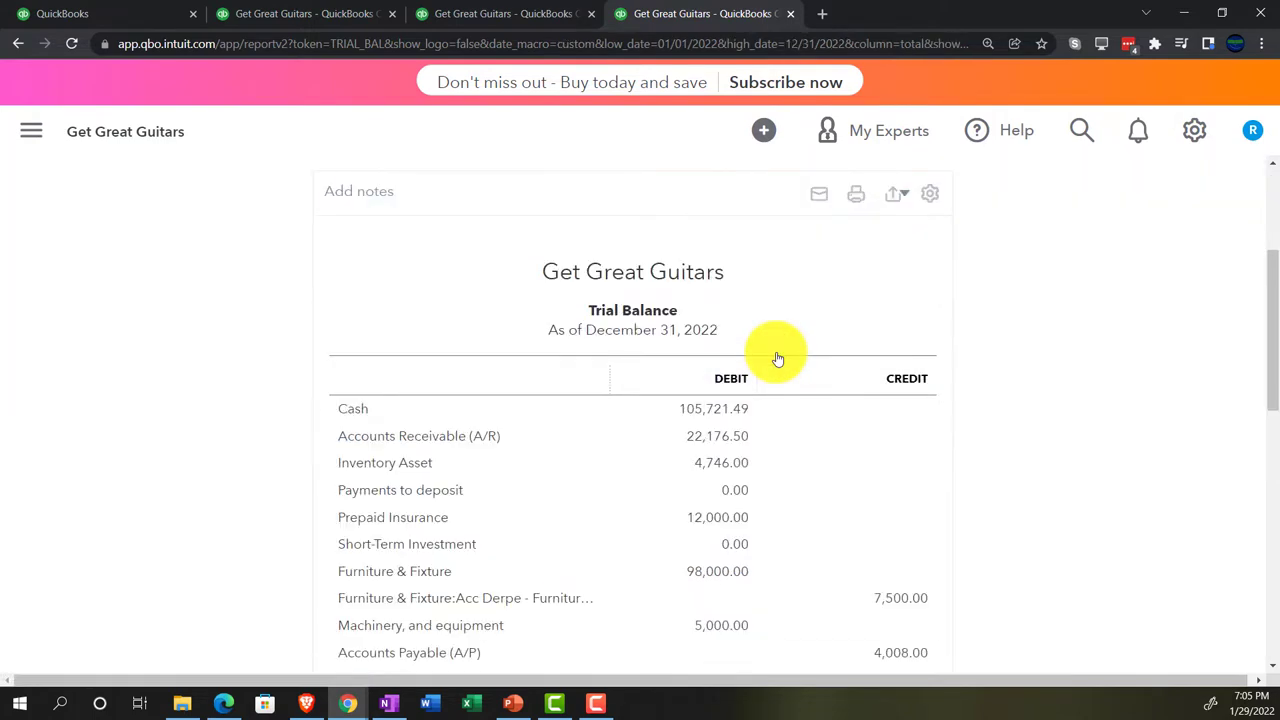
{"action": "key", "text": "ctrl+plus"}
{"action": "key", "text": "ctrl+plus"}
{"action": "key", "text": "ctrl+plus"}
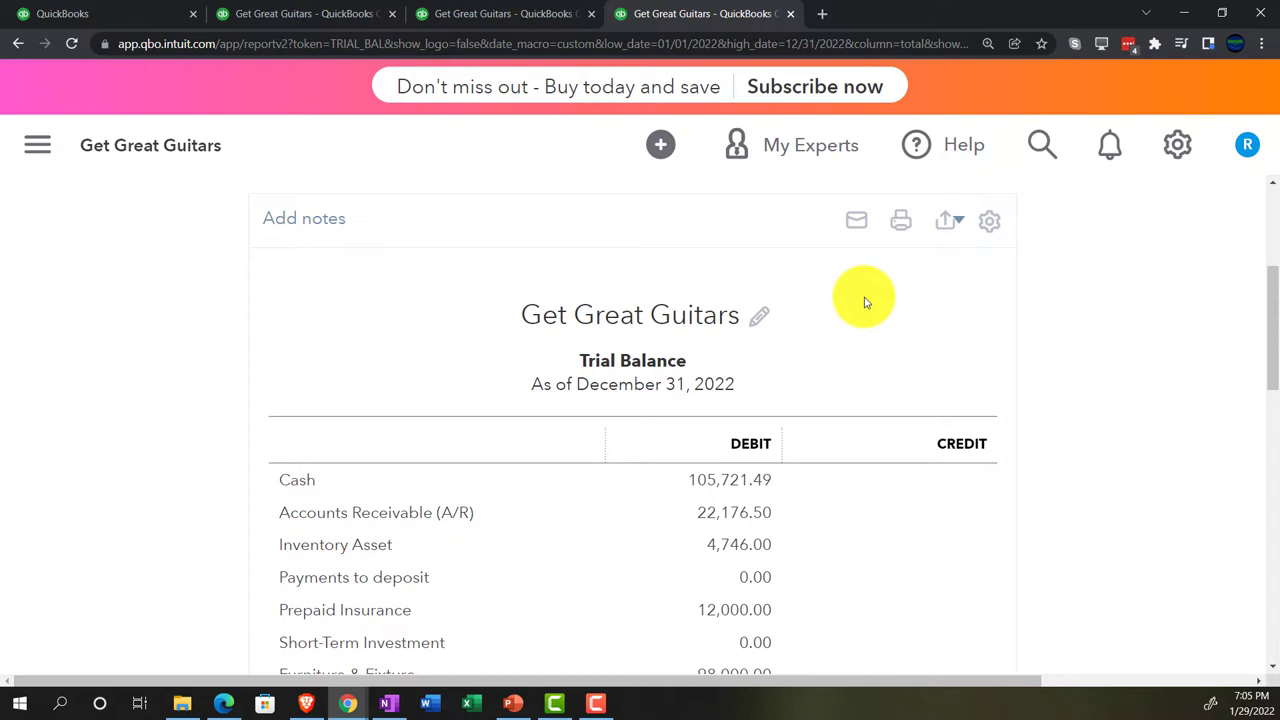
- Review the Balance Sheet in the second browser tab from assets down to the other current liabilities, including the California sales tax payable
{"action": "left_click", "coordinate": [316, 14]}
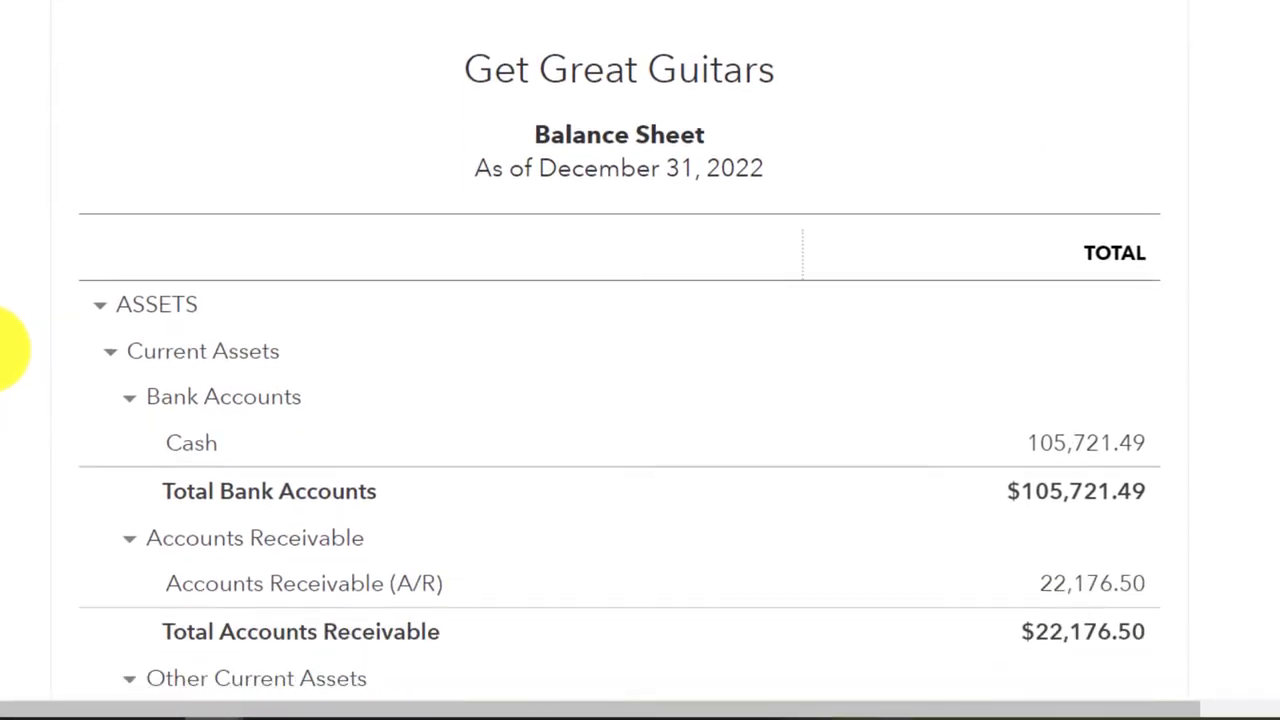
{"action": "scroll", "coordinate": [5, 350], "scroll_direction": "down", "scroll_amount": 5}
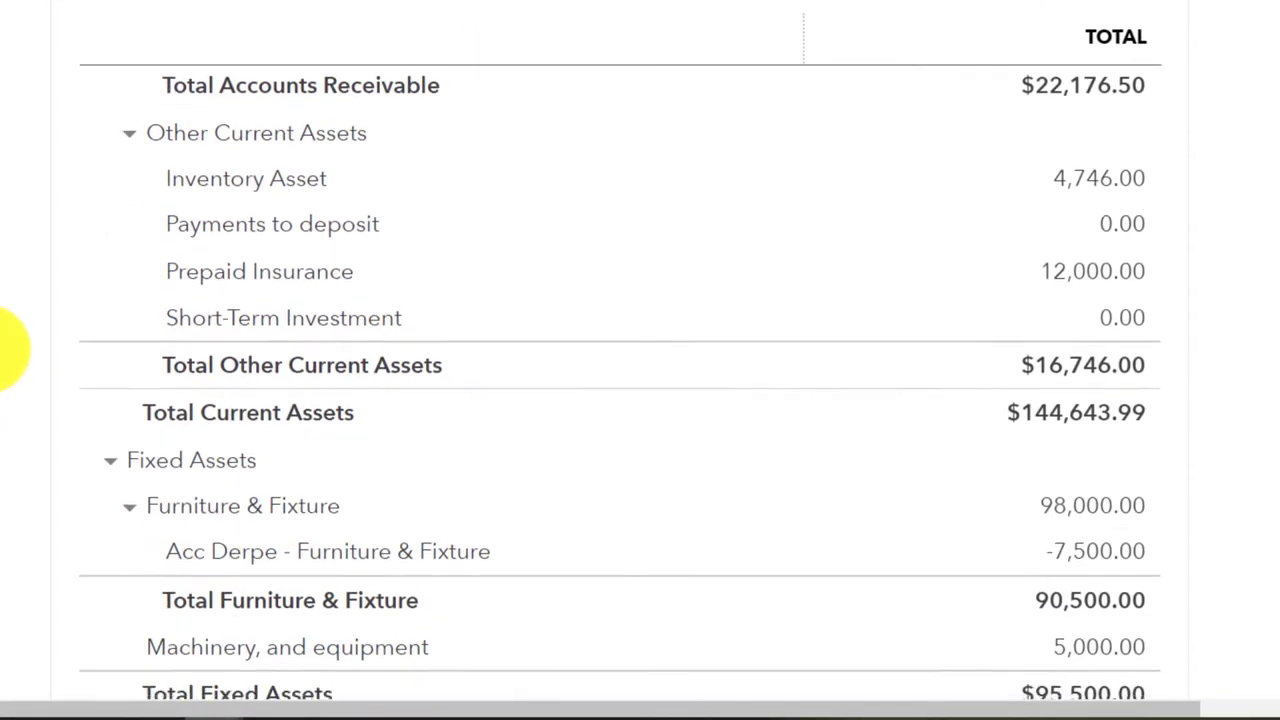
{"action": "scroll", "coordinate": [5, 350], "scroll_direction": "down", "scroll_amount": 8}
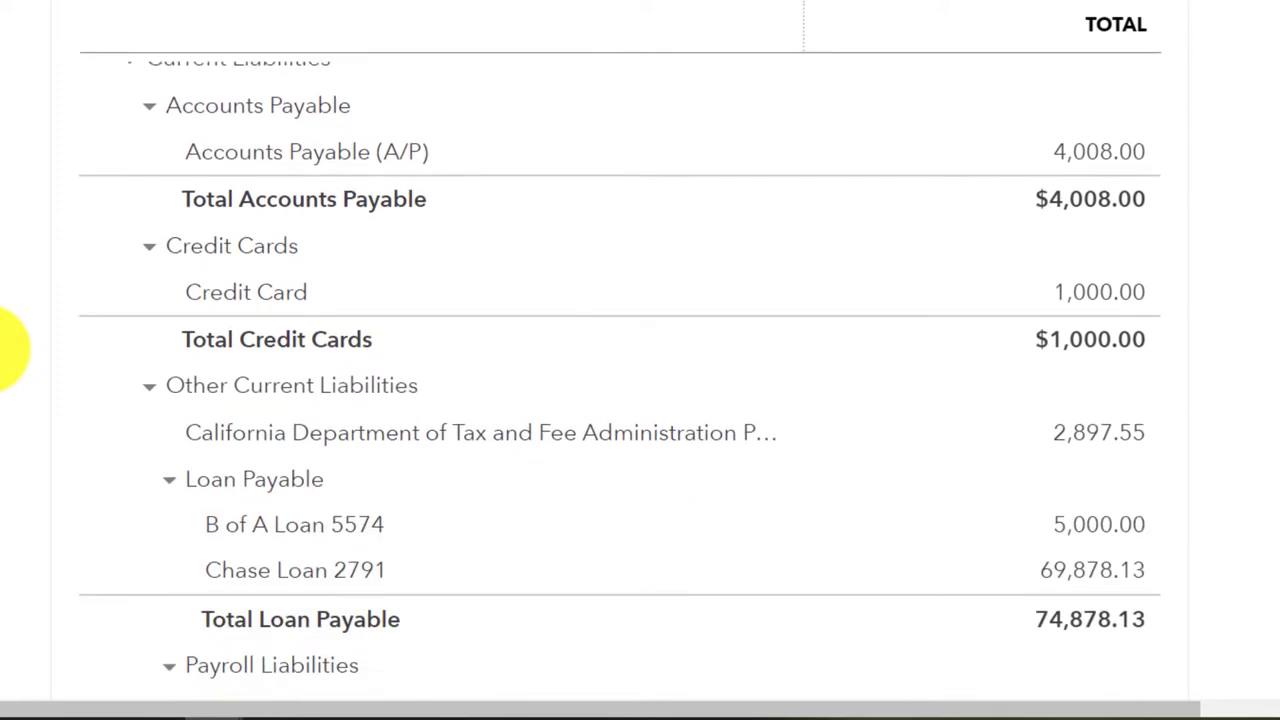
{"action": "scroll", "coordinate": [5, 350], "scroll_direction": "down", "scroll_amount": 2}
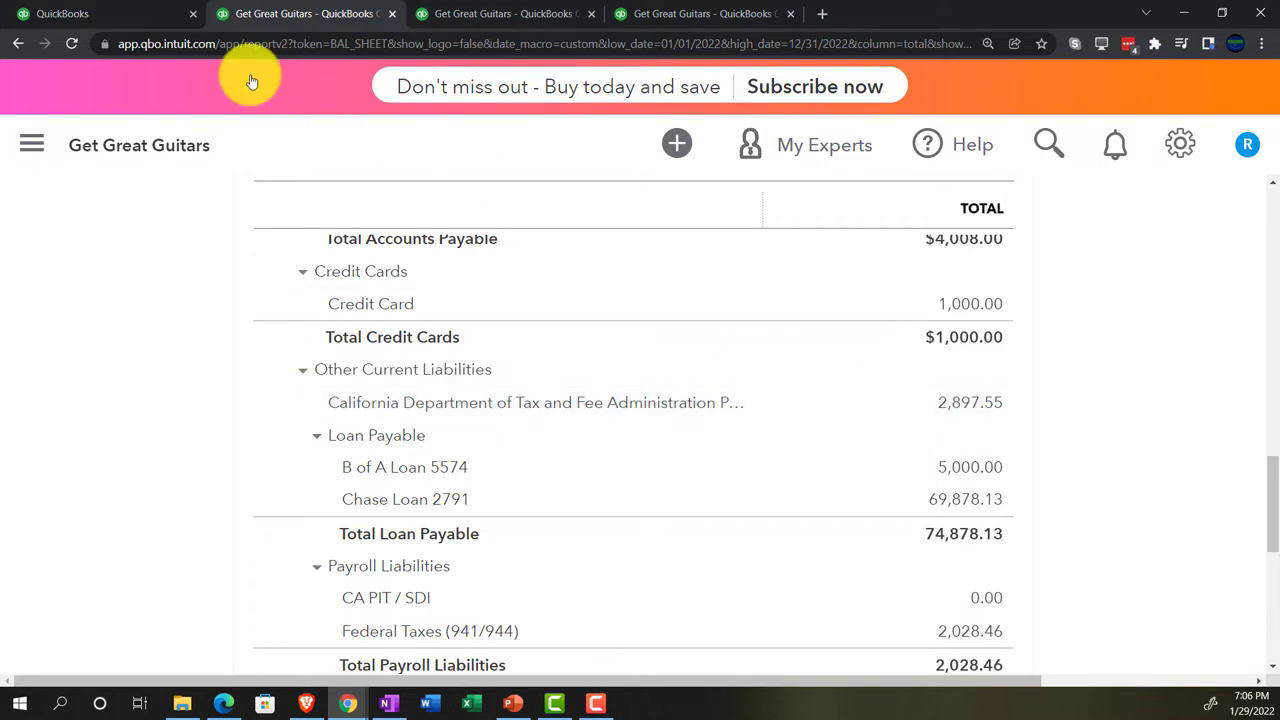
- In the first browser tab, open the Sales tax page and the Vendors page under Get paid & pay
{"action": "left_click", "coordinate": [132, 18]}
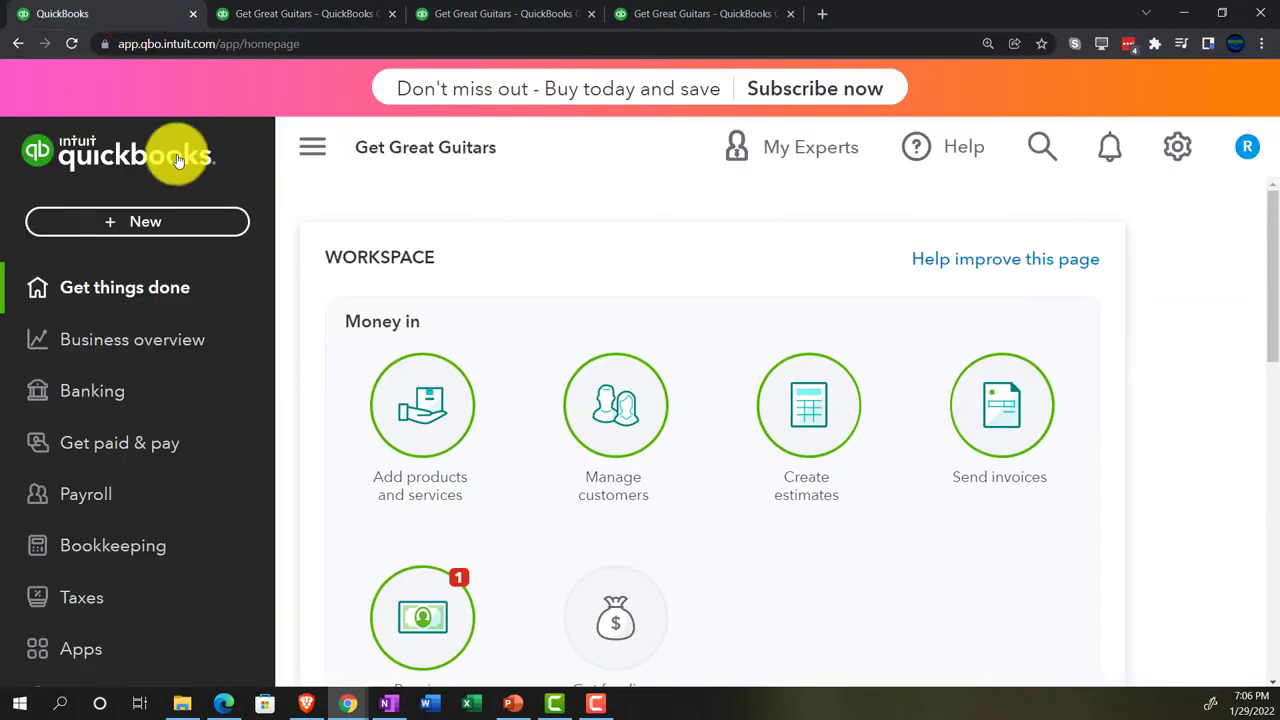
{"action": "key", "text": "ctrl+minus"}
{"action": "key", "text": "ctrl+minus"}
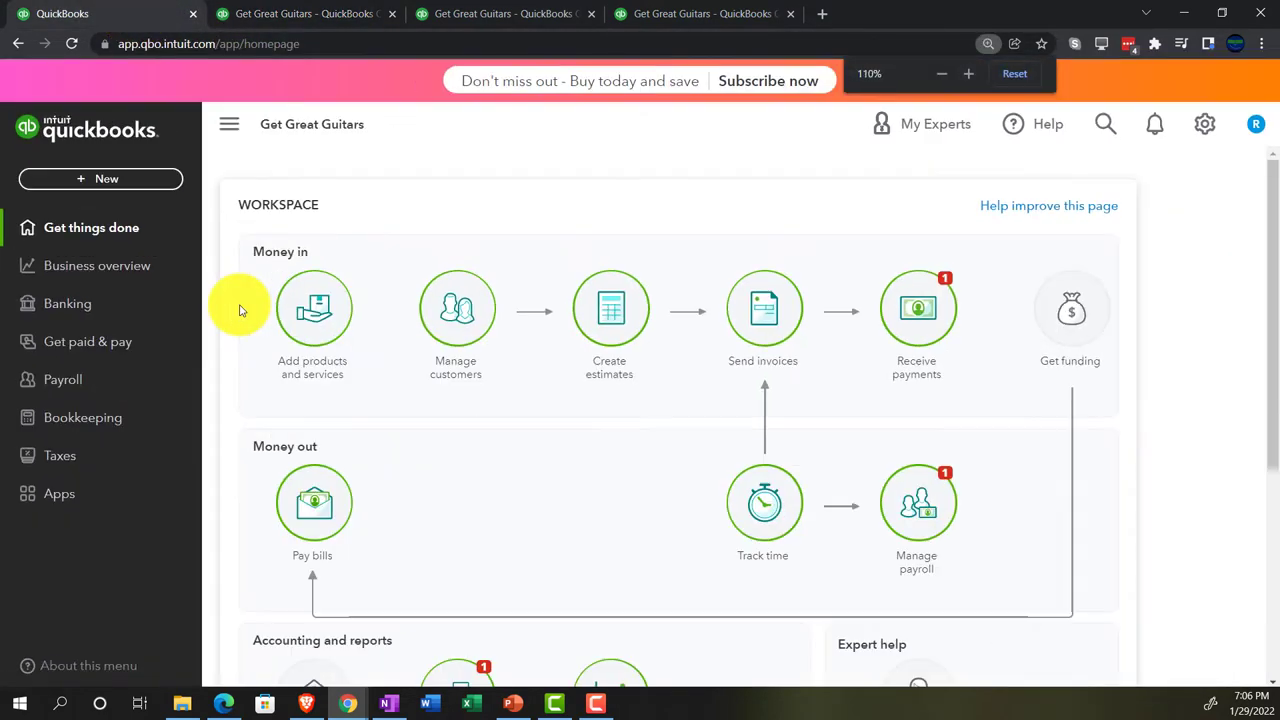
{"action": "key", "text": "ctrl+plus"}
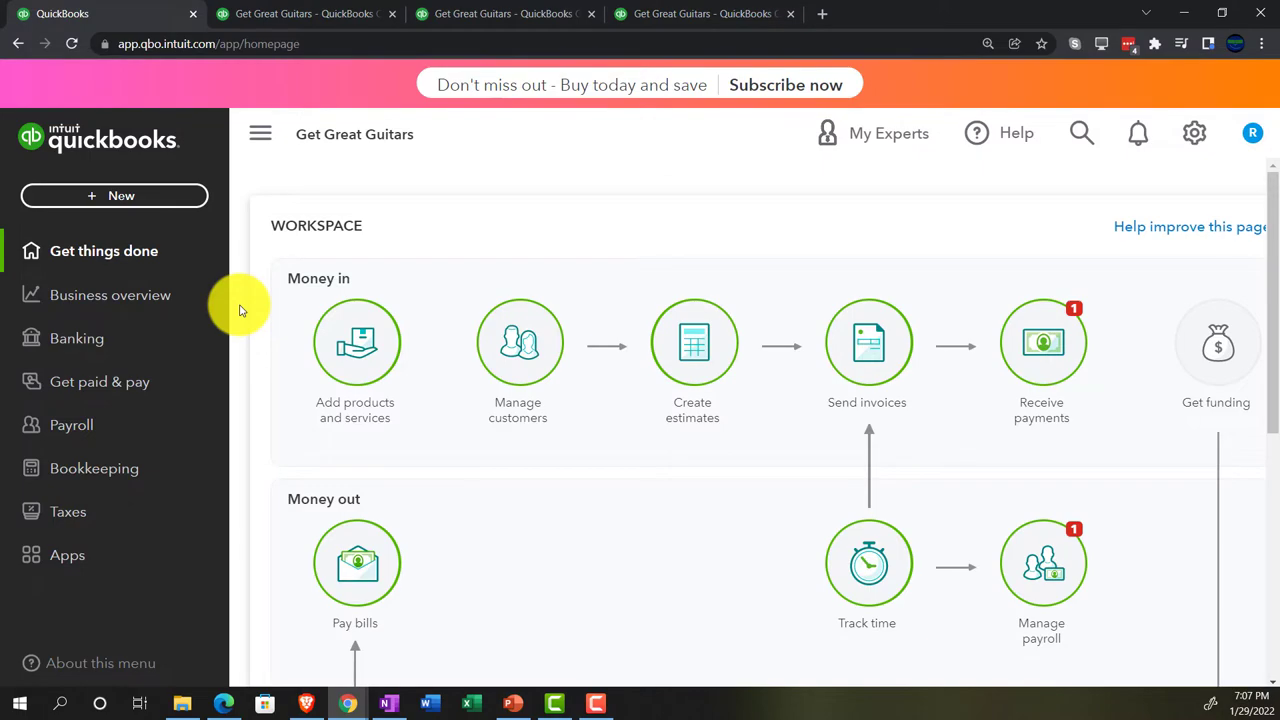
{"action": "left_click", "coordinate": [136, 516]}
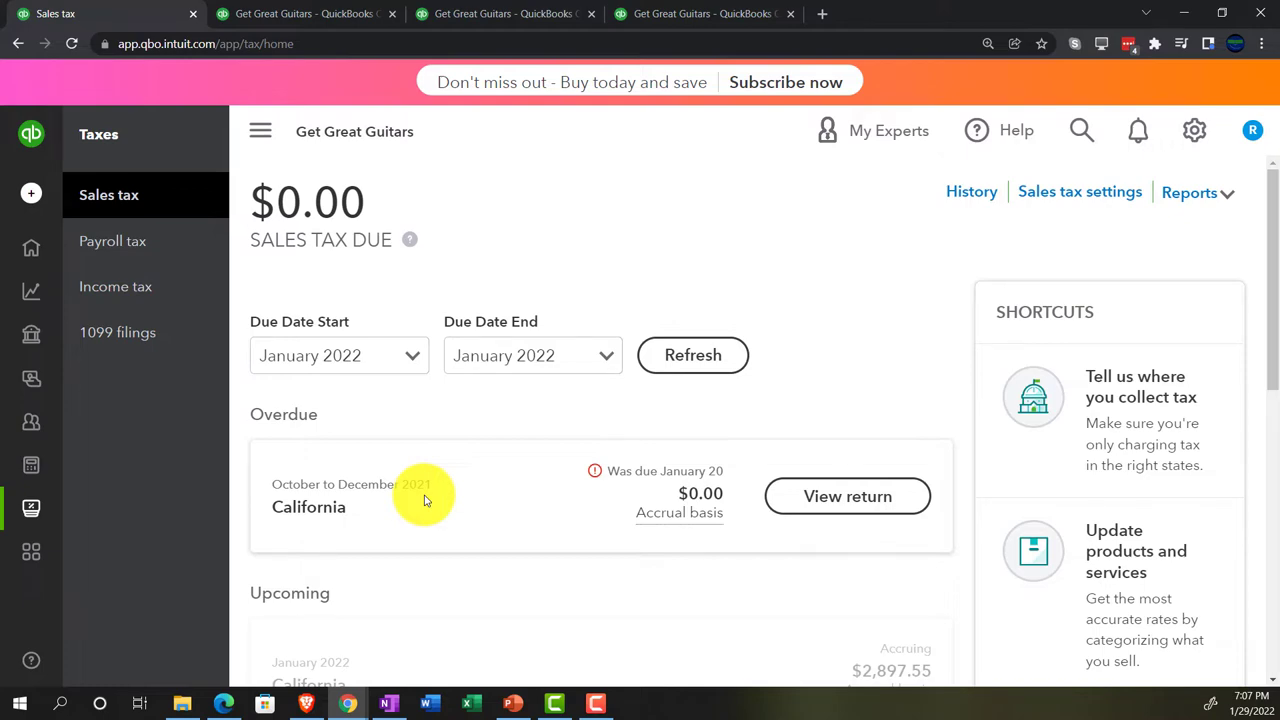
{"action": "mouse_move", "coordinate": [40, 380]}
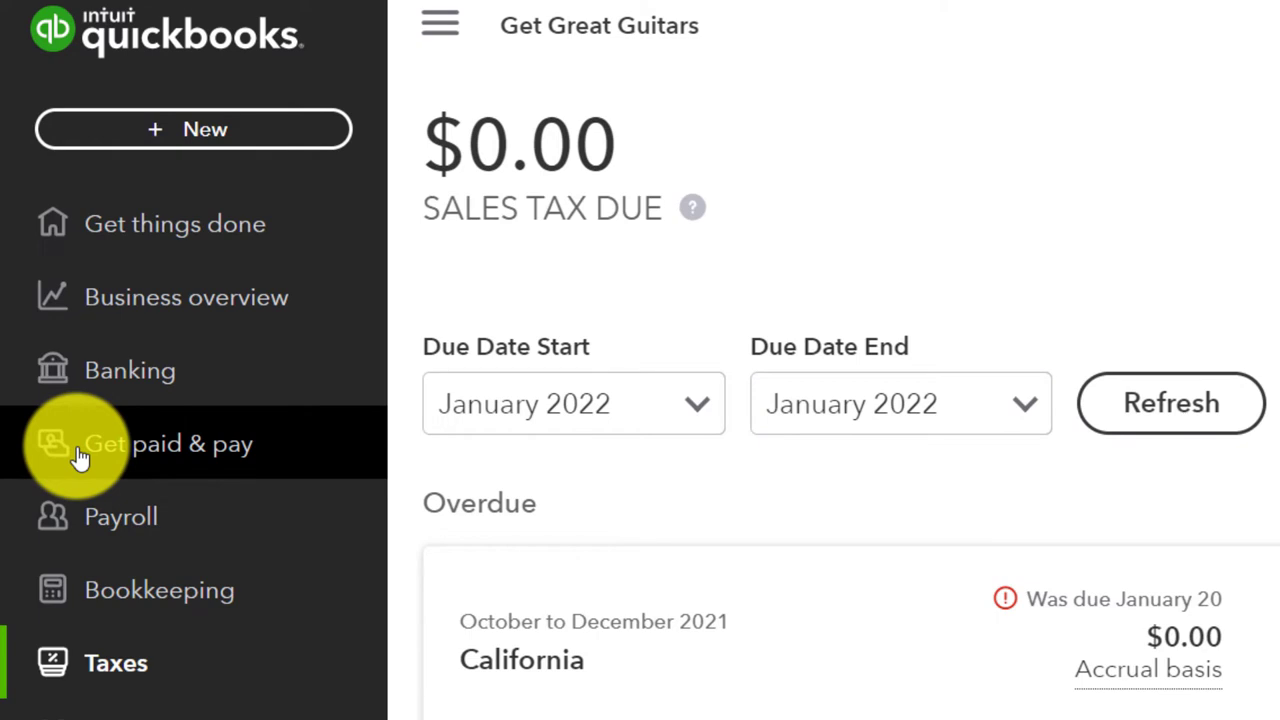
{"action": "left_click", "coordinate": [80, 456]}
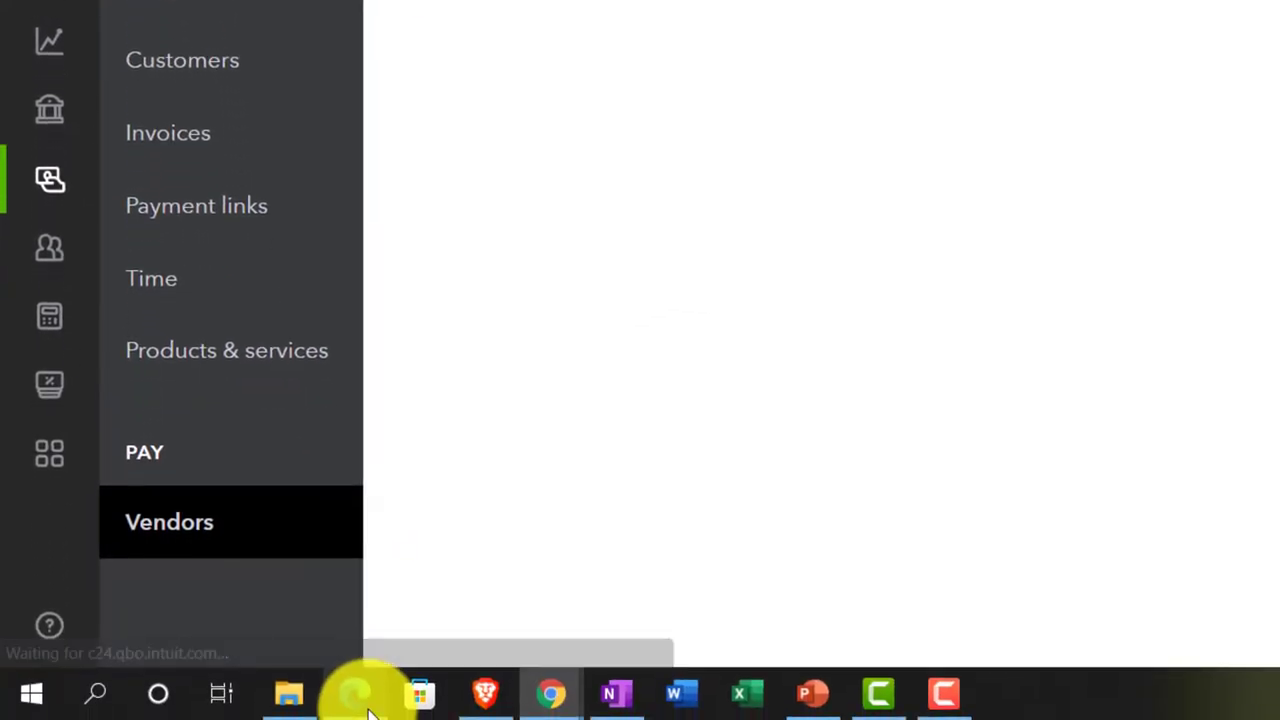
- Switch to the Sample Company in Edge, view its Taxes and Sales pages, and return to Get Great Guitars in Chrome
{"action": "left_click", "coordinate": [362, 700]}
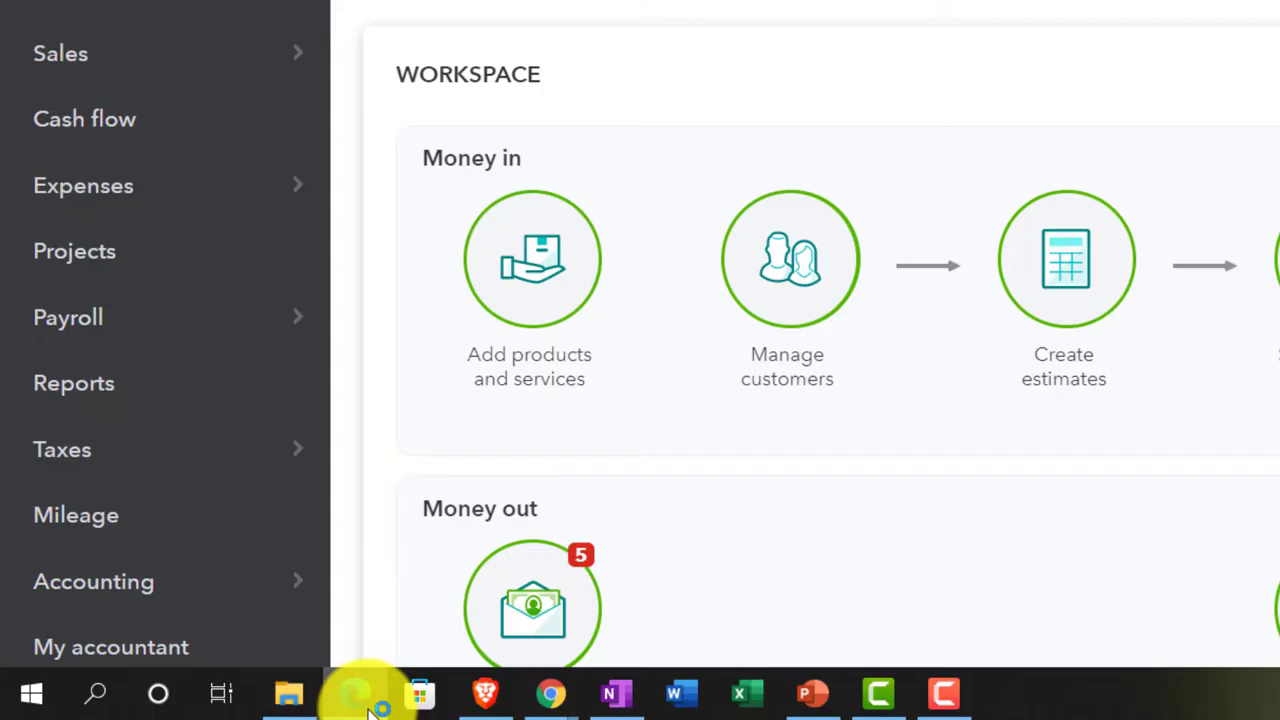
{"action": "left_click", "coordinate": [120, 471]}
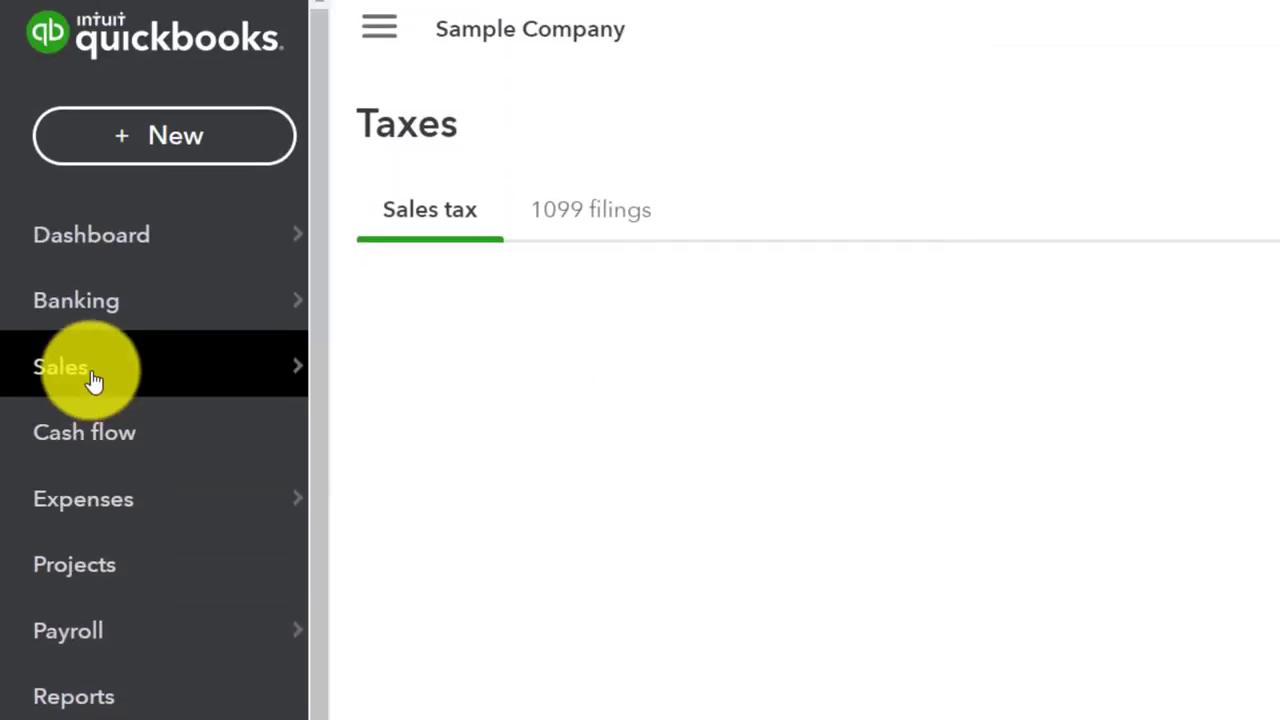
{"action": "left_click", "coordinate": [93, 381]}
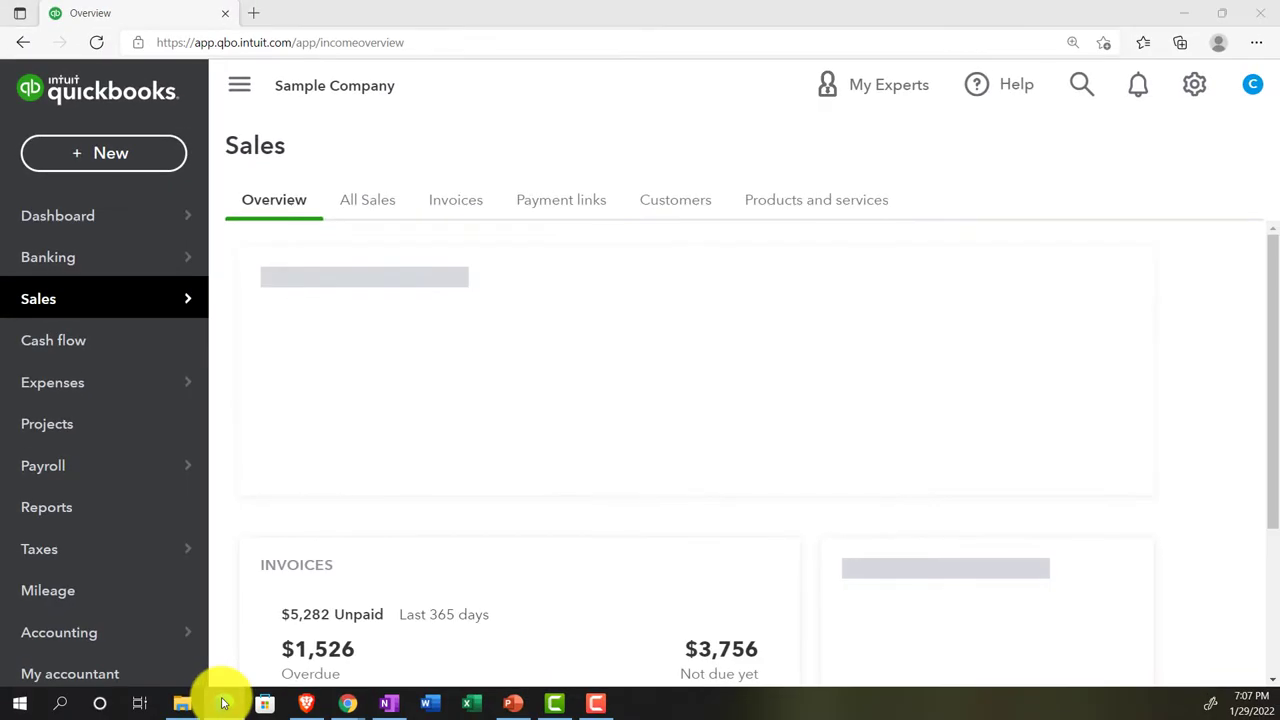
{"action": "left_click", "coordinate": [222, 703]}
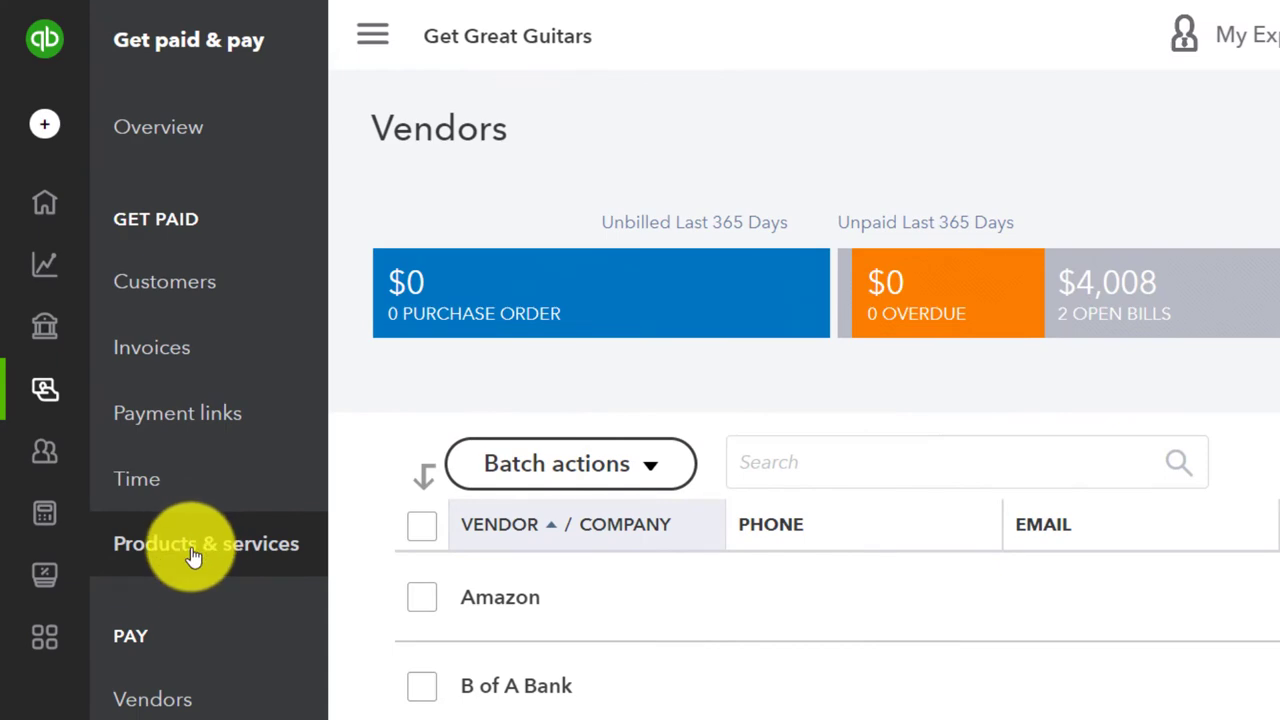
- Open the Products and Services list with the navigation collapsed and examine which service and inventory items are marked taxable
{"action": "left_click", "coordinate": [193, 557]}
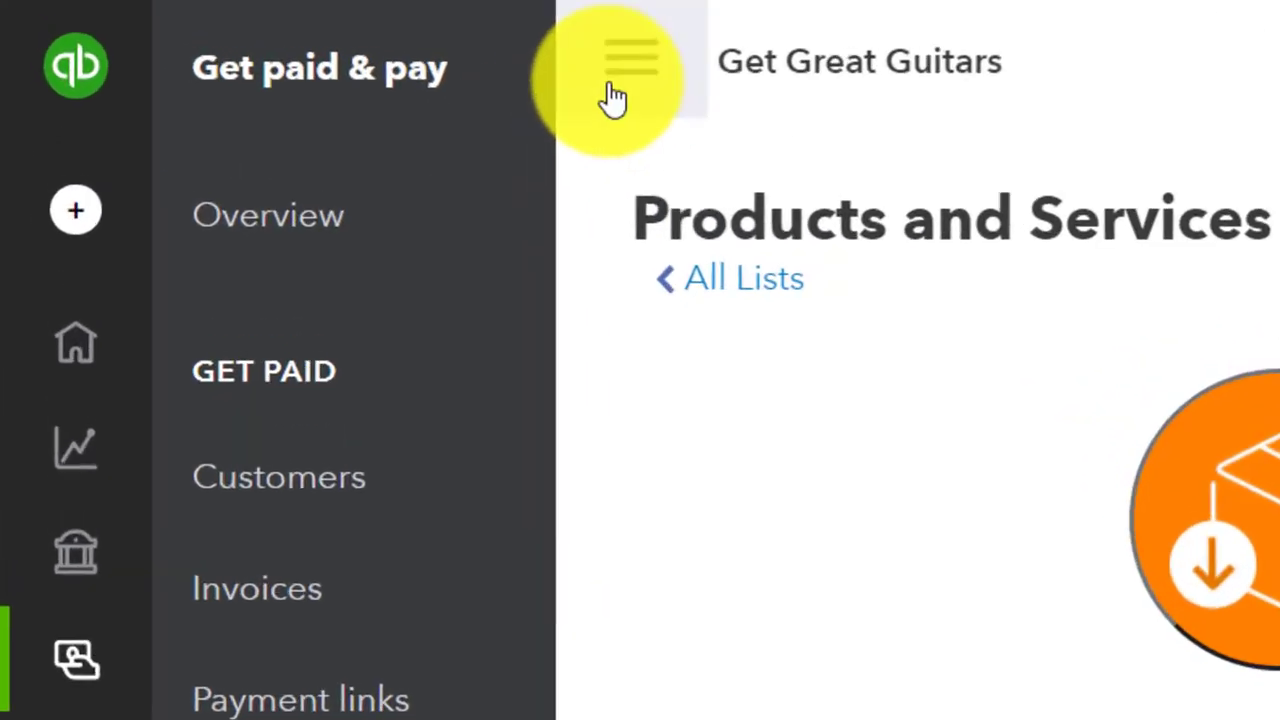
{"action": "left_click", "coordinate": [372, 35]}
{"action": "scroll", "coordinate": [420, 480], "scroll_direction": "down", "scroll_amount": 1}
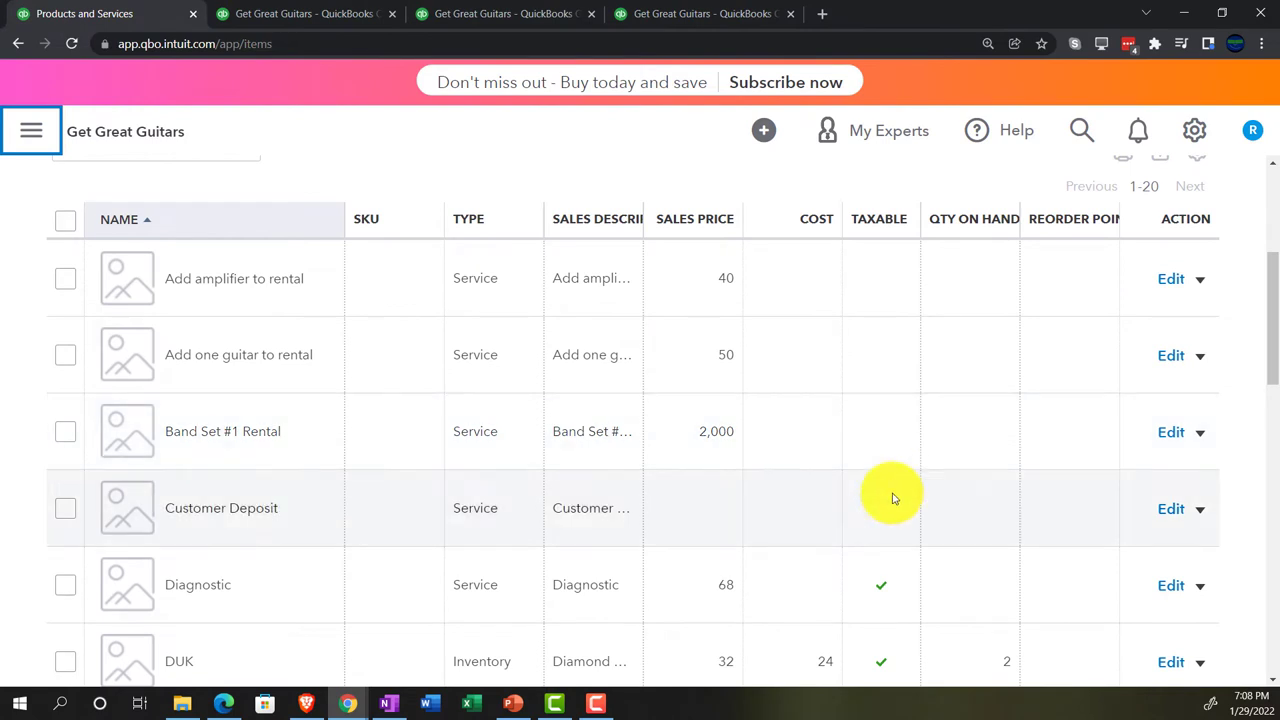
{"action": "scroll", "coordinate": [891, 494], "scroll_direction": "down", "scroll_amount": 1}
{"action": "scroll", "coordinate": [886, 497], "scroll_direction": "down", "scroll_amount": 1}
{"action": "scroll", "coordinate": [884, 499], "scroll_direction": "down", "scroll_amount": 1}
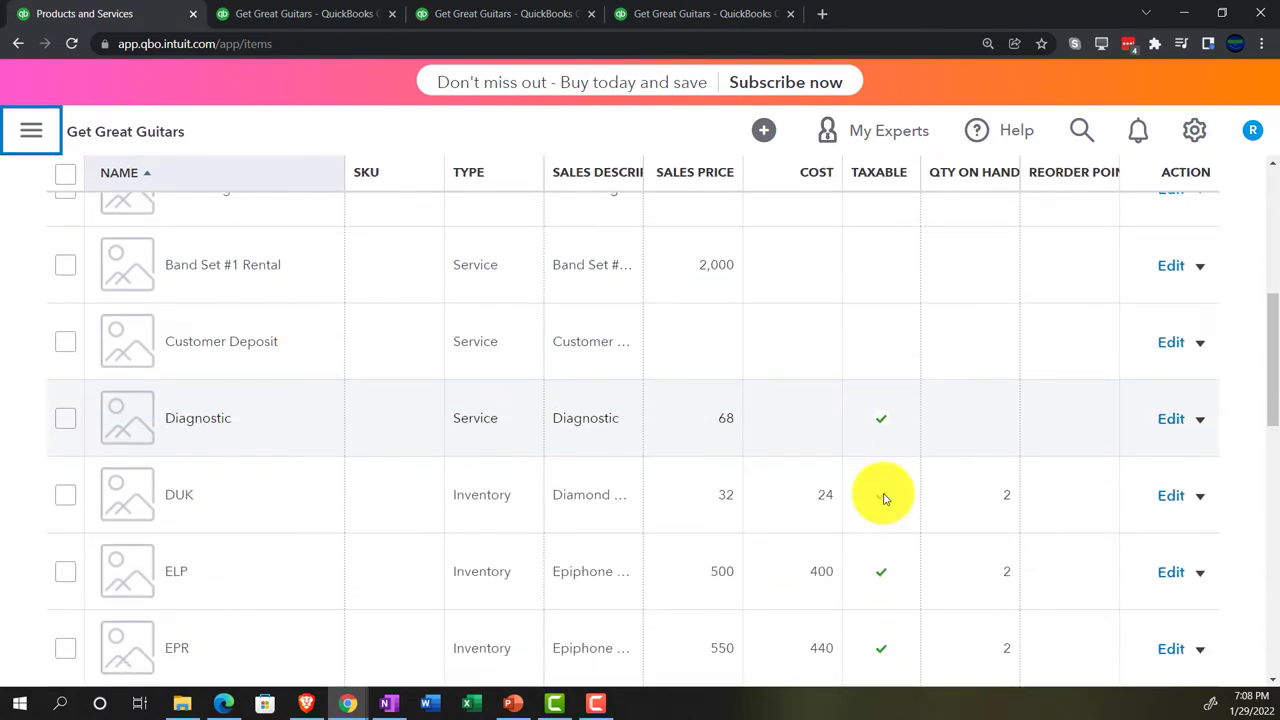
{"action": "scroll", "coordinate": [884, 499], "scroll_direction": "down", "scroll_amount": 1}
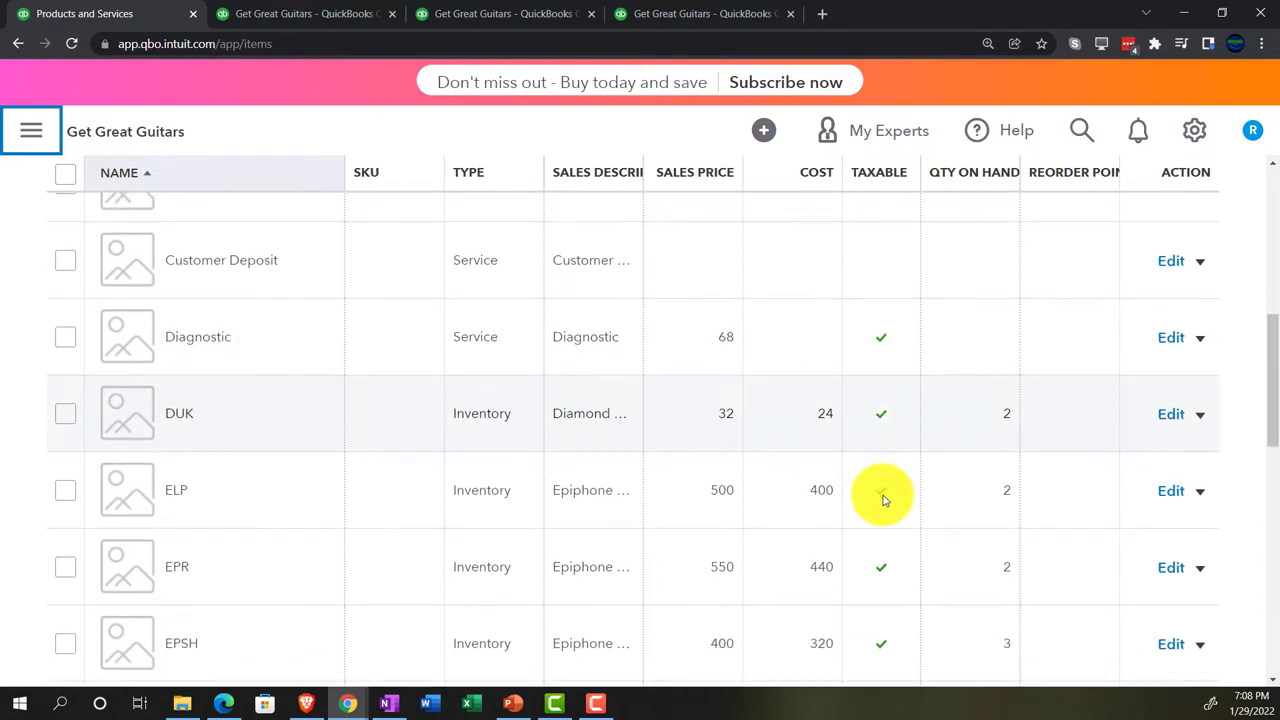
{"action": "scroll", "coordinate": [884, 499], "scroll_direction": "down", "scroll_amount": 1}
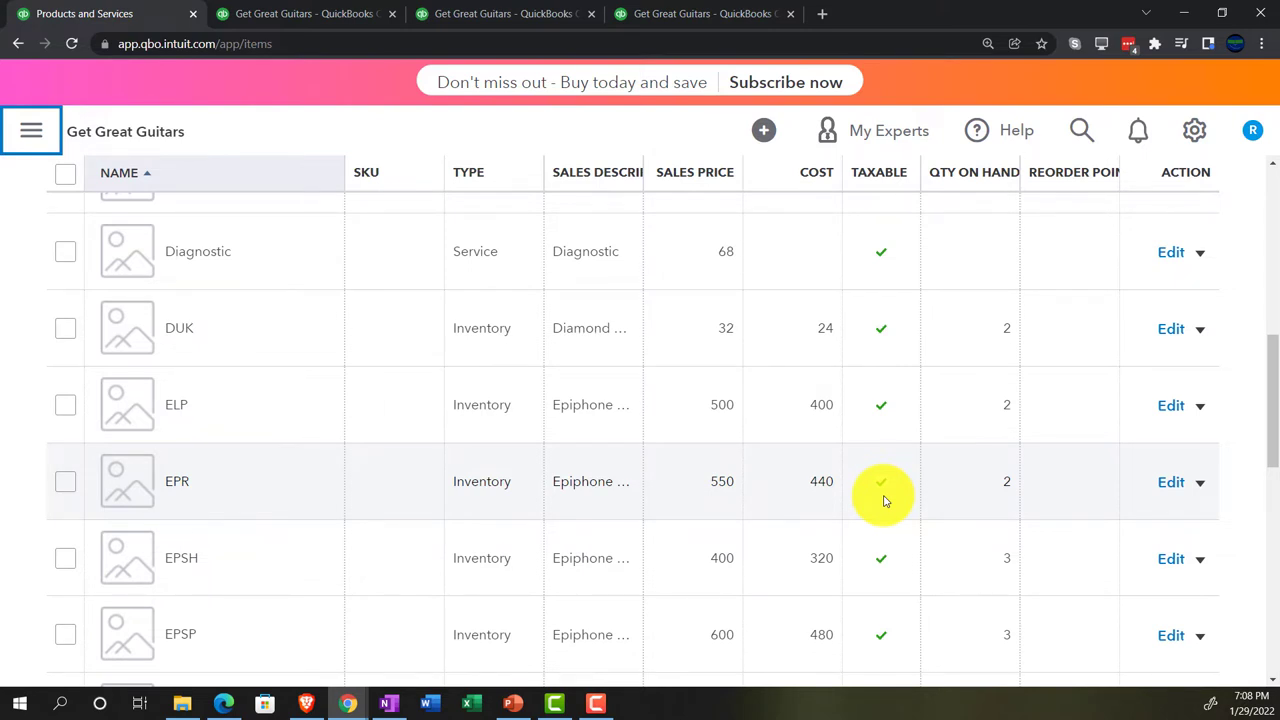
{"action": "scroll", "coordinate": [884, 501], "scroll_direction": "down", "scroll_amount": 3}
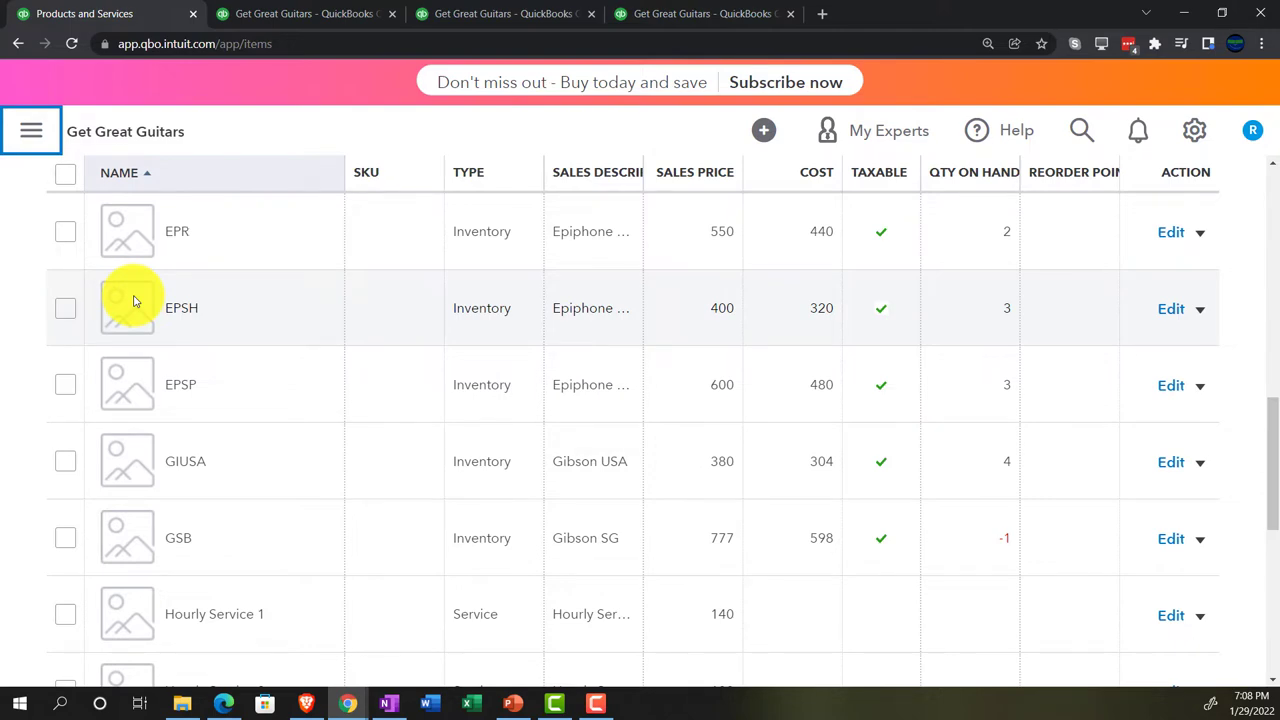
- Restore the navigation and open the Customers list under Get paid & pay to look through the customers
{"action": "left_click", "coordinate": [40, 134]}
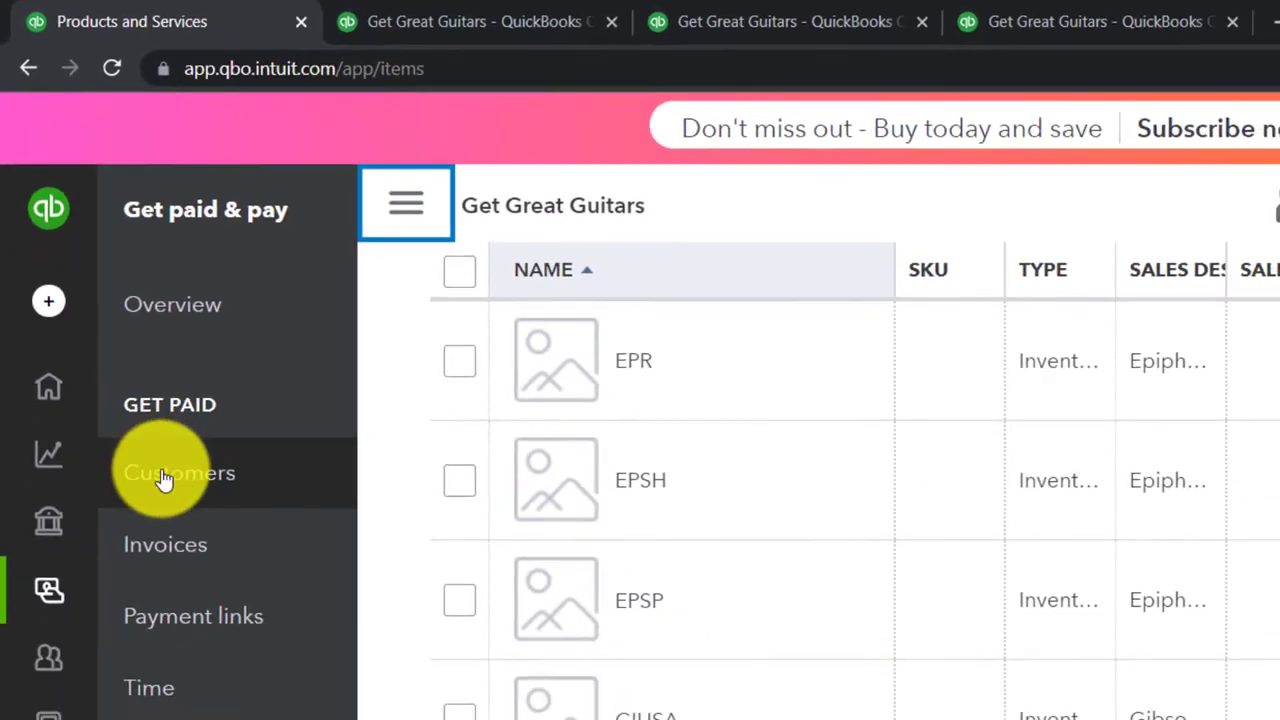
{"action": "left_click", "coordinate": [201, 586]}
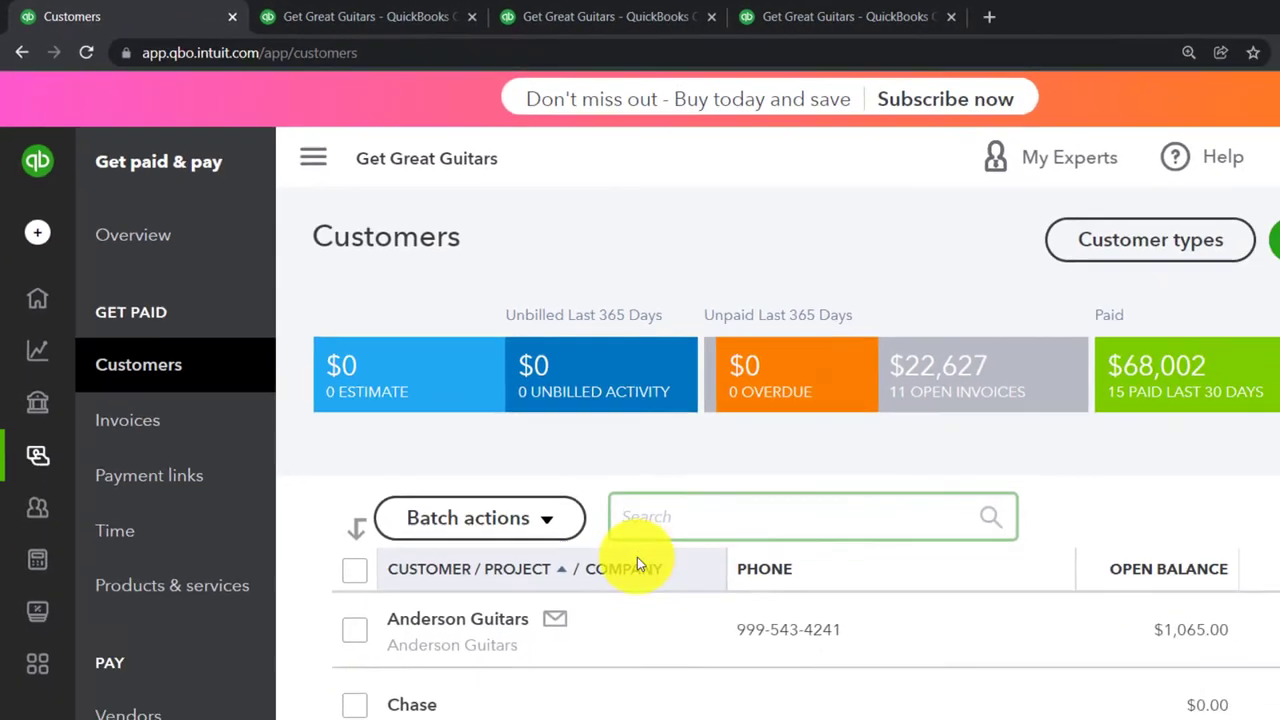
{"action": "scroll", "coordinate": [500, 565], "scroll_direction": "down", "scroll_amount": 1}
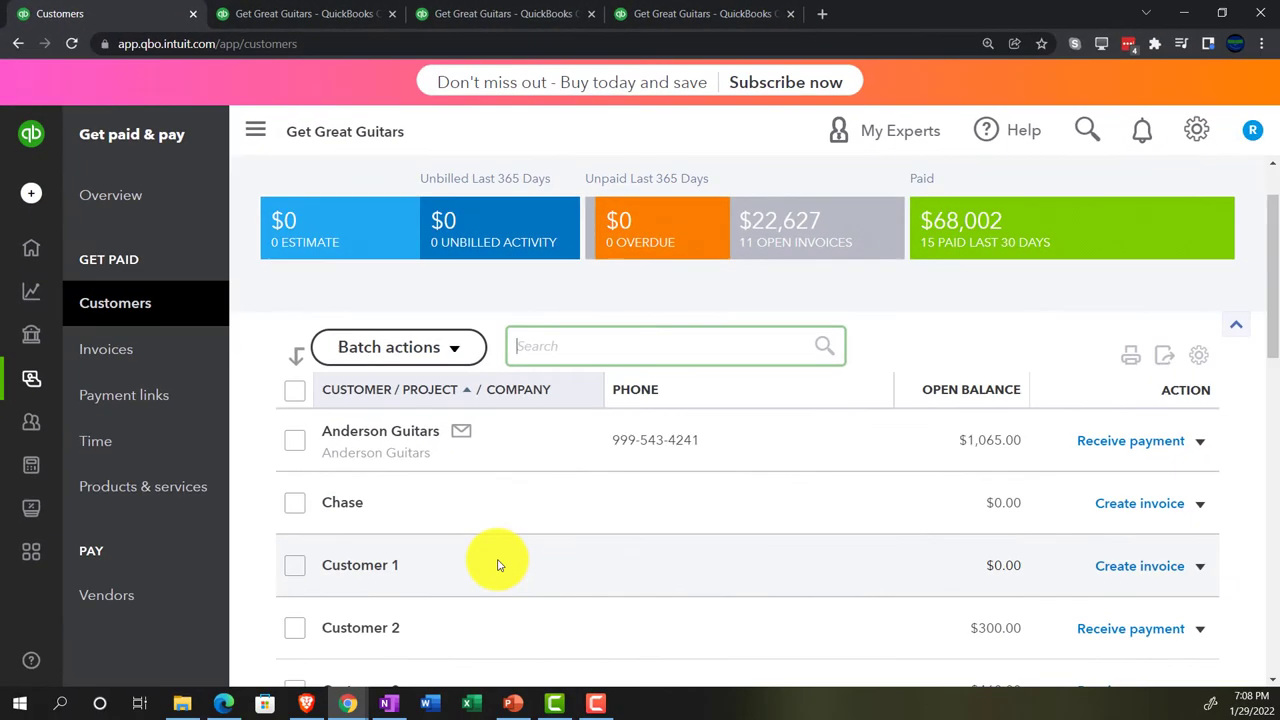
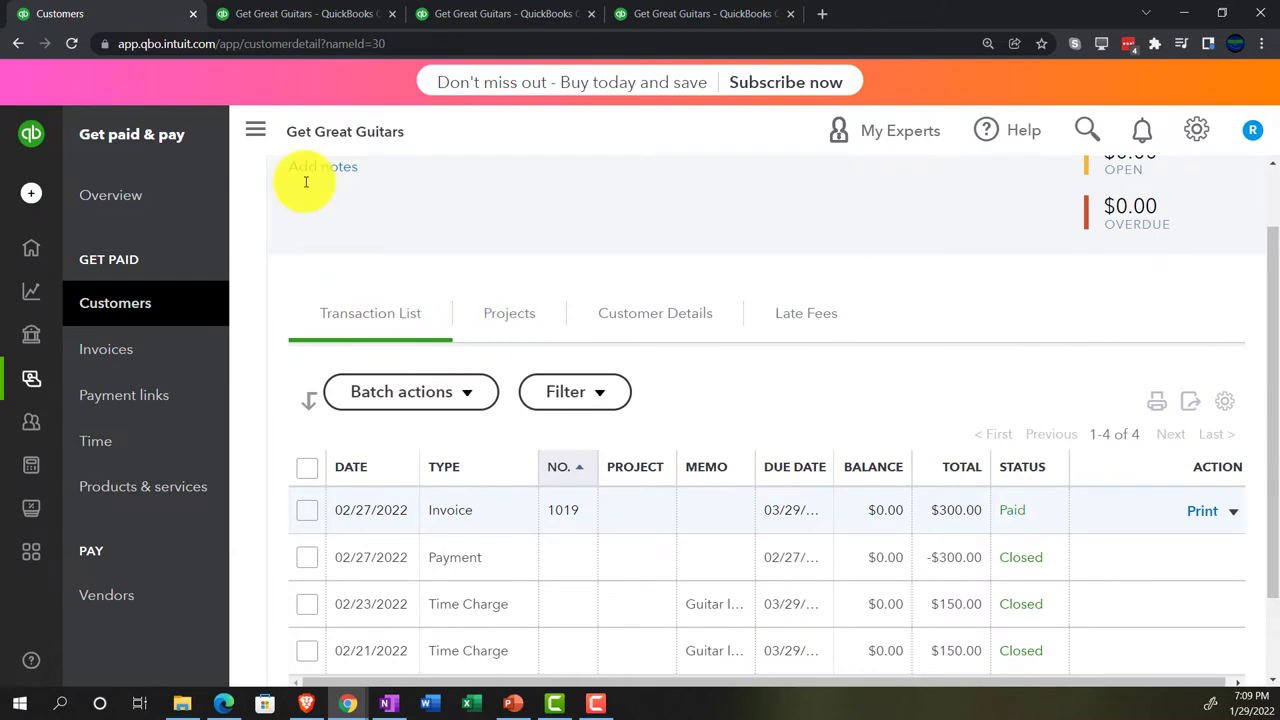
- Open the Anderson Guitars customer record with the navigation and customer list collapsed, and look through its transaction list
{"action": "left_click", "coordinate": [256, 131]}
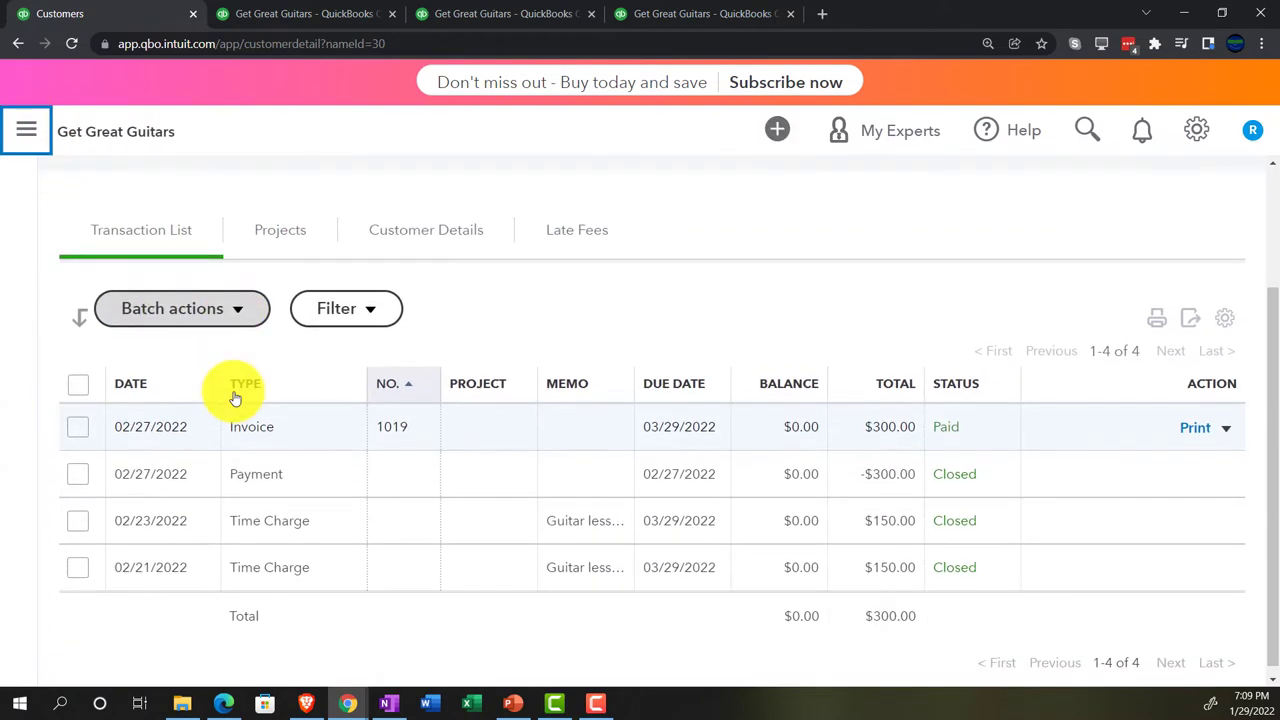
{"action": "scroll", "coordinate": [237, 400], "scroll_direction": "up", "scroll_amount": 2}
{"action": "left_click", "coordinate": [28, 190]}
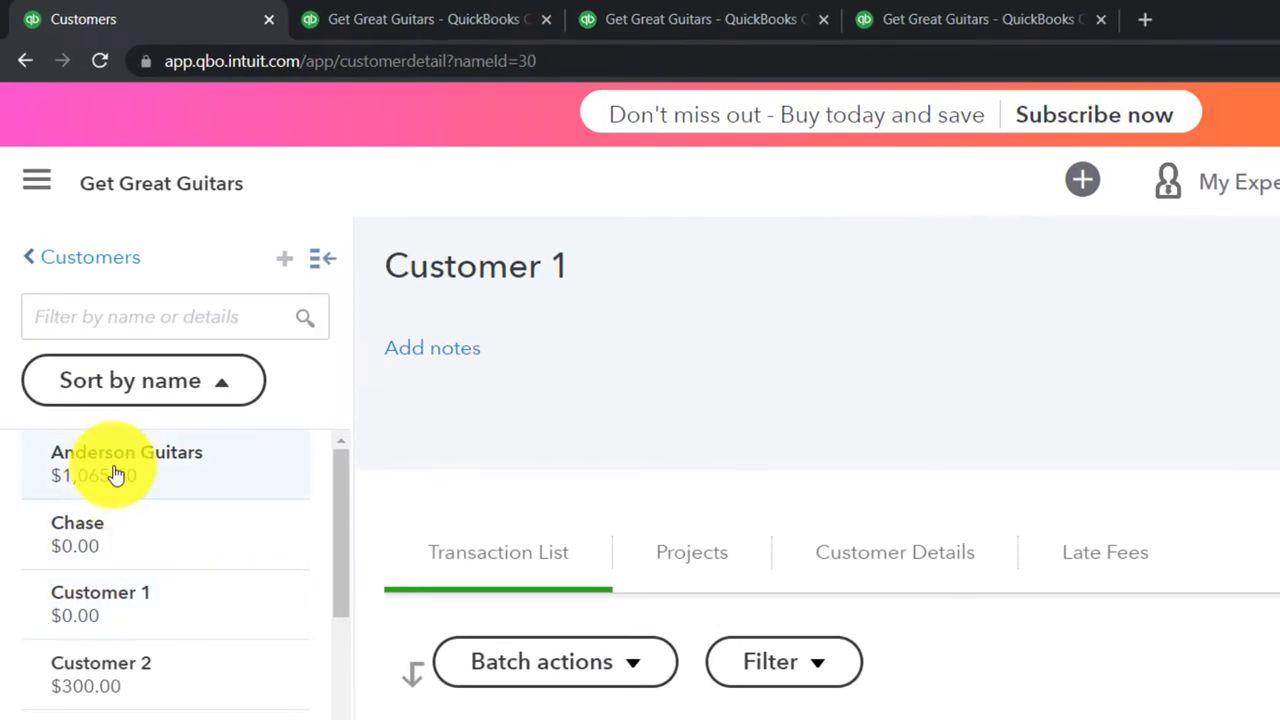
{"action": "left_click", "coordinate": [116, 474]}
{"action": "left_click", "coordinate": [322, 260]}
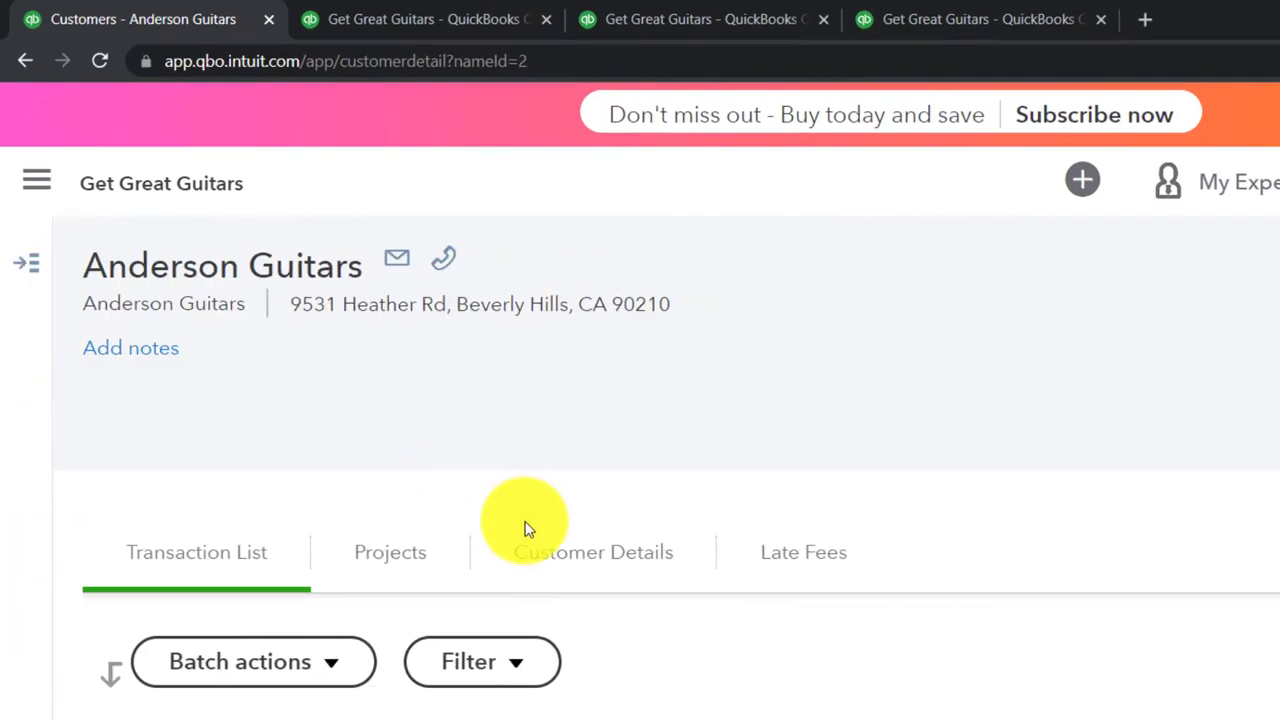
{"action": "scroll", "coordinate": [520, 523], "scroll_direction": "down", "scroll_amount": 5}
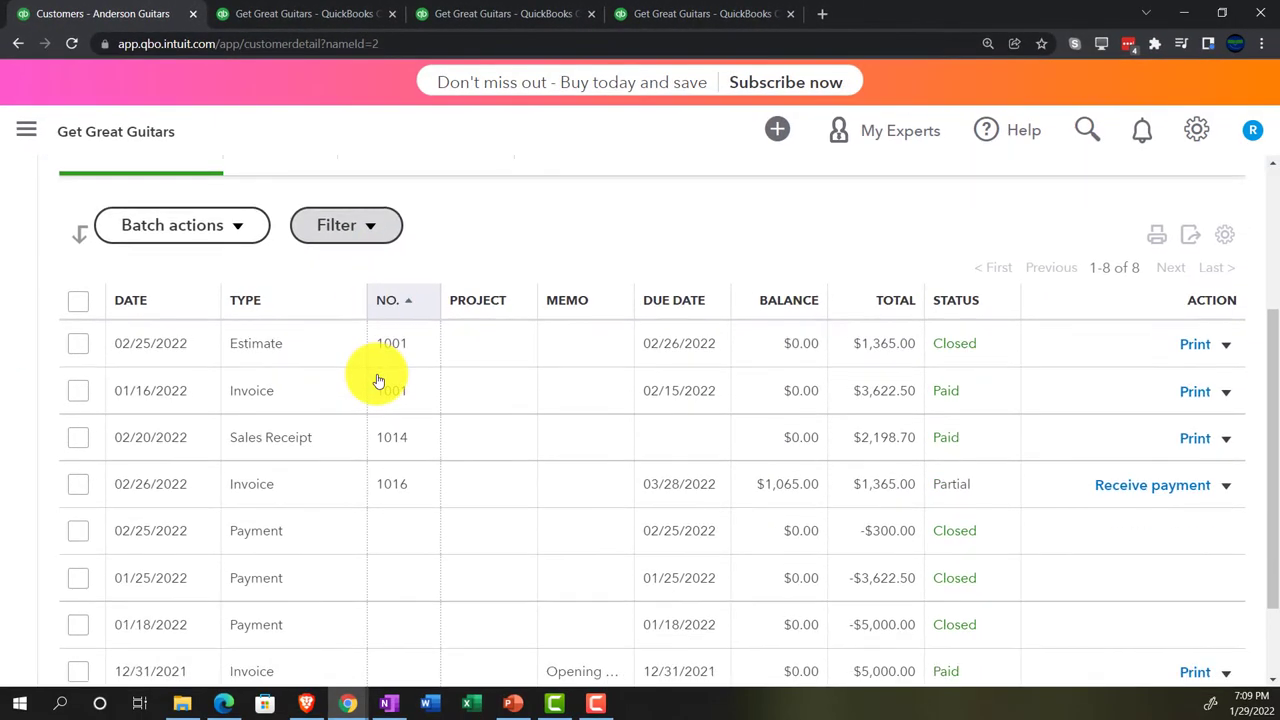
{"action": "scroll", "coordinate": [378, 381], "scroll_direction": "down", "scroll_amount": 1}
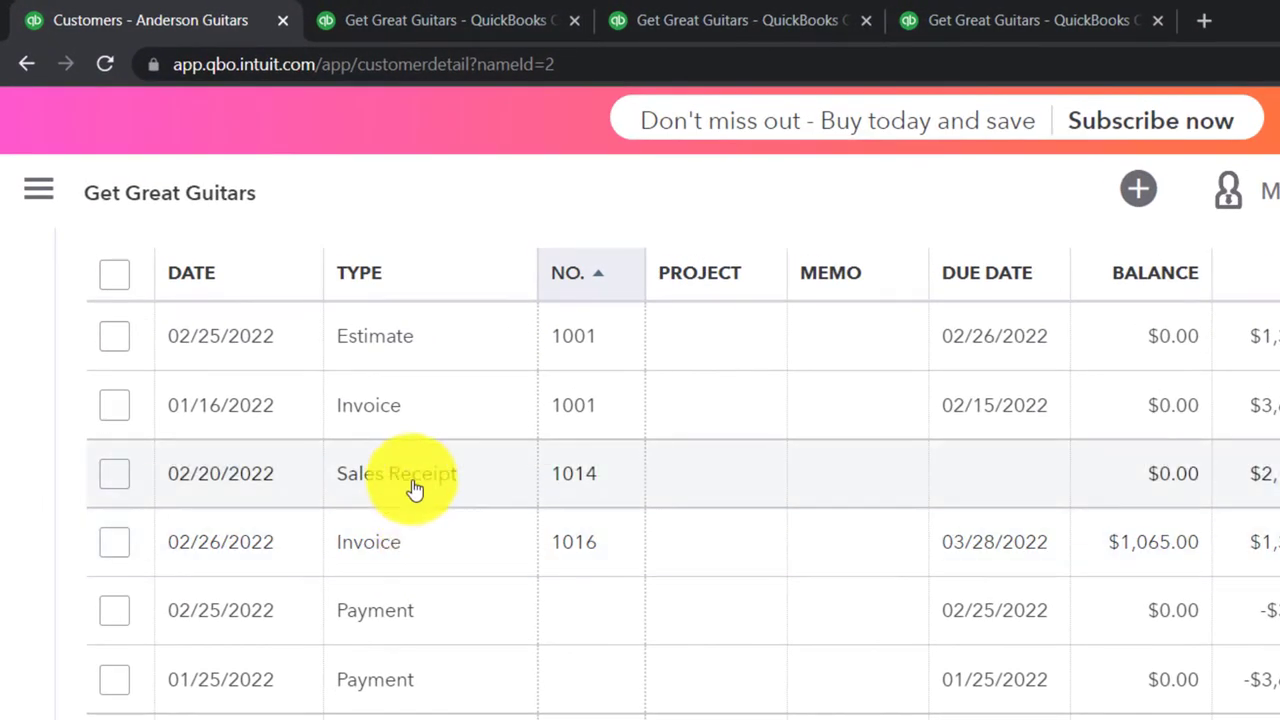
- Open Anderson Guitars' invoice 1001 dated 01/16/2022 and examine its taxable items and how the sales tax is calculated
{"action": "left_click", "coordinate": [411, 423]}
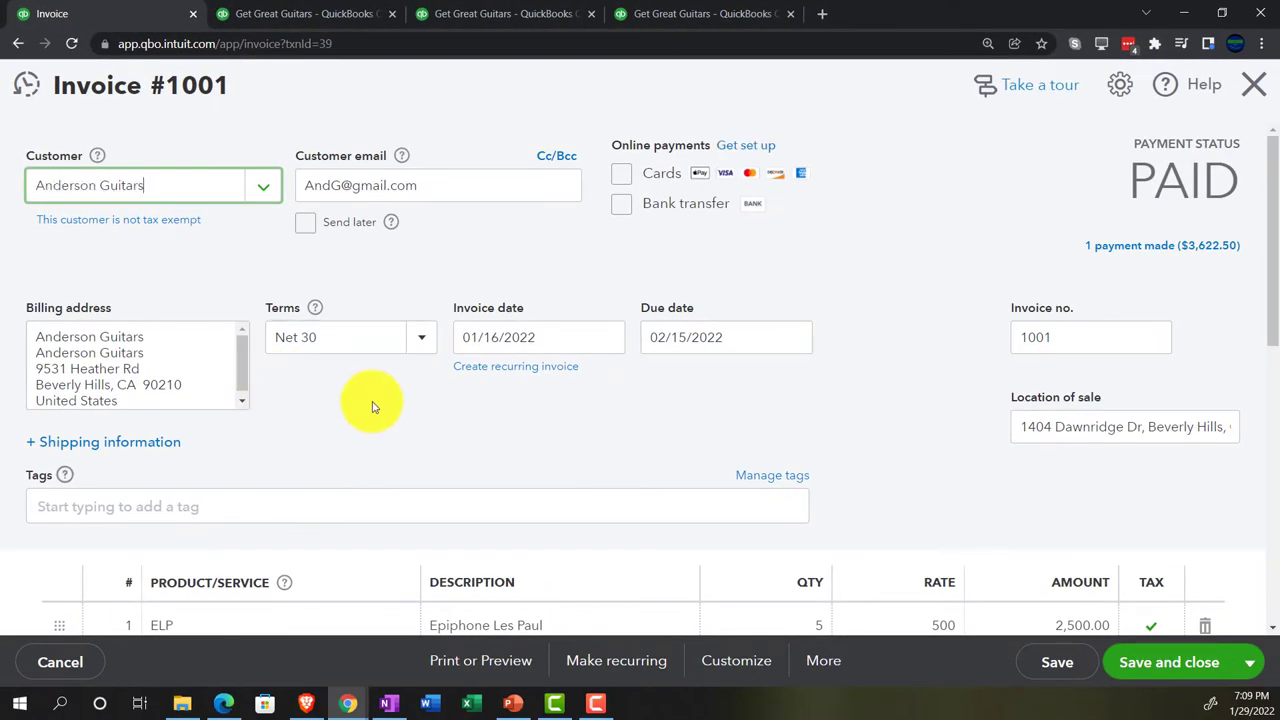
{"action": "scroll", "coordinate": [372, 406], "scroll_direction": "down", "scroll_amount": 3}
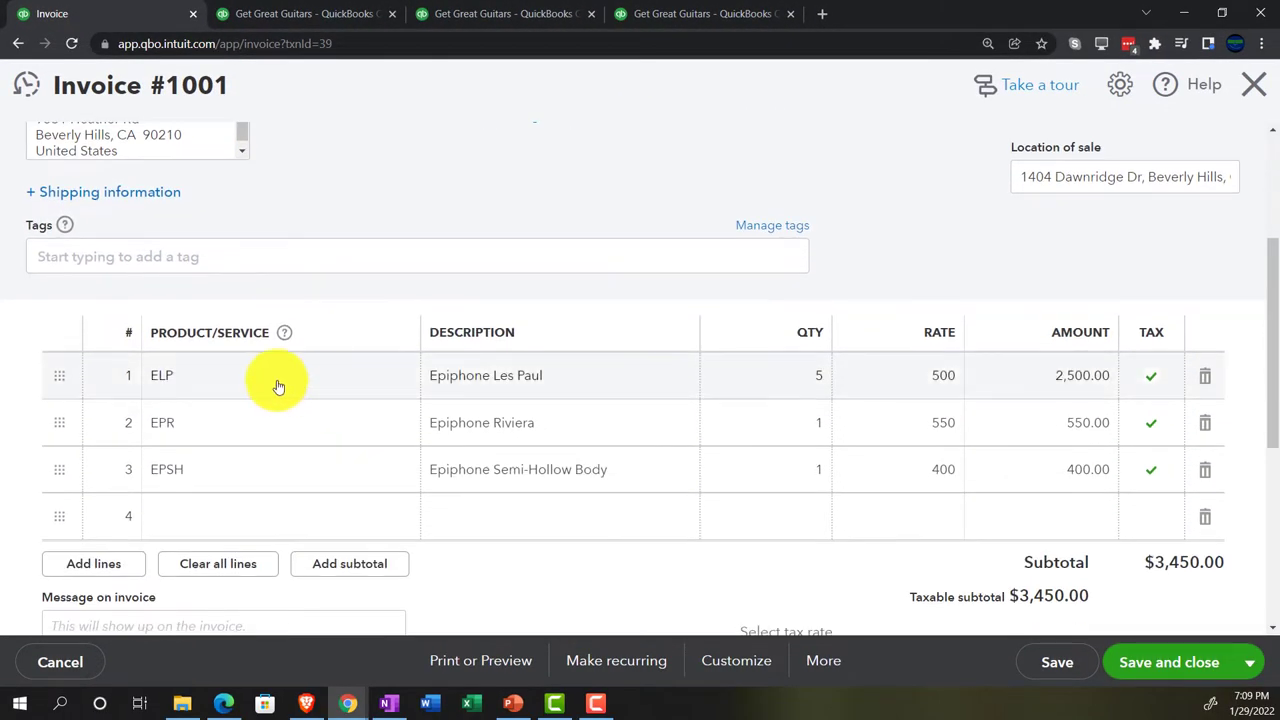
{"action": "scroll", "coordinate": [279, 387], "scroll_direction": "down", "scroll_amount": 2}
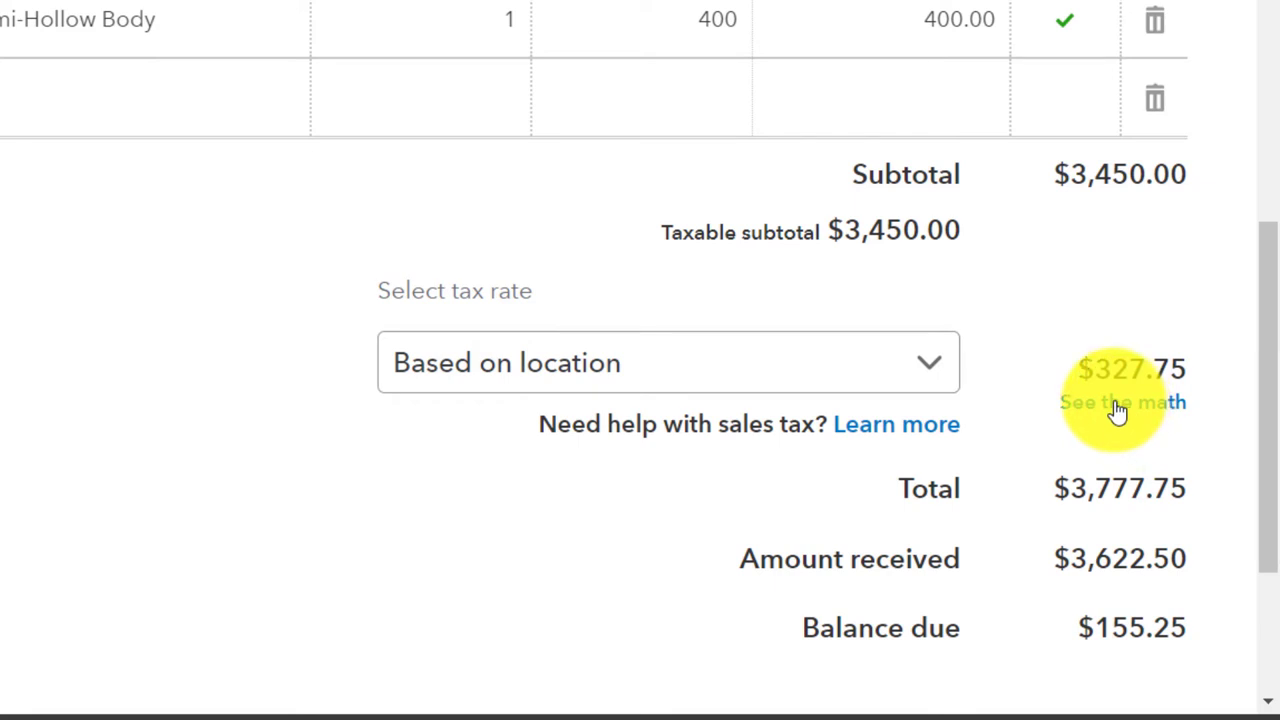
{"action": "left_click", "coordinate": [1118, 405]}
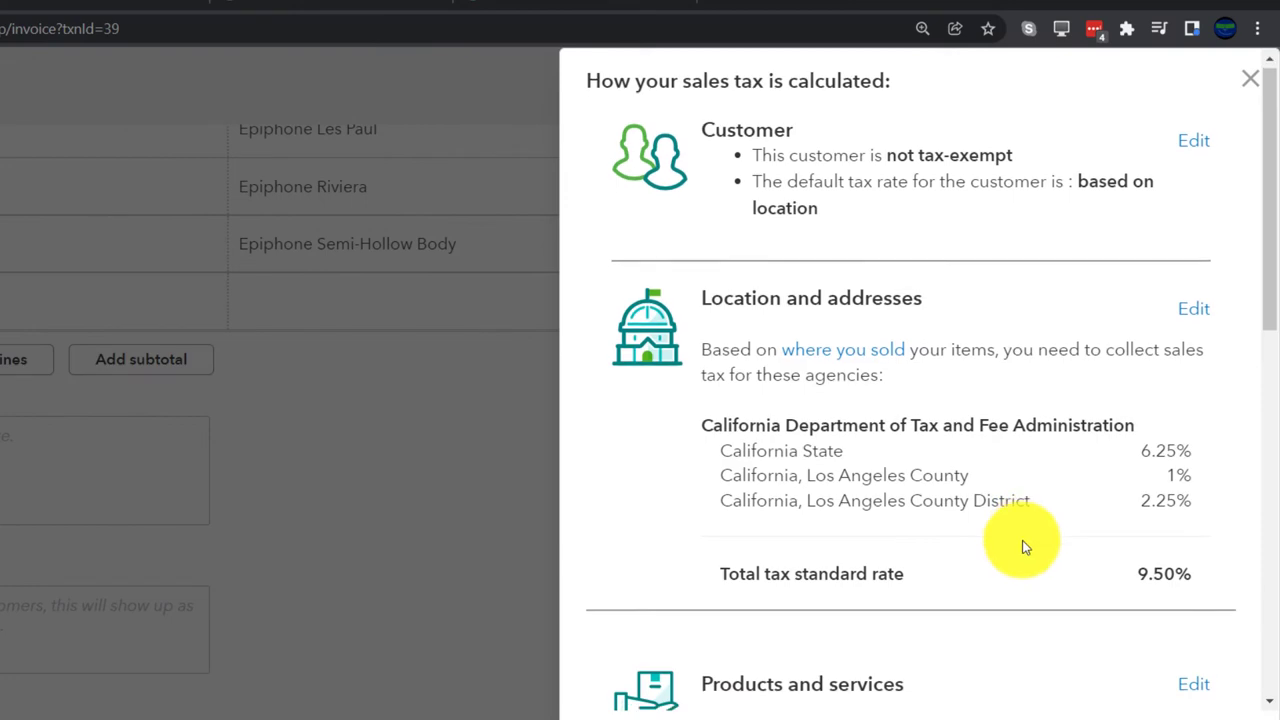
{"action": "scroll", "coordinate": [1015, 550], "scroll_direction": "down", "scroll_amount": 6}
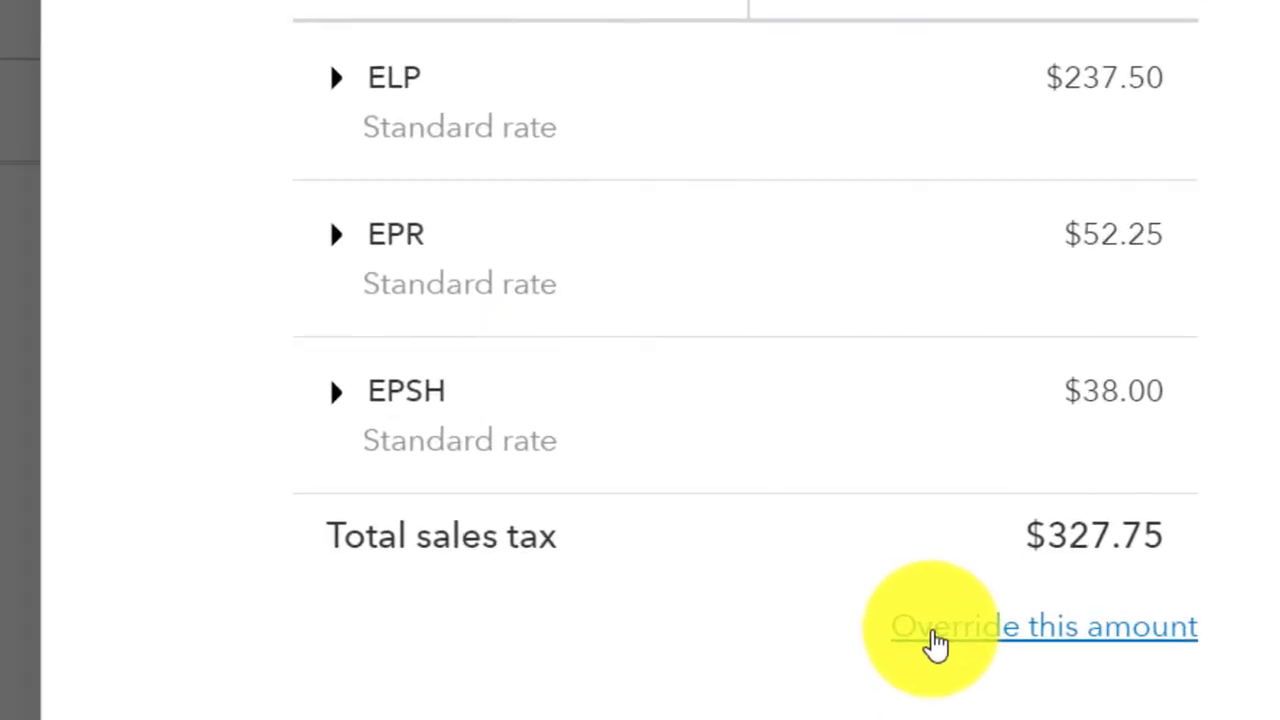
- Override the invoice's sales tax with a 5% rate for the reason Other (or reason not listed), and close the invoice without saving
{"action": "left_click", "coordinate": [935, 640]}
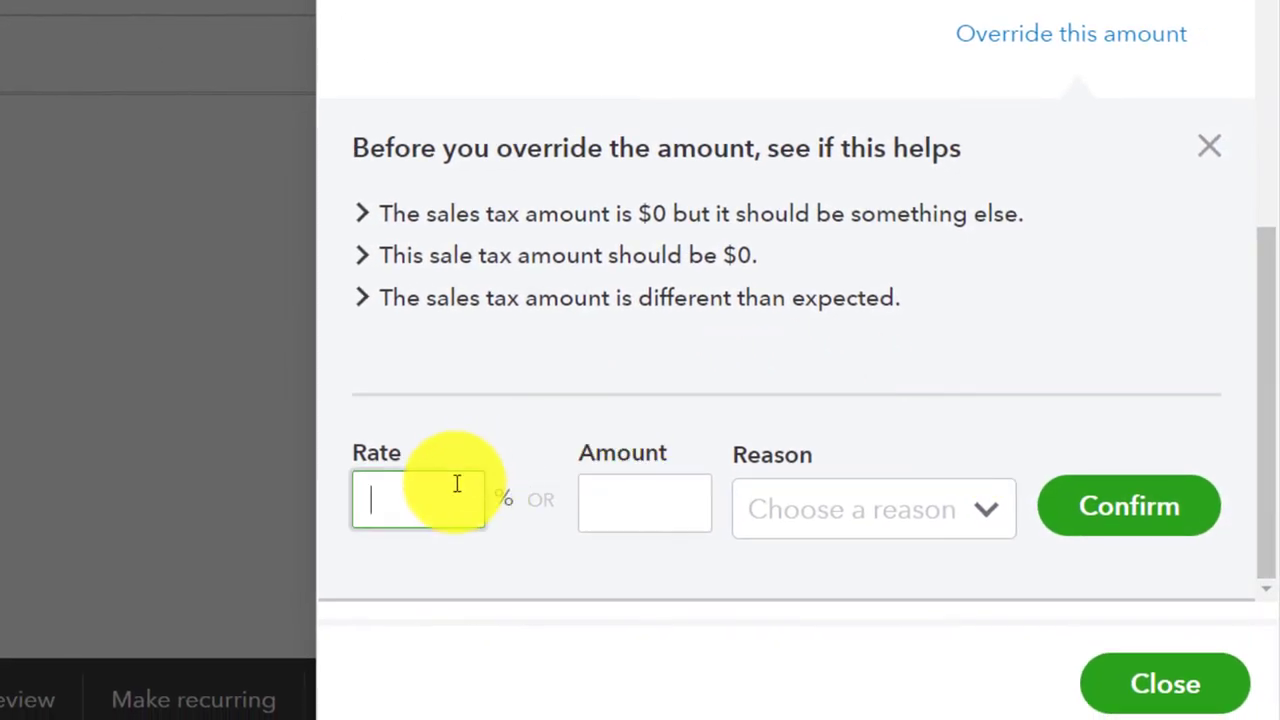
{"action": "type", "text": "5"}
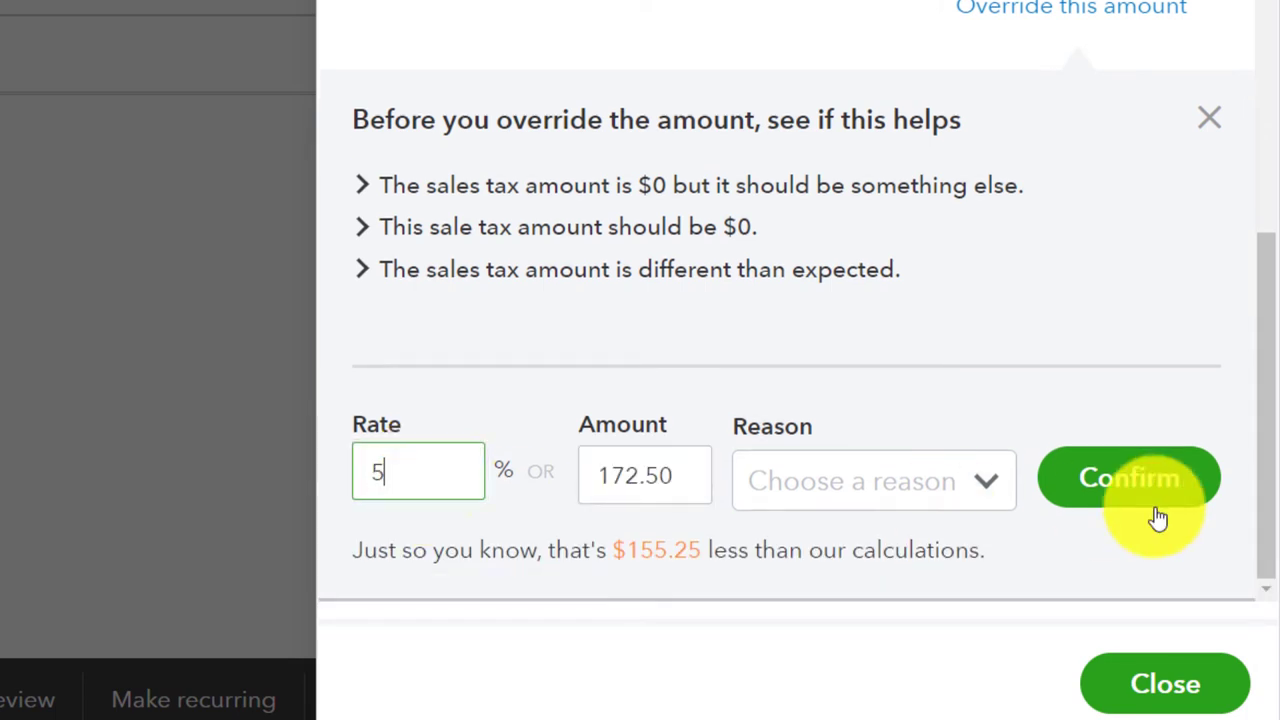
{"action": "left_click", "coordinate": [1095, 452]}
{"action": "left_click", "coordinate": [980, 492]}
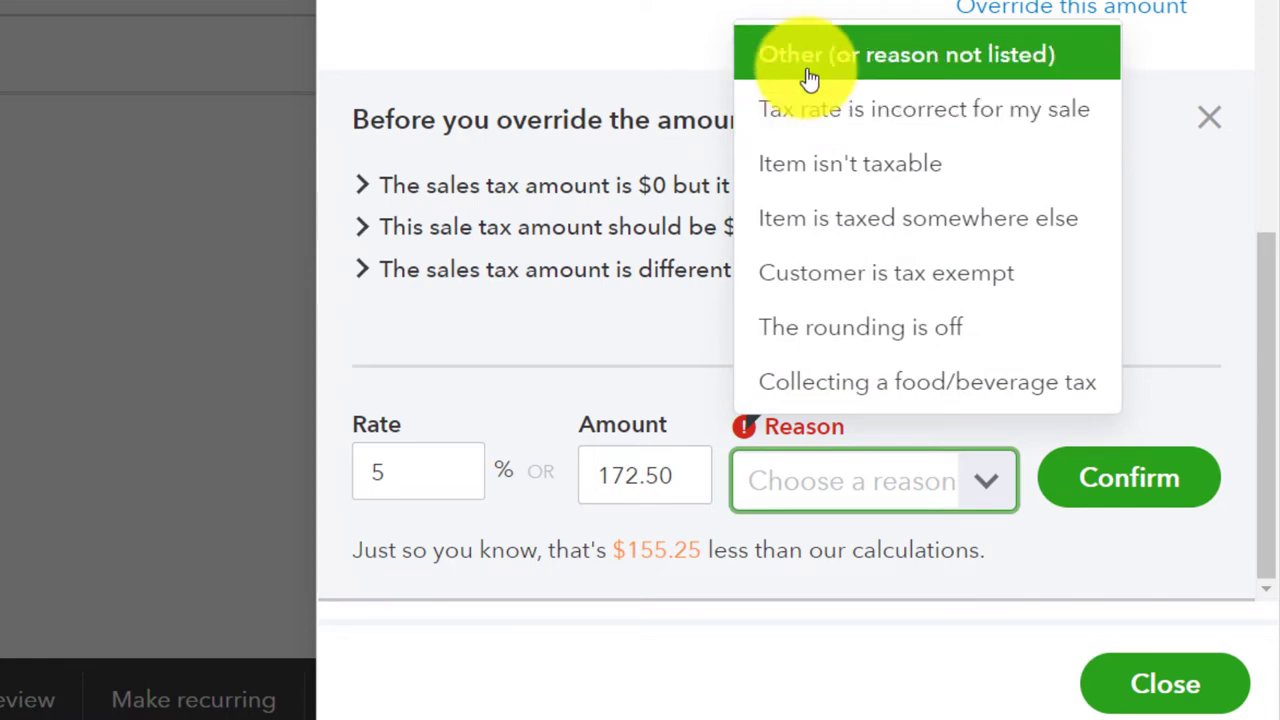
{"action": "left_click", "coordinate": [810, 60]}
{"action": "left_click", "coordinate": [1106, 477]}
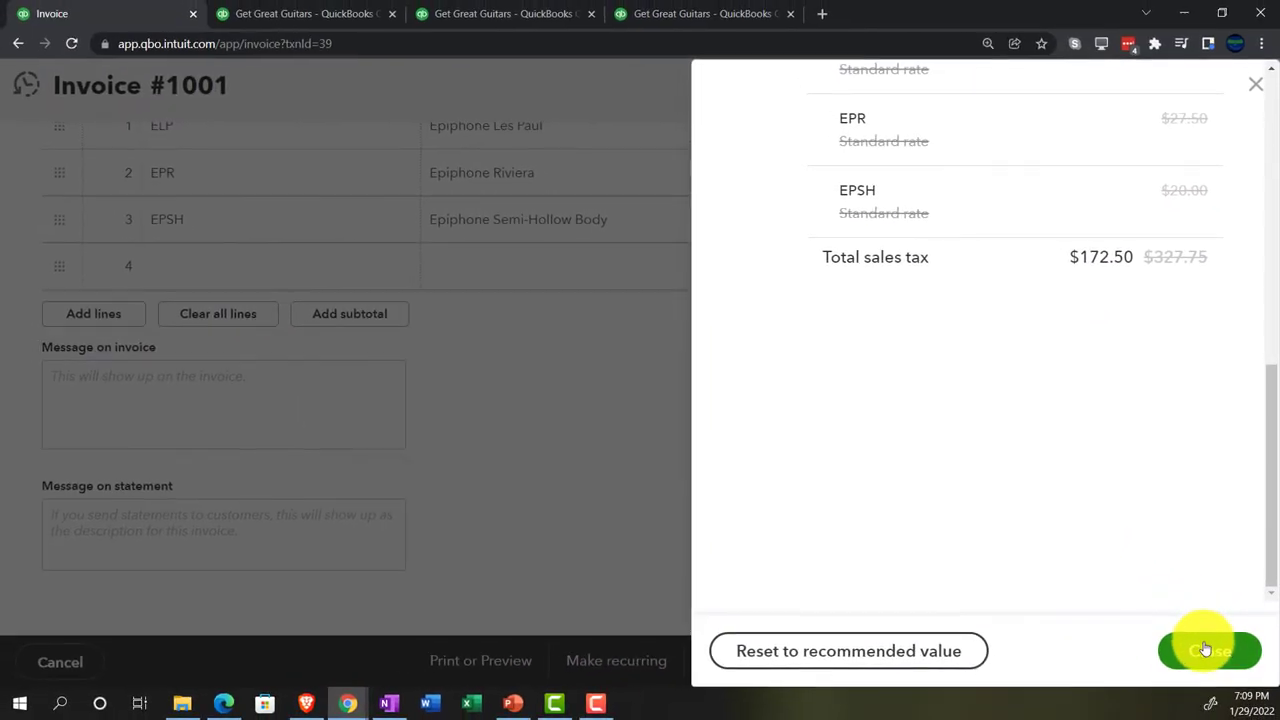
{"action": "left_click", "coordinate": [1207, 650]}
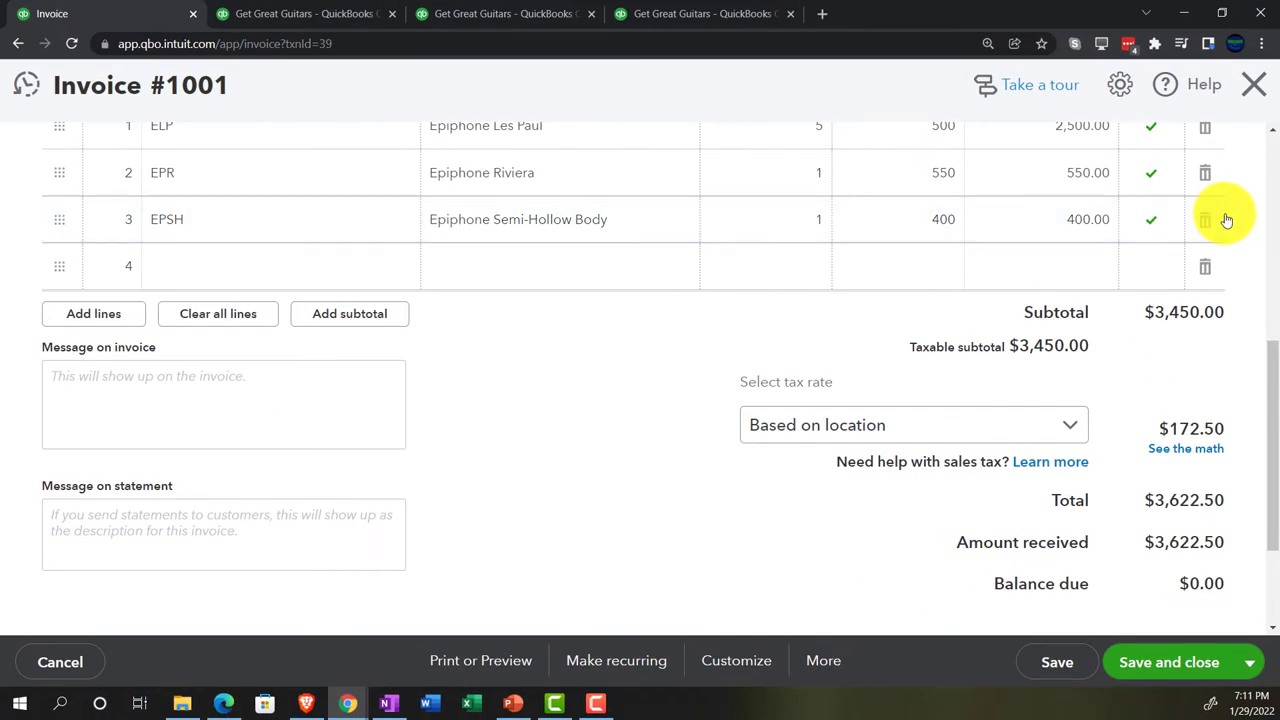
{"action": "left_click", "coordinate": [1254, 85]}
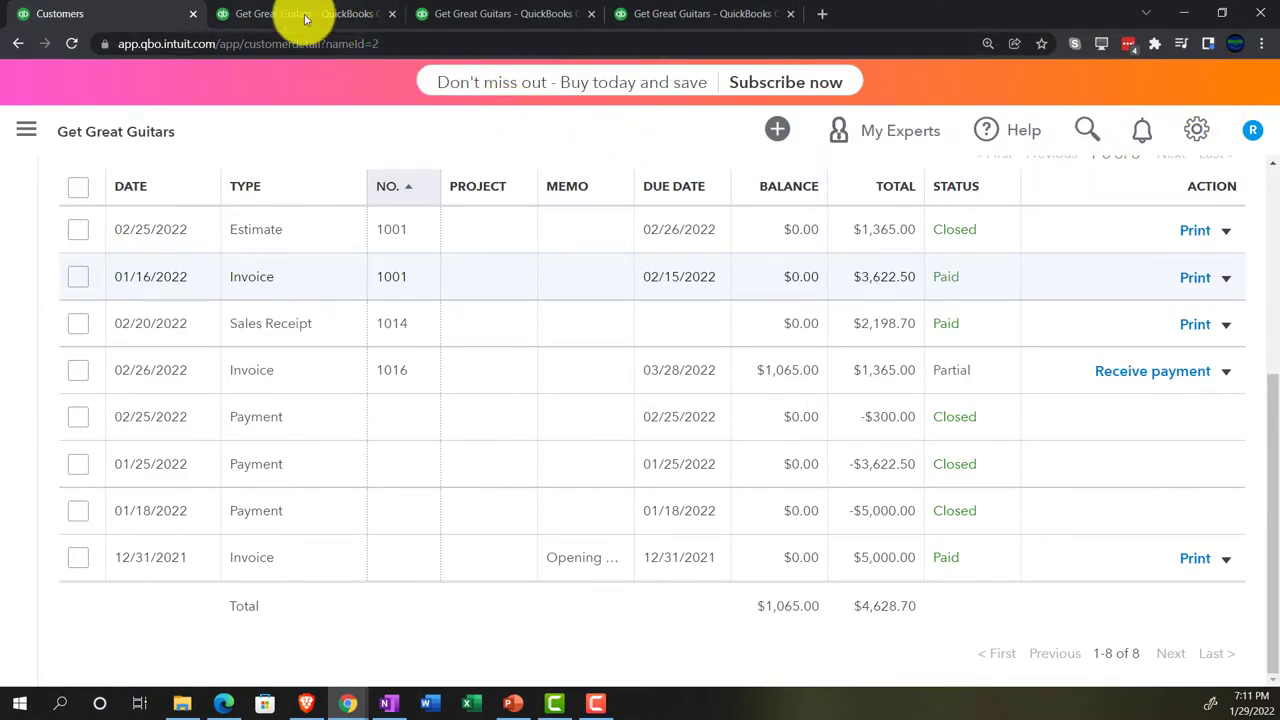
- Switch to the balance sheet tab, enlarge the page and examine the sales tax payable under Other Current Liabilities
{"action": "left_click", "coordinate": [306, 14]}
{"action": "key", "text": "ctrl+plus"}
{"action": "scroll", "coordinate": [235, 368], "scroll_direction": "down", "scroll_amount": 3}
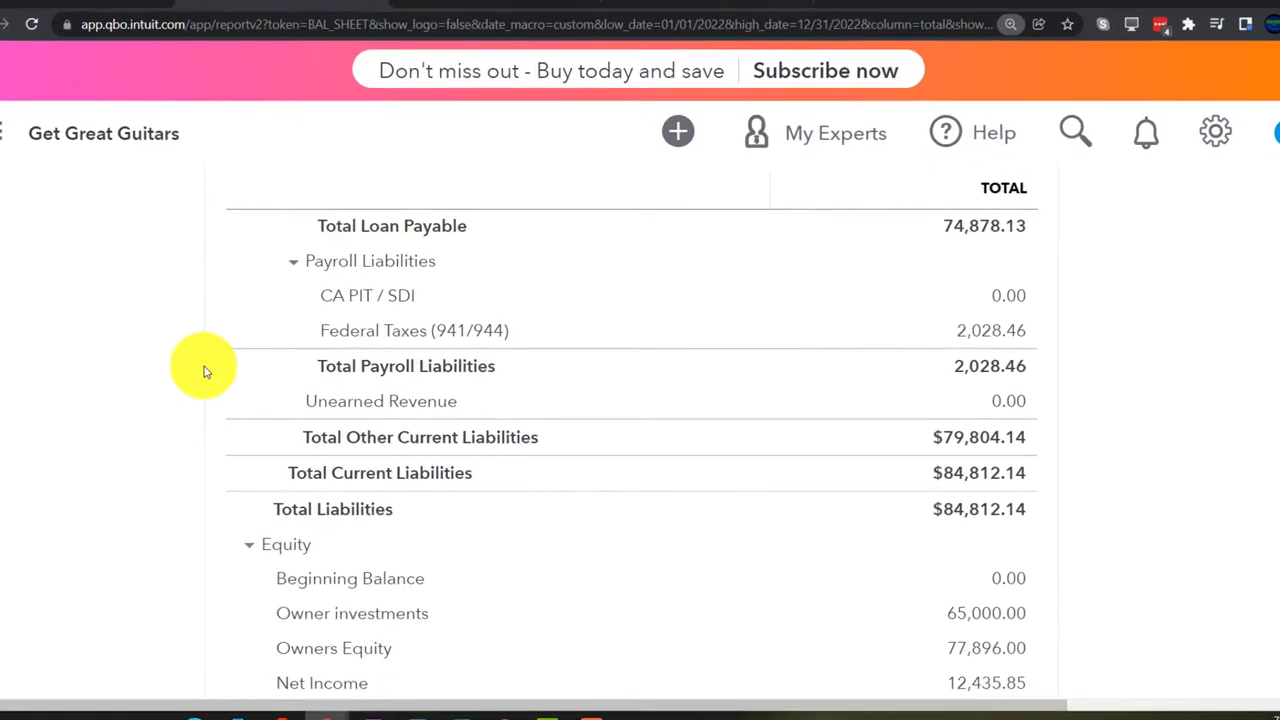
{"action": "scroll", "coordinate": [205, 372], "scroll_direction": "down", "scroll_amount": 2}
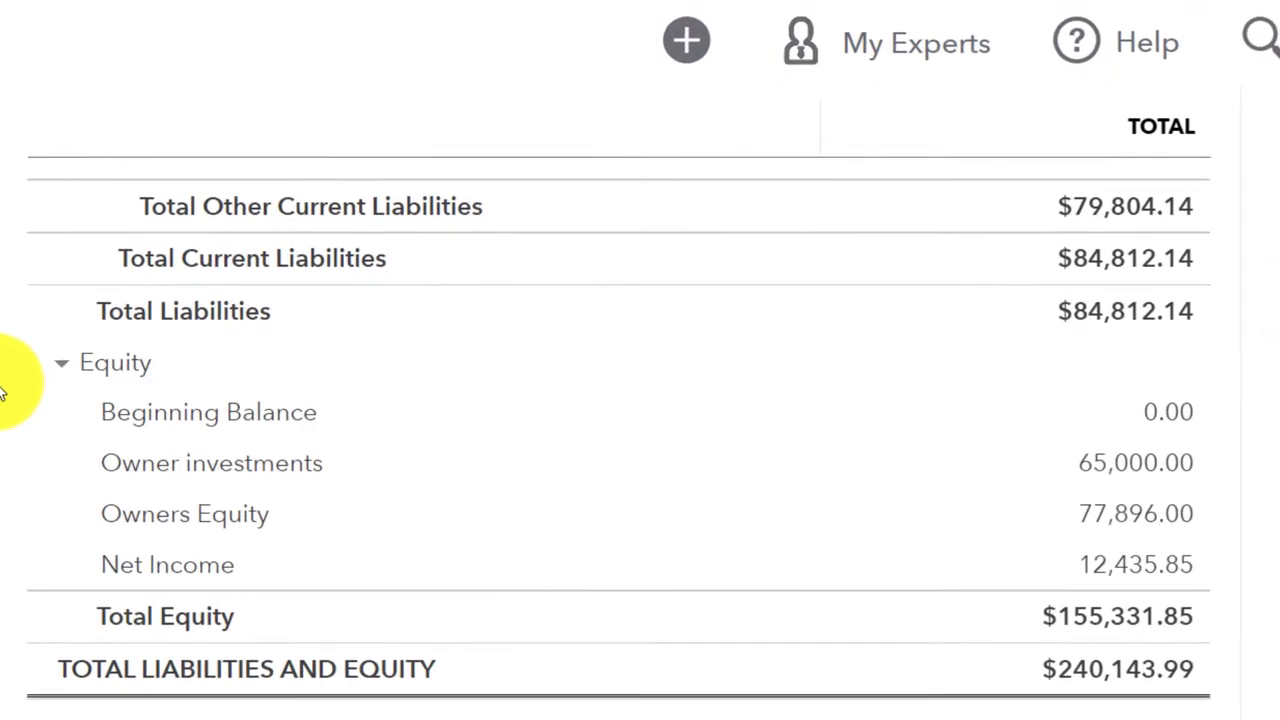
{"action": "scroll", "coordinate": [205, 372], "scroll_direction": "up", "scroll_amount": 3}
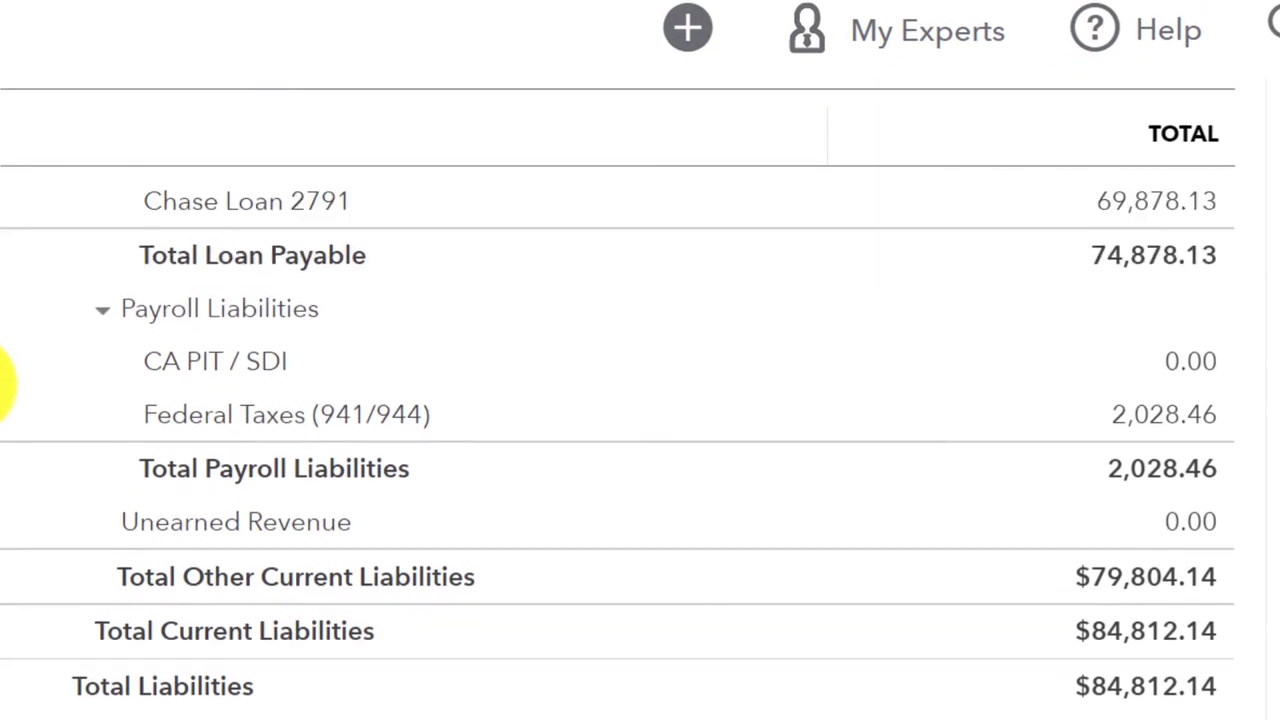
{"action": "scroll", "coordinate": [5, 382], "scroll_direction": "up", "scroll_amount": 2}
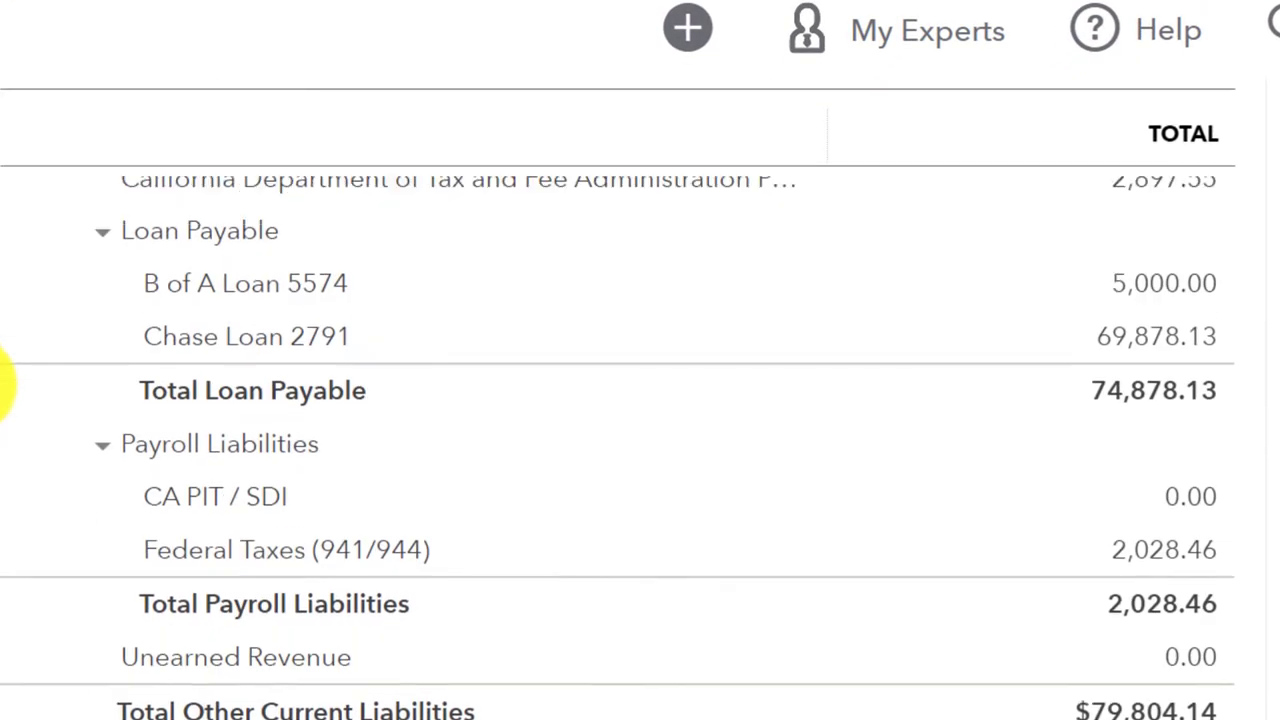
{"action": "scroll", "coordinate": [5, 382], "scroll_direction": "up", "scroll_amount": 2}
{"action": "scroll", "coordinate": [275, 343], "scroll_direction": "up", "scroll_amount": 2}
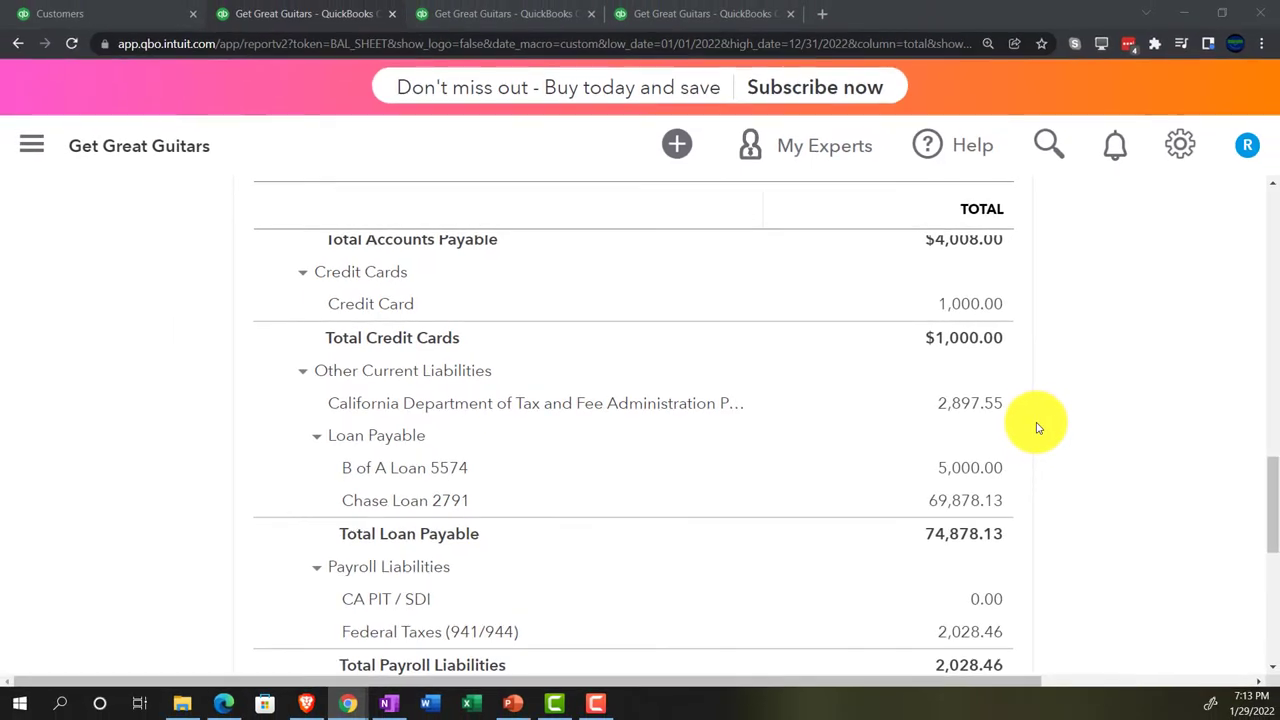
- Return to the first browser tab, reduce the page zoom to 125% and open the Sales tax page under Taxes
{"action": "left_click", "coordinate": [57, 16]}
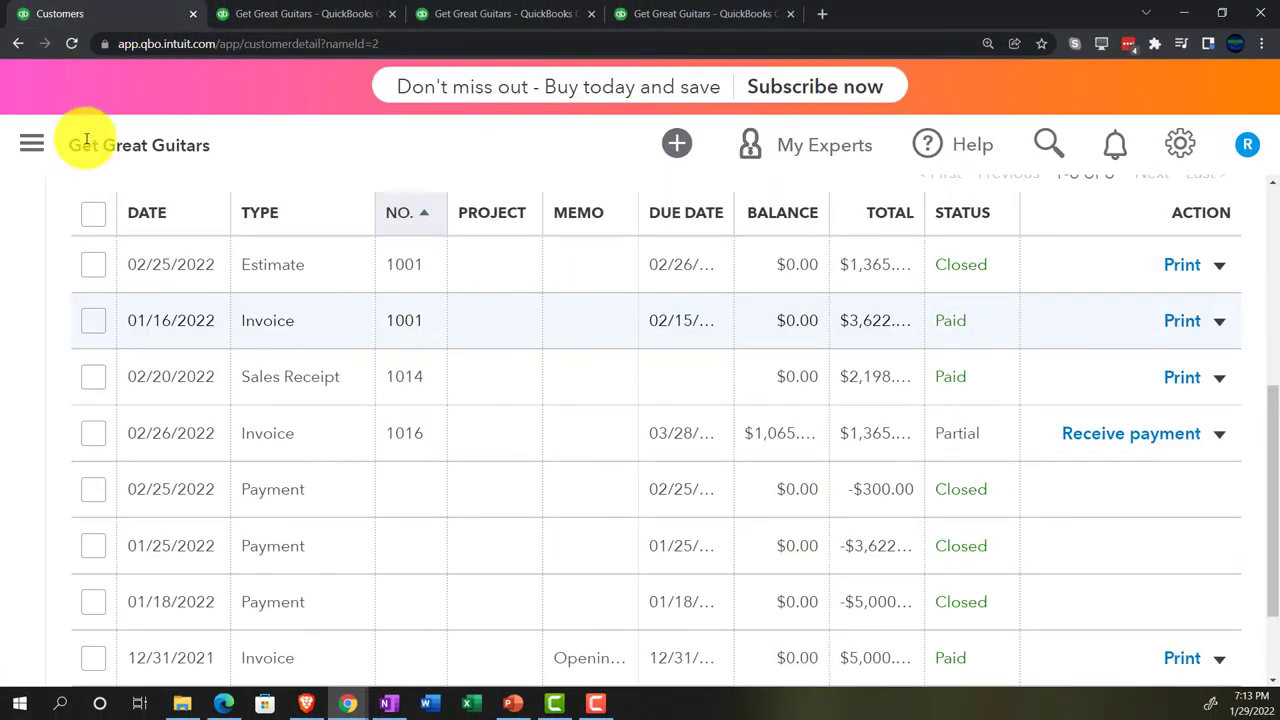
{"action": "key", "text": "ctrl+minus"}
{"action": "key", "text": "ctrl+minus"}
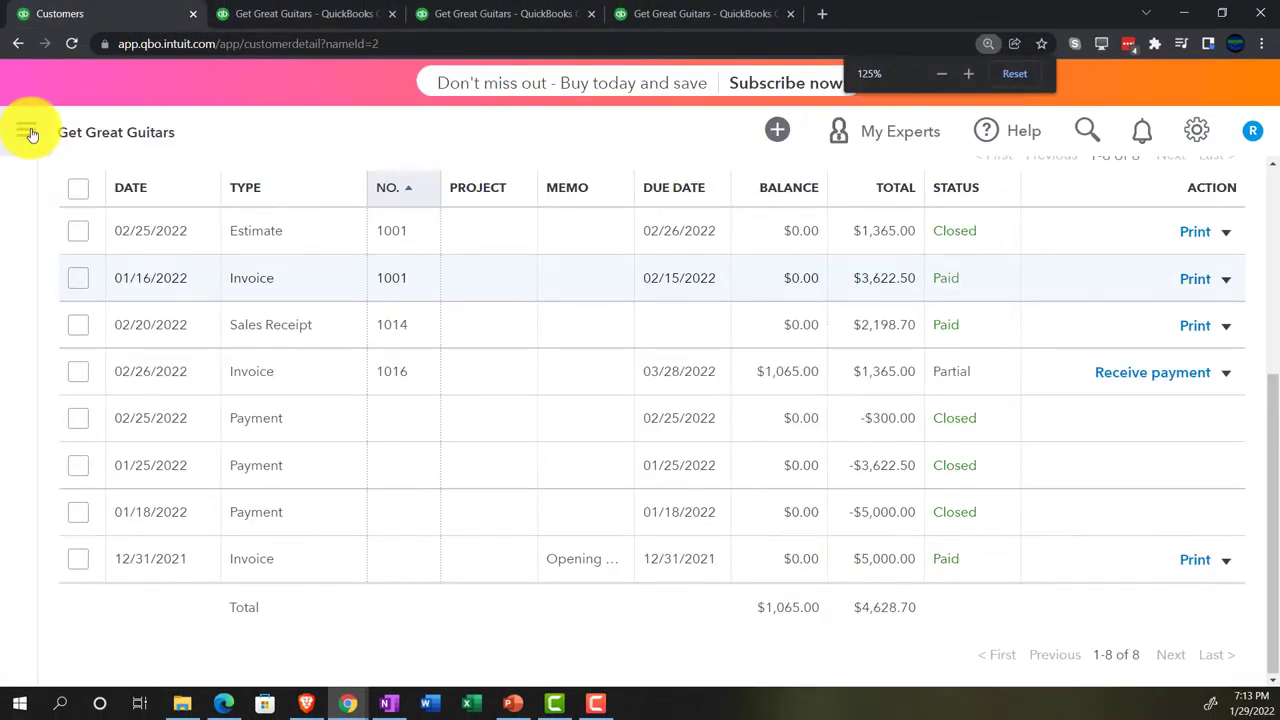
{"action": "left_click", "coordinate": [31, 135]}
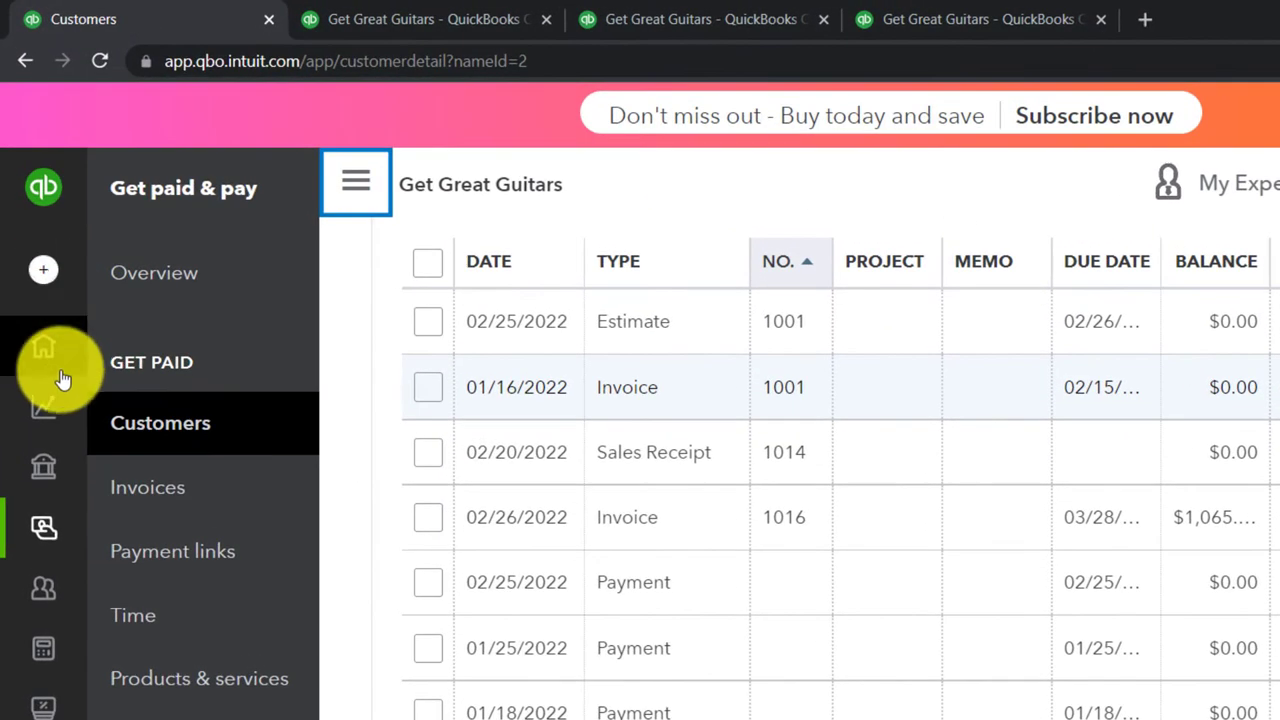
{"action": "mouse_move", "coordinate": [52, 376]}
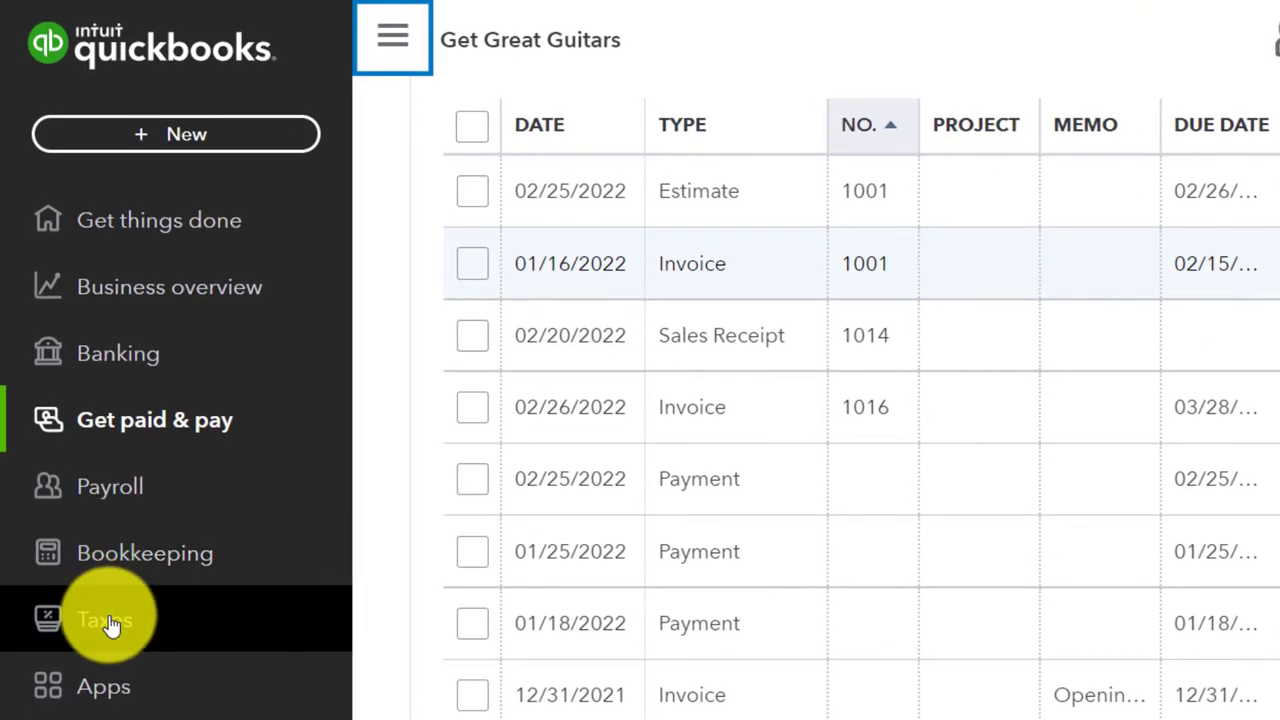
{"action": "left_click", "coordinate": [105, 688]}
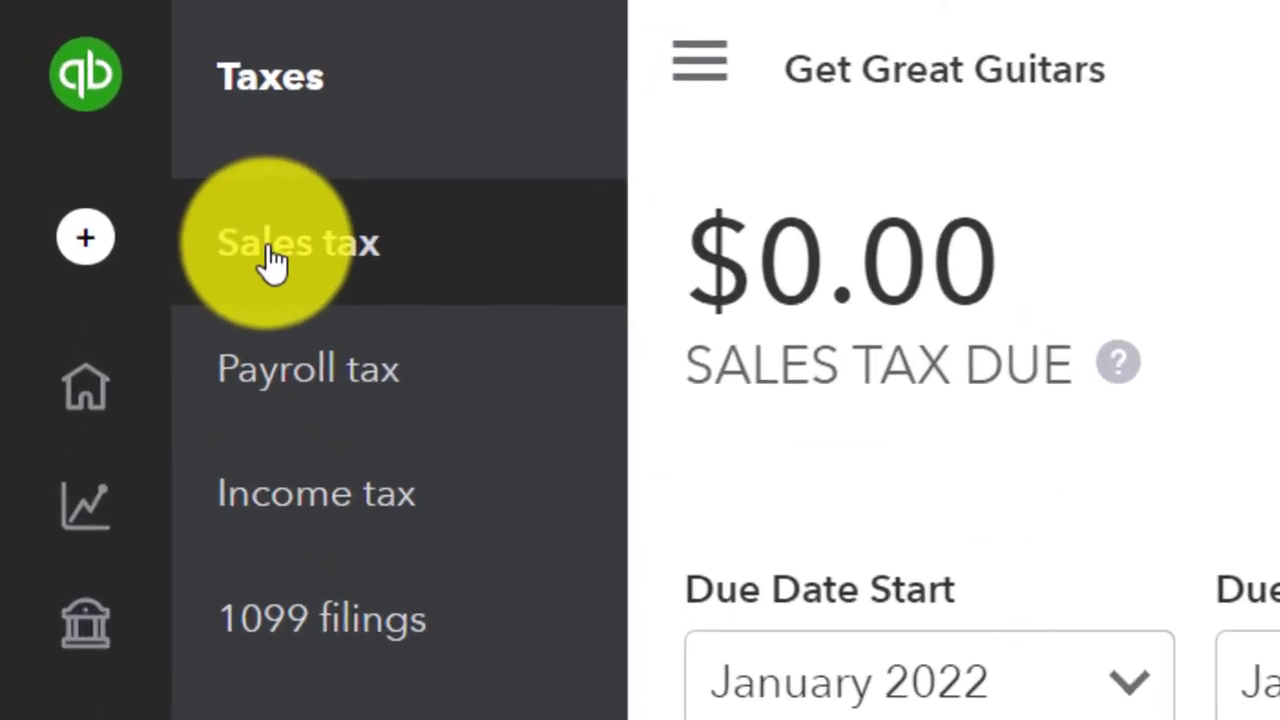
{"action": "left_click", "coordinate": [272, 258]}
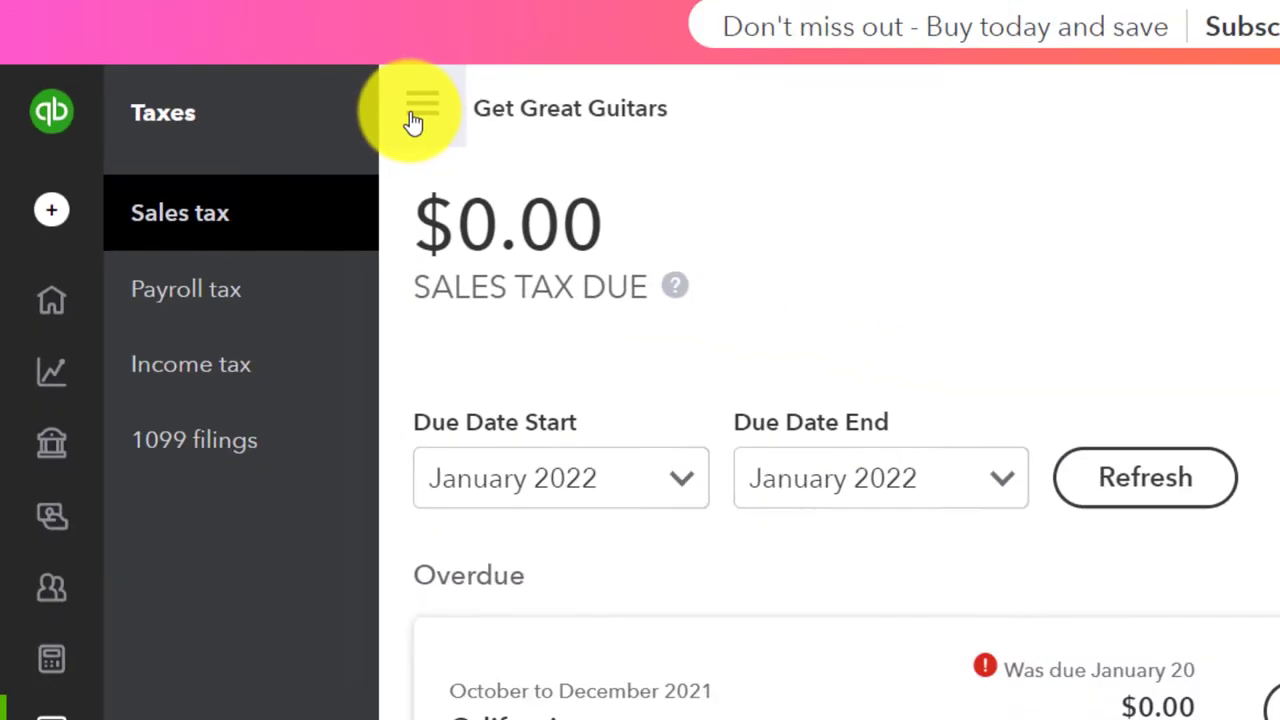
- Collapse the navigation and examine the overdue and upcoming California returns and the available Due Date Start months
{"action": "left_click", "coordinate": [416, 112]}
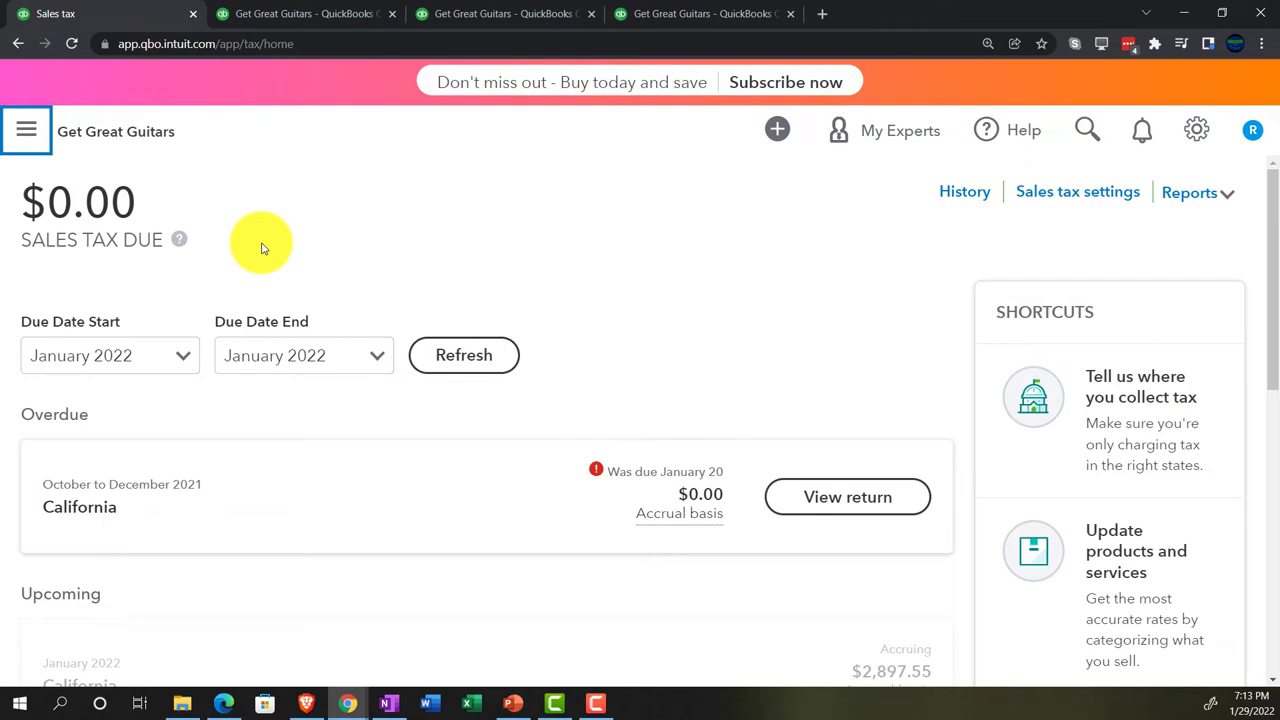
{"action": "scroll", "coordinate": [262, 248], "scroll_direction": "down", "scroll_amount": 1}
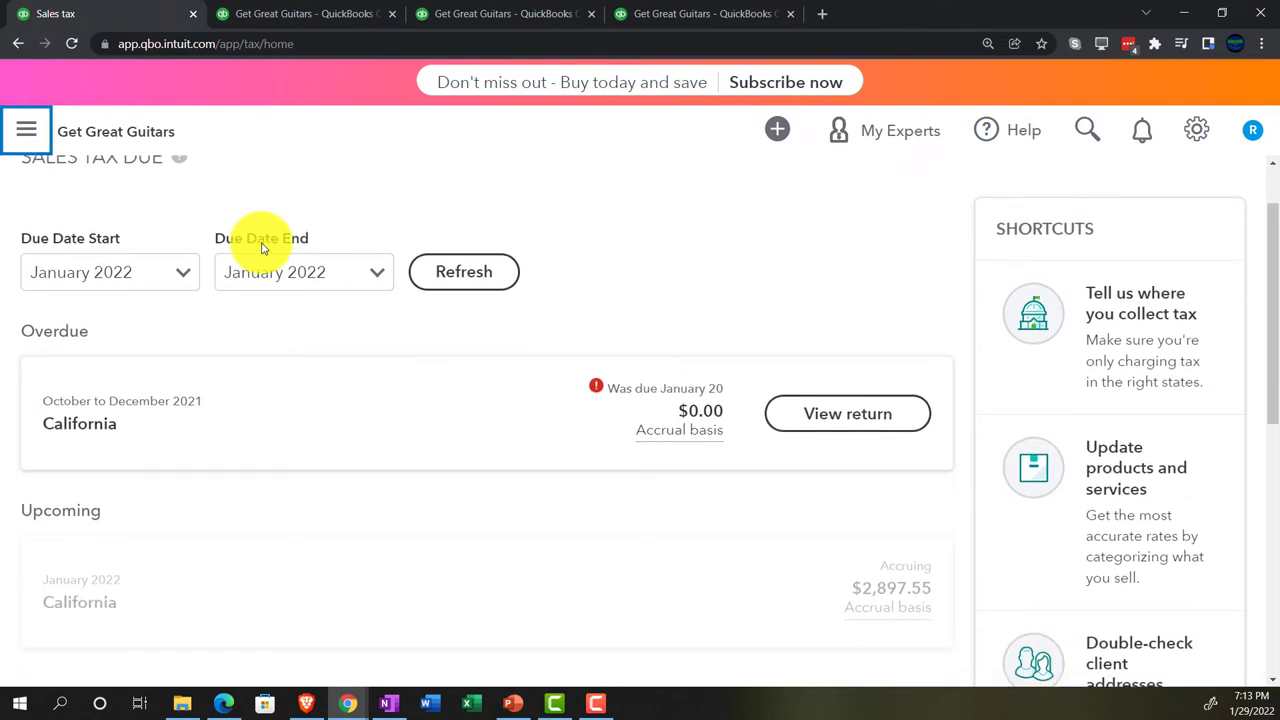
{"action": "scroll", "coordinate": [260, 247], "scroll_direction": "up", "scroll_amount": 1}
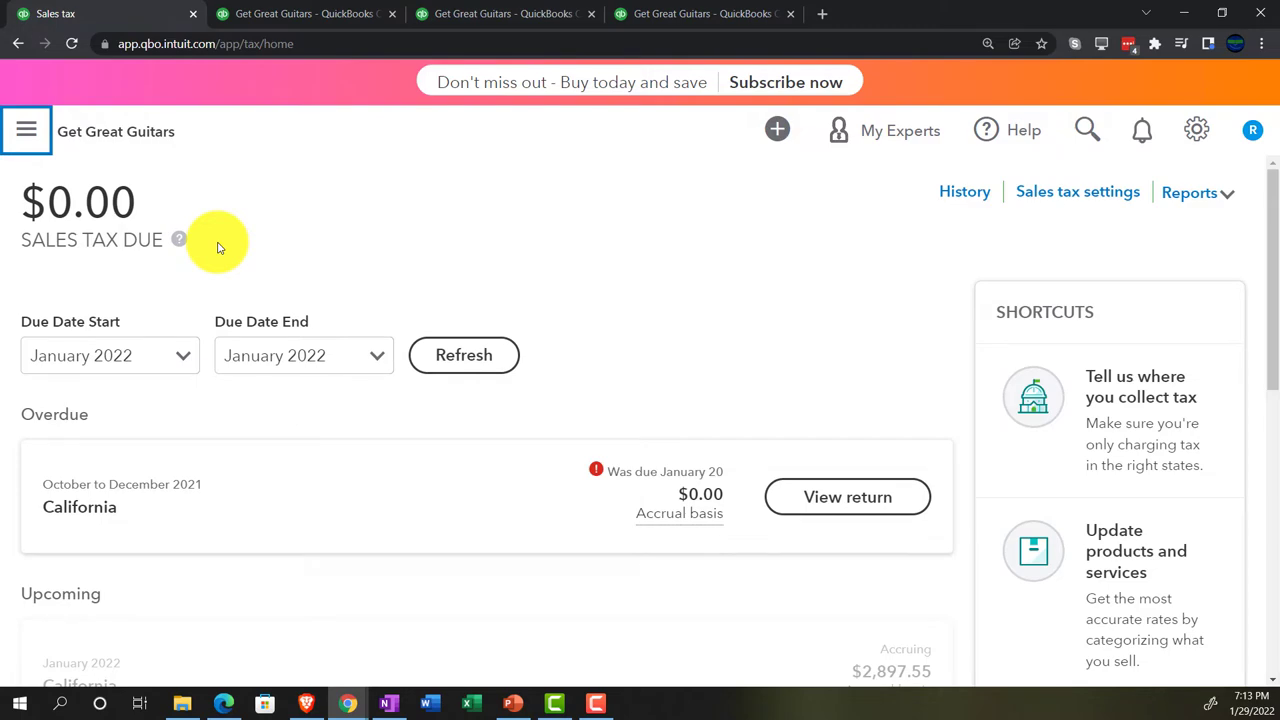
{"action": "left_click", "coordinate": [183, 356]}
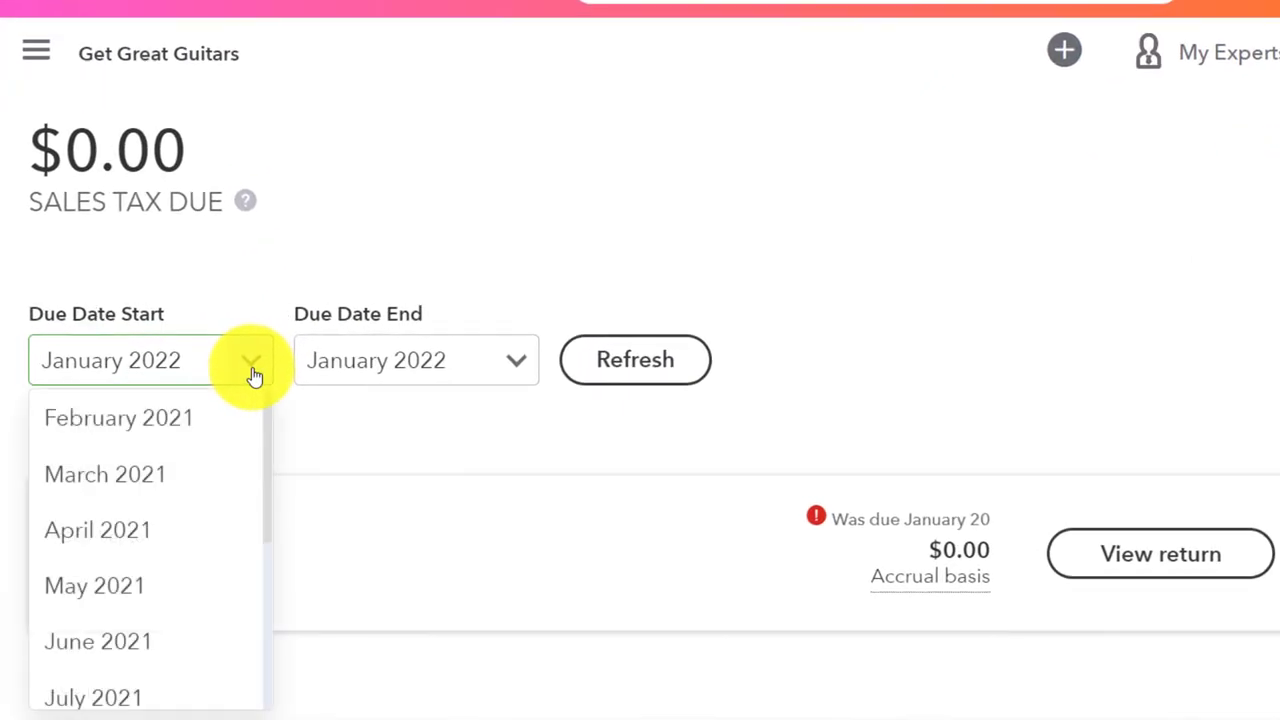
{"action": "scroll", "coordinate": [232, 470], "scroll_direction": "down", "scroll_amount": 3}
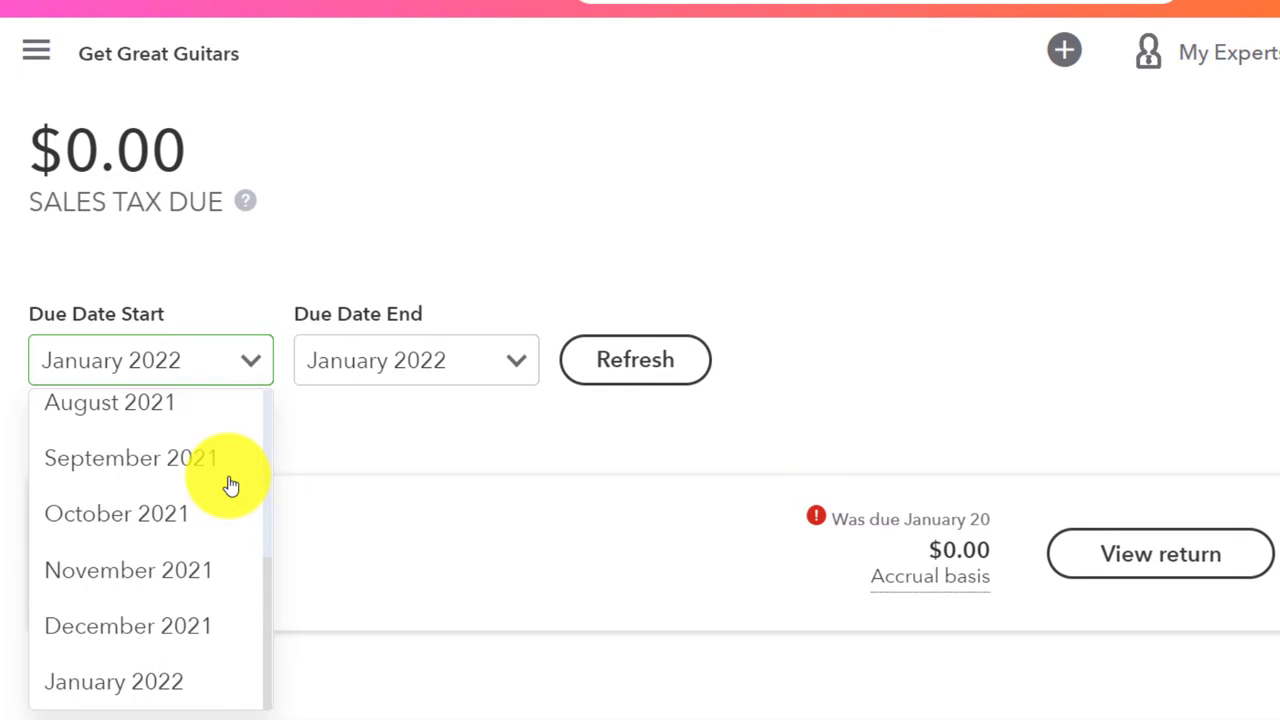
{"action": "left_click", "coordinate": [362, 187]}
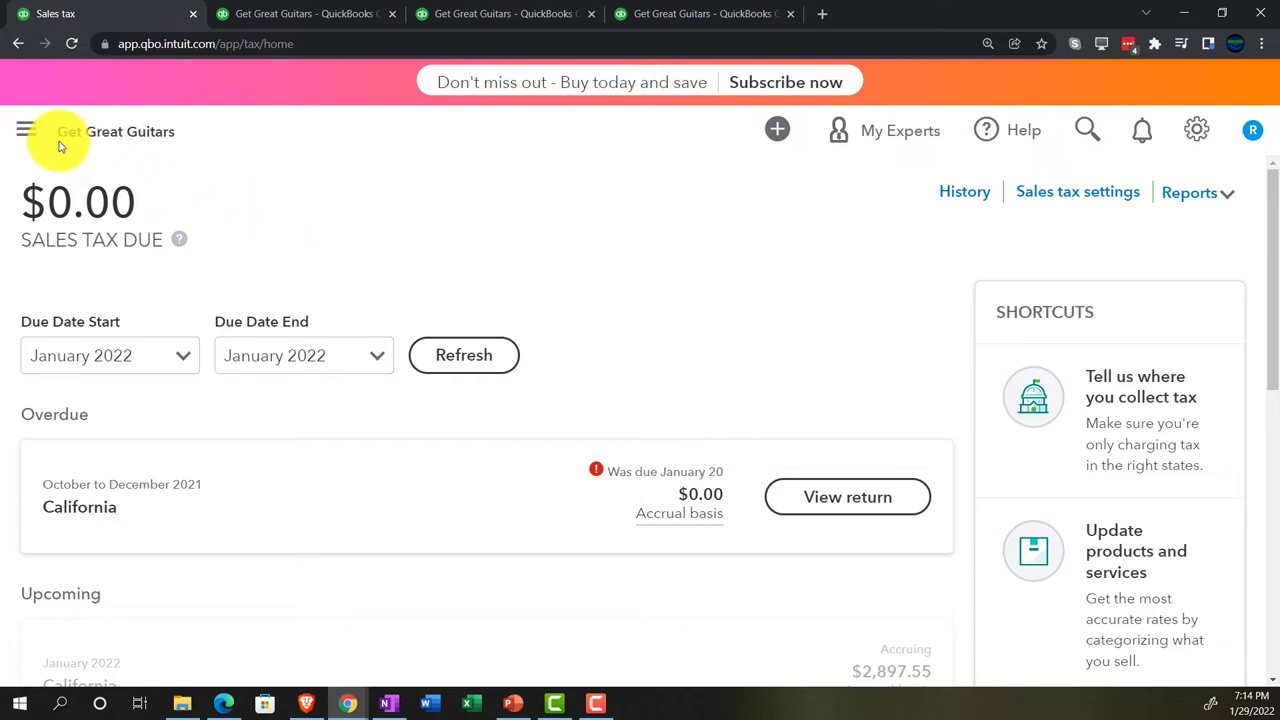
- Expand the navigation and review the transaction types offered for new entries, and close the list without creating anything
{"action": "left_click", "coordinate": [27, 131]}
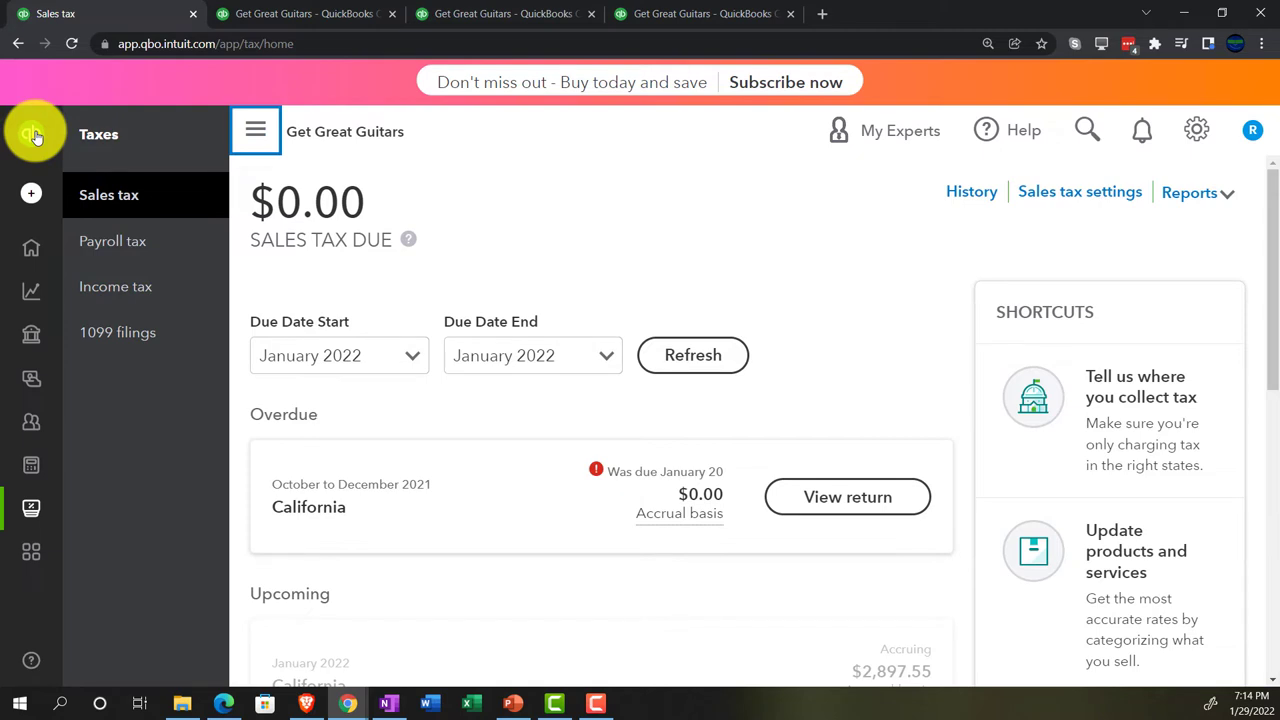
{"action": "mouse_move", "coordinate": [28, 256]}
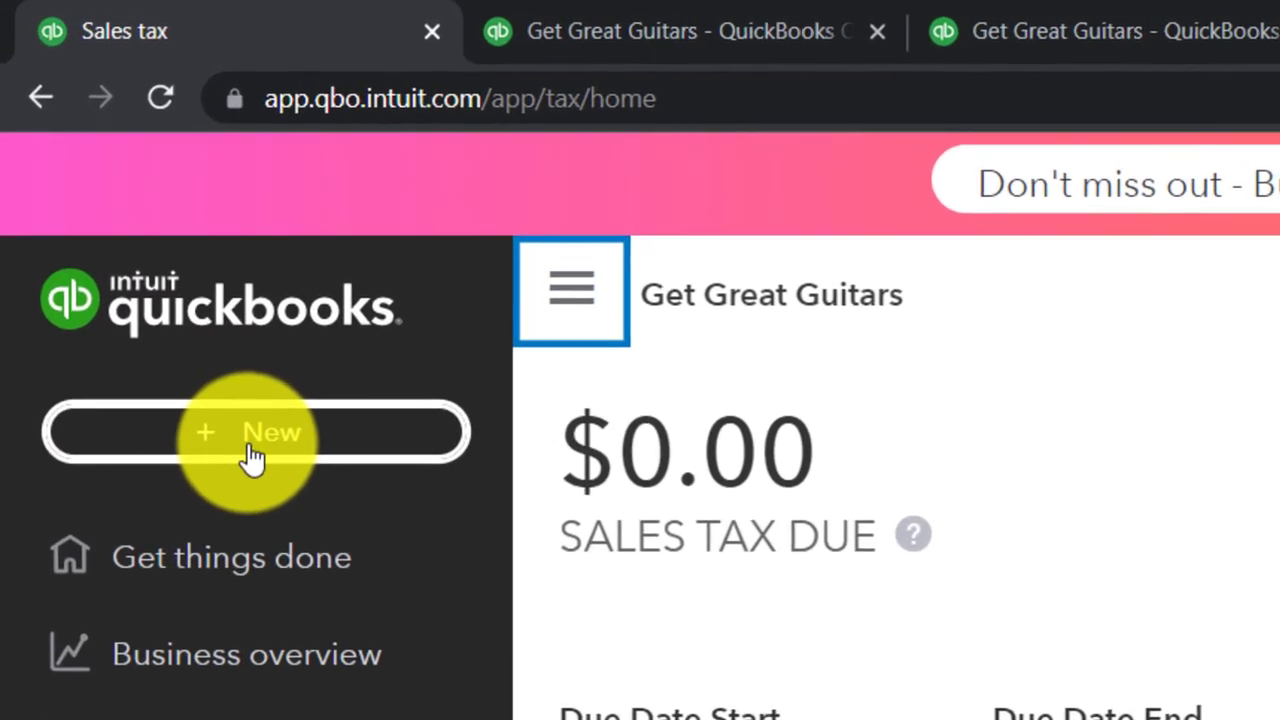
{"action": "left_click", "coordinate": [250, 445]}
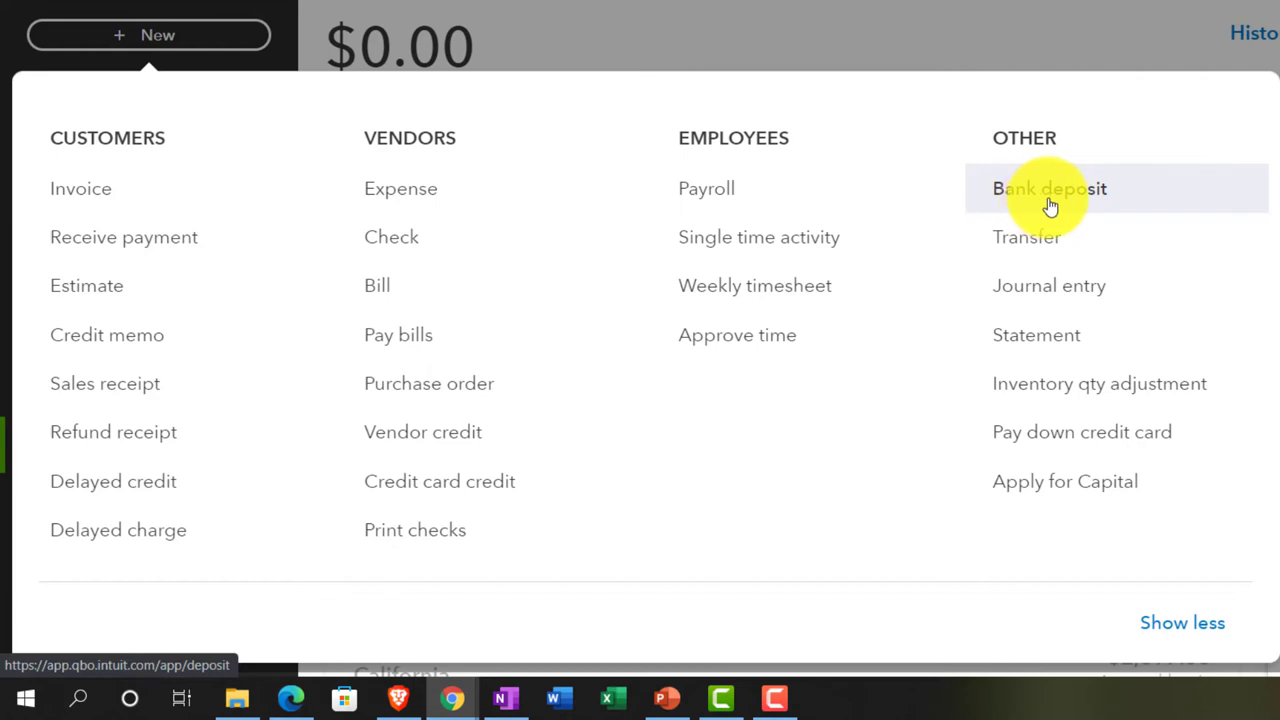
{"action": "left_click", "coordinate": [645, 15]}
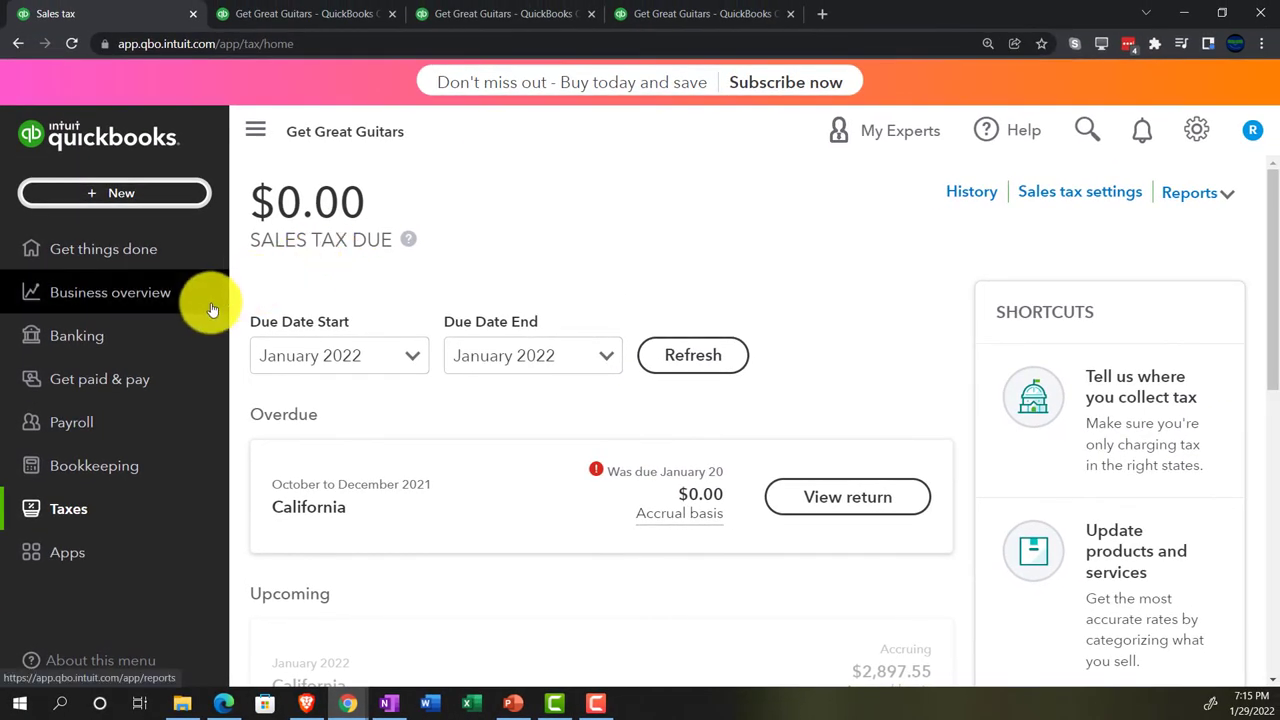
{"action": "left_click", "coordinate": [220, 265]}
- Duplicate the trial balance browser tab and open the Reports page in the copy
{"action": "left_click", "coordinate": [630, 15]}
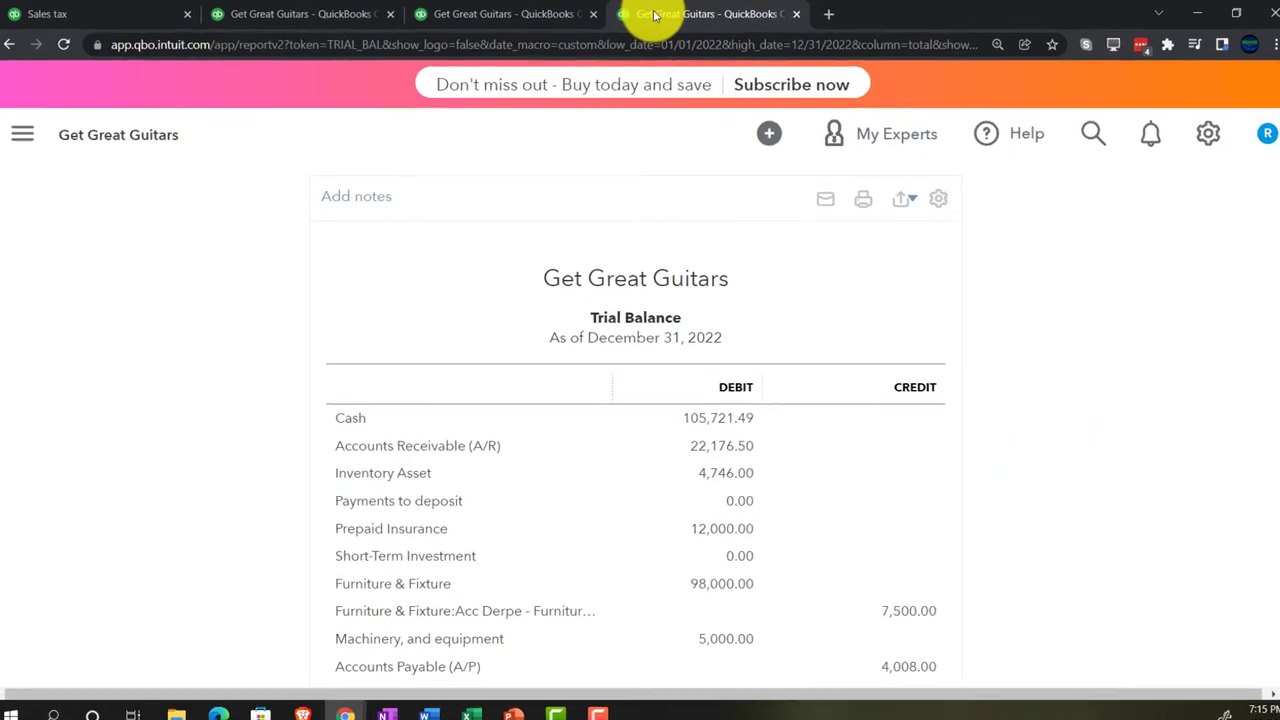
{"action": "right_click", "coordinate": [646, 15]}
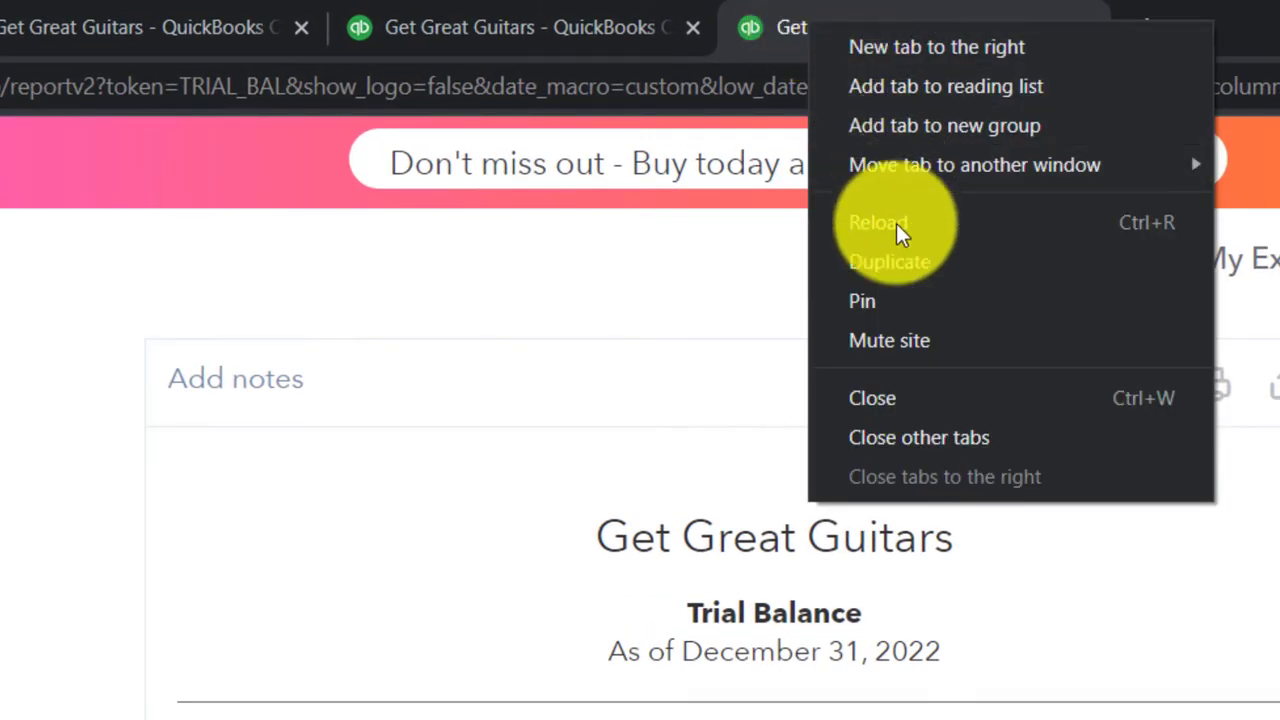
{"action": "left_click", "coordinate": [897, 265]}
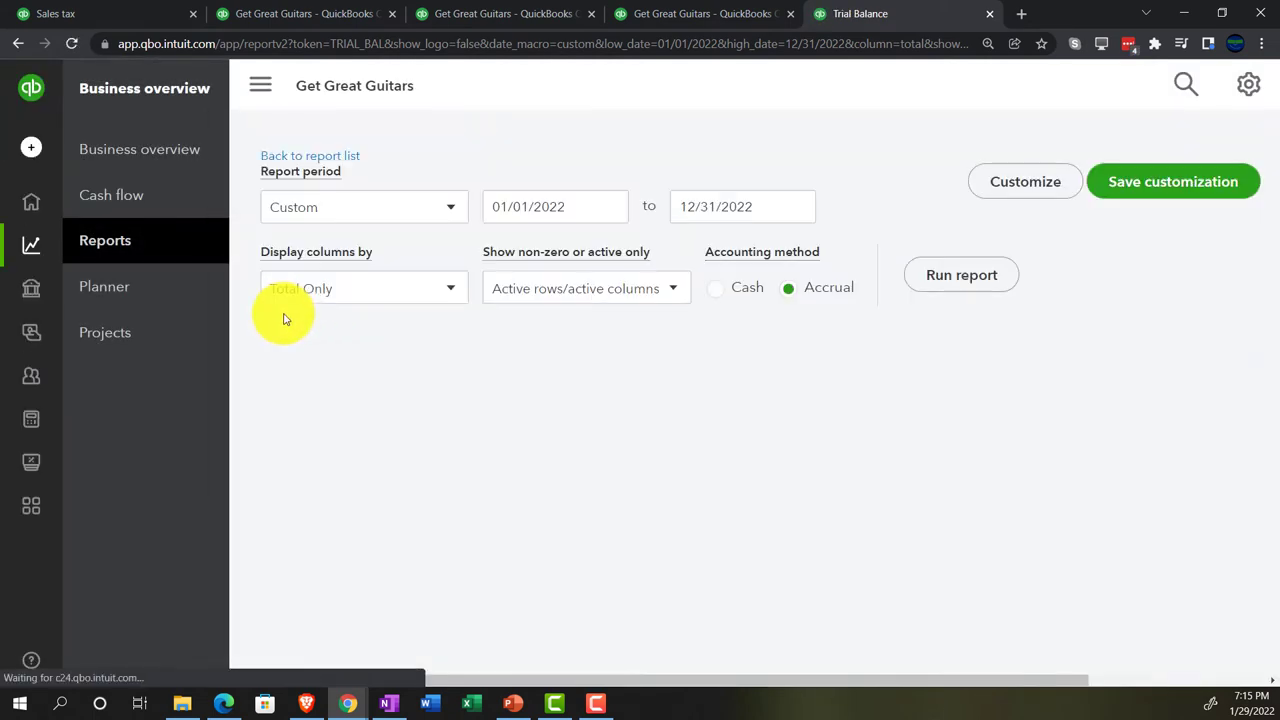
{"action": "scroll", "coordinate": [260, 300], "scroll_direction": "down", "scroll_amount": 3}
{"action": "left_click", "coordinate": [102, 245]}
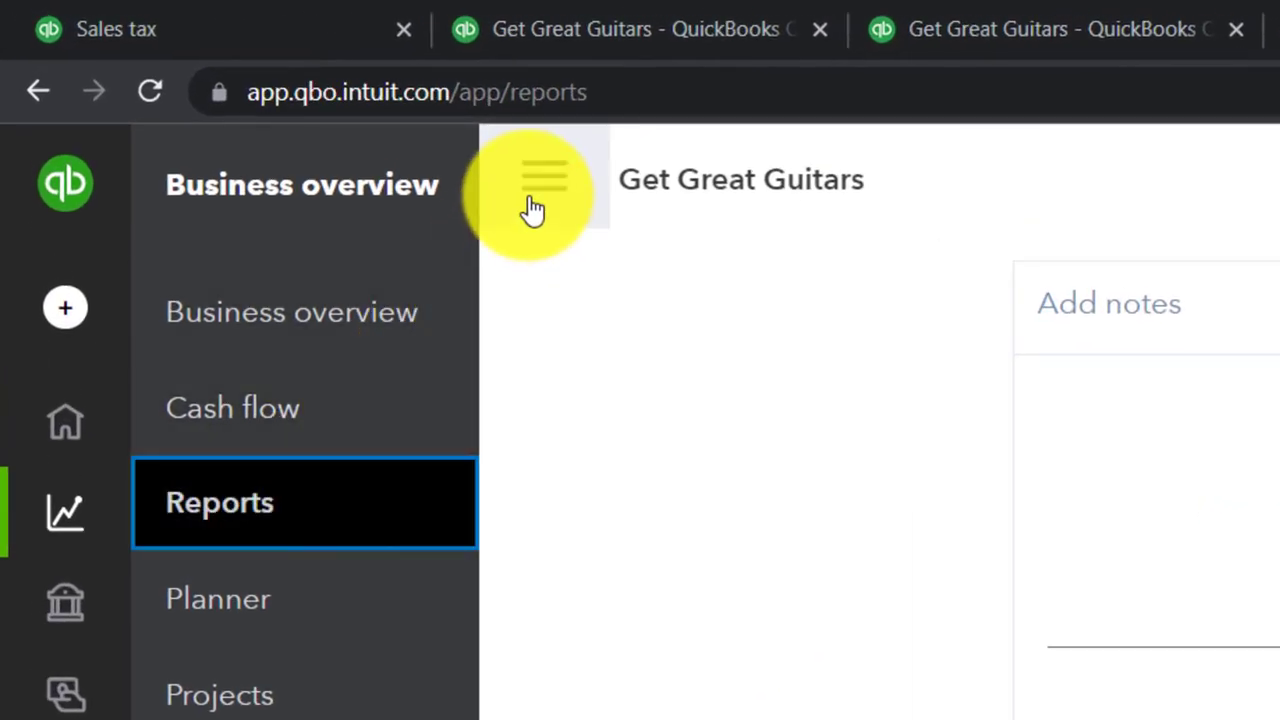
{"action": "left_click", "coordinate": [531, 215]}
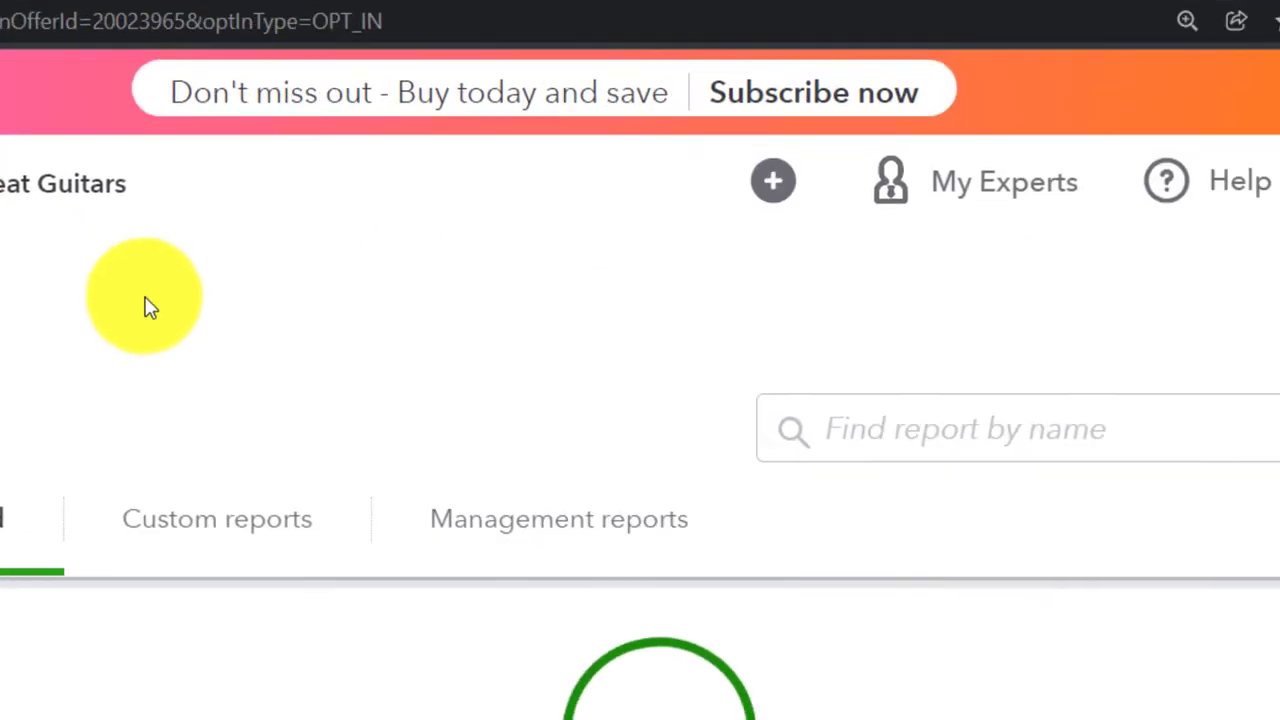
{"action": "left_click", "coordinate": [391, 367]}
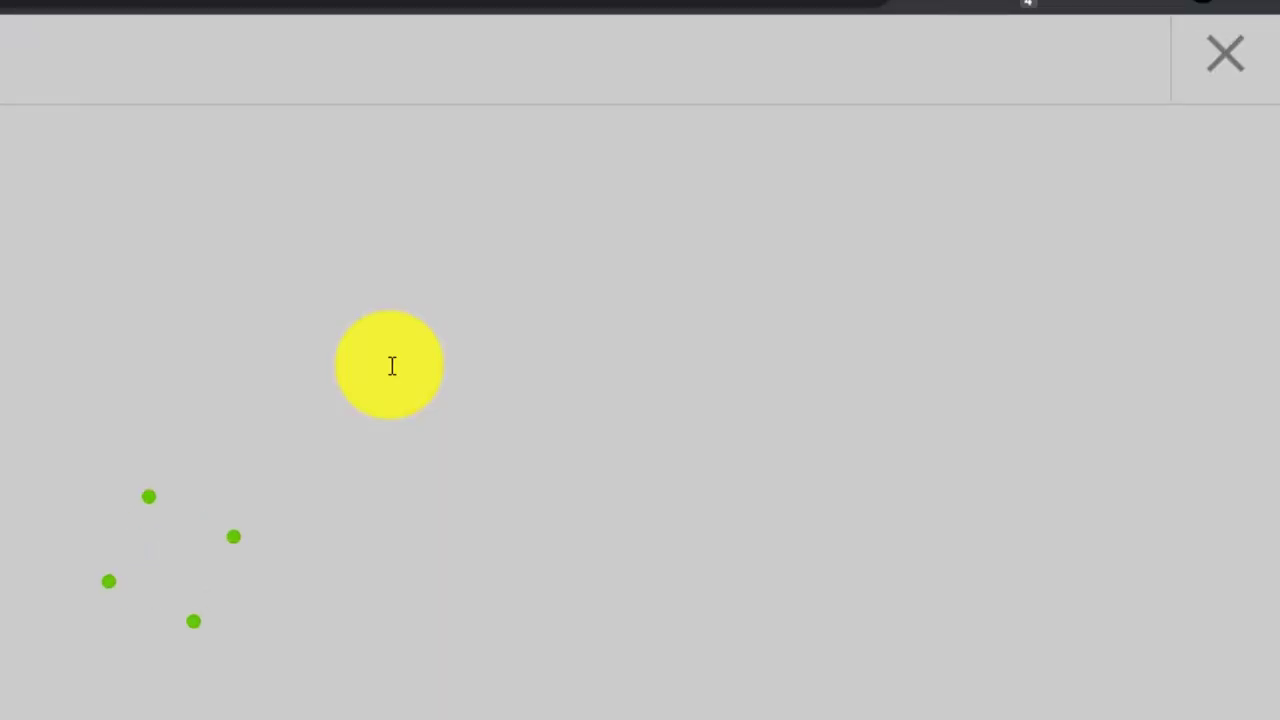
{"action": "left_click", "coordinate": [1225, 53]}
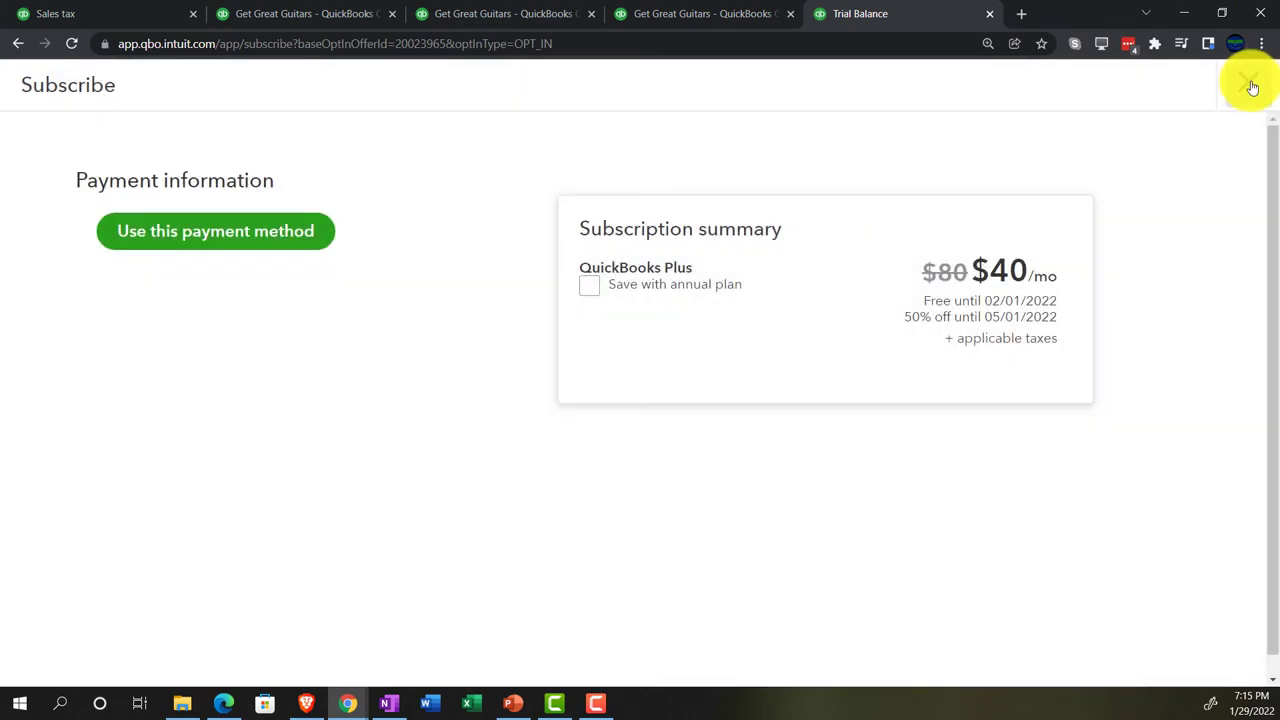
{"action": "left_click", "coordinate": [1250, 94]}
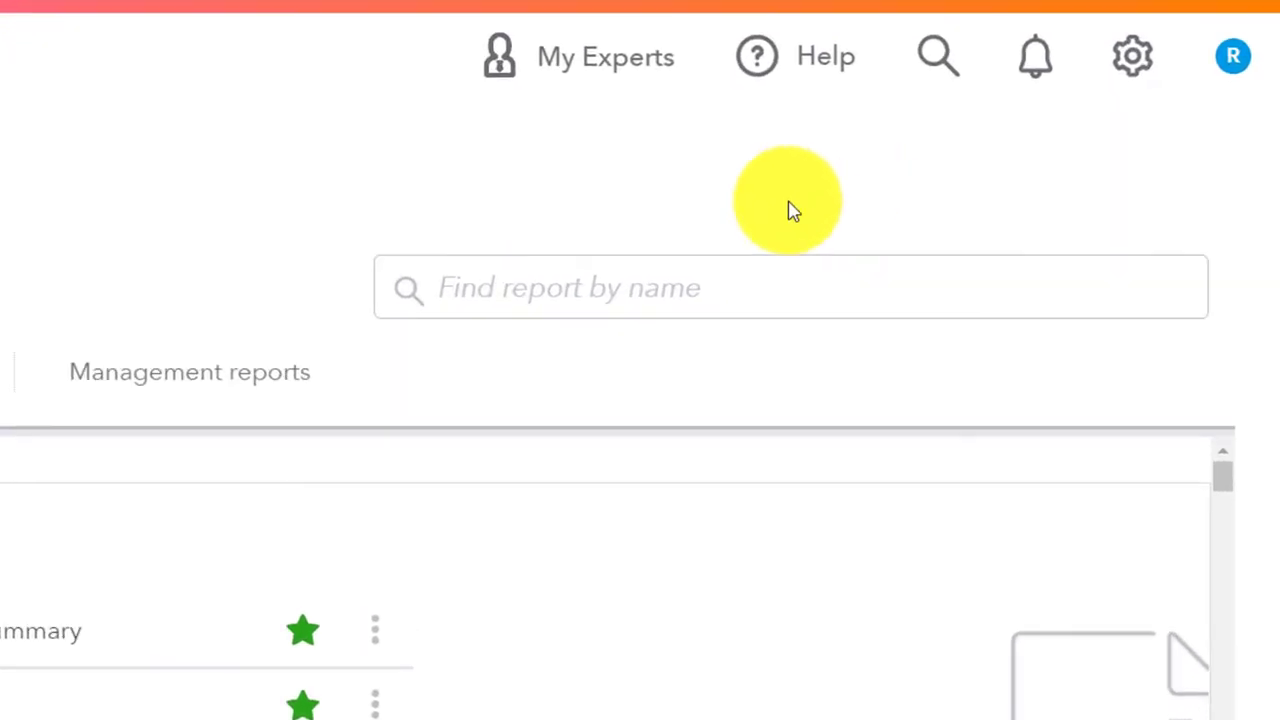
- Search the reports for "sales", open the Sales Tax Liability Report and dismiss the browser's offer to save a password
{"action": "left_click", "coordinate": [867, 257]}
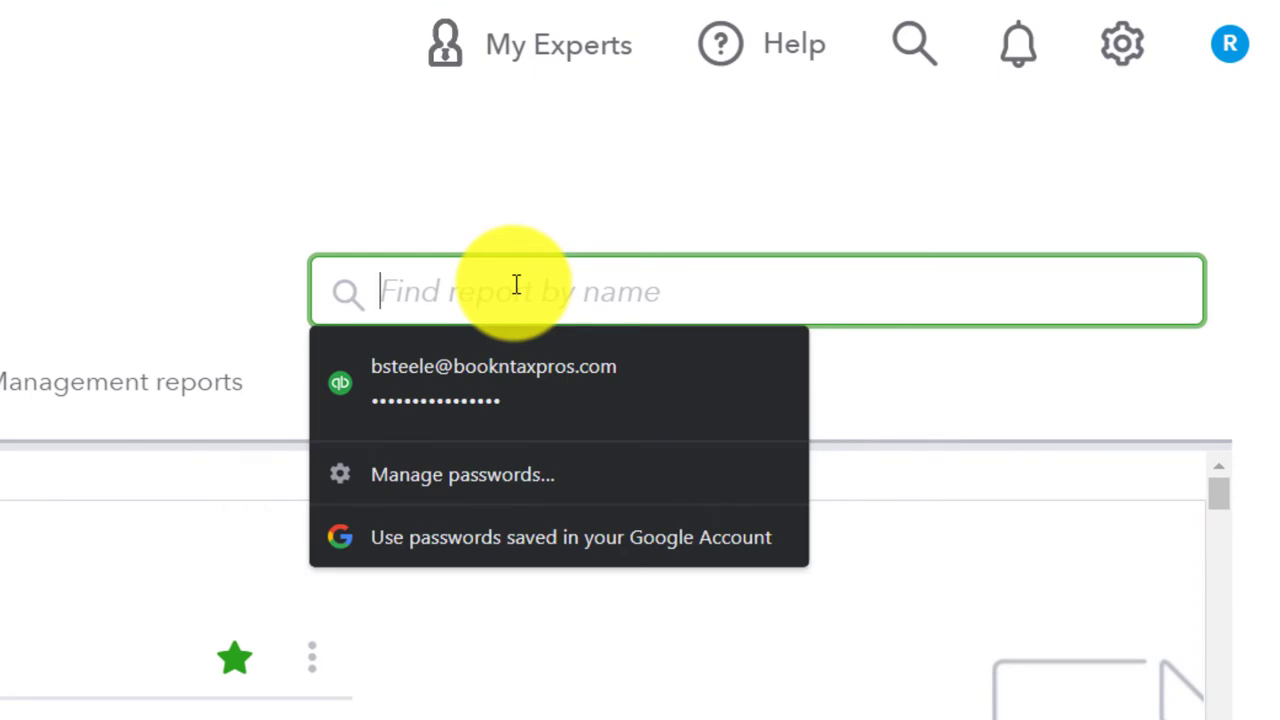
{"action": "left_click", "coordinate": [194, 274]}
{"action": "left_click", "coordinate": [411, 271]}
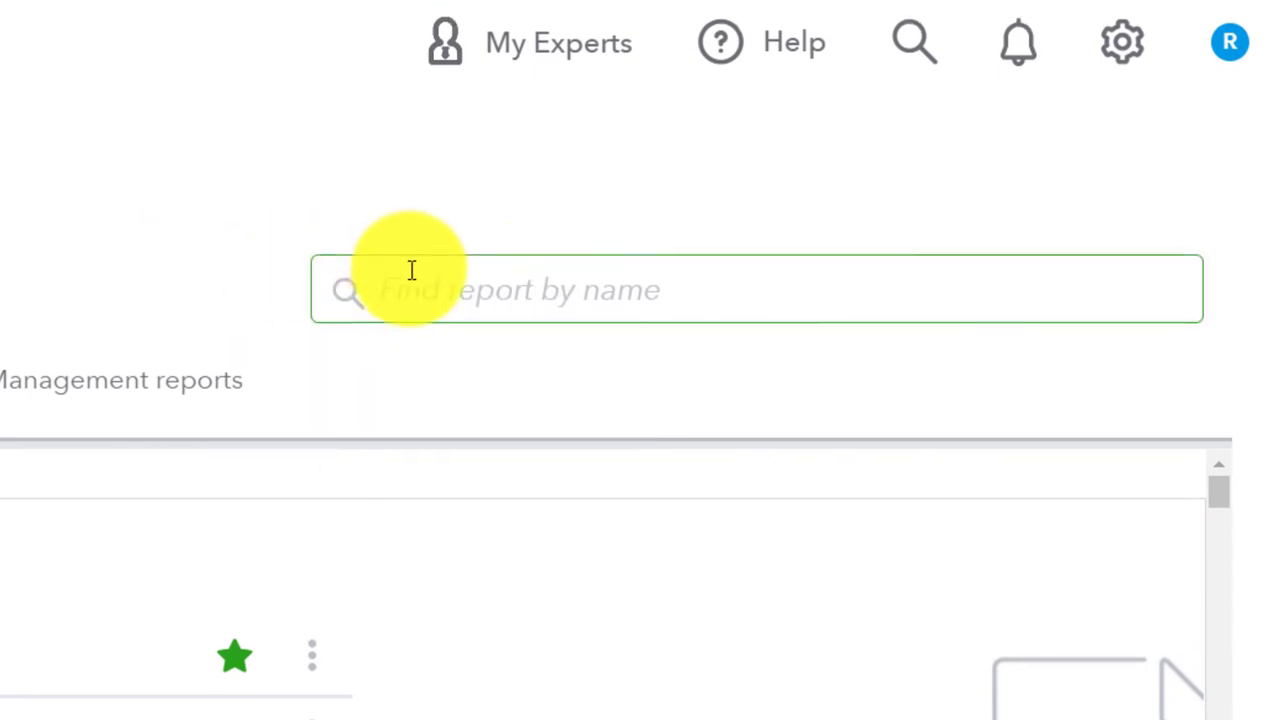
{"action": "type", "text": "sales"}
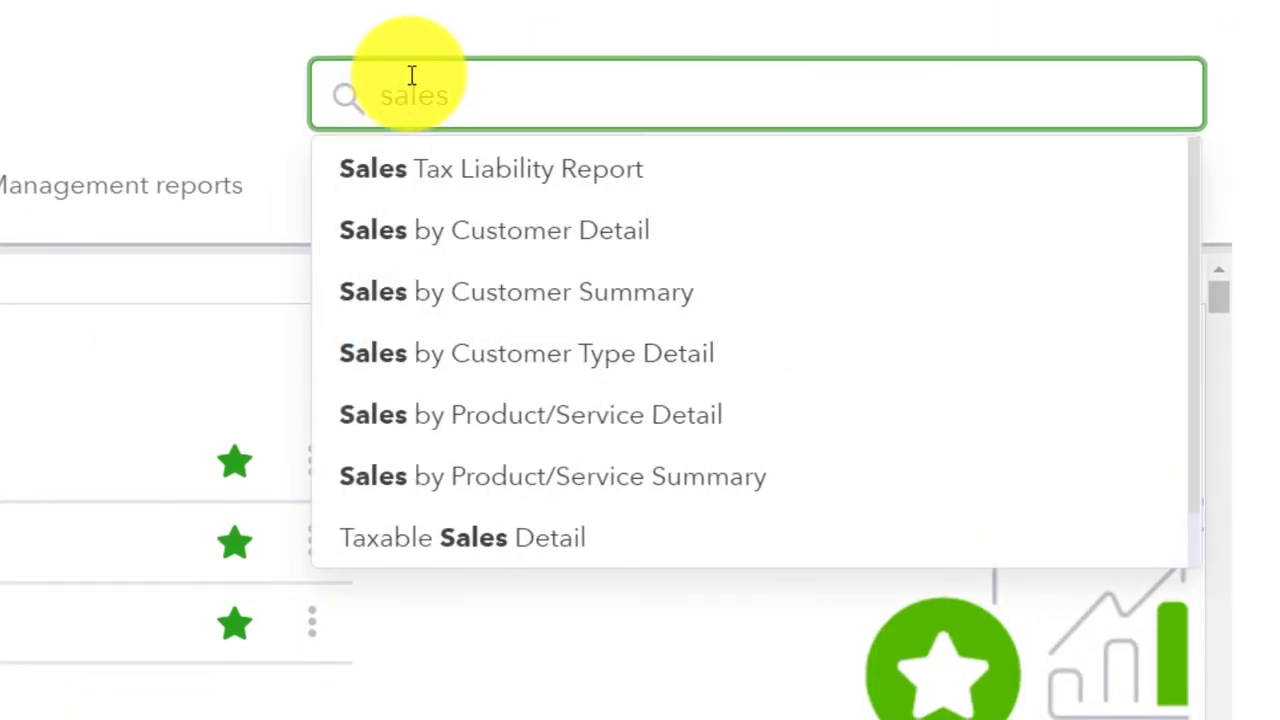
{"action": "key", "text": "Down"}
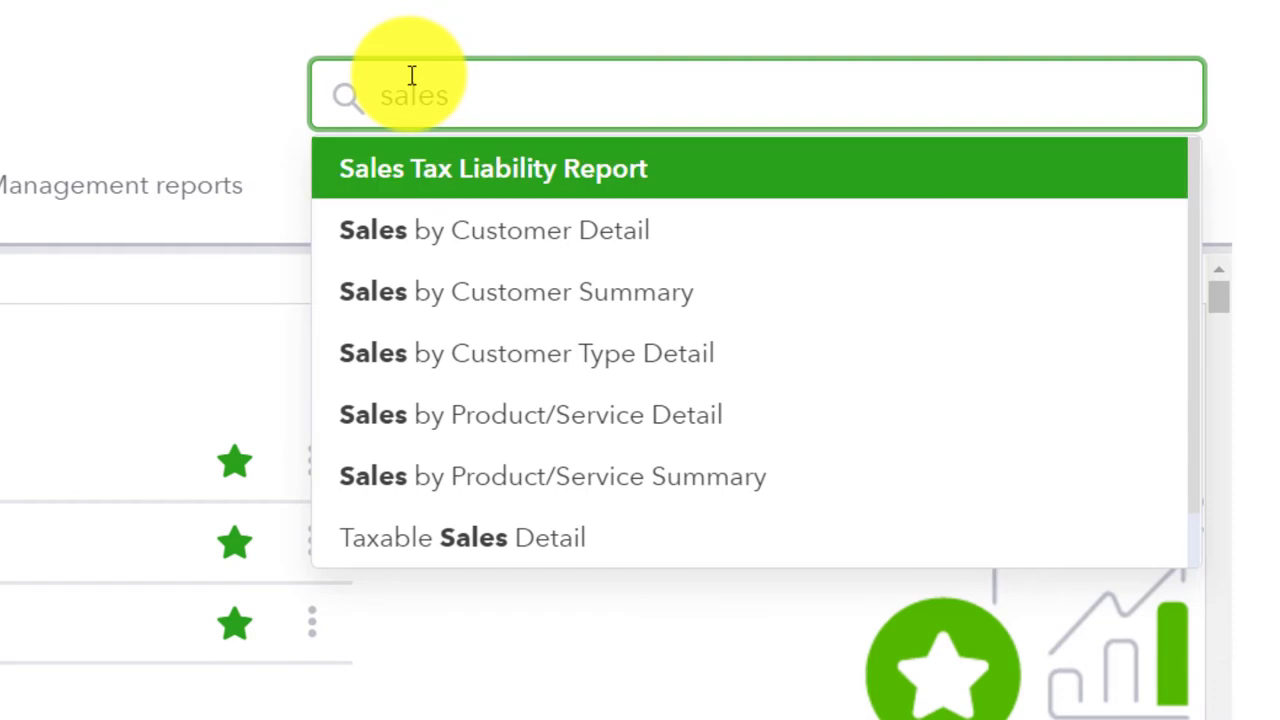
{"action": "key", "text": "Return"}
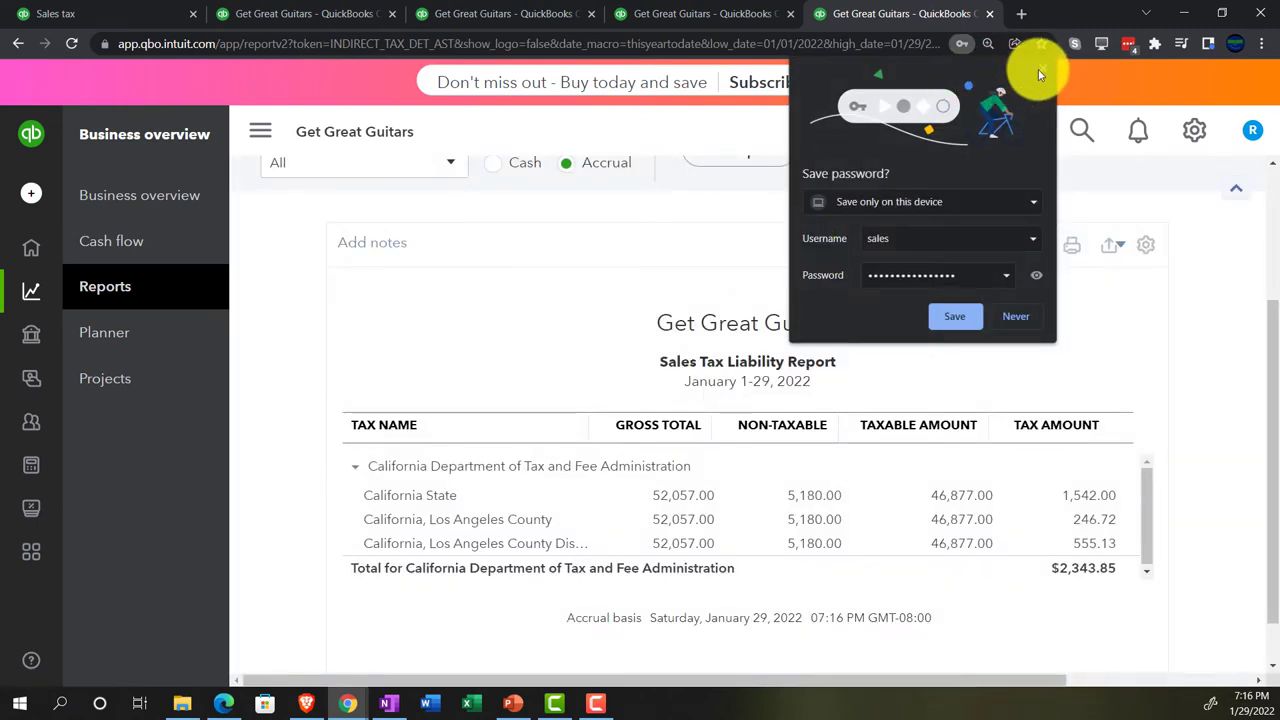
{"action": "left_click", "coordinate": [1043, 67]}
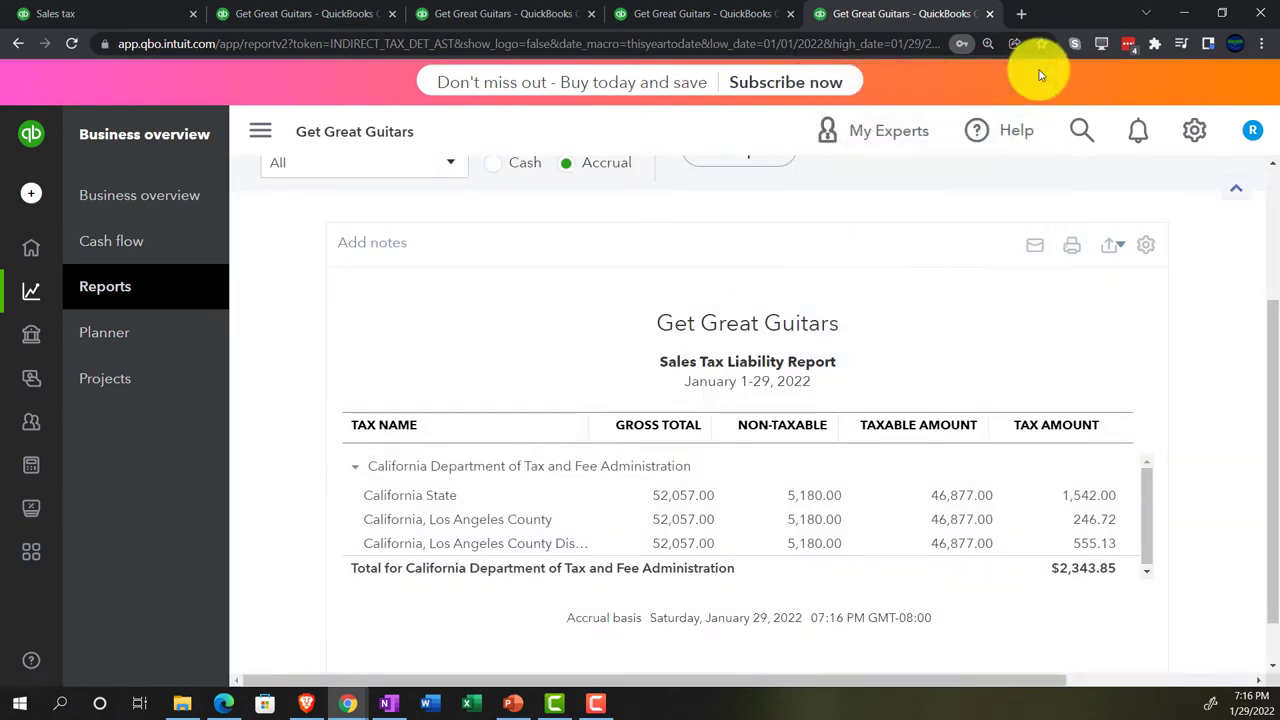
- Collapse the navigation and run the Sales Tax Liability Report for 01/01/2022 to 01/31/2022
{"action": "left_click", "coordinate": [259, 132]}
{"action": "scroll", "coordinate": [240, 260], "scroll_direction": "up", "scroll_amount": 2}
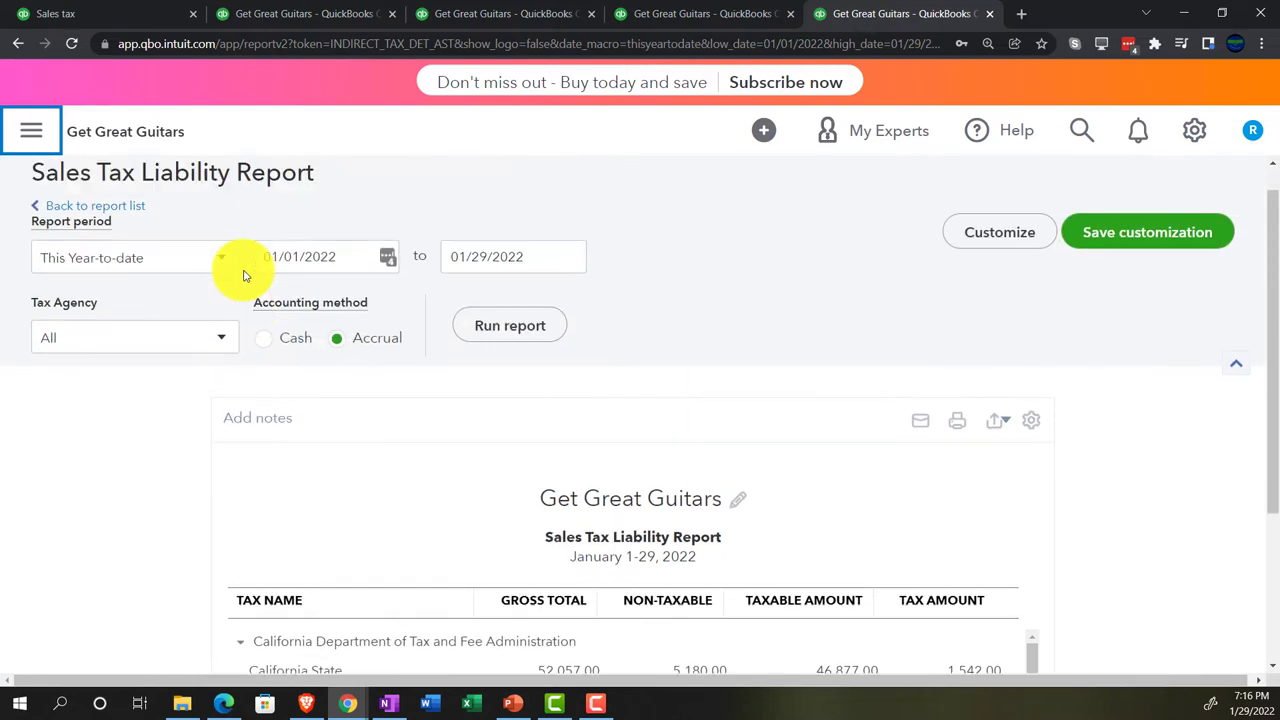
{"action": "left_click", "coordinate": [353, 289]}
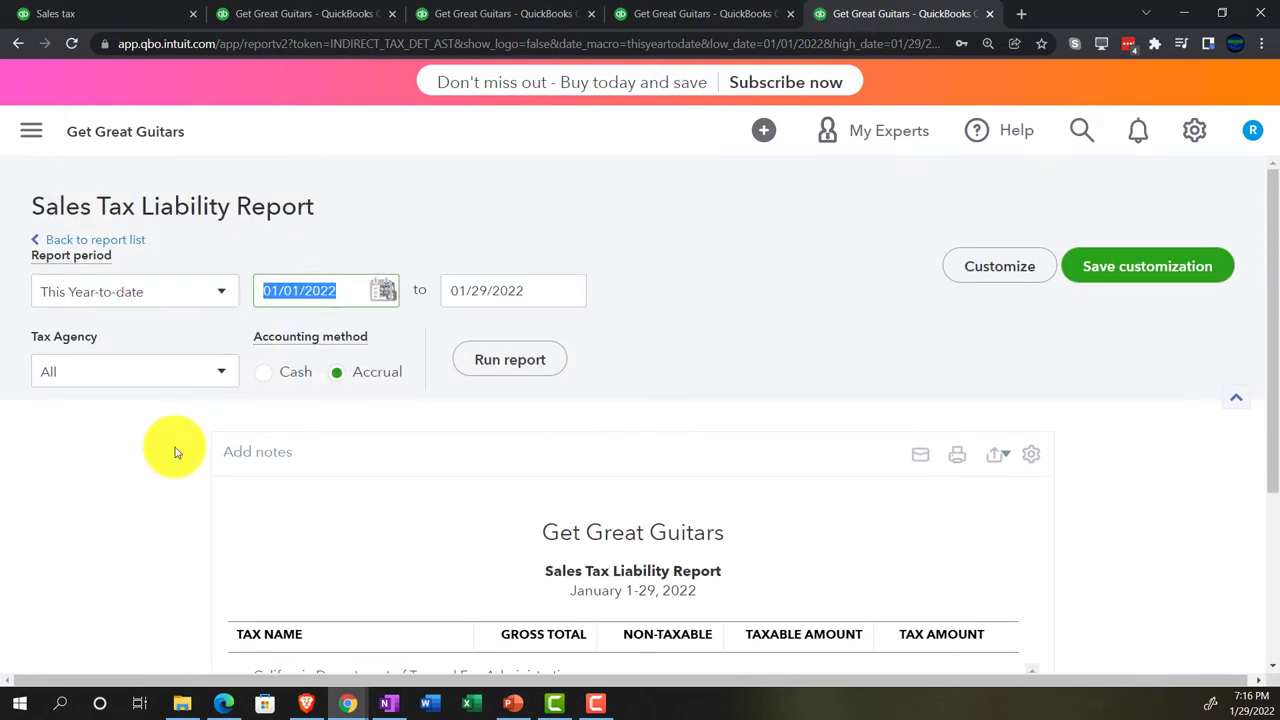
{"action": "type", "text": "01"}
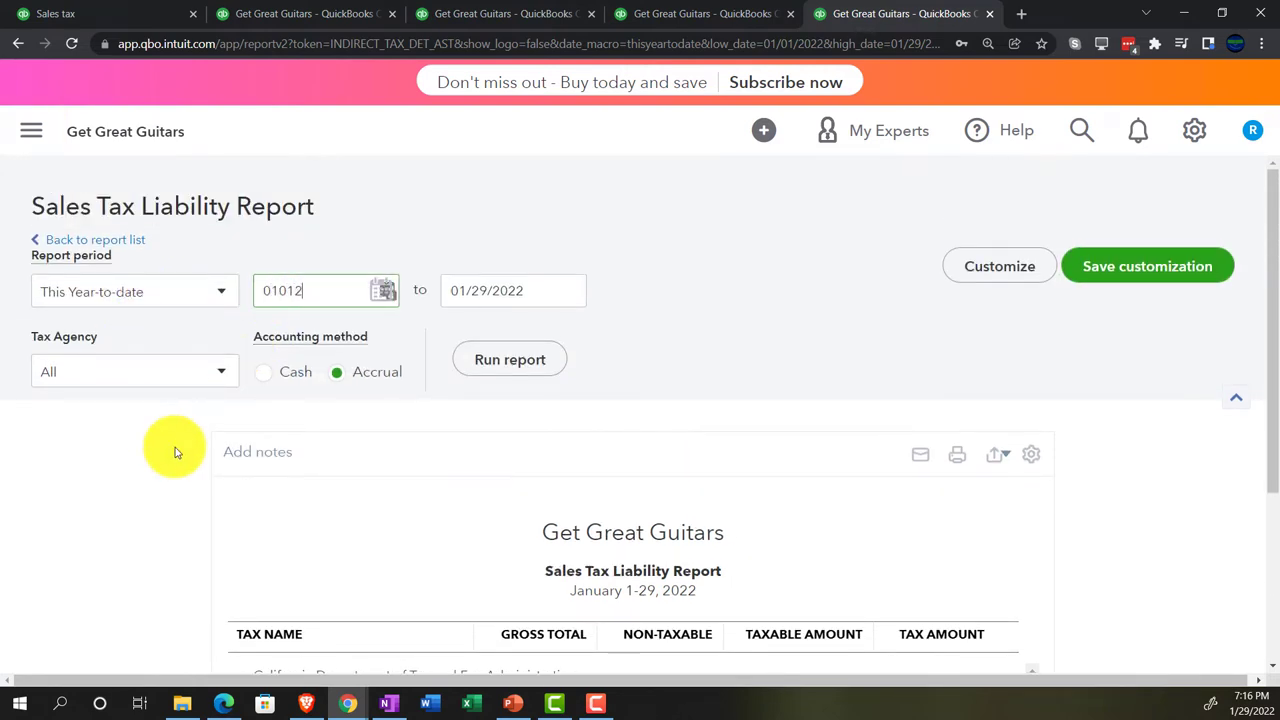
{"action": "key", "text": "Tab"}
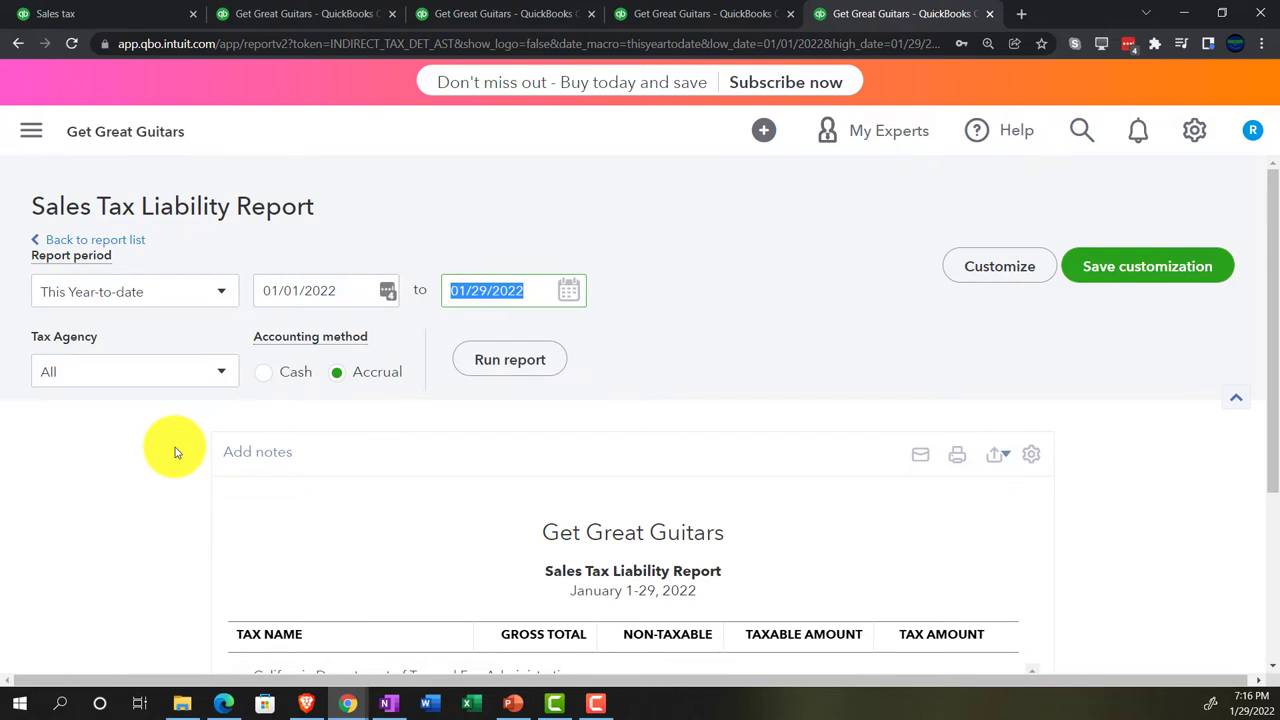
{"action": "type", "text": "022"}
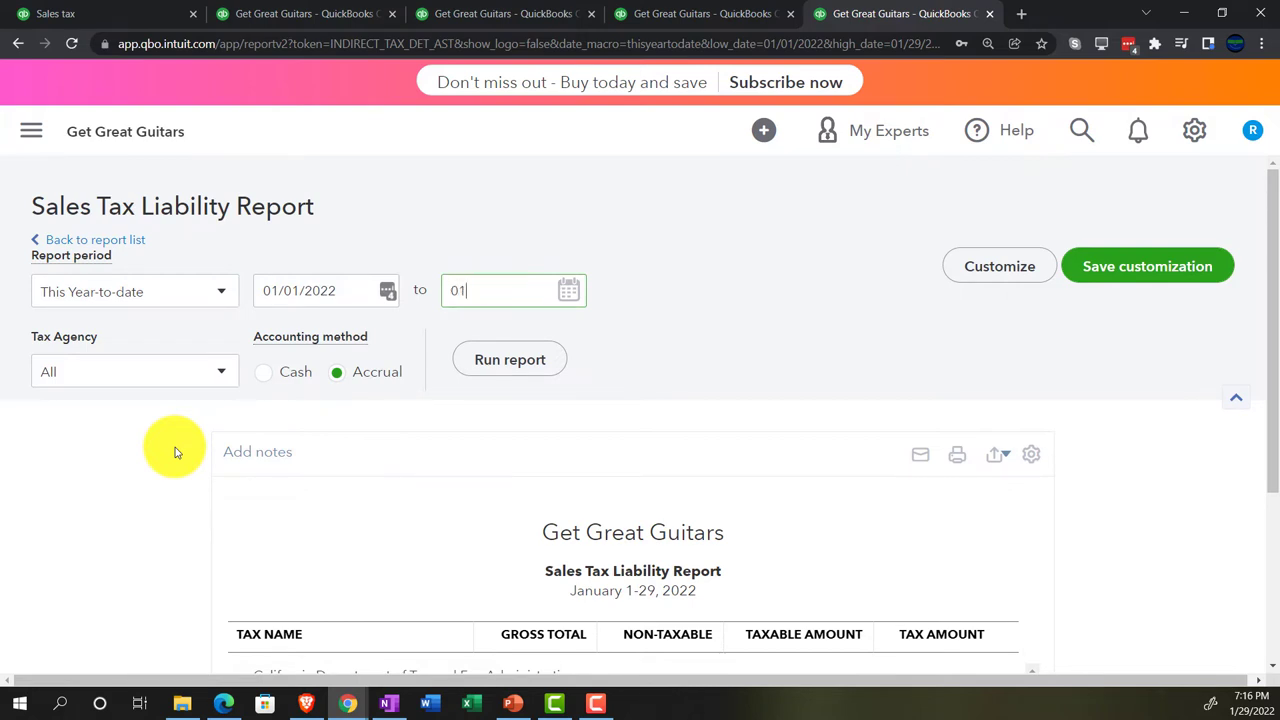
{"action": "key", "text": "Tab"}
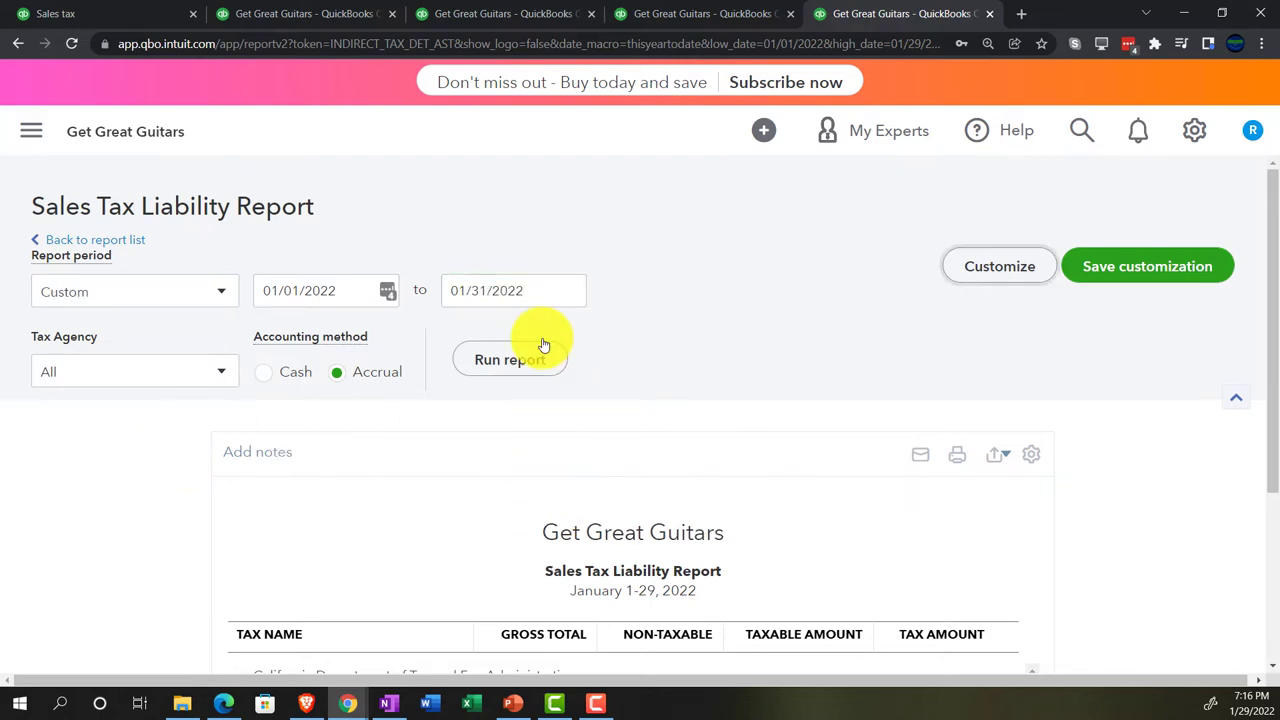
{"action": "left_click", "coordinate": [537, 359]}
{"action": "scroll", "coordinate": [503, 363], "scroll_direction": "down", "scroll_amount": 2}
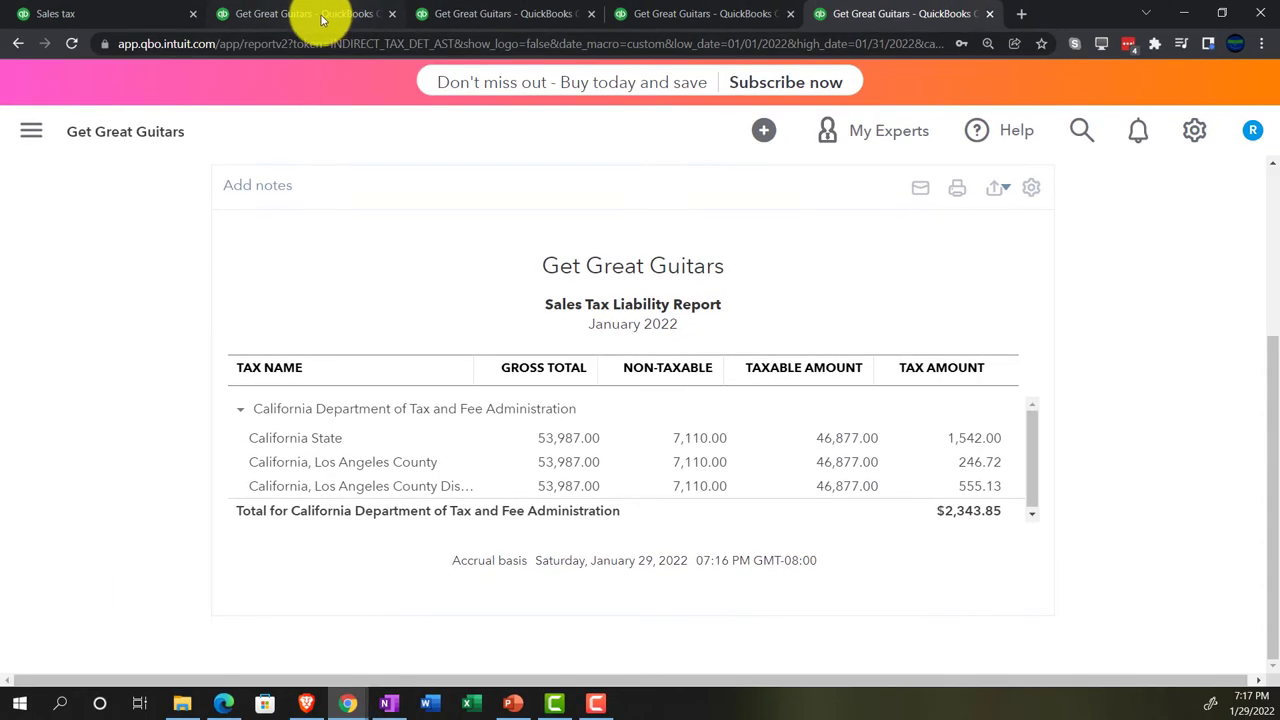
- Switch to the balance sheet tab, set the report's end date to 01/31/2022 and run it
{"action": "left_click", "coordinate": [322, 20]}
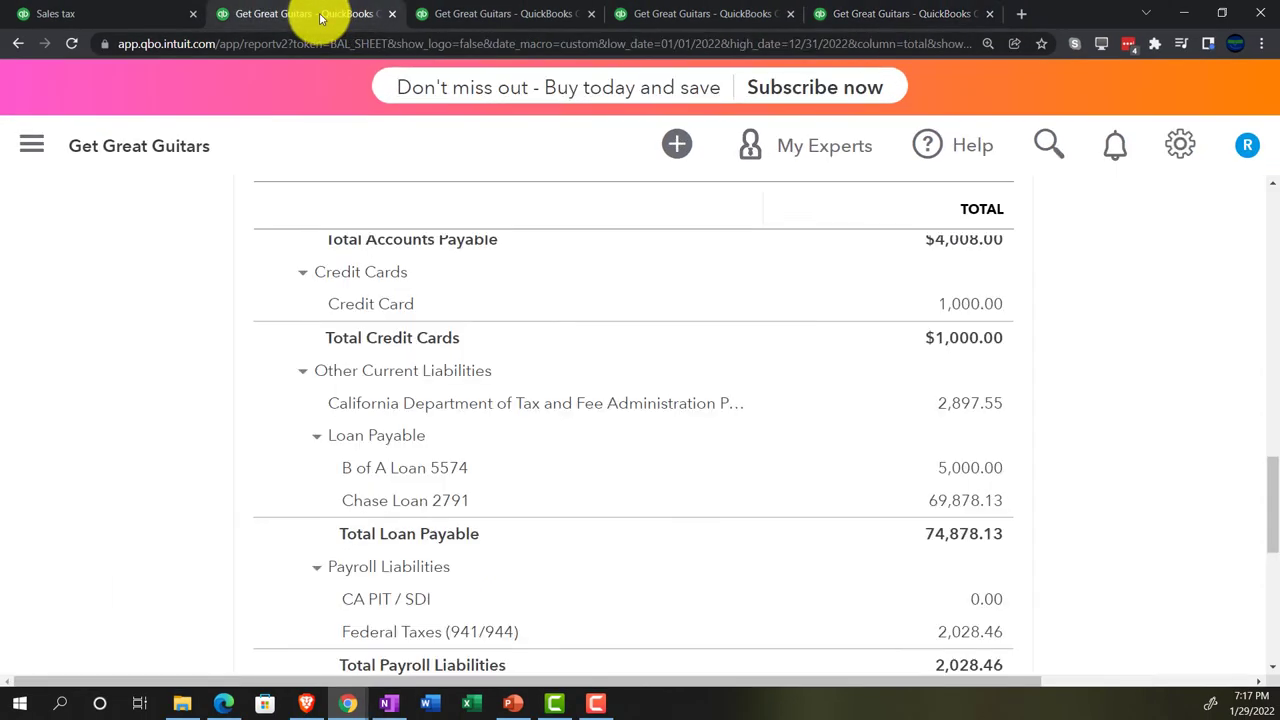
{"action": "scroll", "coordinate": [307, 431], "scroll_direction": "up", "scroll_amount": 2}
{"action": "key", "text": "ctrl+plus"}
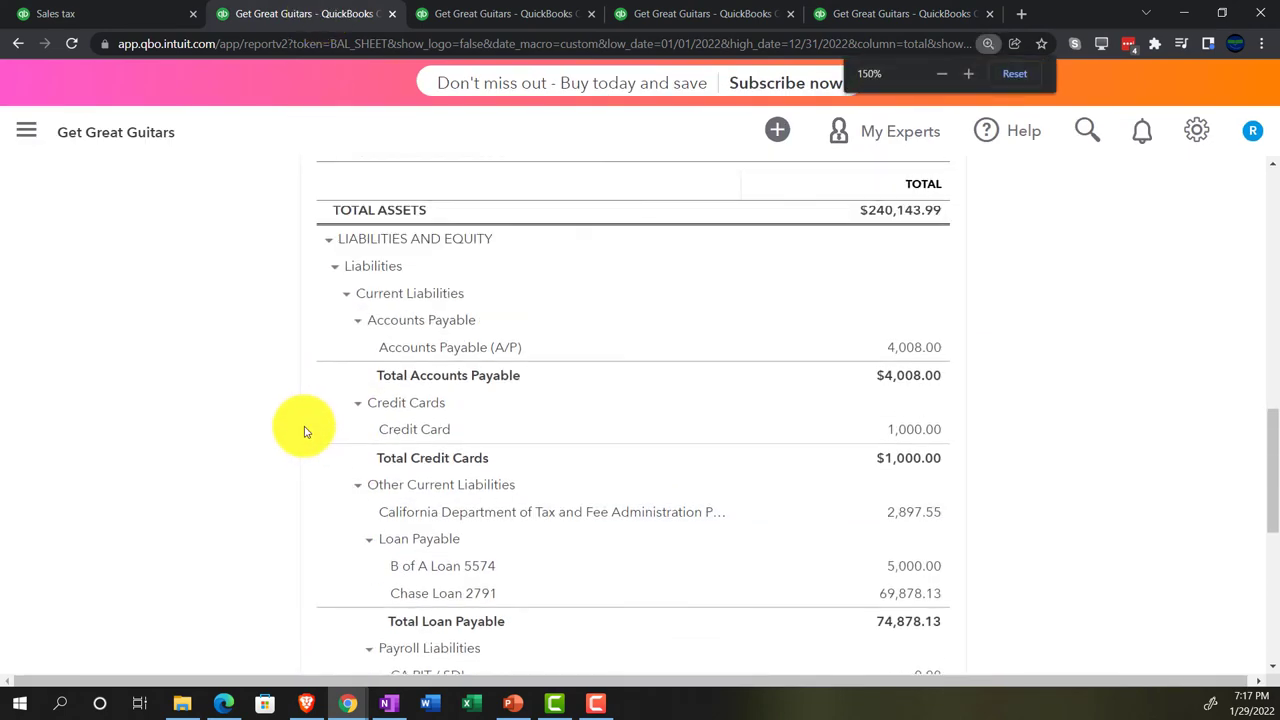
{"action": "scroll", "coordinate": [300, 414], "scroll_direction": "up", "scroll_amount": 10}
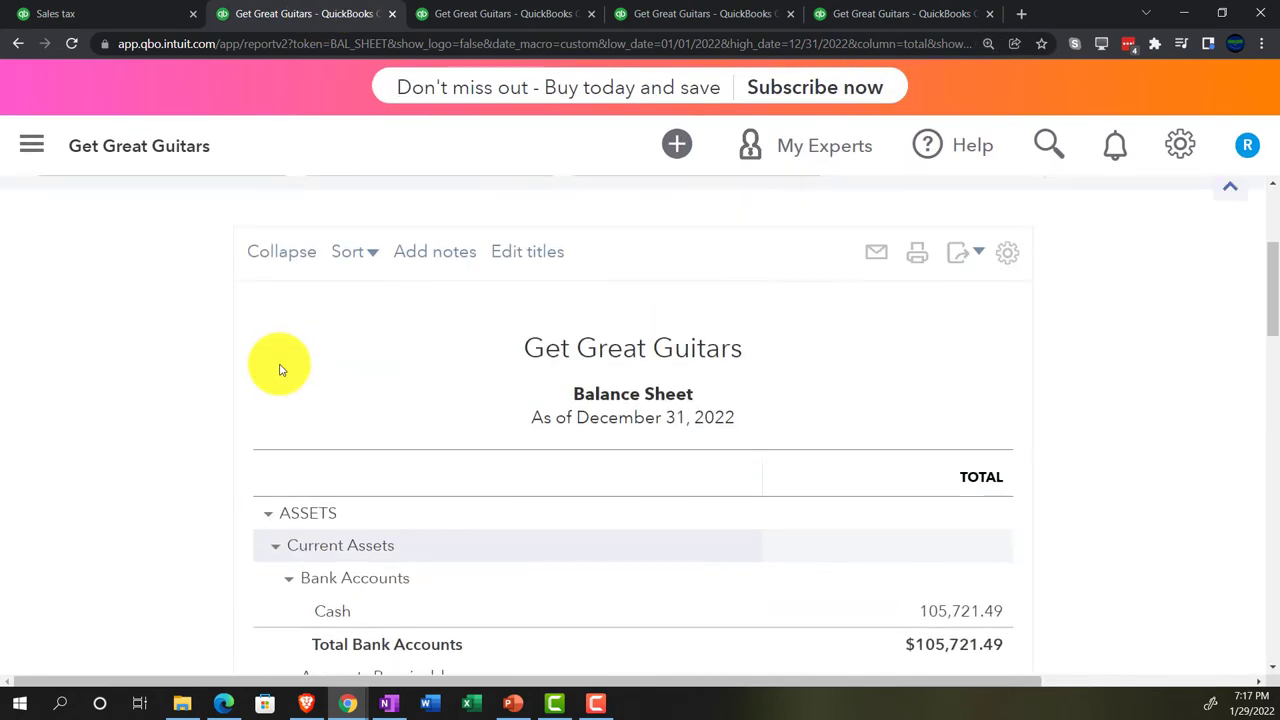
{"action": "left_click", "coordinate": [647, 340]}
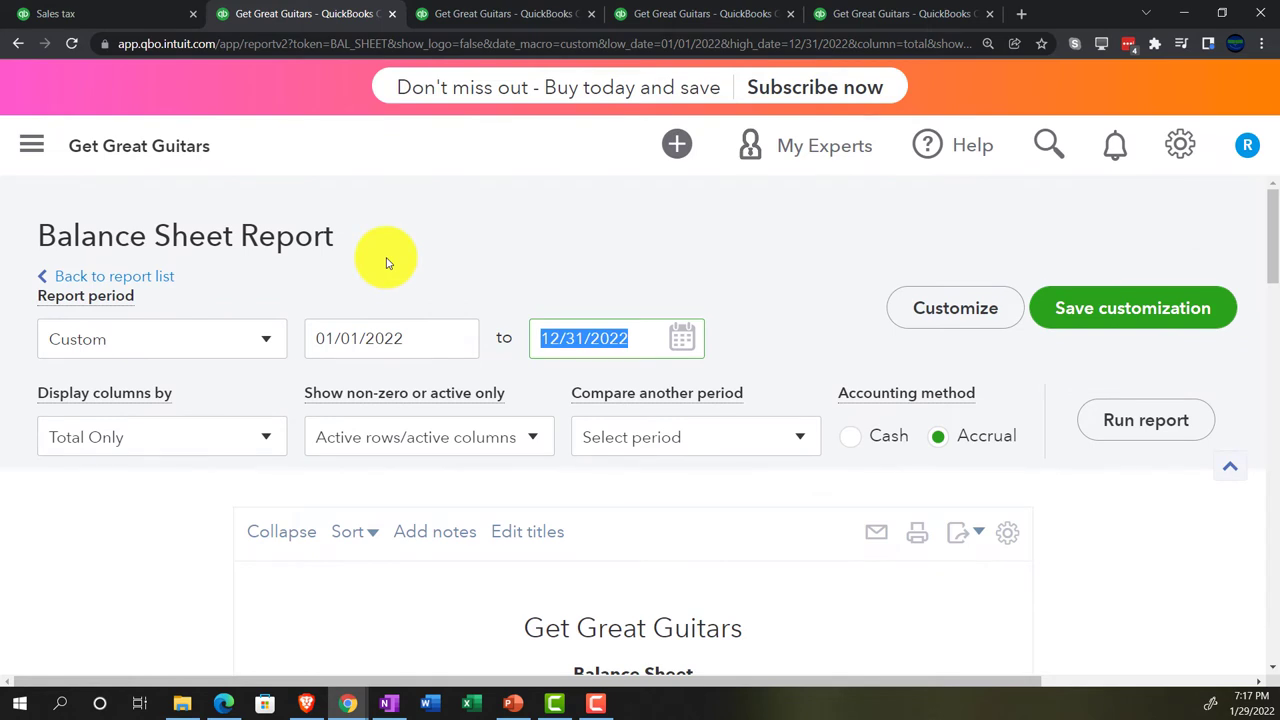
{"action": "type", "text": "01/"}
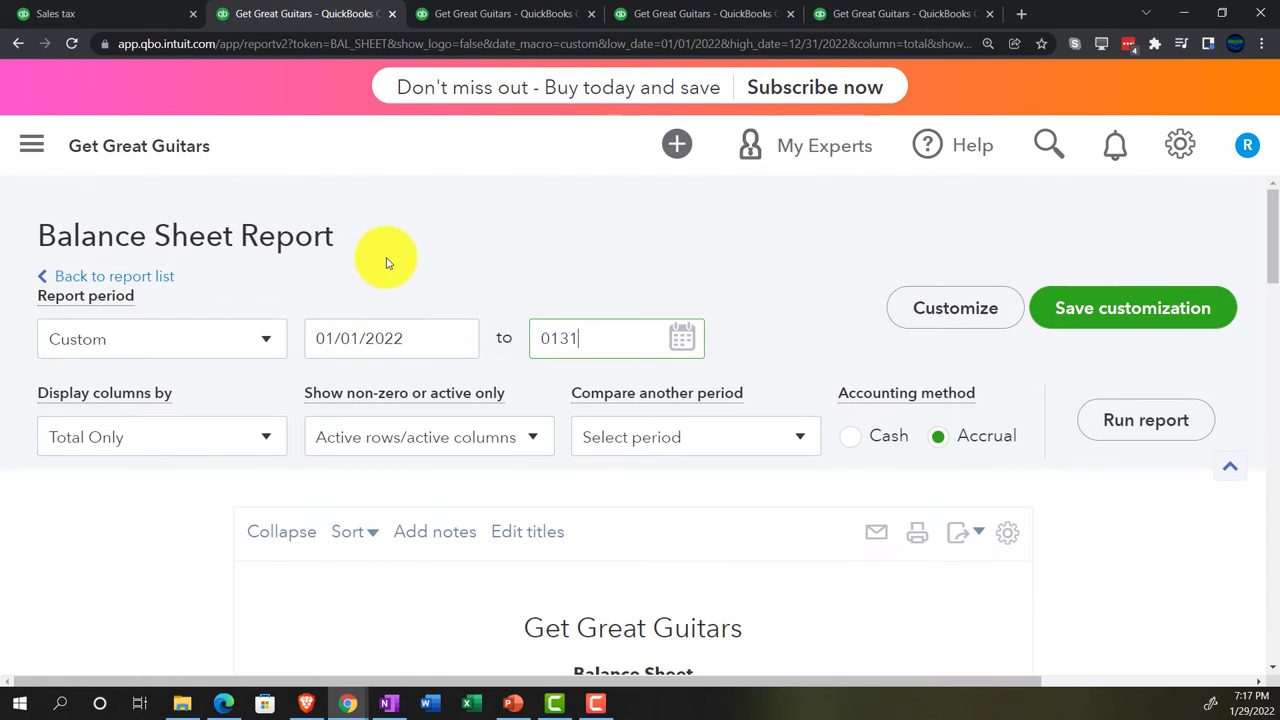
{"action": "type", "text": "31/202"}
{"action": "key", "text": "Tab"}
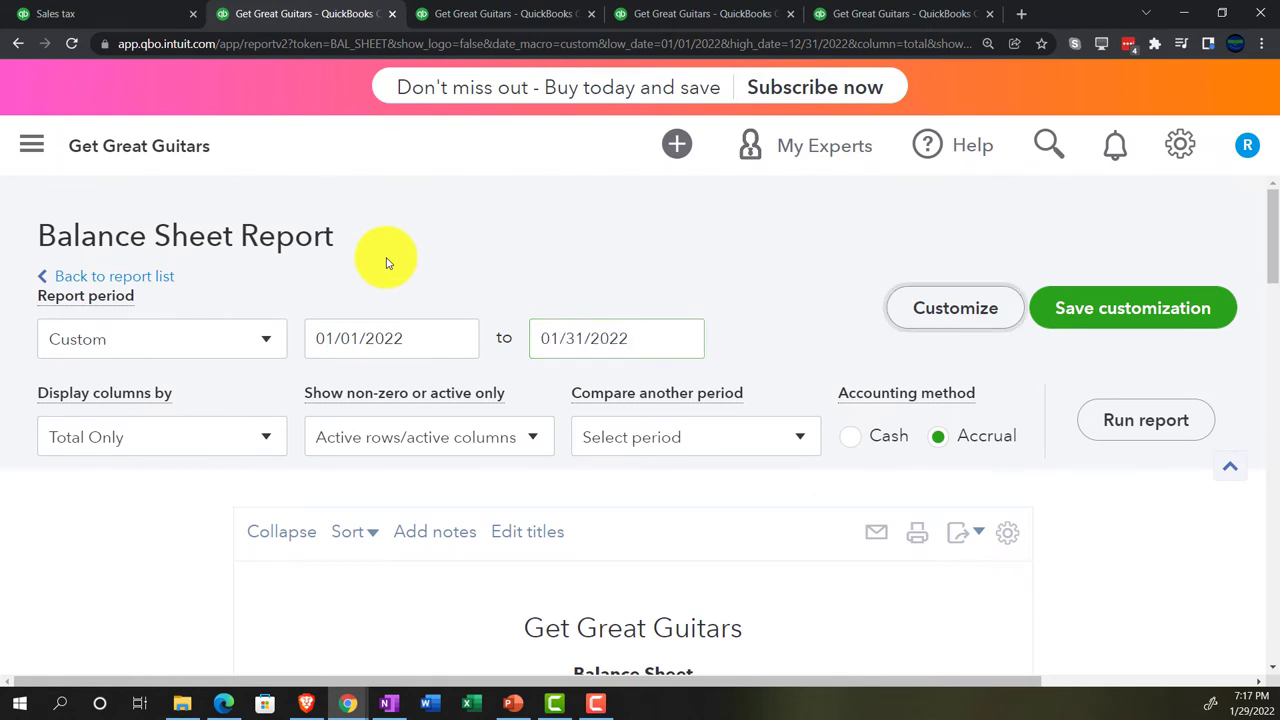
{"action": "left_click", "coordinate": [1112, 414]}
- Compare the California sales tax payable under Other Current Liabilities with the tax amount in the Sales Tax Liability Report tab
{"action": "scroll", "coordinate": [249, 509], "scroll_direction": "down", "scroll_amount": 4}
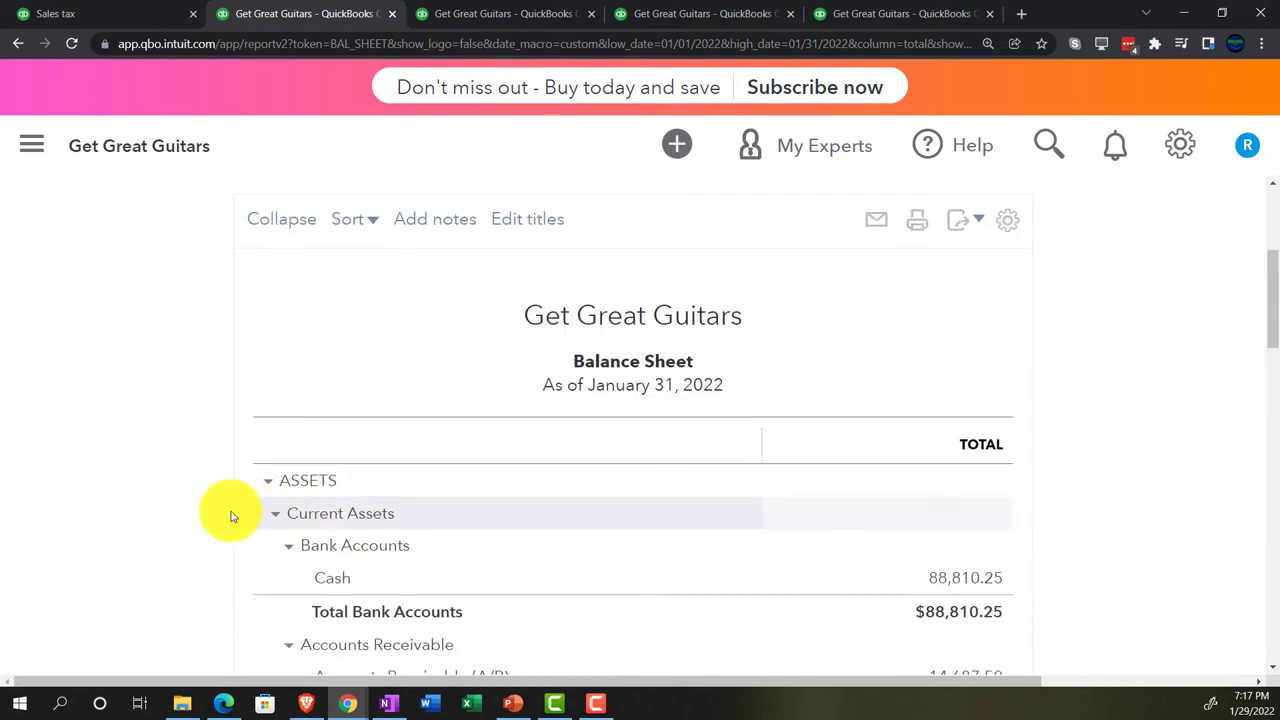
{"action": "scroll", "coordinate": [57, 433], "scroll_direction": "down", "scroll_amount": 8}
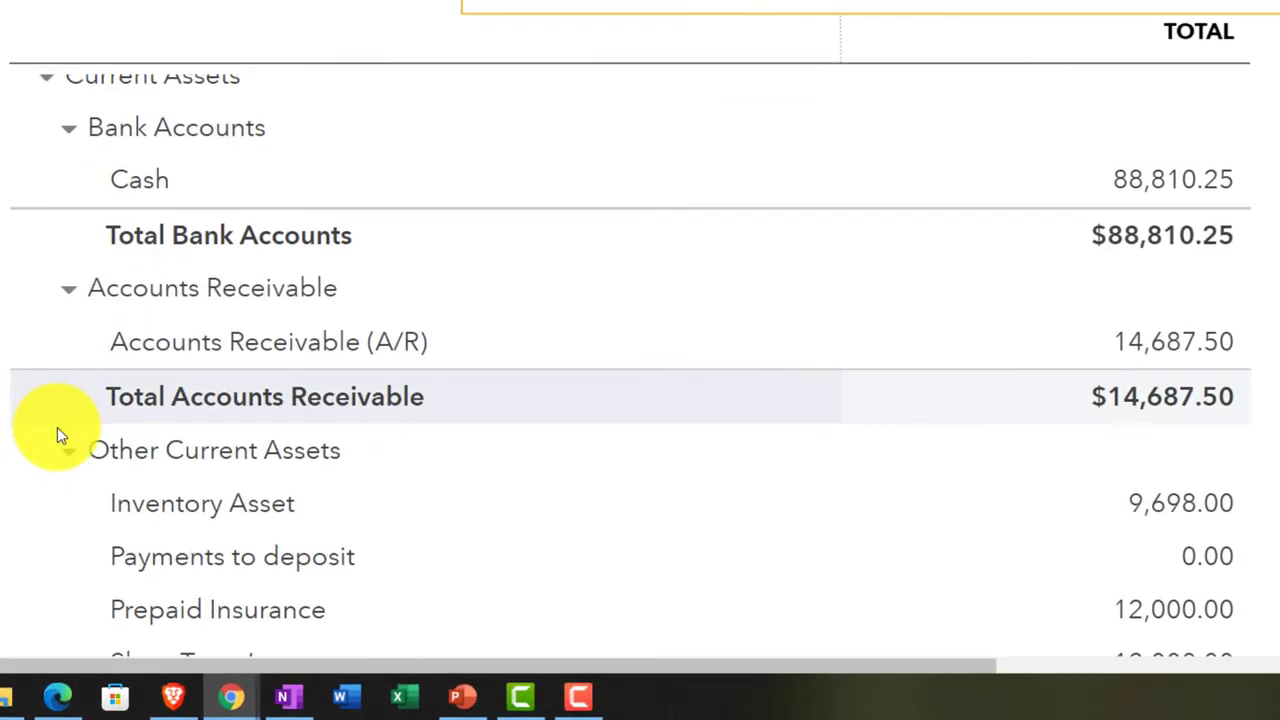
{"action": "scroll", "coordinate": [57, 433], "scroll_direction": "down", "scroll_amount": 8}
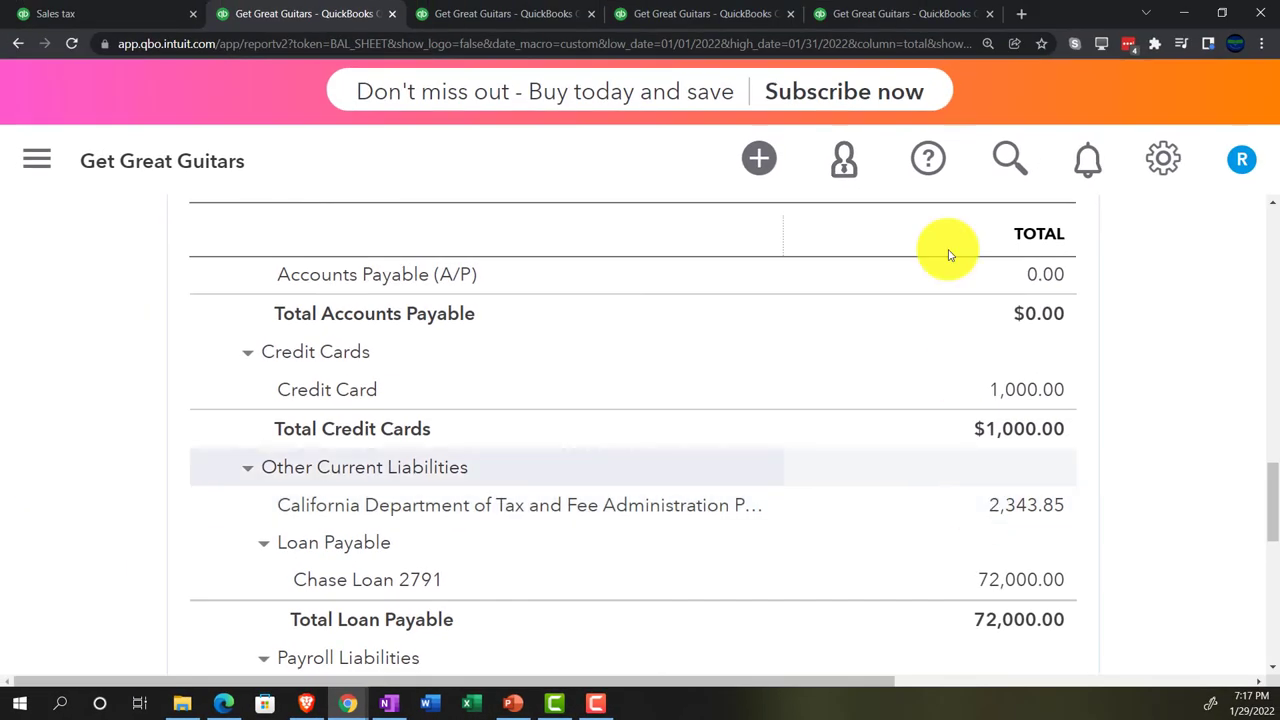
{"action": "left_click", "coordinate": [886, 13]}
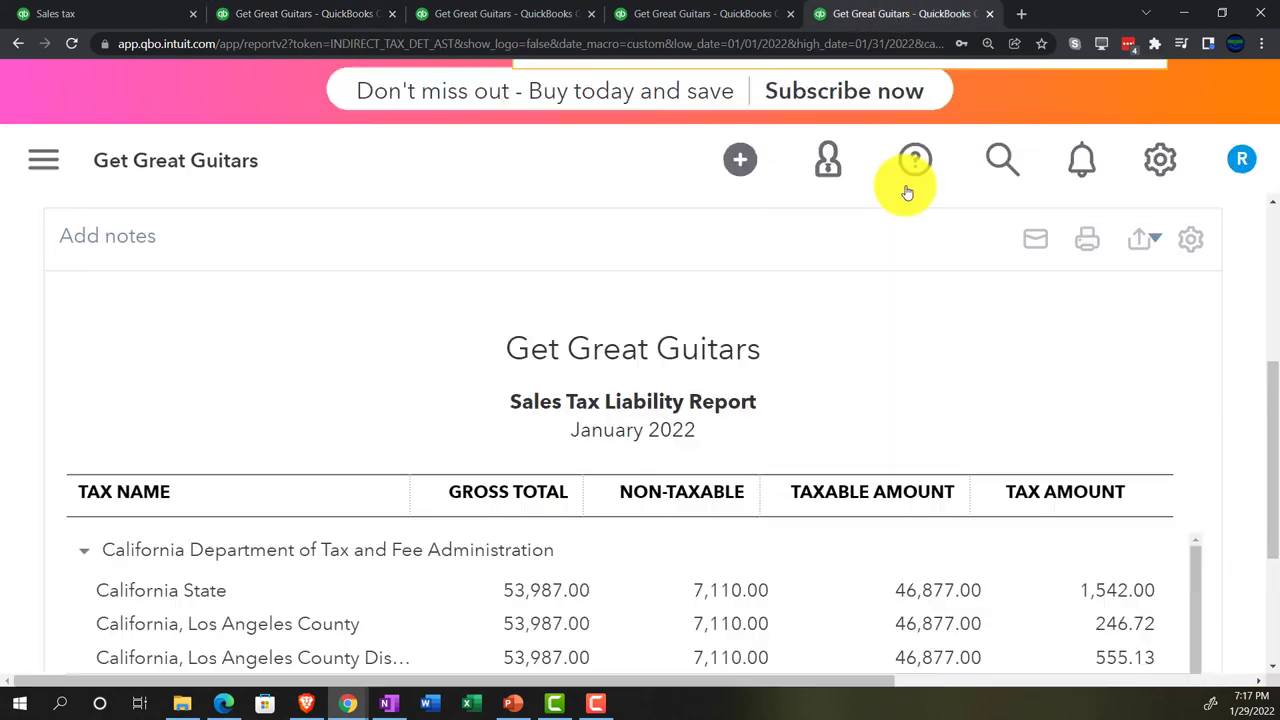
- Set the Sales Tax Liability Report's end date to 12/31/2022, run it and view the total tax amount
{"action": "scroll", "coordinate": [957, 577], "scroll_direction": "down", "scroll_amount": 2}
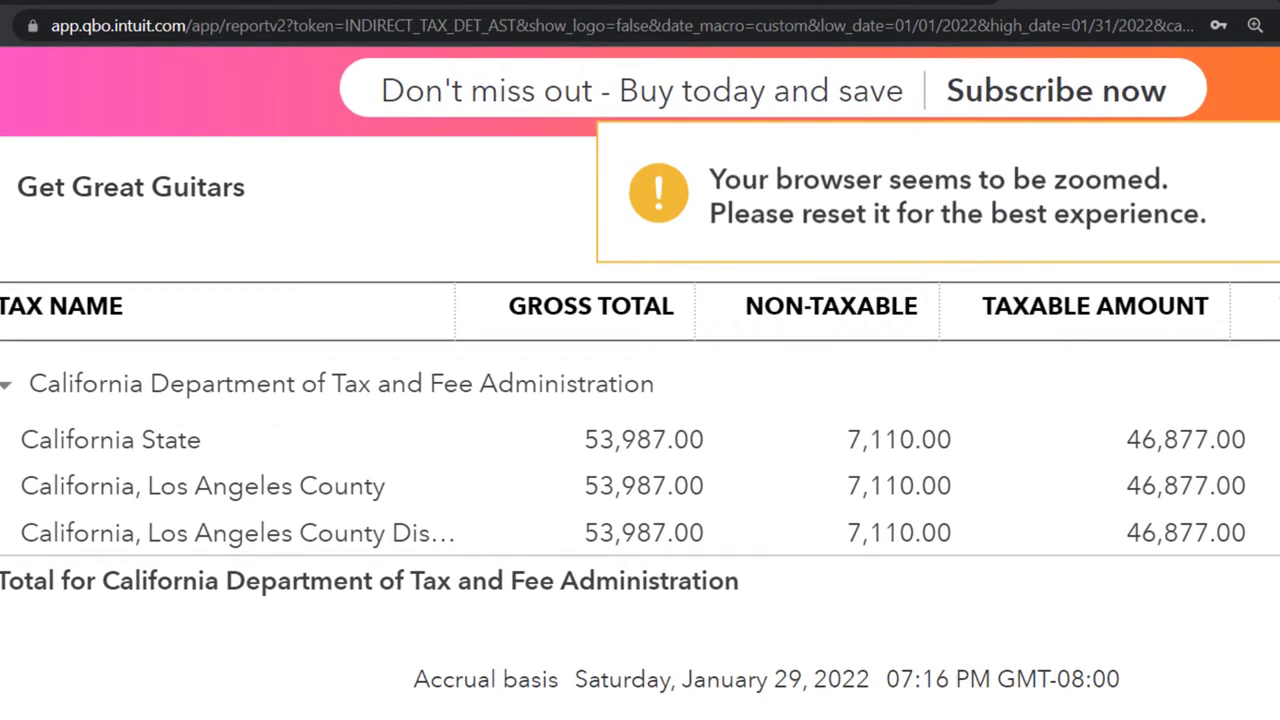
{"action": "scroll", "coordinate": [800, 590], "scroll_direction": "up", "scroll_amount": 3}
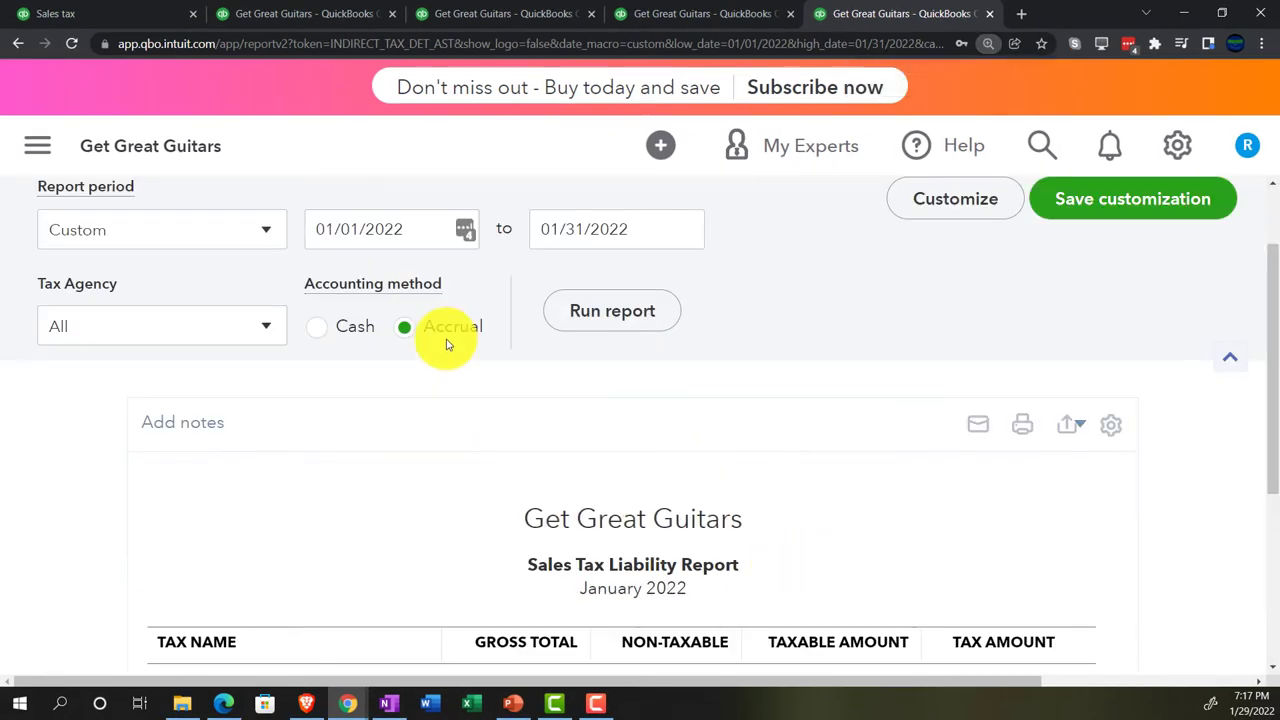
{"action": "left_click_drag", "start_coordinate": [626, 245], "coordinate": [485, 215]}
{"action": "type", "text": "1"}
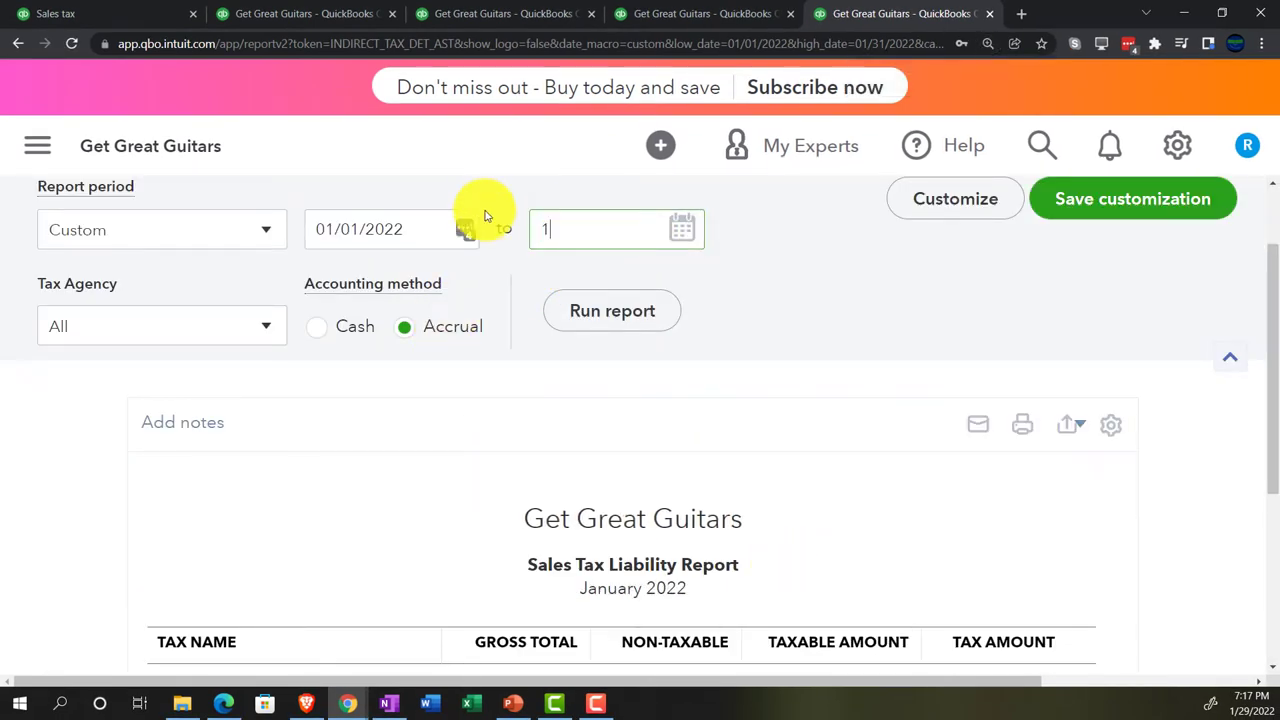
{"action": "key", "text": "Tab"}
{"action": "left_click", "coordinate": [608, 310]}
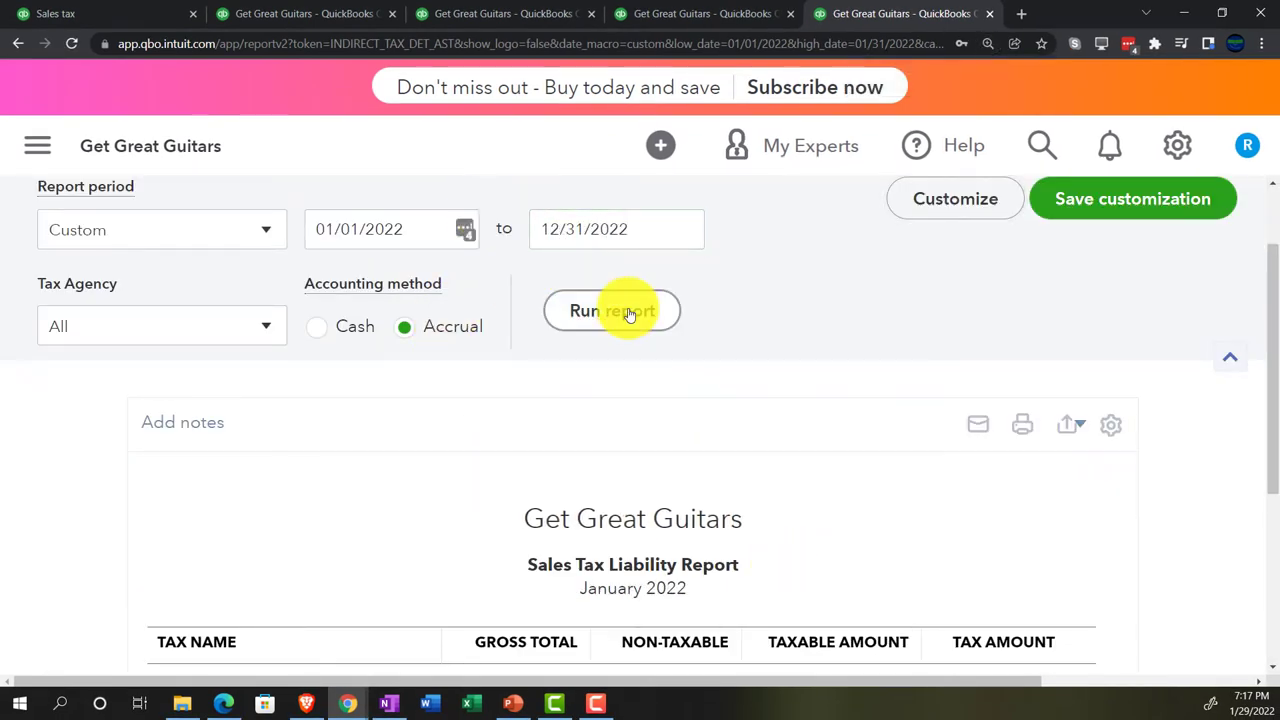
{"action": "scroll", "coordinate": [686, 391], "scroll_direction": "down", "scroll_amount": 3}
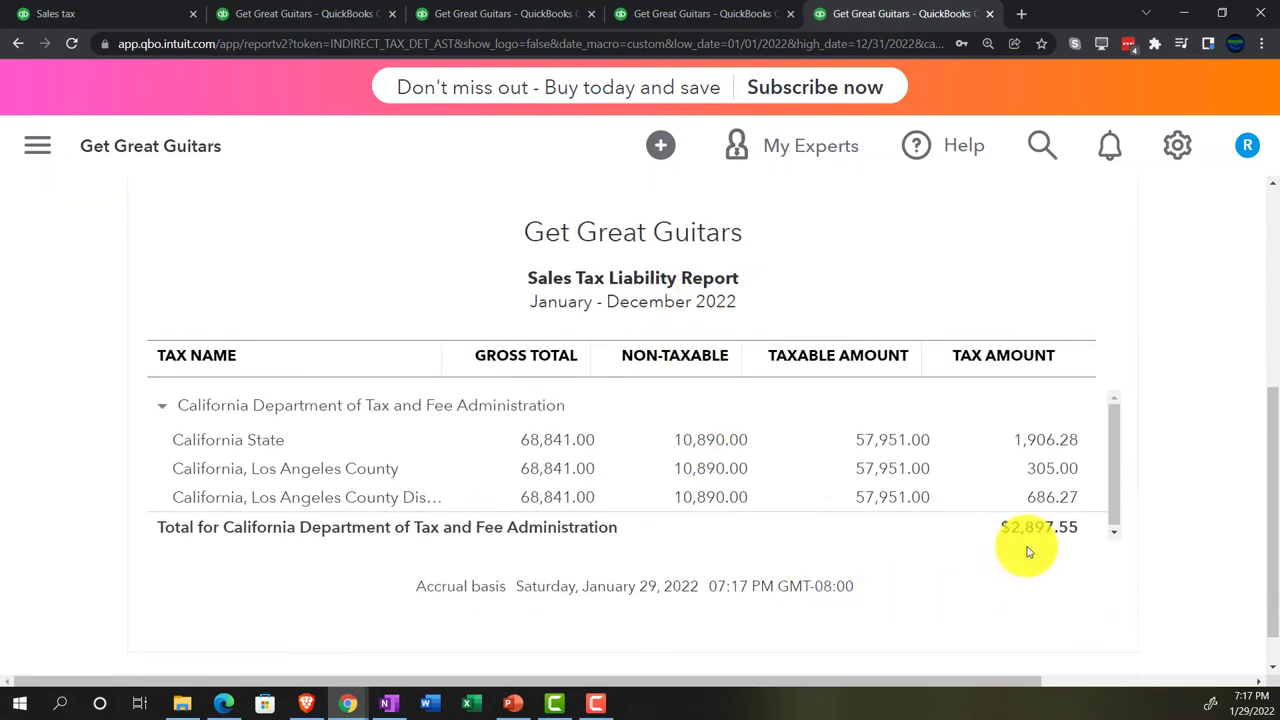
- Switch to the balance sheet tab, set the report's end date to 12/31/2022 and run it
{"action": "left_click", "coordinate": [300, 13]}
{"action": "scroll", "coordinate": [436, 394], "scroll_direction": "up", "scroll_amount": 10}
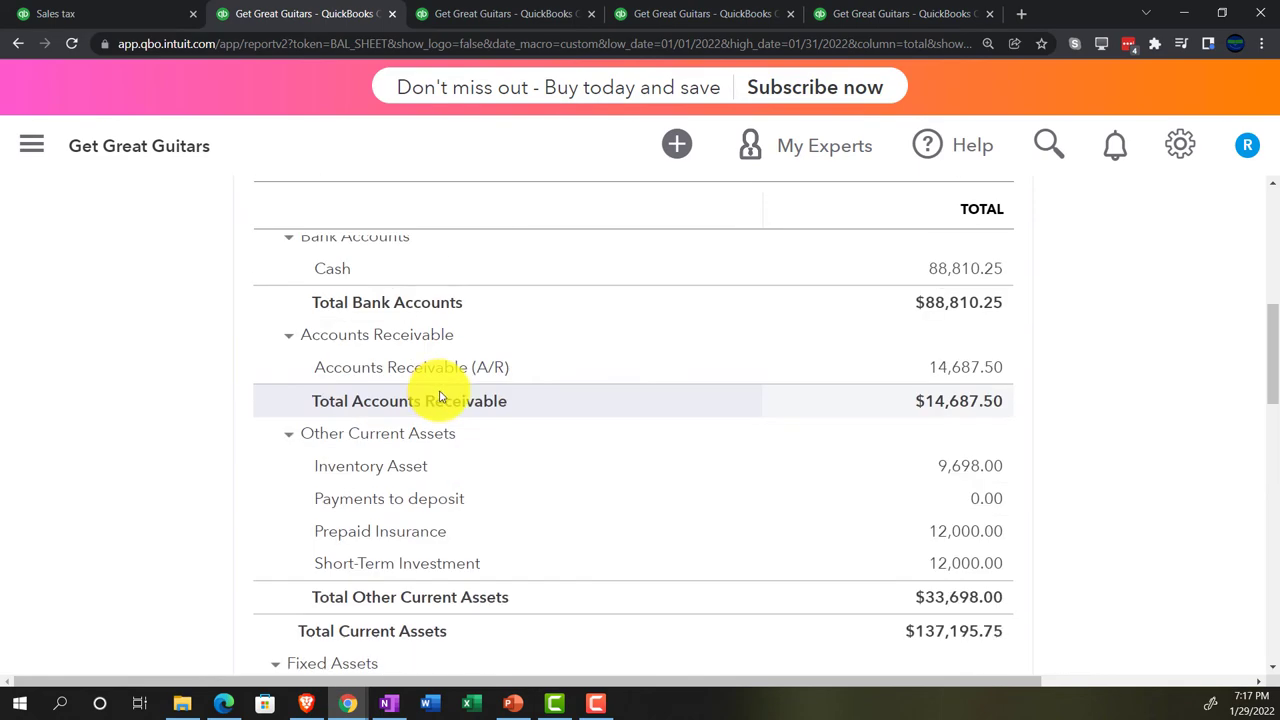
{"action": "scroll", "coordinate": [455, 397], "scroll_direction": "up", "scroll_amount": 1}
{"action": "left_click", "coordinate": [640, 254]}
{"action": "type", "text": "123122"}
{"action": "key", "text": "Tab"}
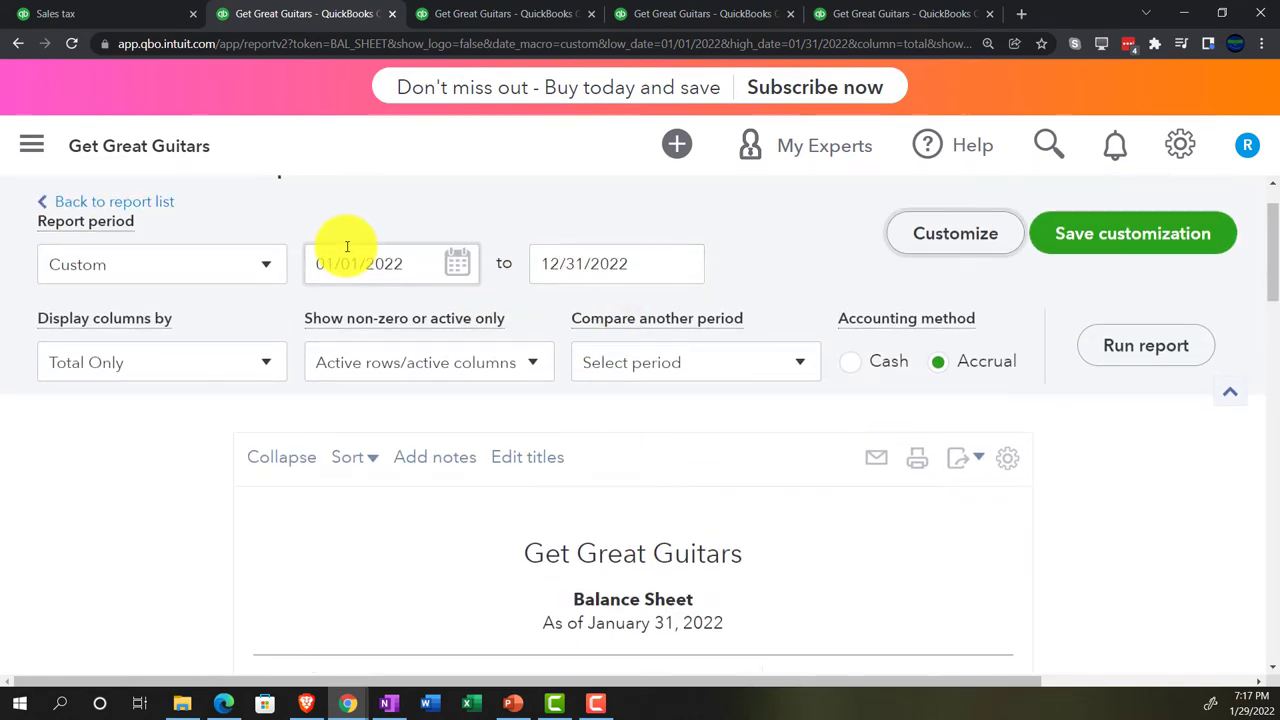
{"action": "left_click", "coordinate": [1110, 345]}
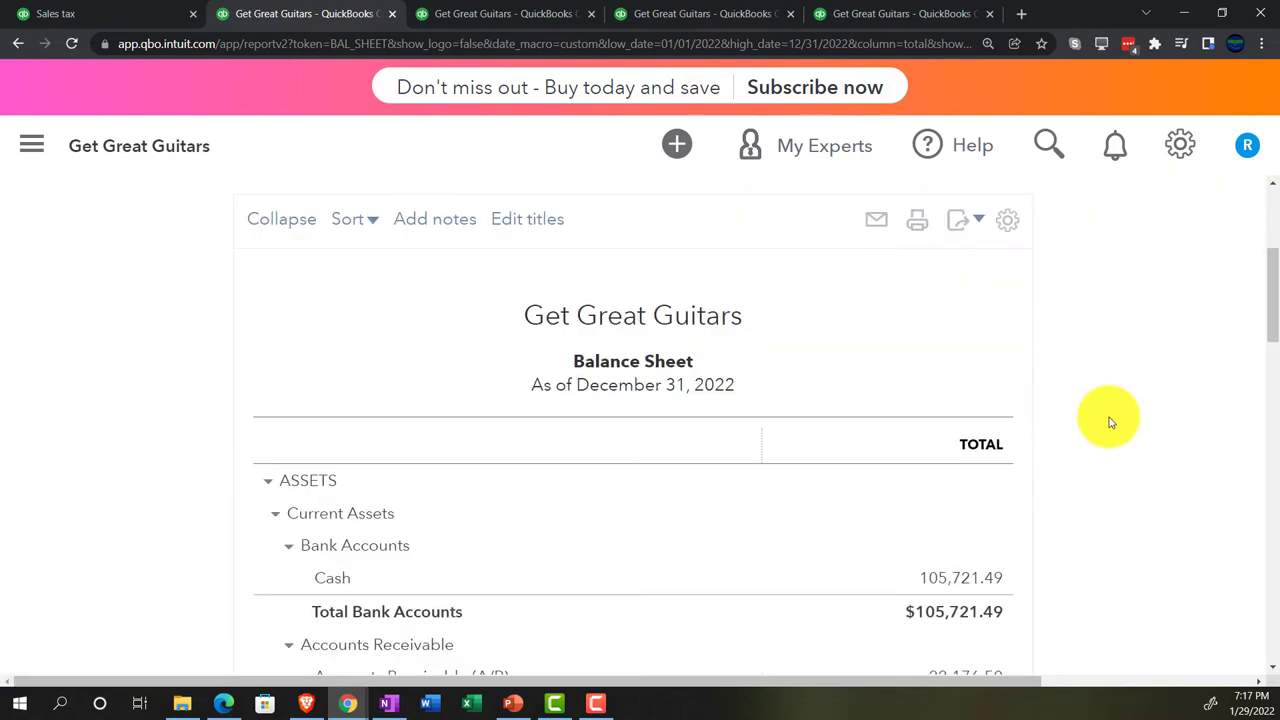
- Open the transaction detail behind the California sales tax payable under Other Current Liabilities and reduce the page zoom
{"action": "scroll", "coordinate": [1109, 421], "scroll_direction": "down", "scroll_amount": 8}
{"action": "scroll", "coordinate": [1109, 421], "scroll_direction": "down", "scroll_amount": 5}
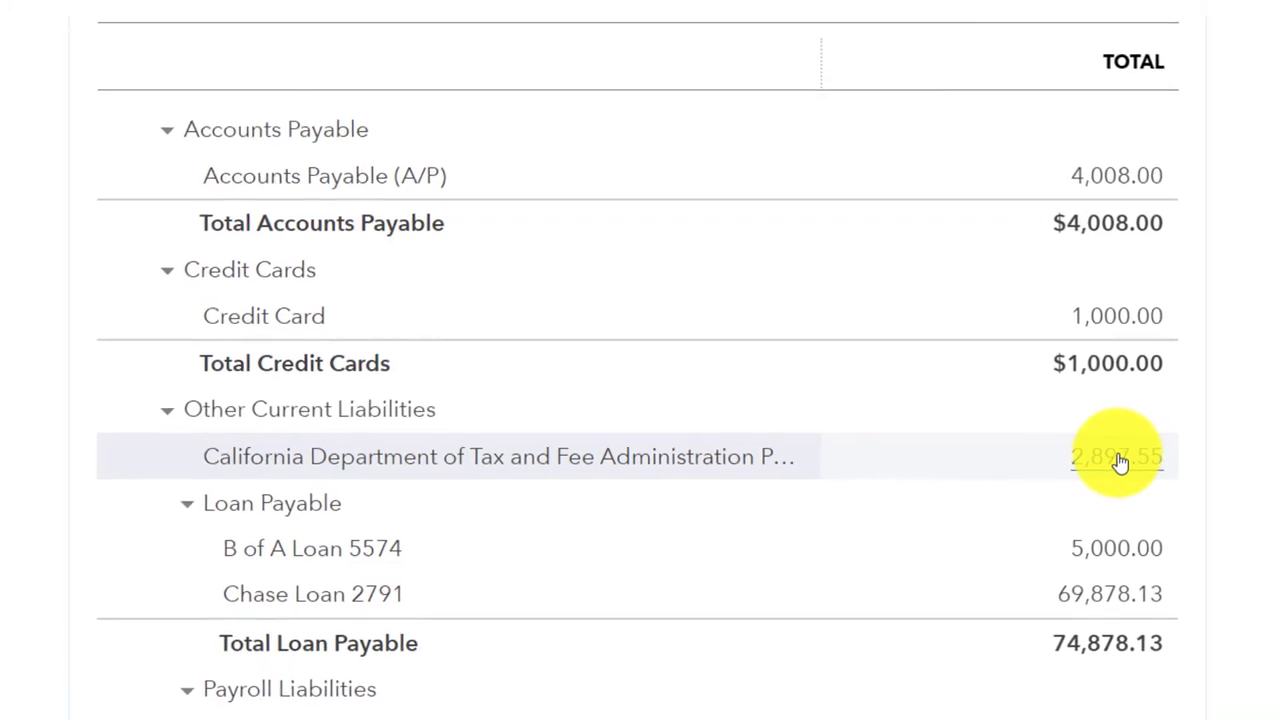
{"action": "left_click", "coordinate": [1117, 458]}
{"action": "key", "text": "ctrl+minus"}
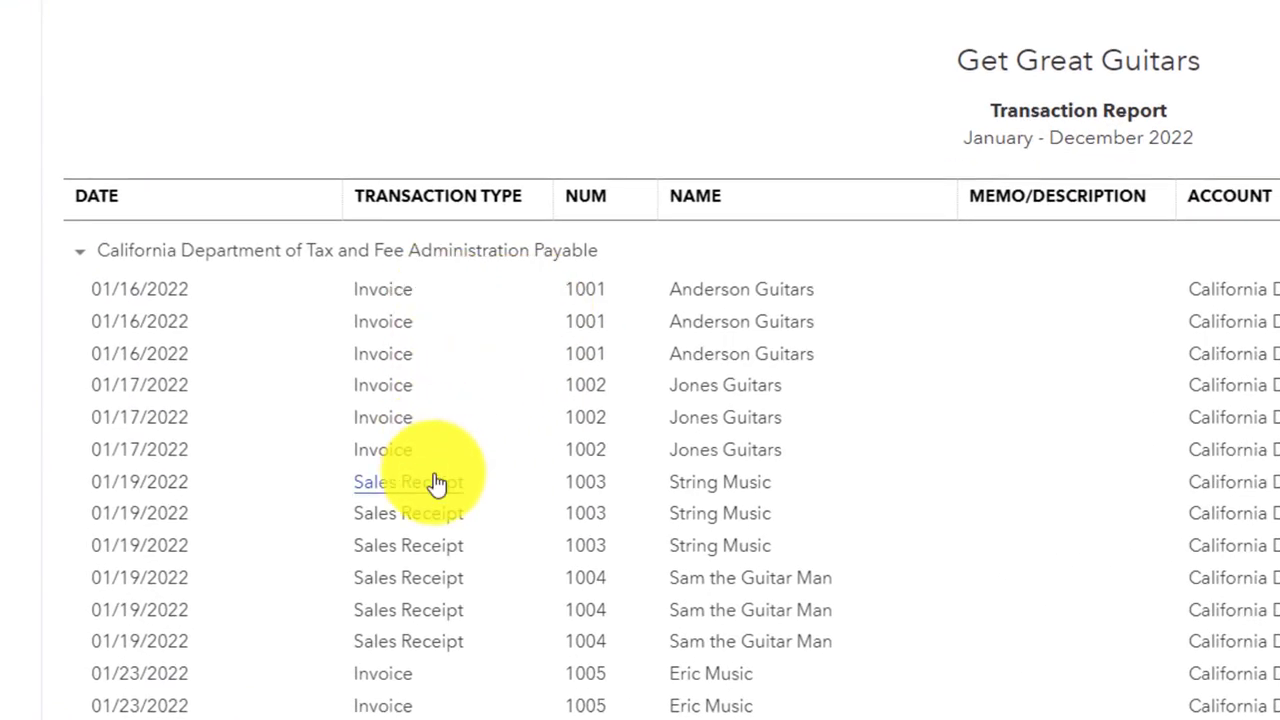
- Examine the Transaction Report's invoices and sales receipts, comparing the running balance at the end of January with the year's total
{"action": "scroll", "coordinate": [435, 484], "scroll_direction": "down", "scroll_amount": 1}
{"action": "scroll", "coordinate": [256, 498], "scroll_direction": "down", "scroll_amount": 1}
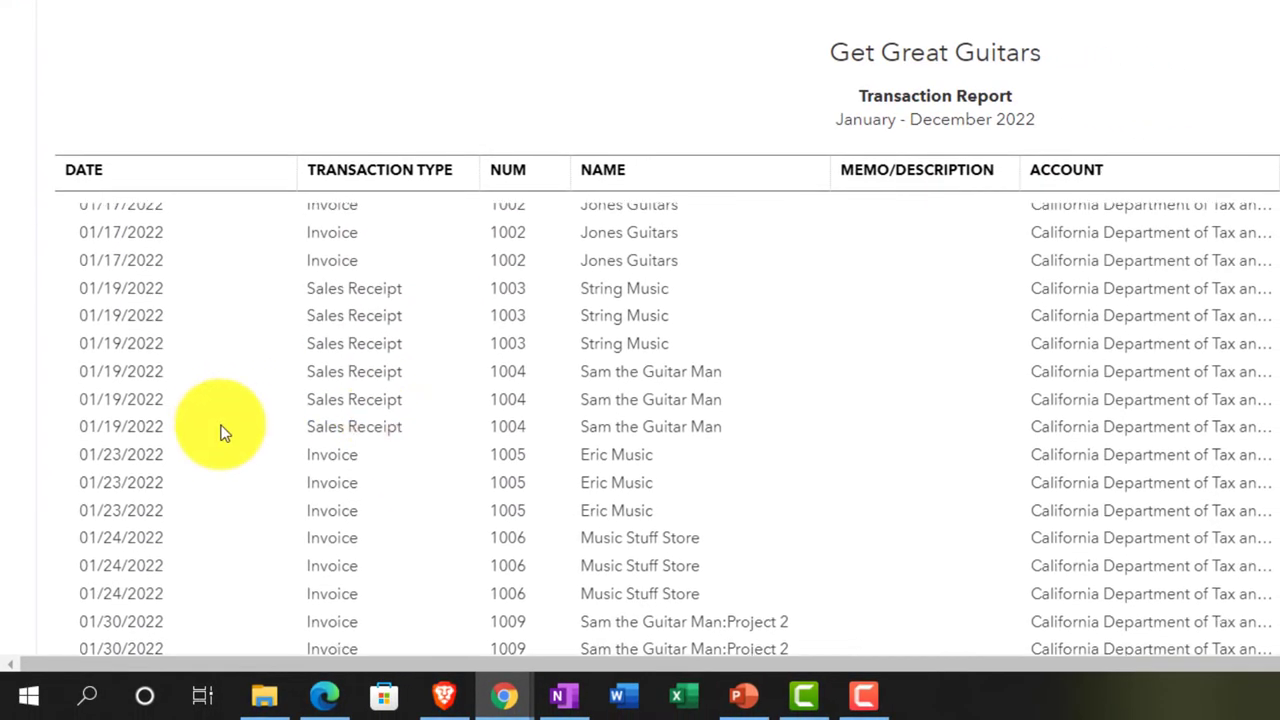
{"action": "scroll", "coordinate": [222, 432], "scroll_direction": "down", "scroll_amount": 3}
{"action": "scroll", "coordinate": [191, 457], "scroll_direction": "down", "scroll_amount": 1}
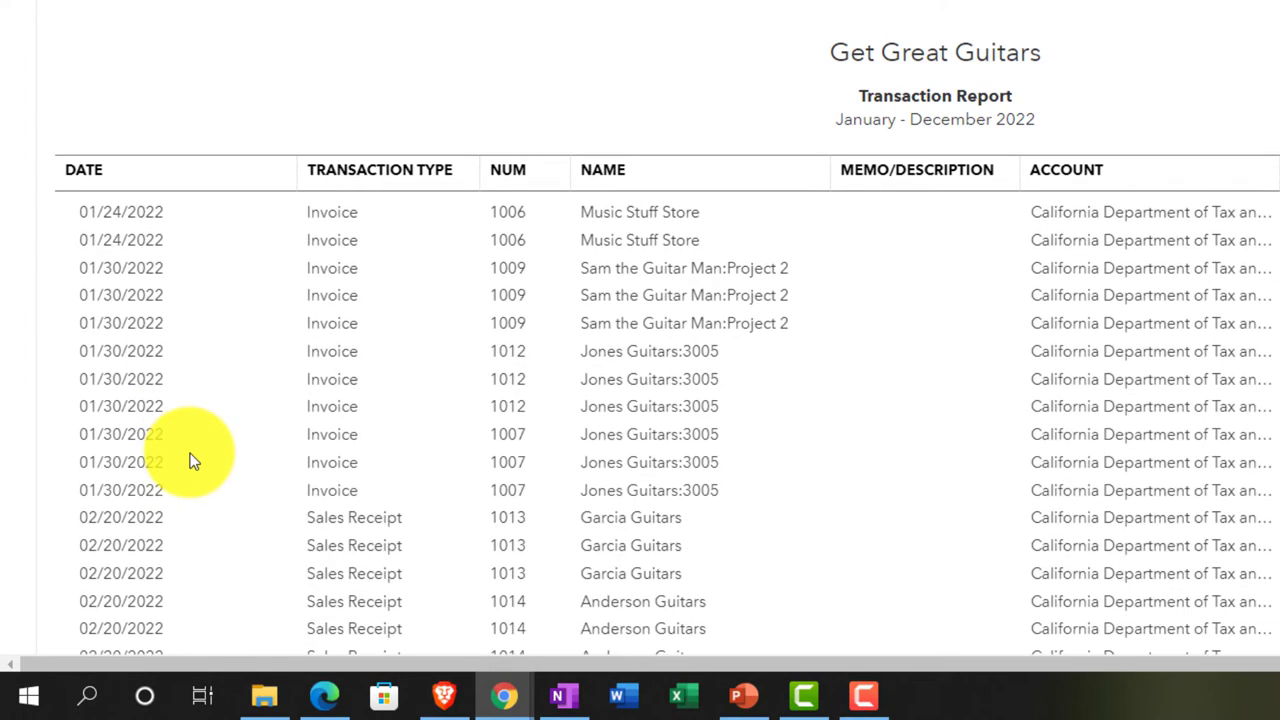
{"action": "scroll", "coordinate": [193, 461], "scroll_direction": "down", "scroll_amount": 1}
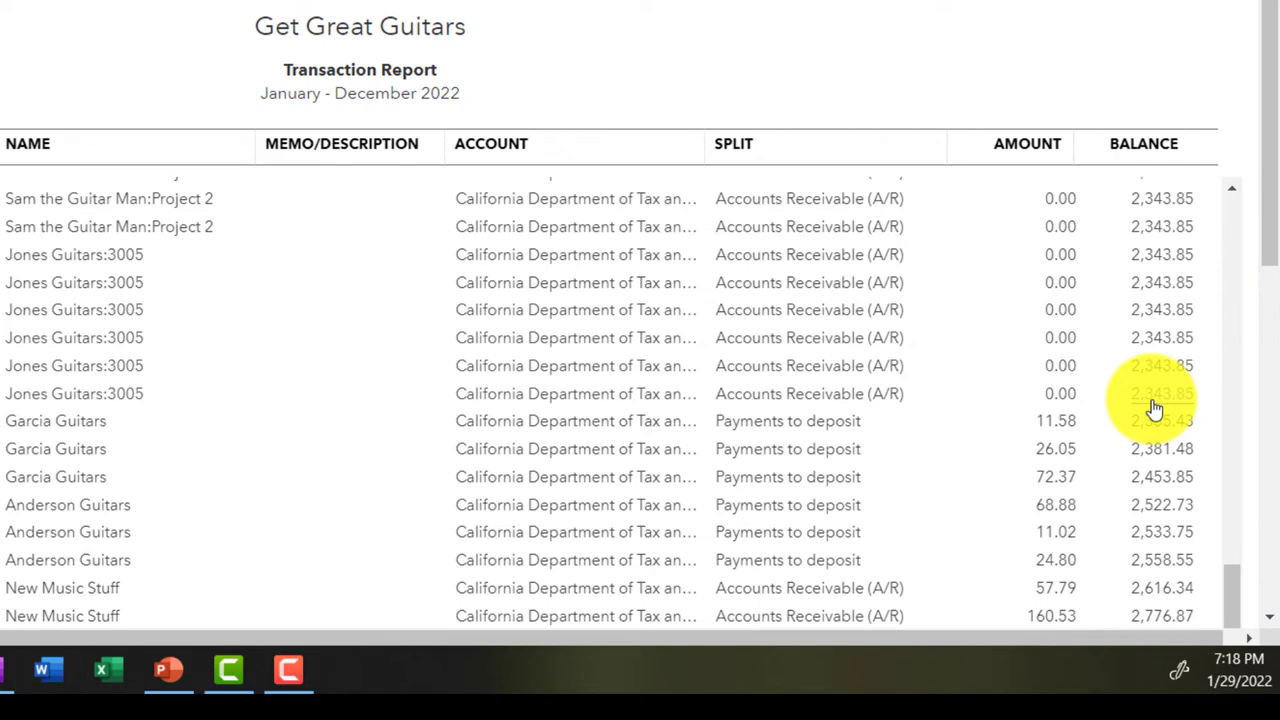
{"action": "scroll", "coordinate": [1155, 408], "scroll_direction": "down", "scroll_amount": 1}
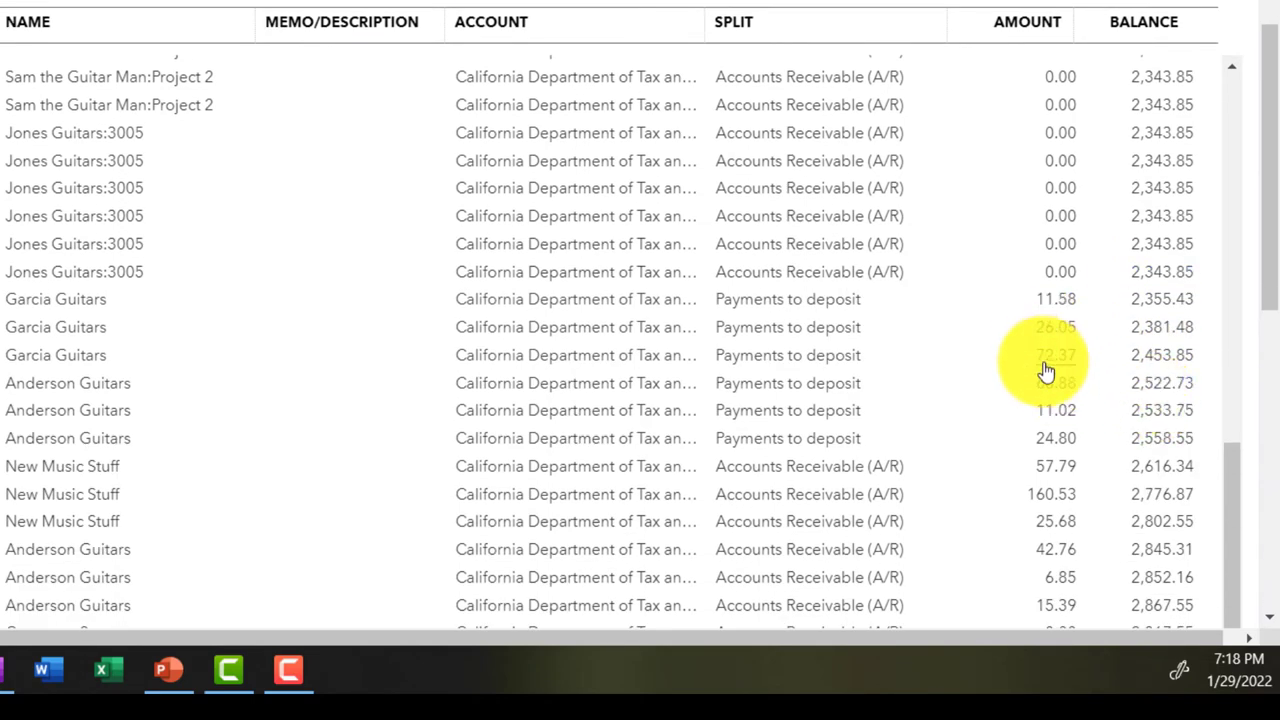
{"action": "scroll", "coordinate": [1057, 390], "scroll_direction": "down", "scroll_amount": 3}
{"action": "scroll", "coordinate": [1060, 395], "scroll_direction": "down", "scroll_amount": 5}
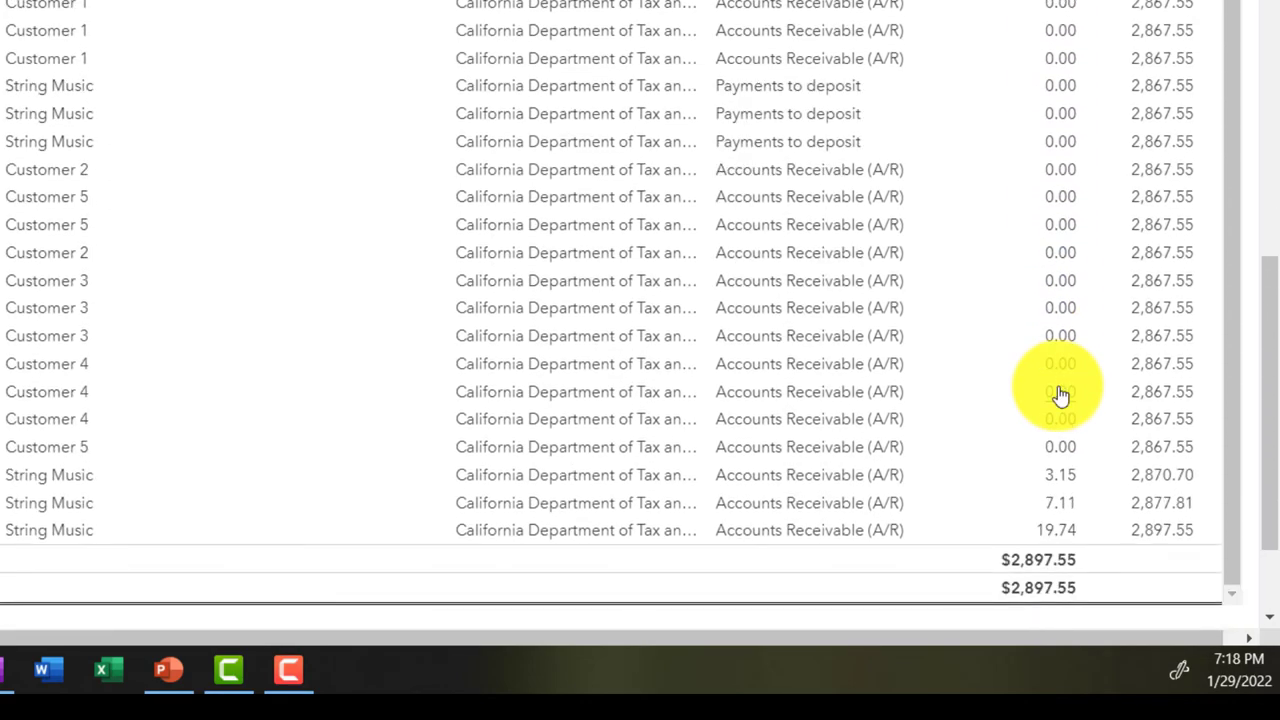
{"action": "scroll", "coordinate": [1060, 395], "scroll_direction": "up", "scroll_amount": 3}
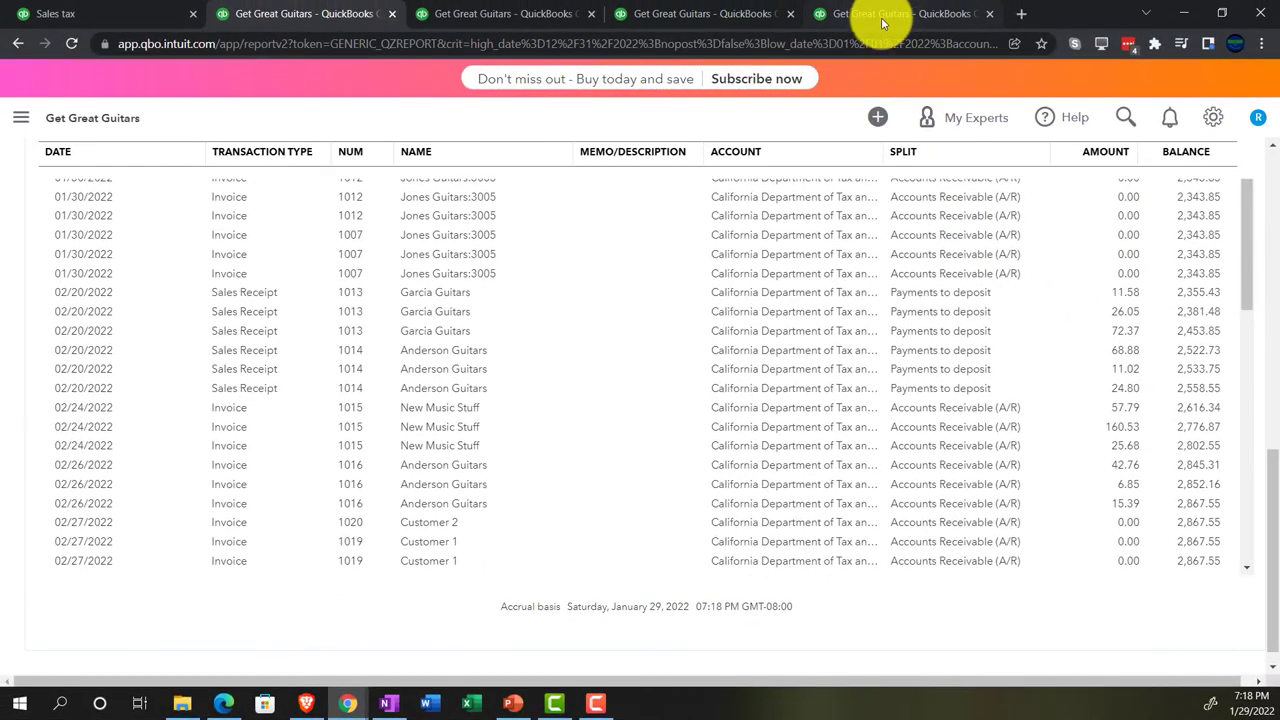
- Switch to the Sales Tax Liability Report tab, set its end date to 02/28/2022 and run it
{"action": "left_click", "coordinate": [882, 22]}
{"action": "scroll", "coordinate": [731, 314], "scroll_direction": "up", "scroll_amount": 2}
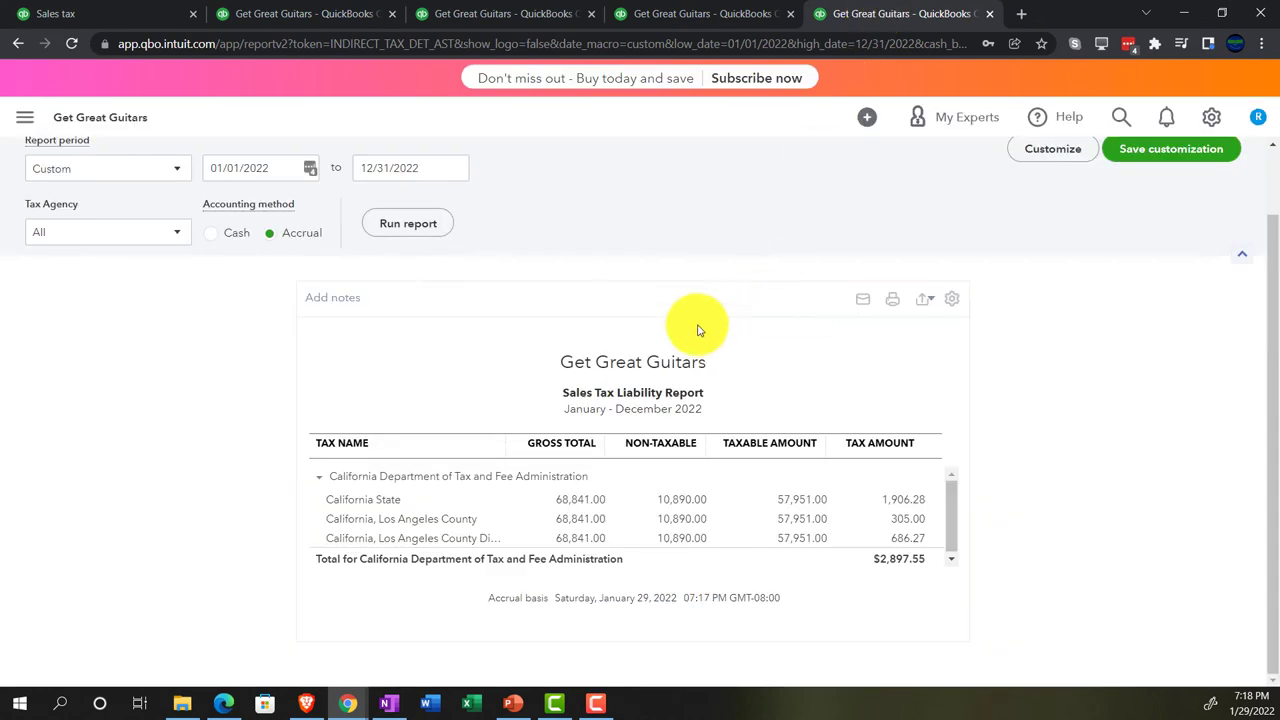
{"action": "left_click_drag", "start_coordinate": [418, 170], "coordinate": [335, 160]}
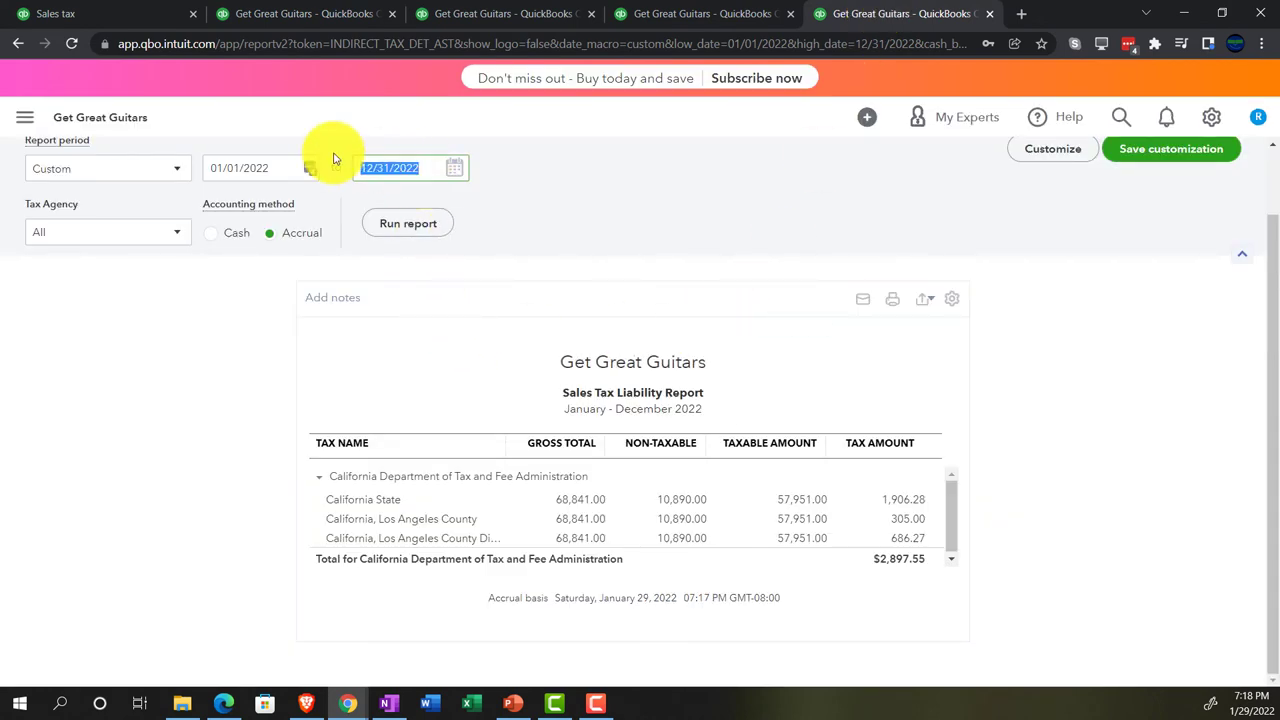
{"action": "type", "text": "02/28/202"}
{"action": "left_click", "coordinate": [420, 230]}
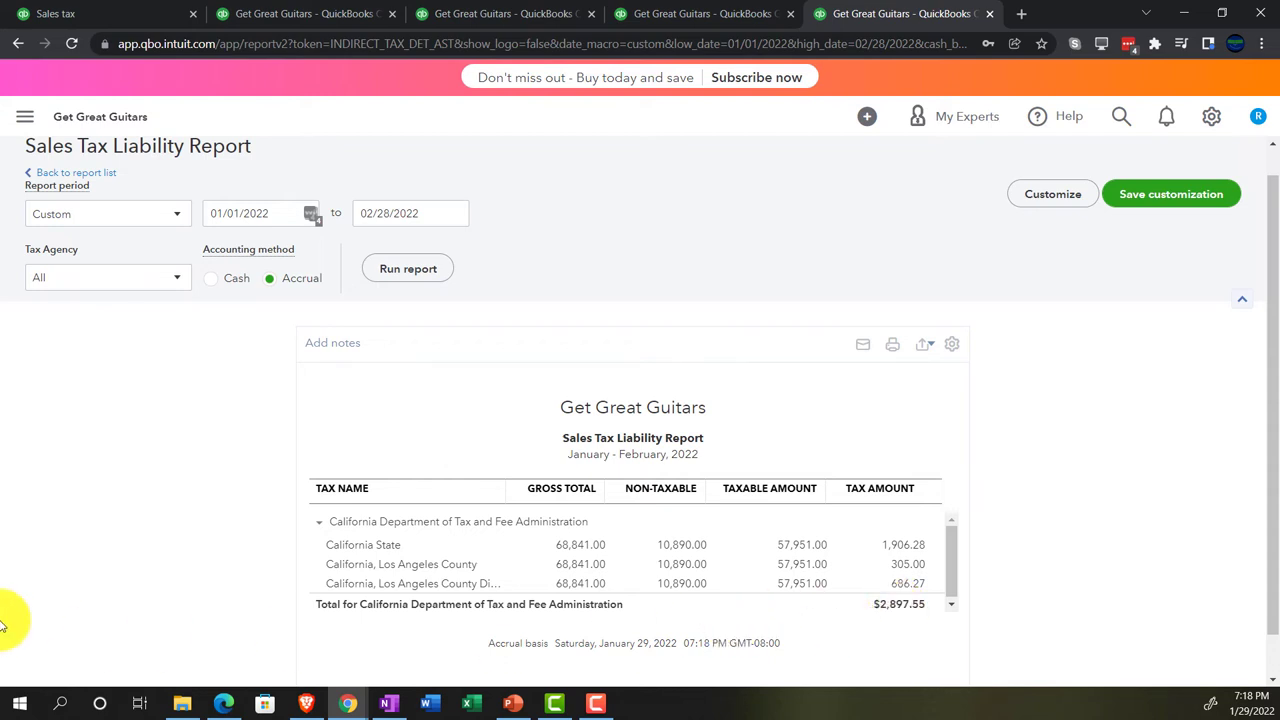
- Switch to the Sales tax tab and open a new check form
{"action": "left_click", "coordinate": [119, 20]}
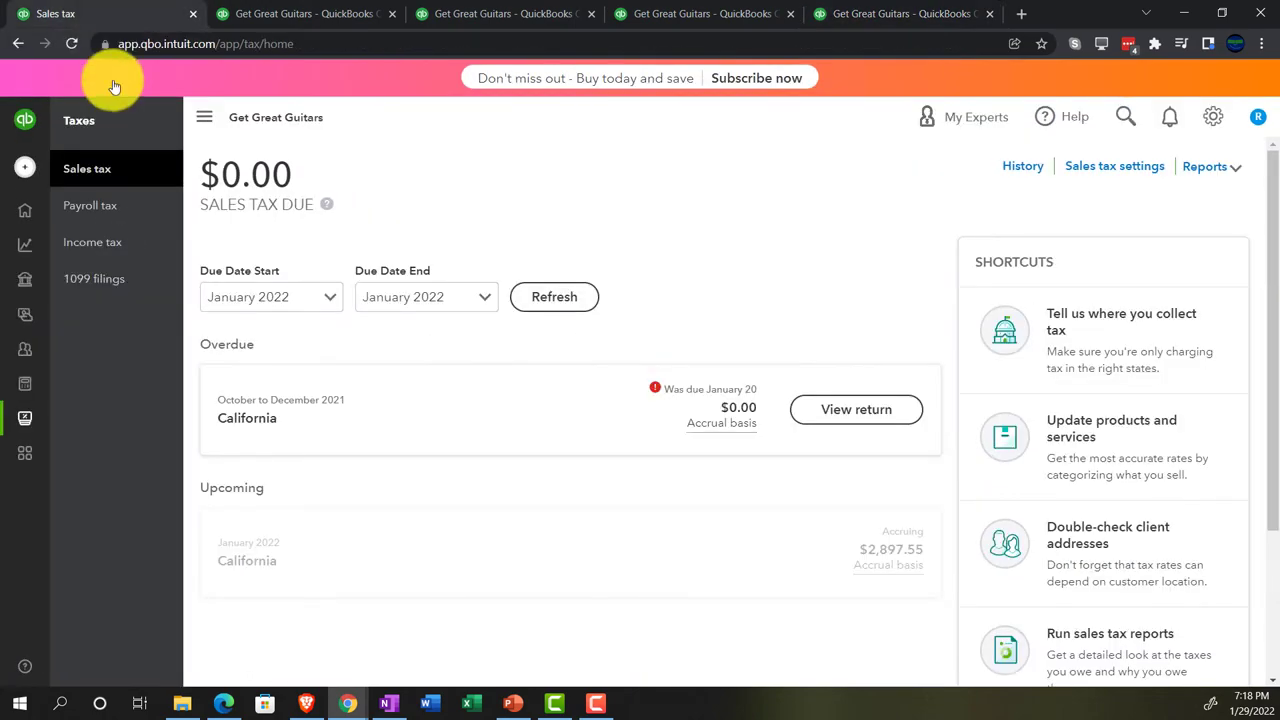
{"action": "mouse_move", "coordinate": [40, 180]}
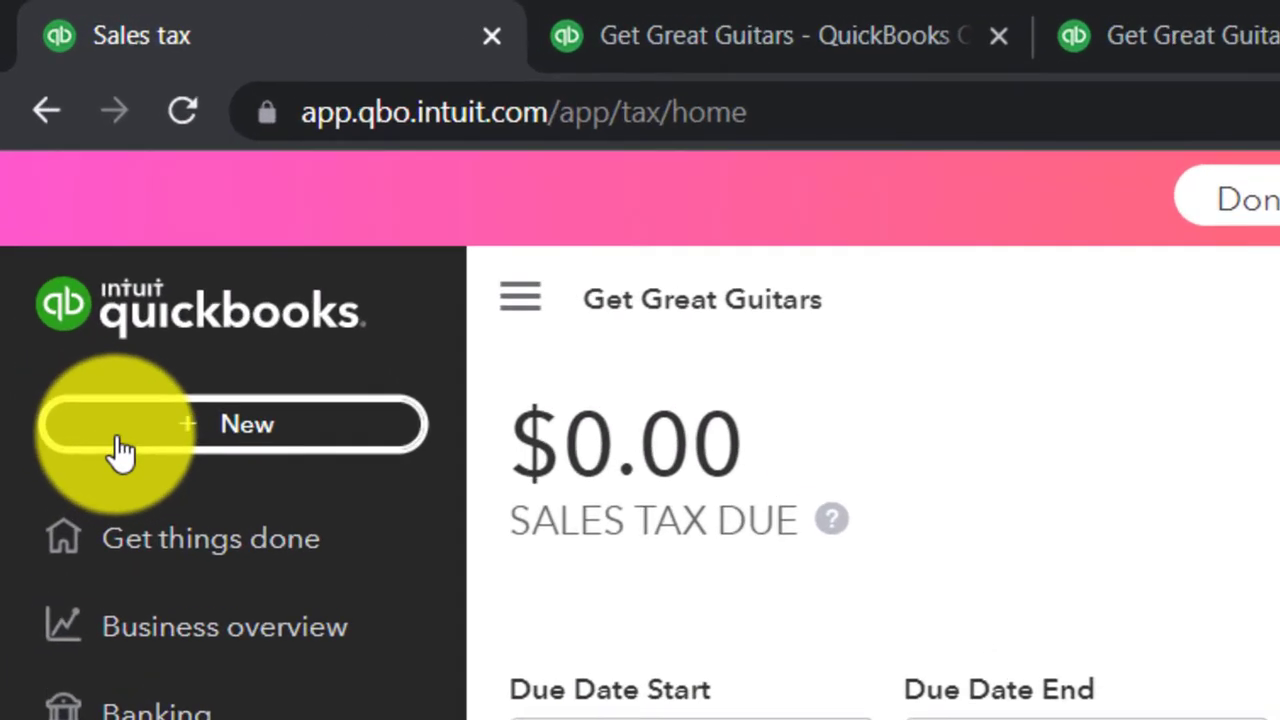
{"action": "left_click", "coordinate": [120, 450]}
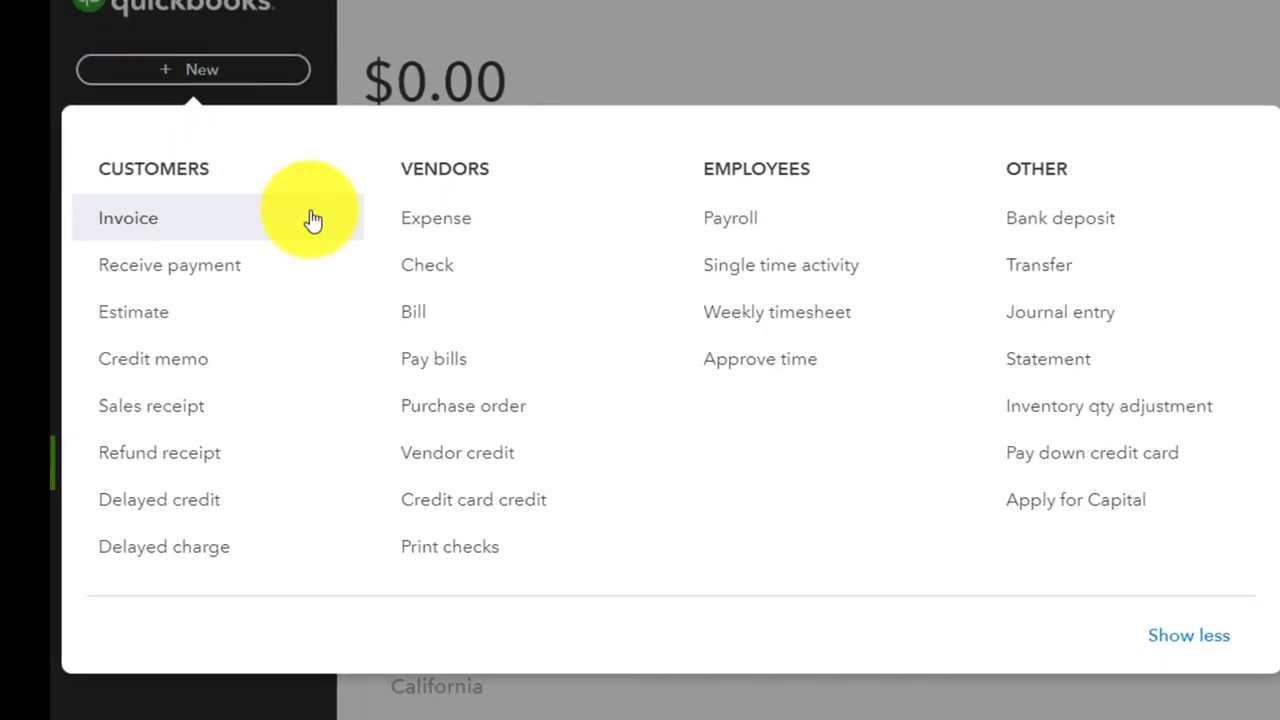
{"action": "left_click", "coordinate": [510, 262]}
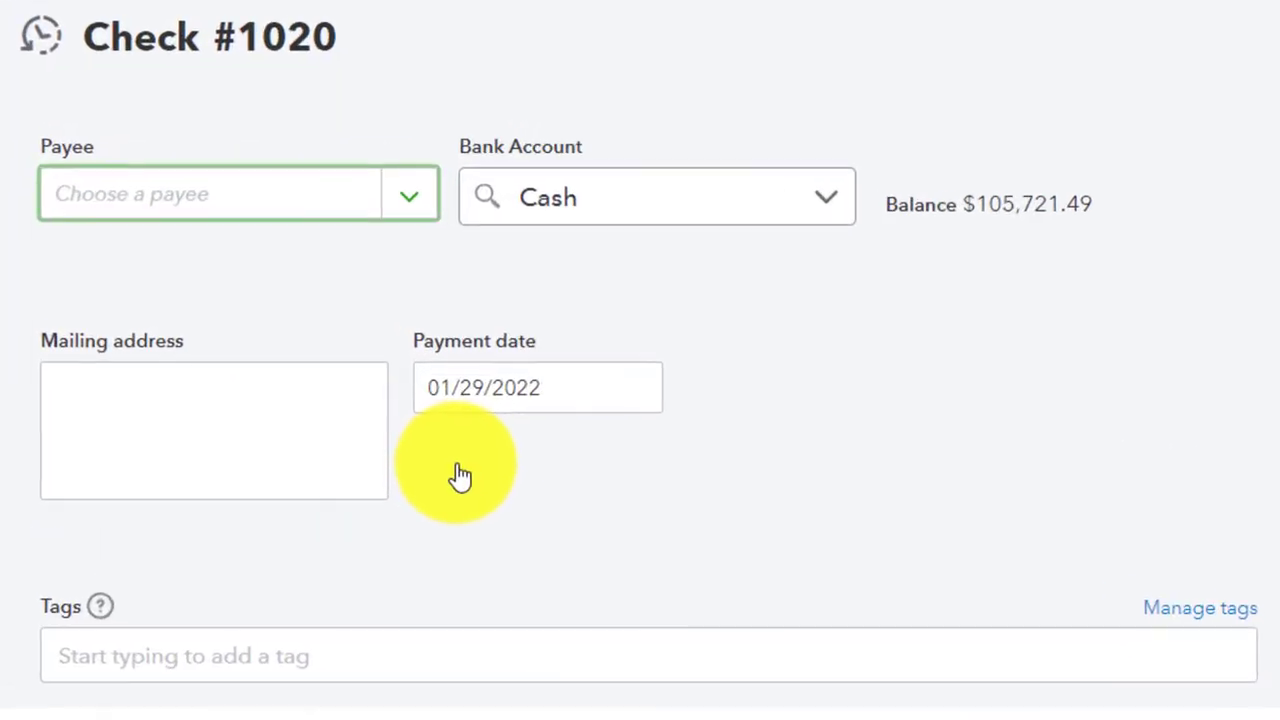
- Add City Tax CA as a new vendor and use it as the check's payee
{"action": "type", "text": "City Tax Ca"}
{"action": "key", "text": "BackSpace"}
{"action": "type", "text": "A"}
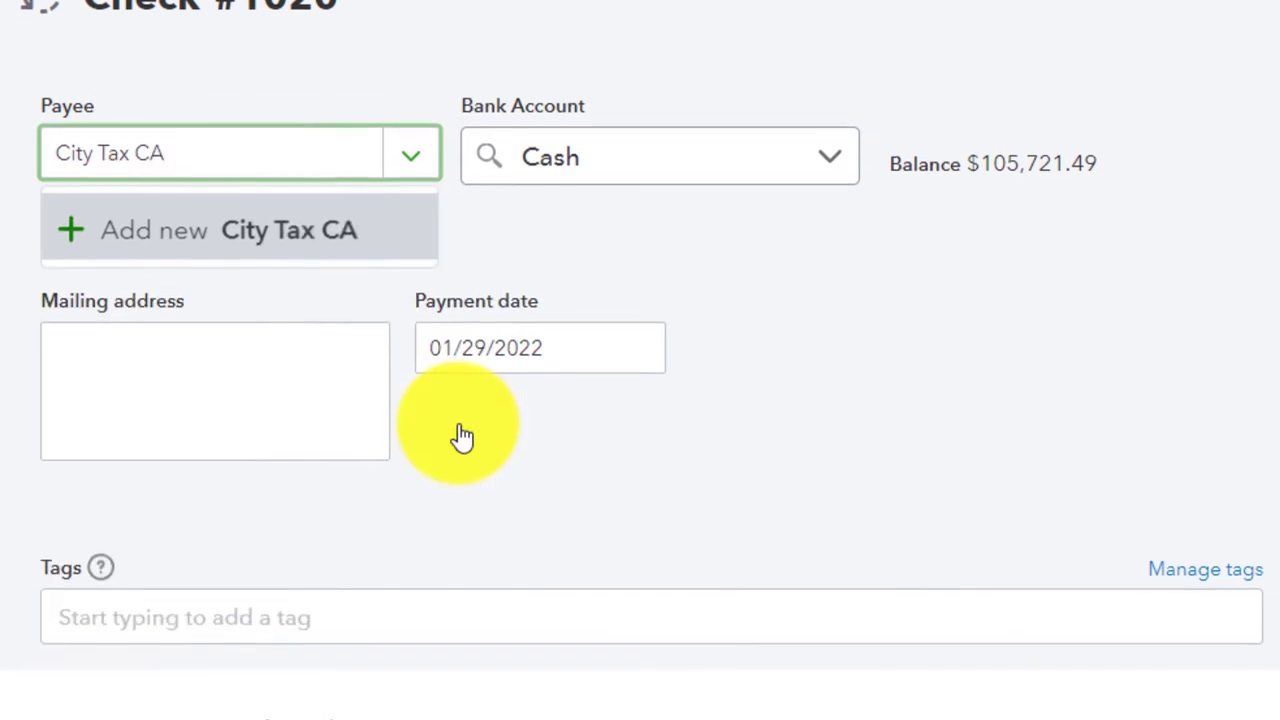
{"action": "key", "text": "Return"}
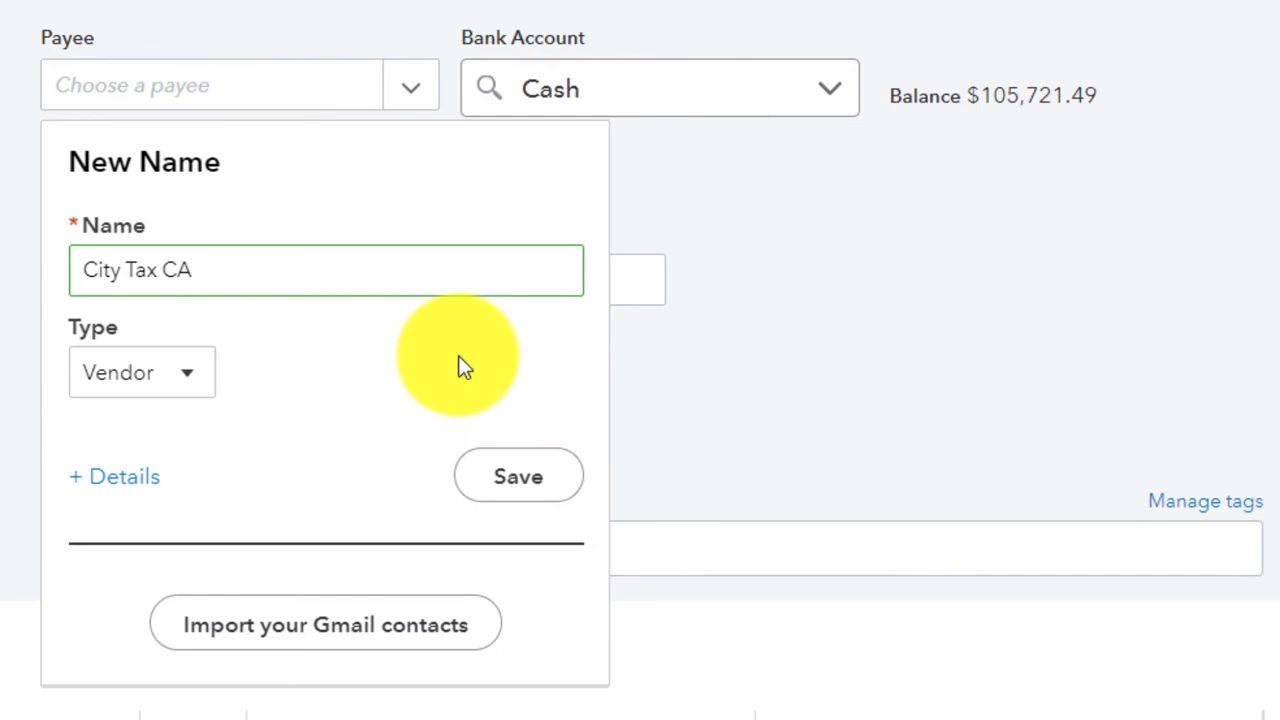
{"action": "left_click", "coordinate": [505, 474]}
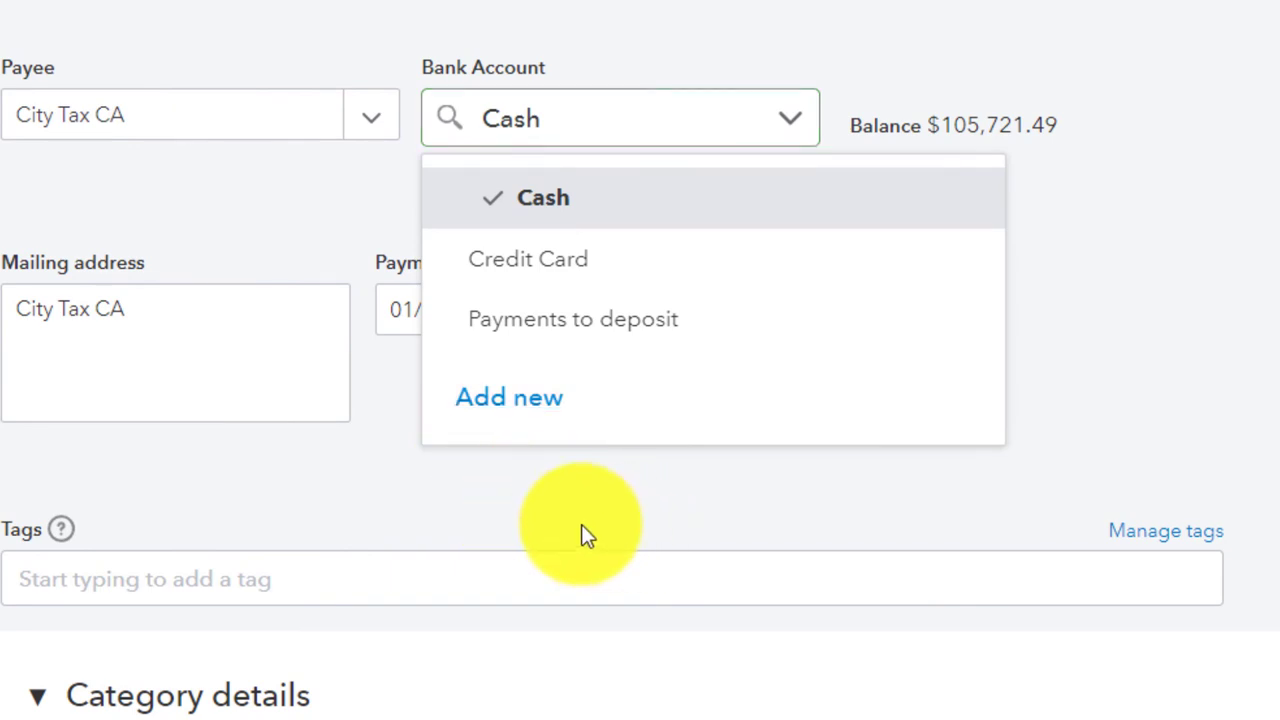
- Keep Cash as the check's bank account and set the payment date to 02/28/2022
{"action": "left_click", "coordinate": [289, 370]}
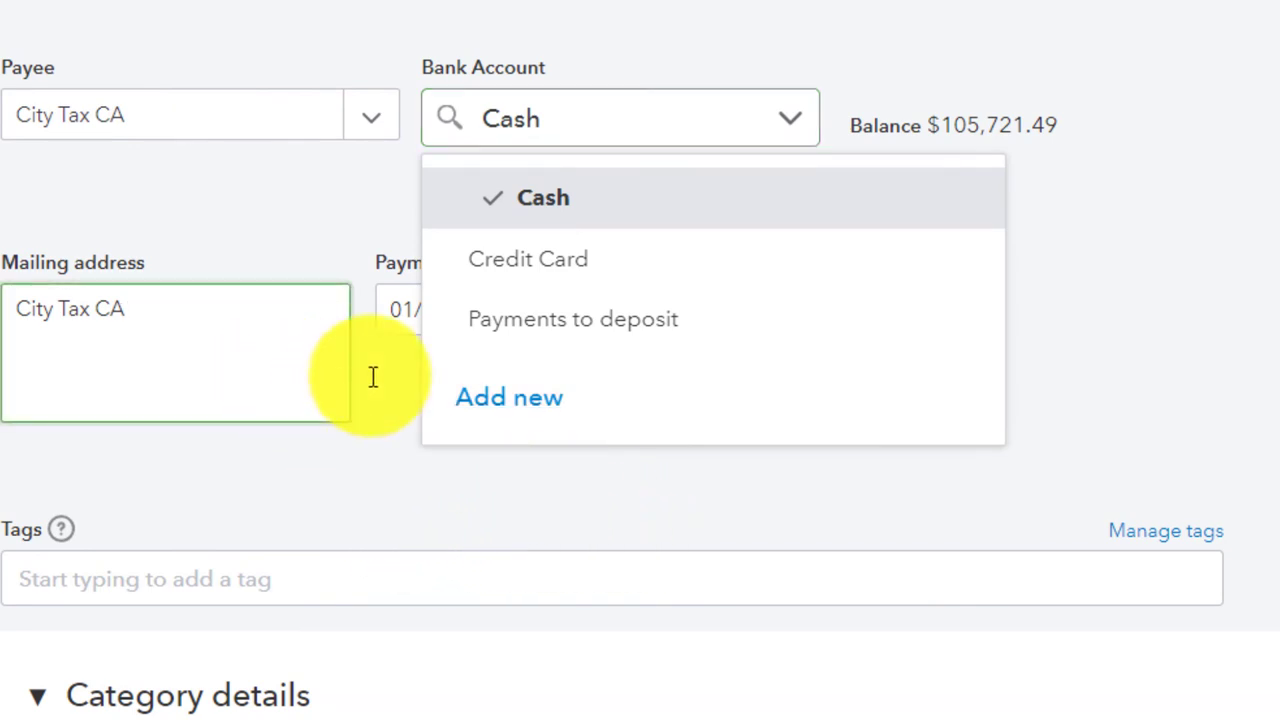
{"action": "left_click", "coordinate": [577, 199]}
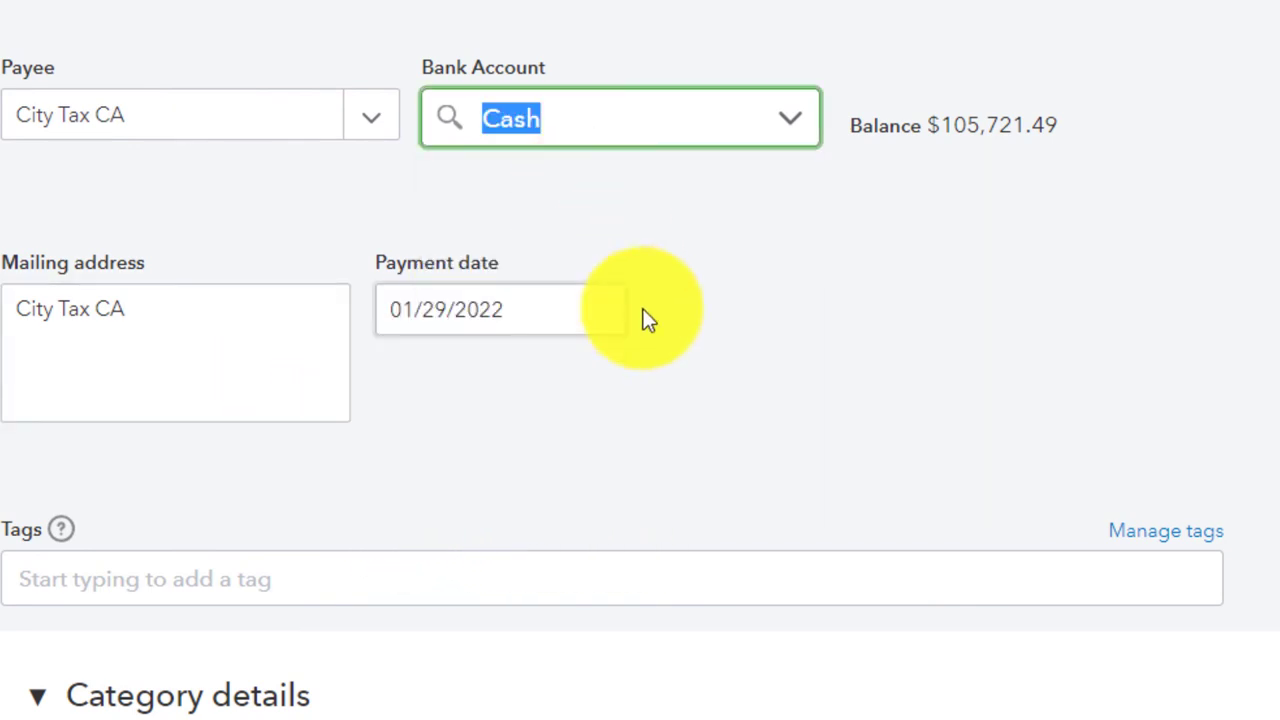
{"action": "left_click", "coordinate": [555, 309]}
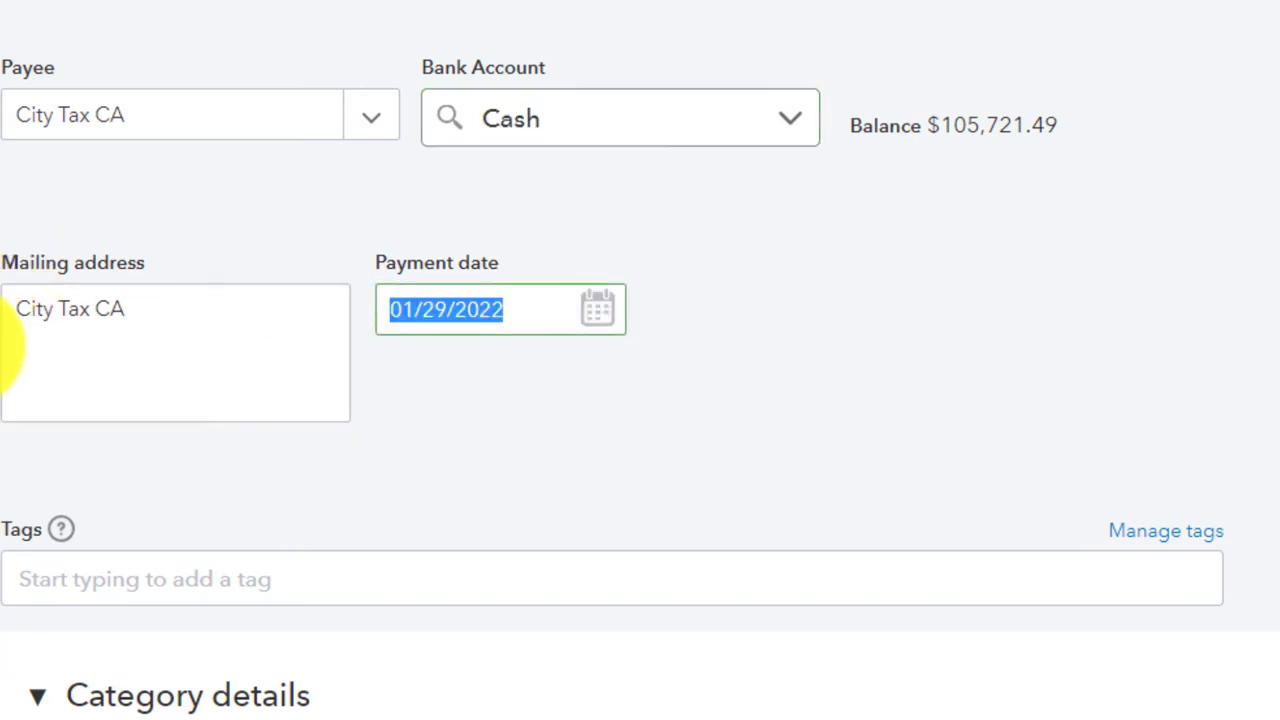
{"action": "type", "text": "022822"}
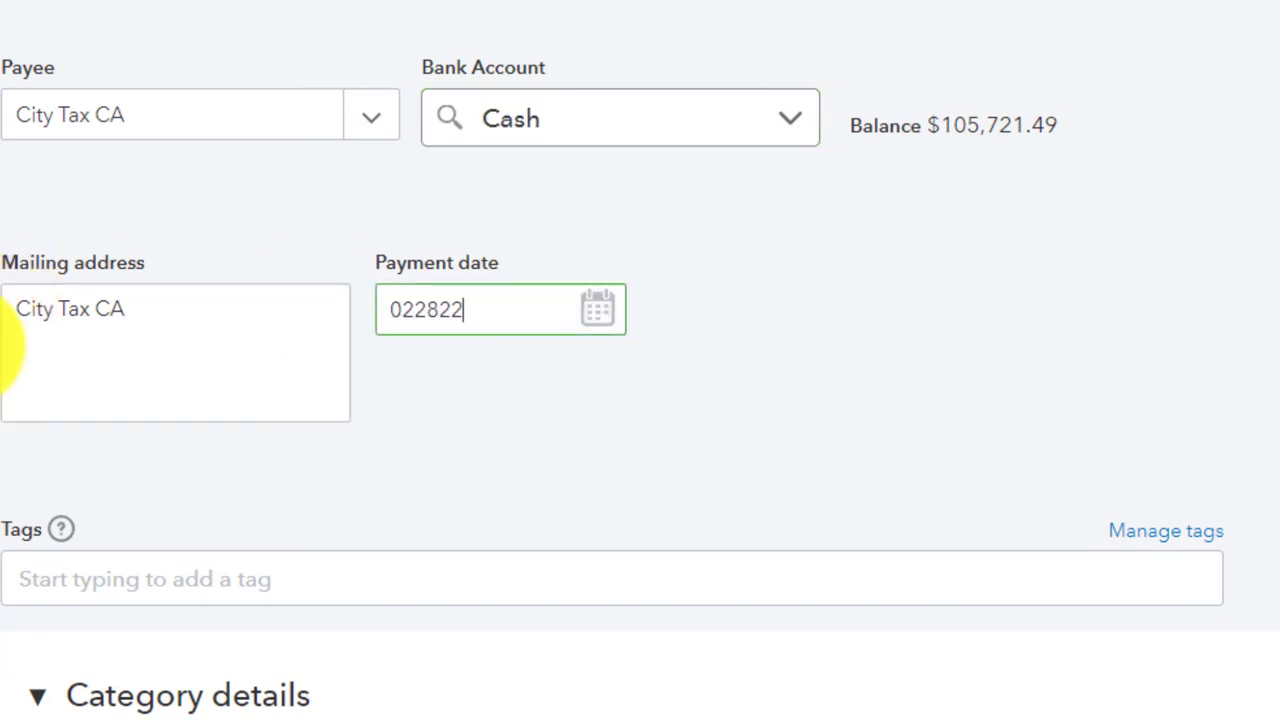
{"action": "key", "text": "Tab"}
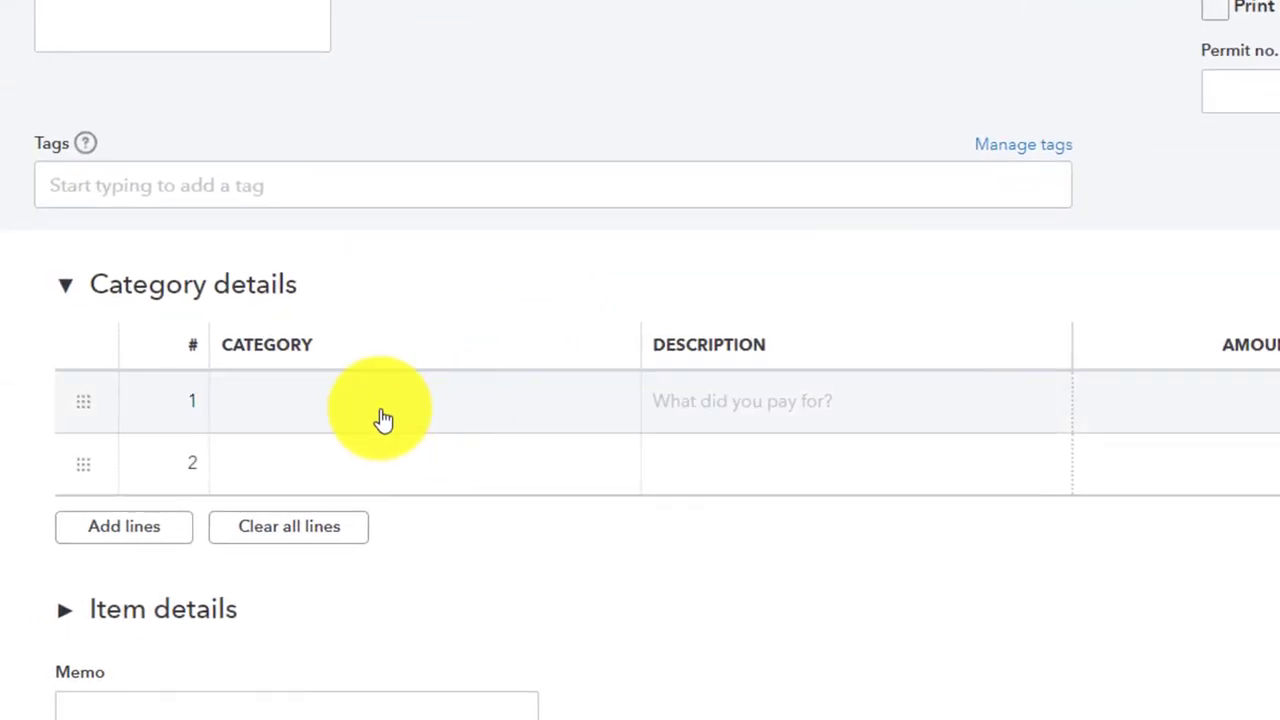
{"action": "left_click", "coordinate": [383, 419]}
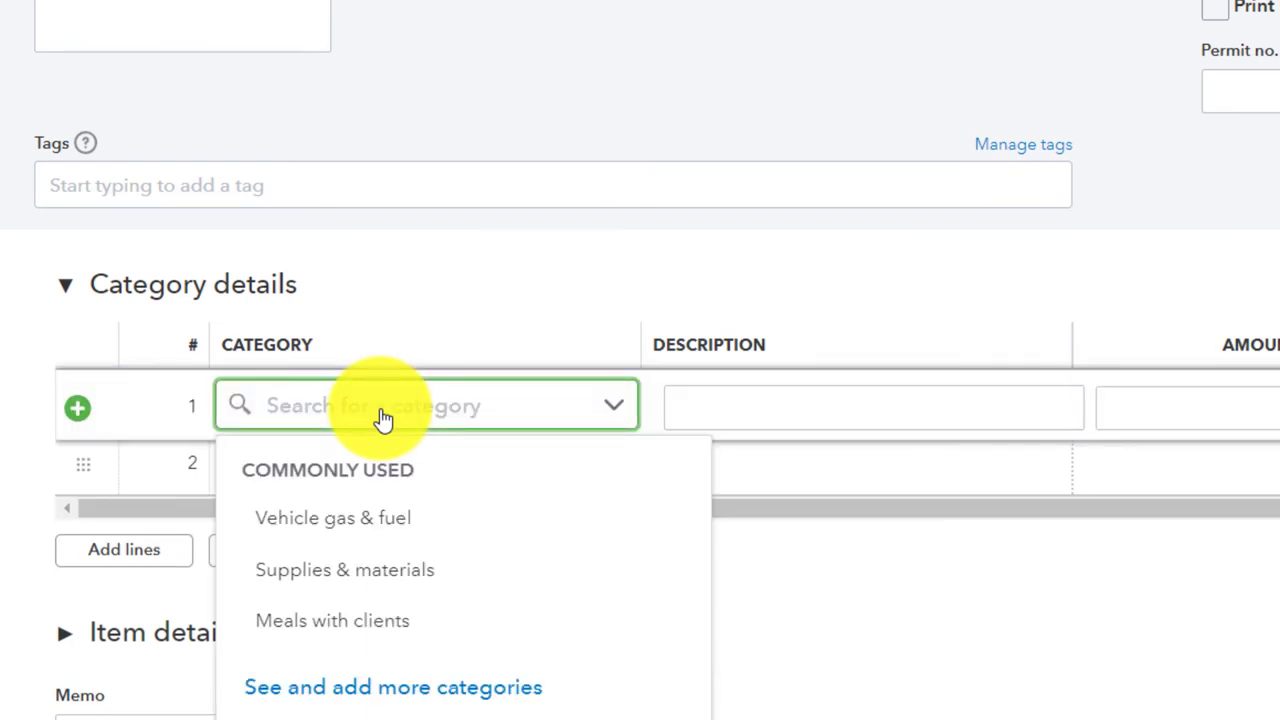
{"action": "type", "text": "sale"}
{"action": "key", "text": "BackSpace"}
{"action": "key", "text": "BackSpace"}
{"action": "key", "text": "BackSpace"}
{"action": "key", "text": "BackSpace"}
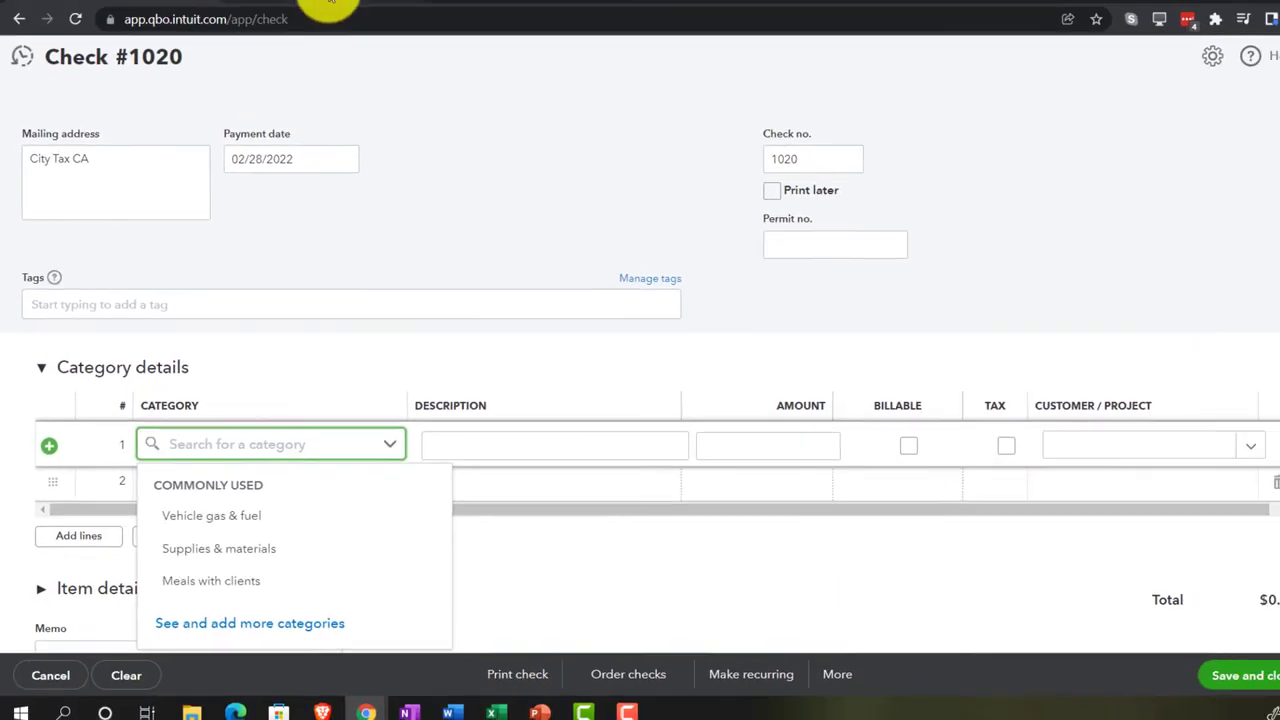
- Look up the sales tax payable account's name in the Transaction Report tab and return to the check
{"action": "left_click", "coordinate": [305, 13]}
{"action": "scroll", "coordinate": [290, 270], "scroll_direction": "up", "scroll_amount": 10}
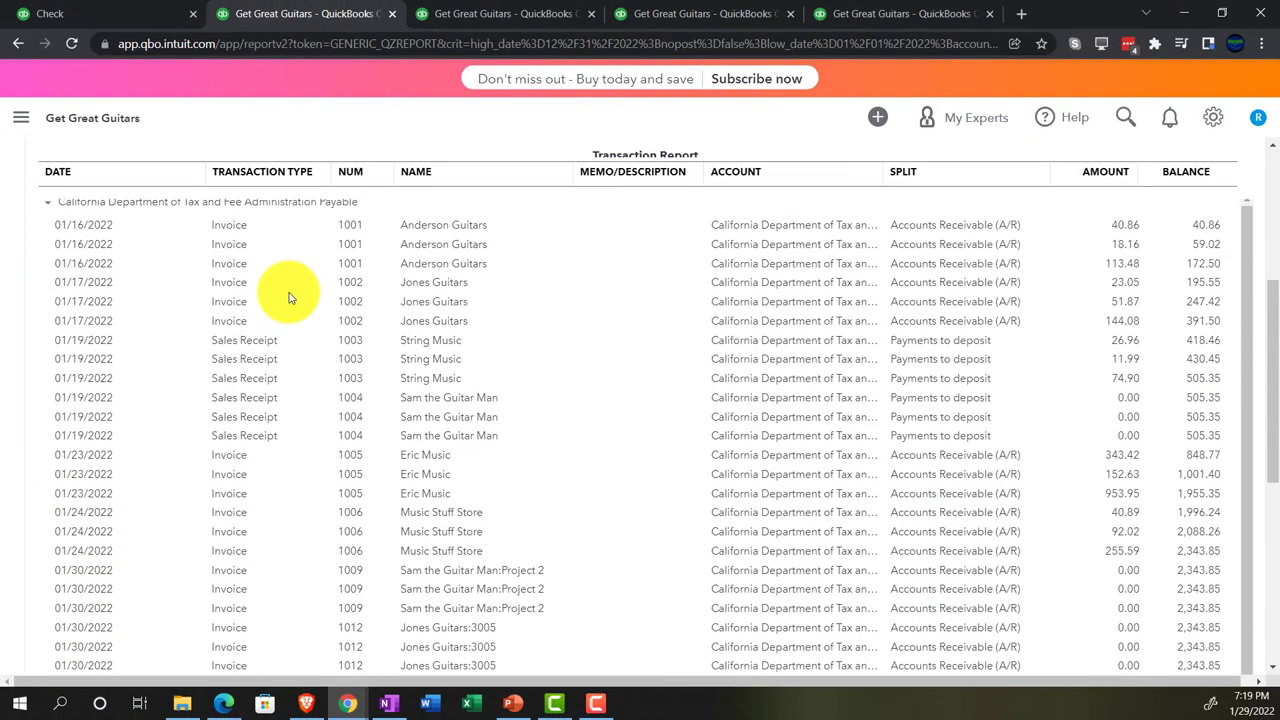
{"action": "scroll", "coordinate": [289, 297], "scroll_direction": "up", "scroll_amount": 1}
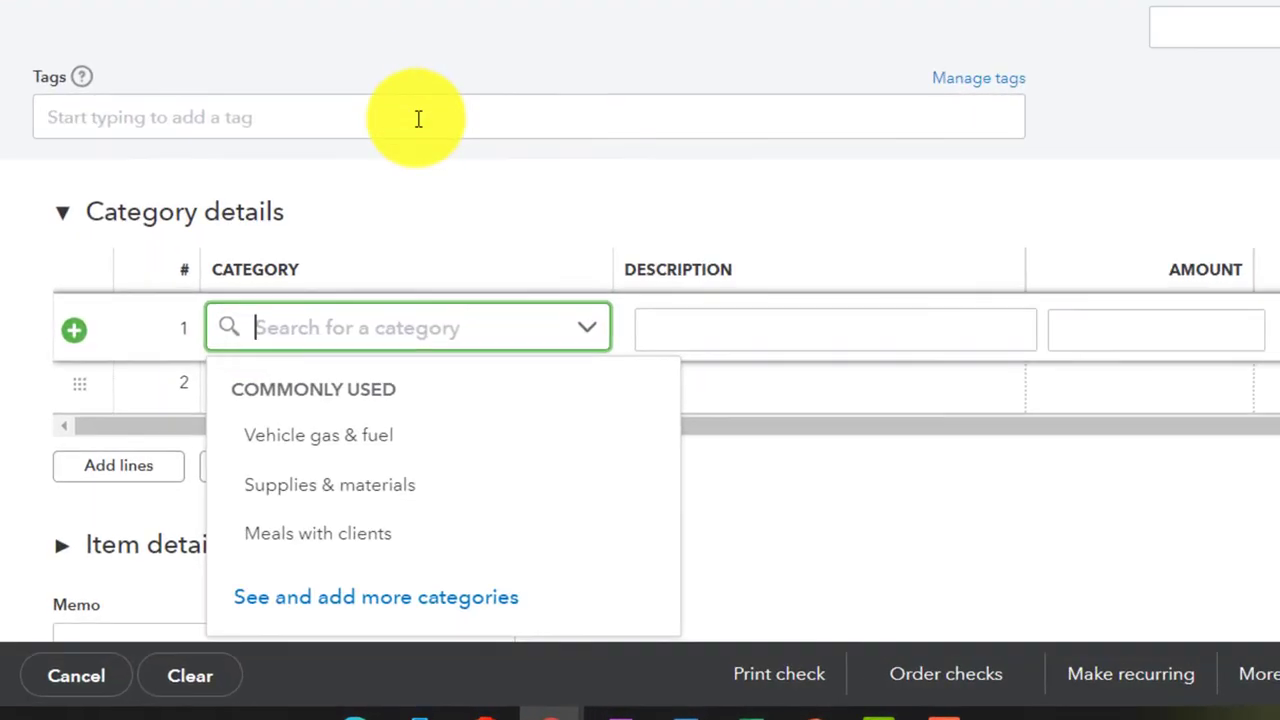
- Assign the check's first line to California Department of Tax and Fee Administration Payable with an amount of 1,875.09
{"action": "type", "text": "C"}
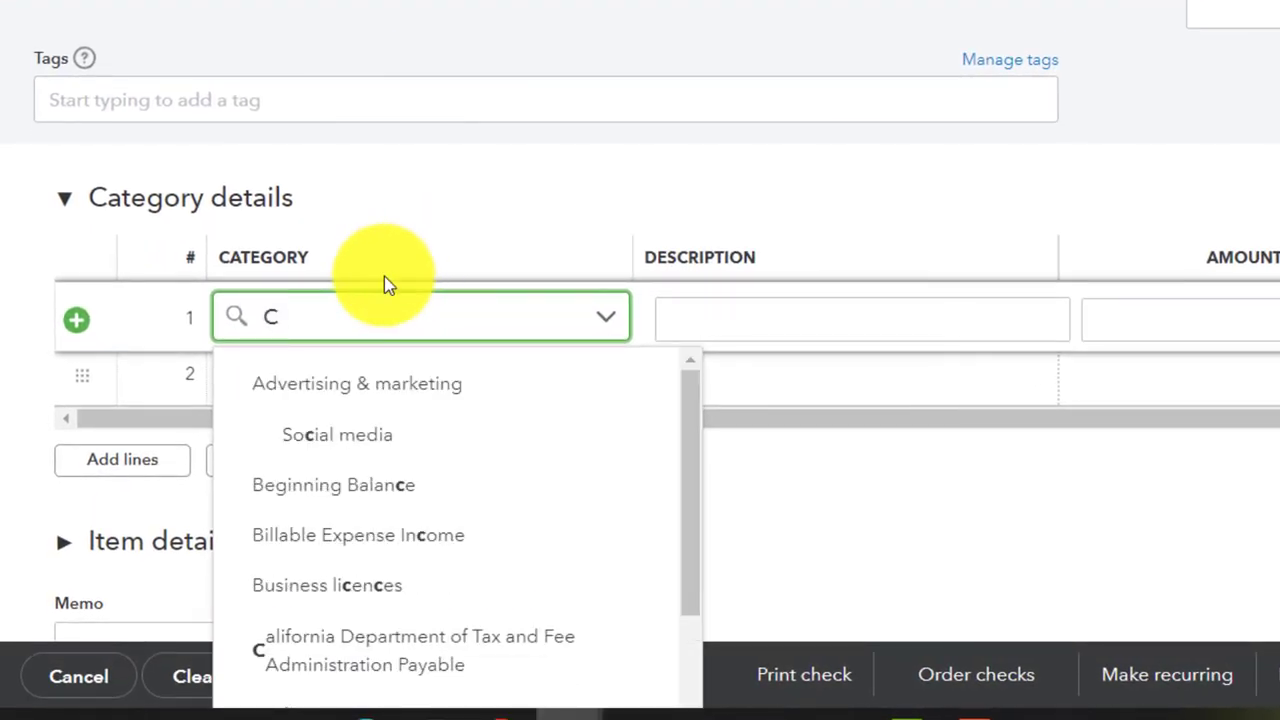
{"action": "type", "text": "ali"}
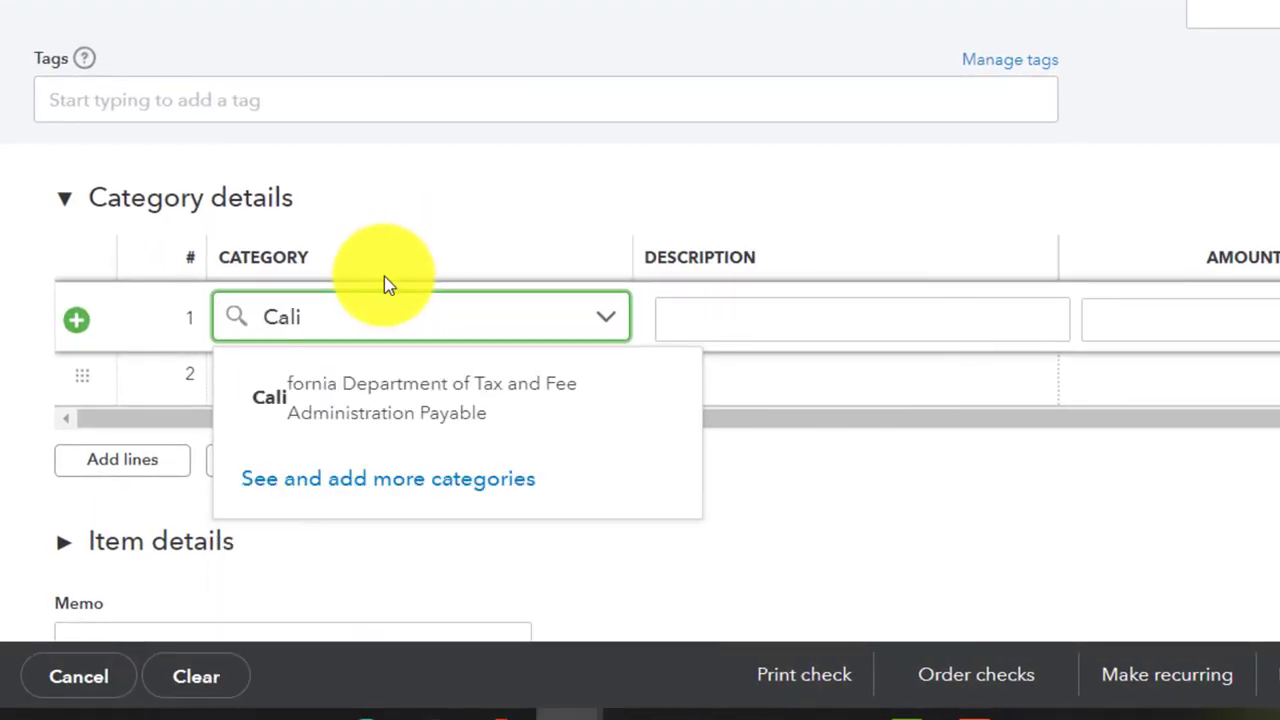
{"action": "key", "text": "Down"}
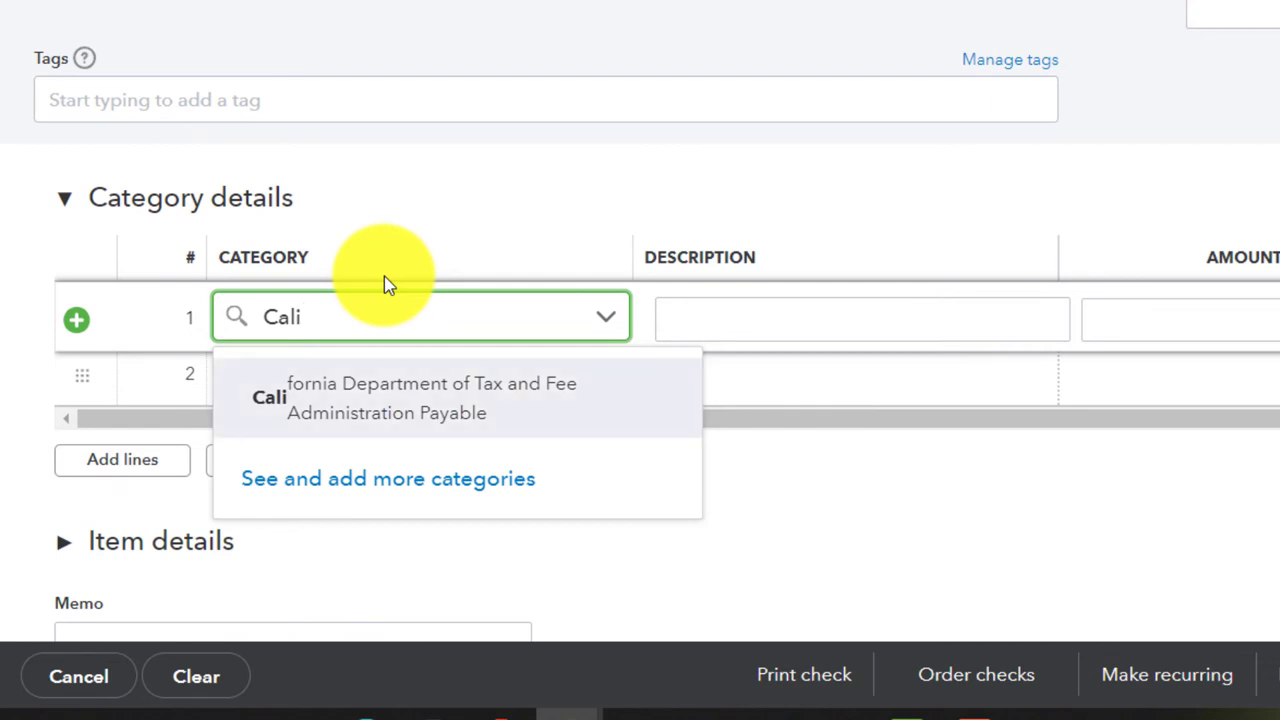
{"action": "key", "text": "Down"}
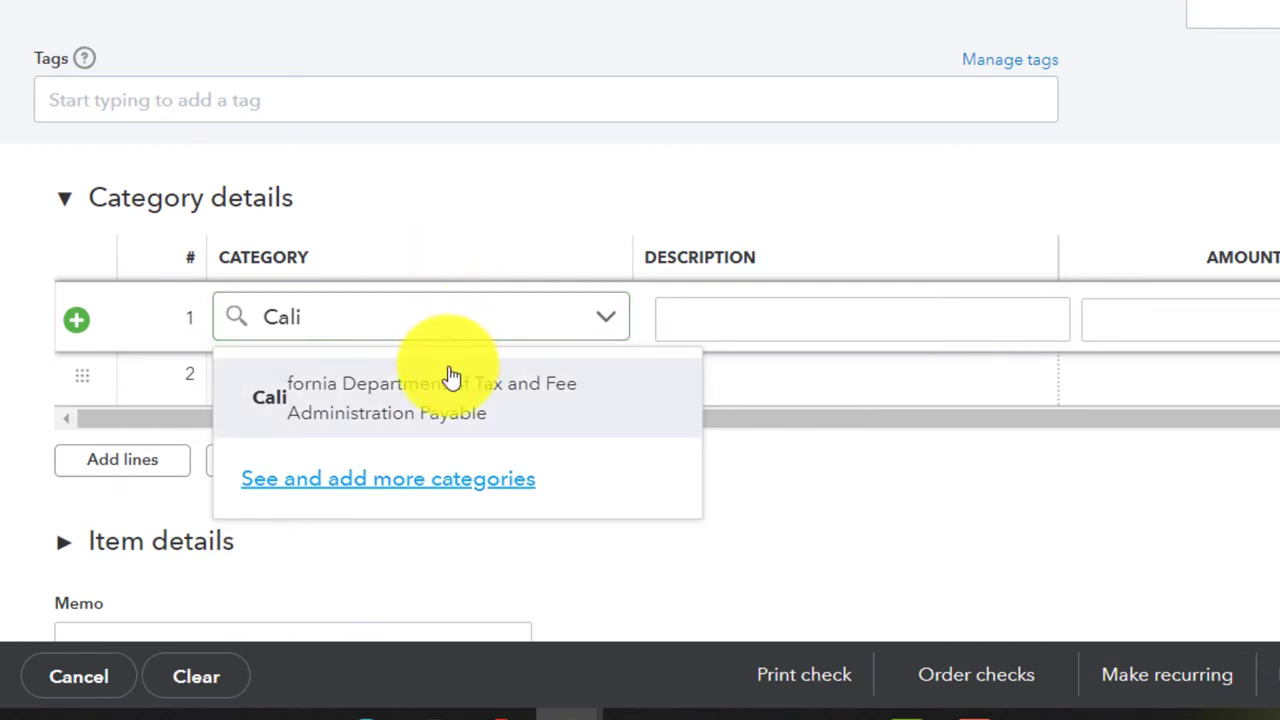
{"action": "left_click", "coordinate": [429, 400]}
{"action": "key", "text": "Tab"}
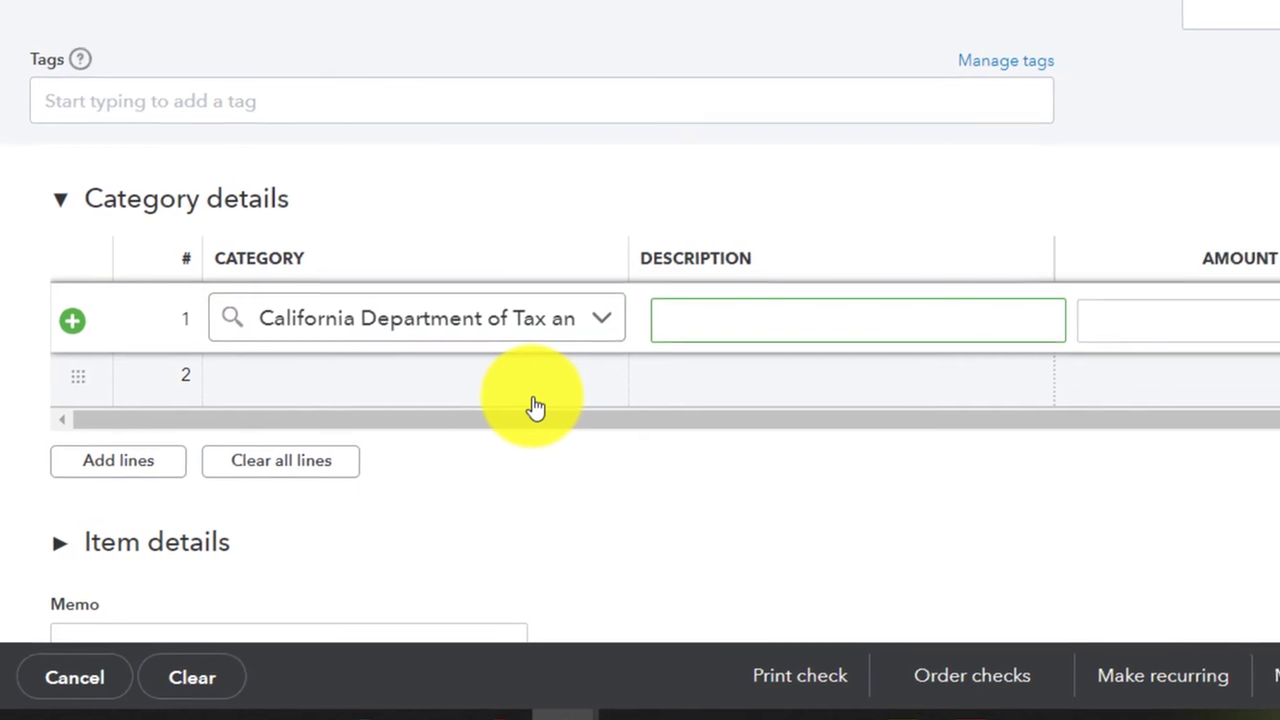
{"action": "key", "text": "Tab"}
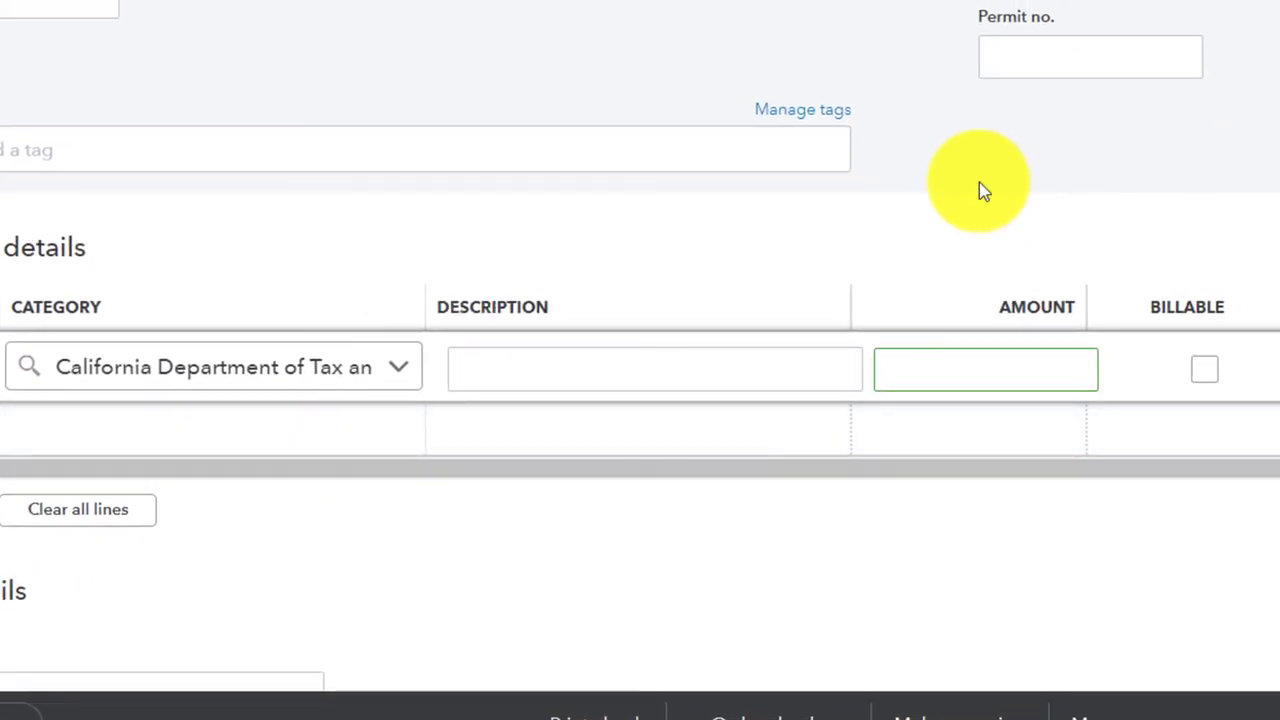
{"action": "type", "text": "1,875.09"}
{"action": "key", "text": "Tab"}
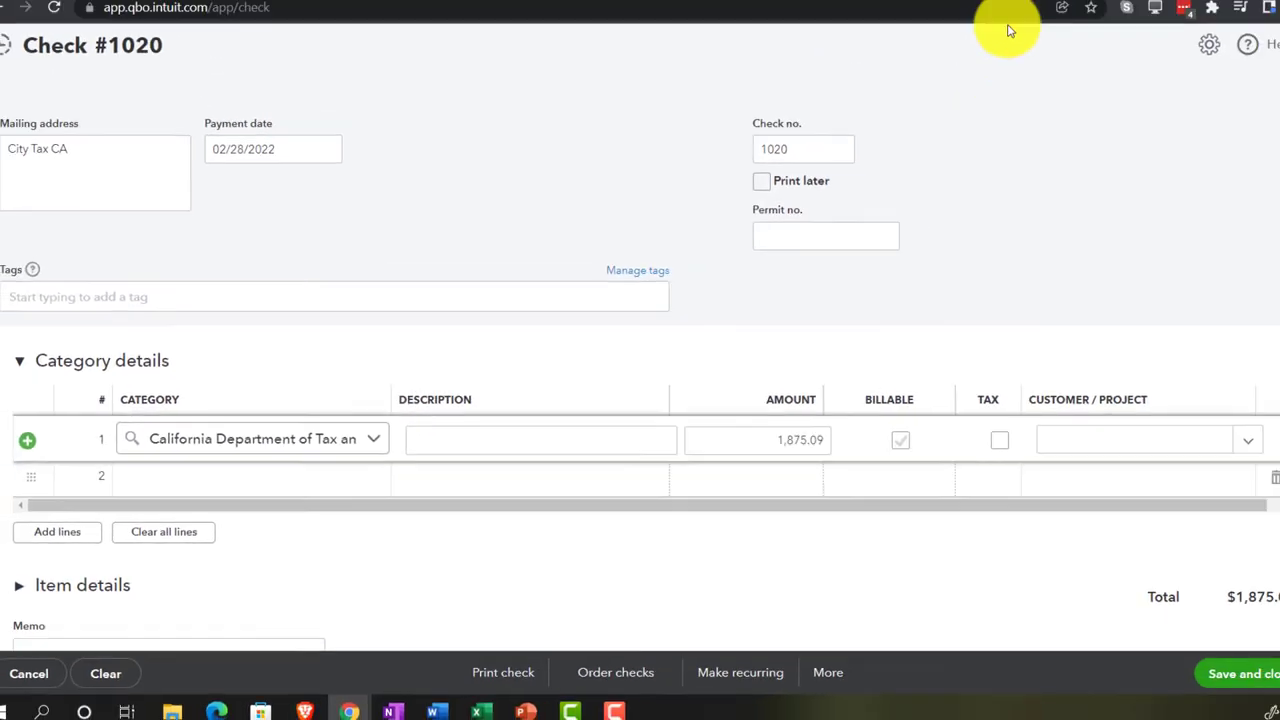
- Review the Sales Tax Liability Report's tax amounts, return to the City Tax CA check, and save it while starting a new check
{"action": "left_click", "coordinate": [922, 16]}
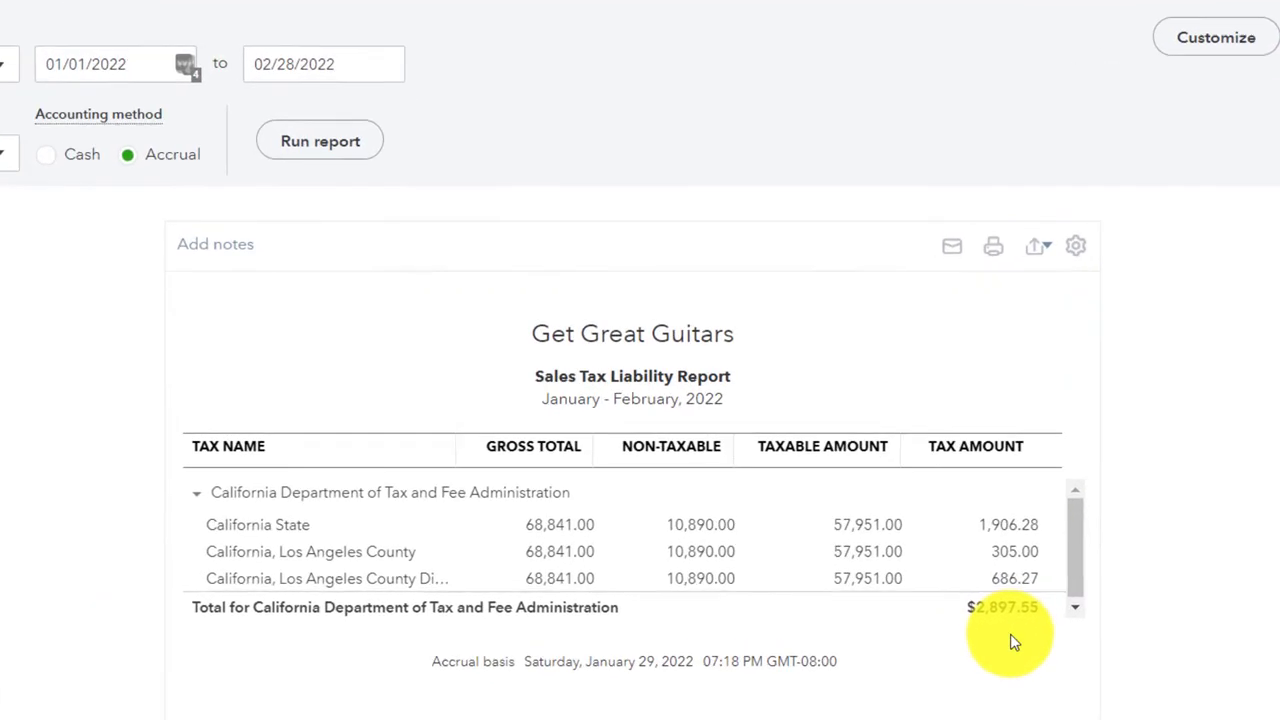
{"action": "left_click", "coordinate": [50, 13]}
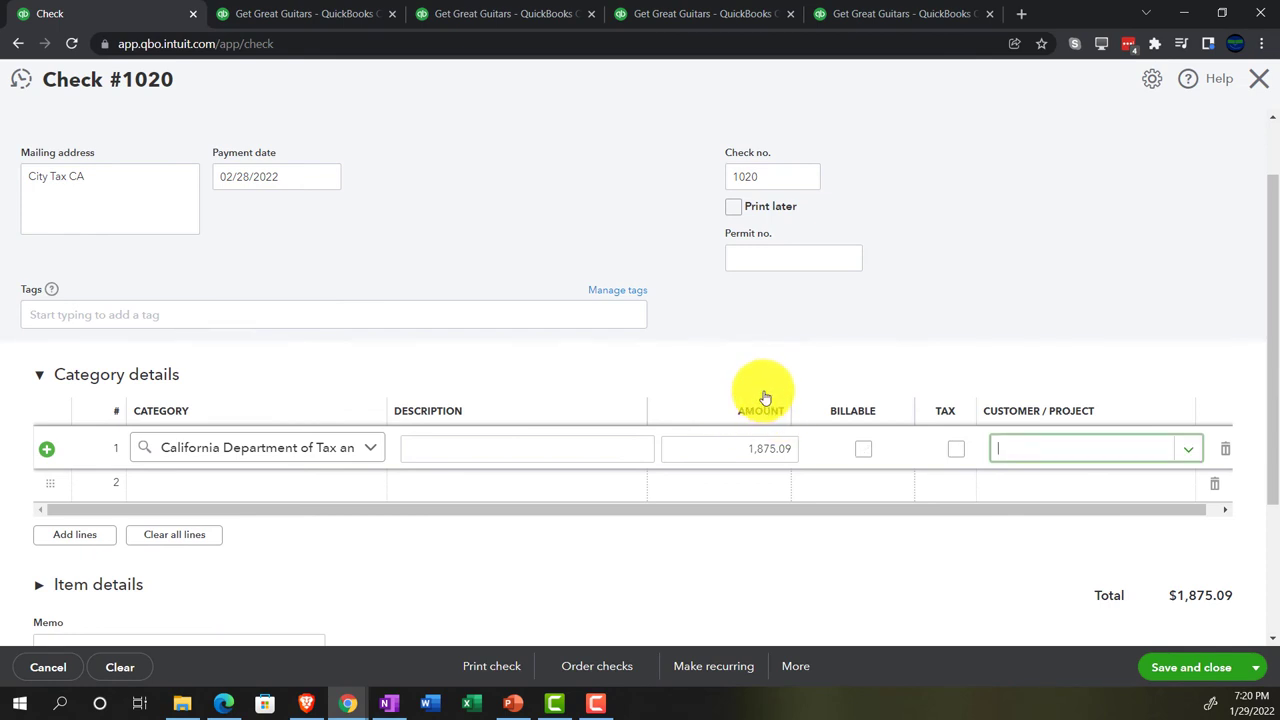
{"action": "key", "text": "Return"}
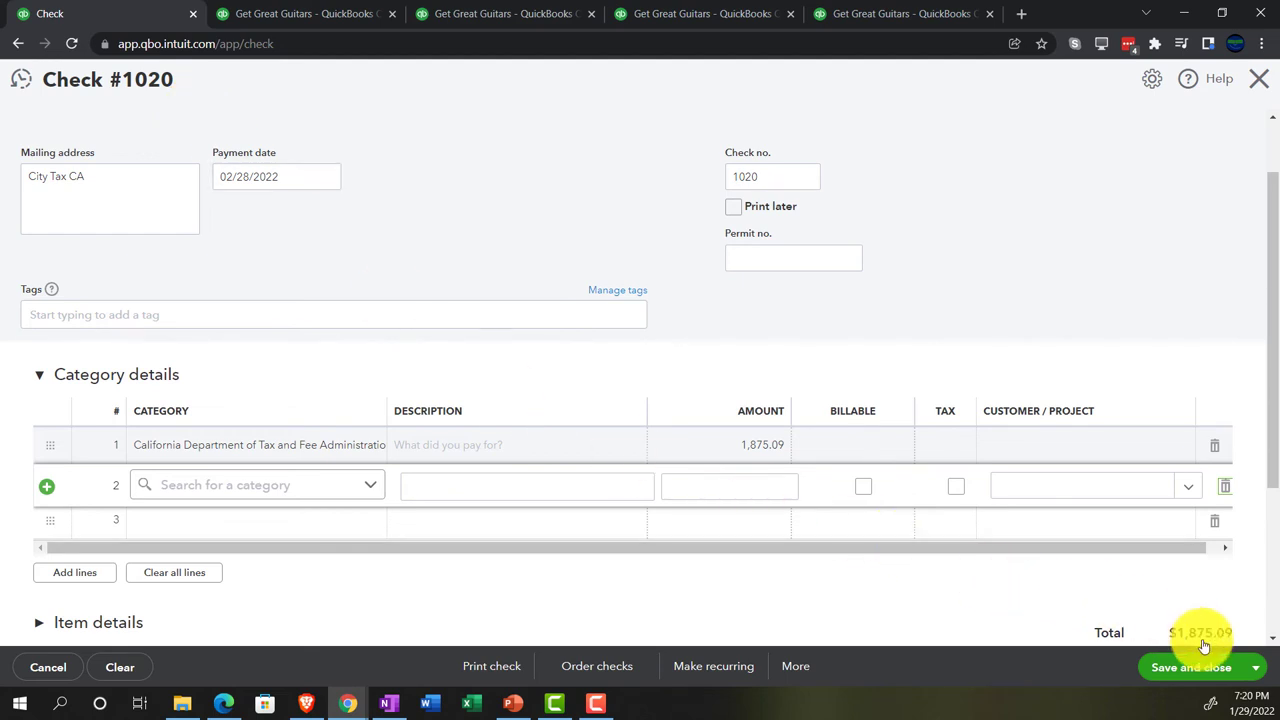
{"action": "left_click", "coordinate": [1252, 676]}
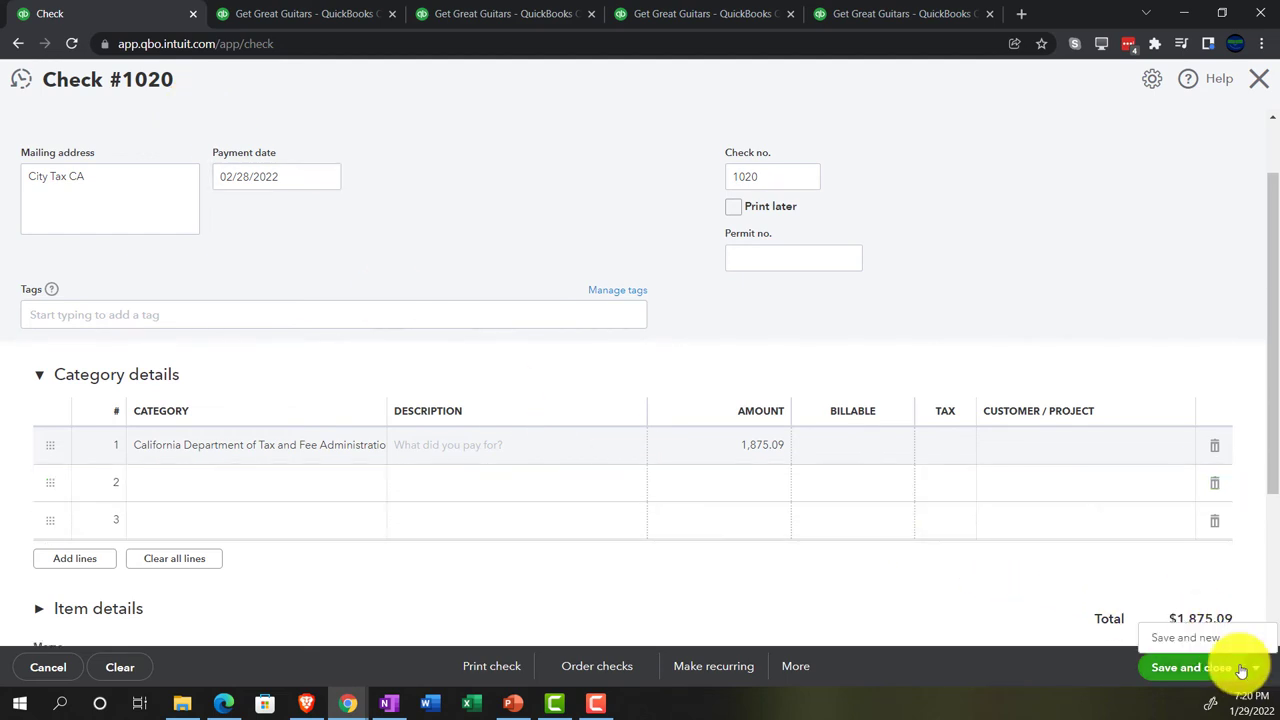
{"action": "left_click", "coordinate": [1196, 640]}
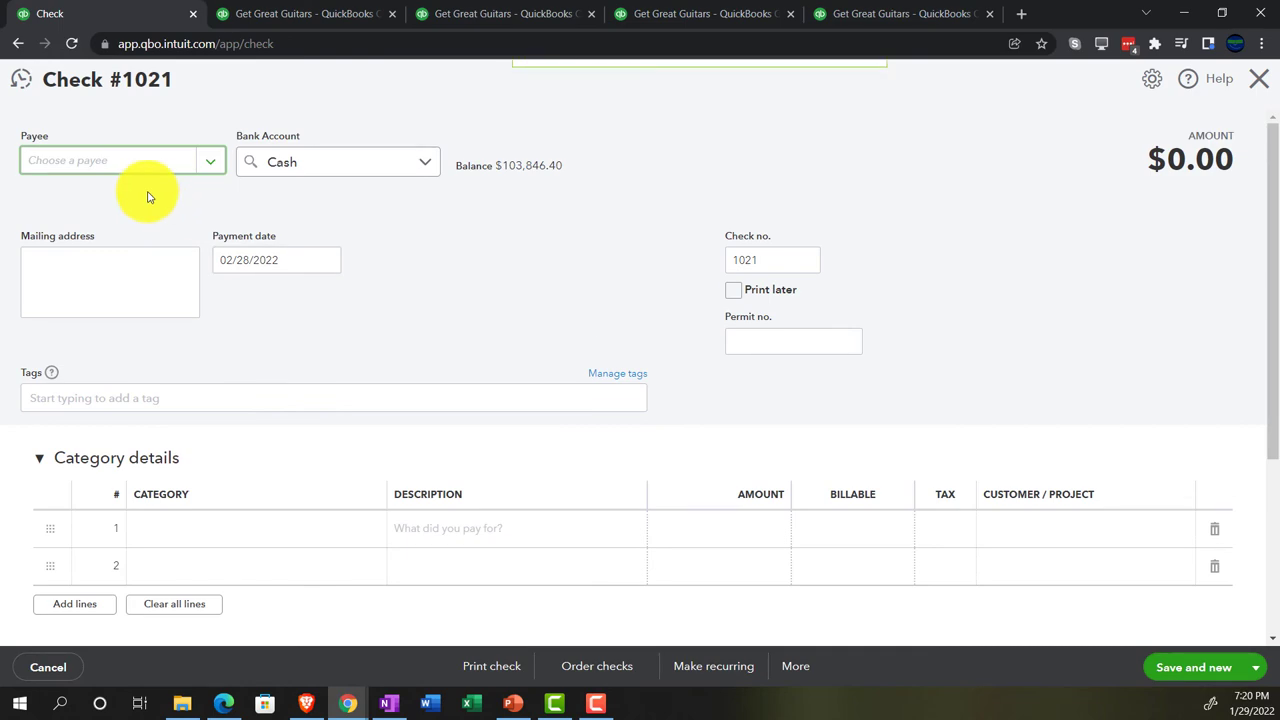
- Add State Sales Tax CA as a new vendor and payee, keeping Cash and the 02/28/2022 payment date
{"action": "type", "text": "State Sales Tax CA"}
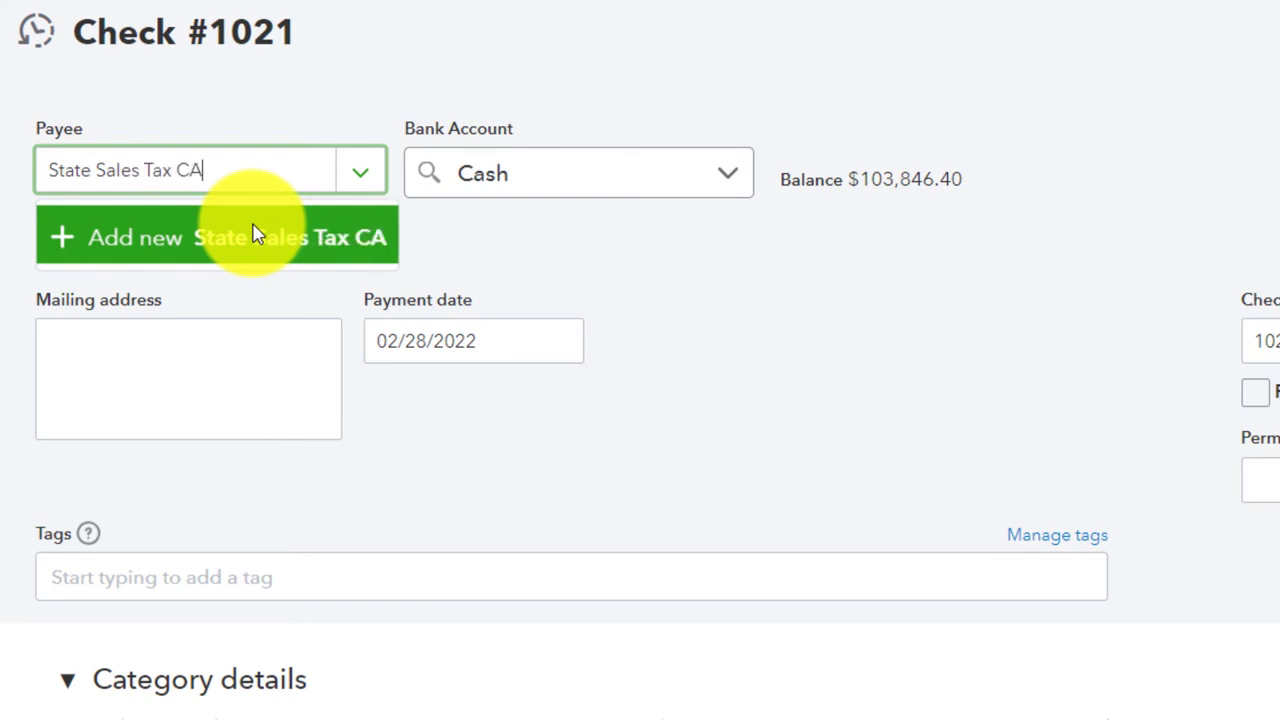
{"action": "left_click", "coordinate": [253, 233]}
{"action": "left_click", "coordinate": [456, 512]}
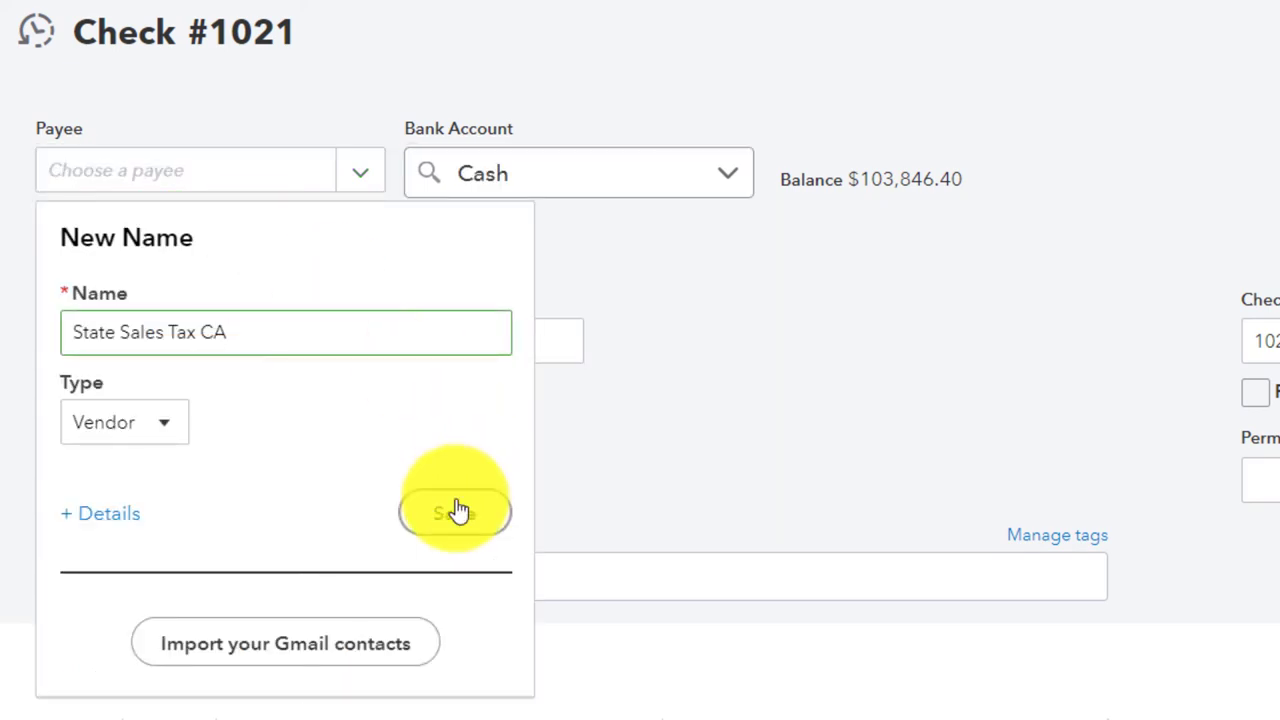
{"action": "key", "text": "Tab"}
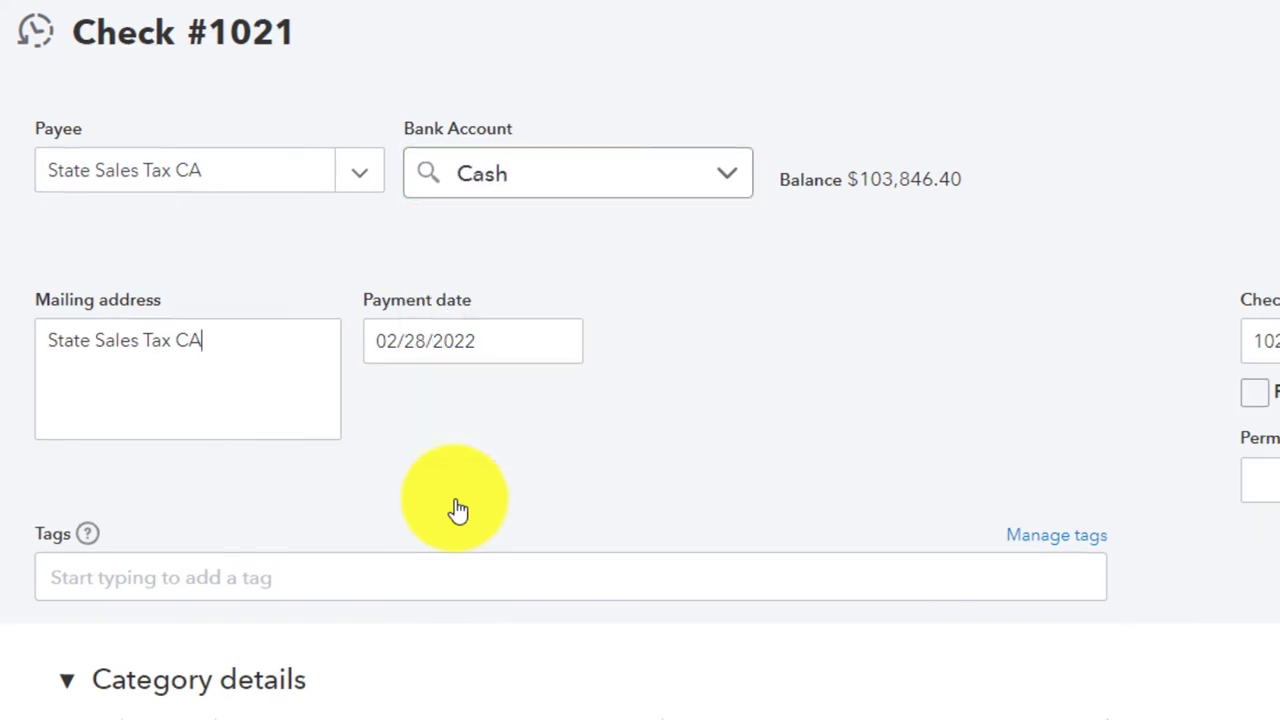
{"action": "key", "text": "Tab"}
{"action": "key", "text": "Tab"}
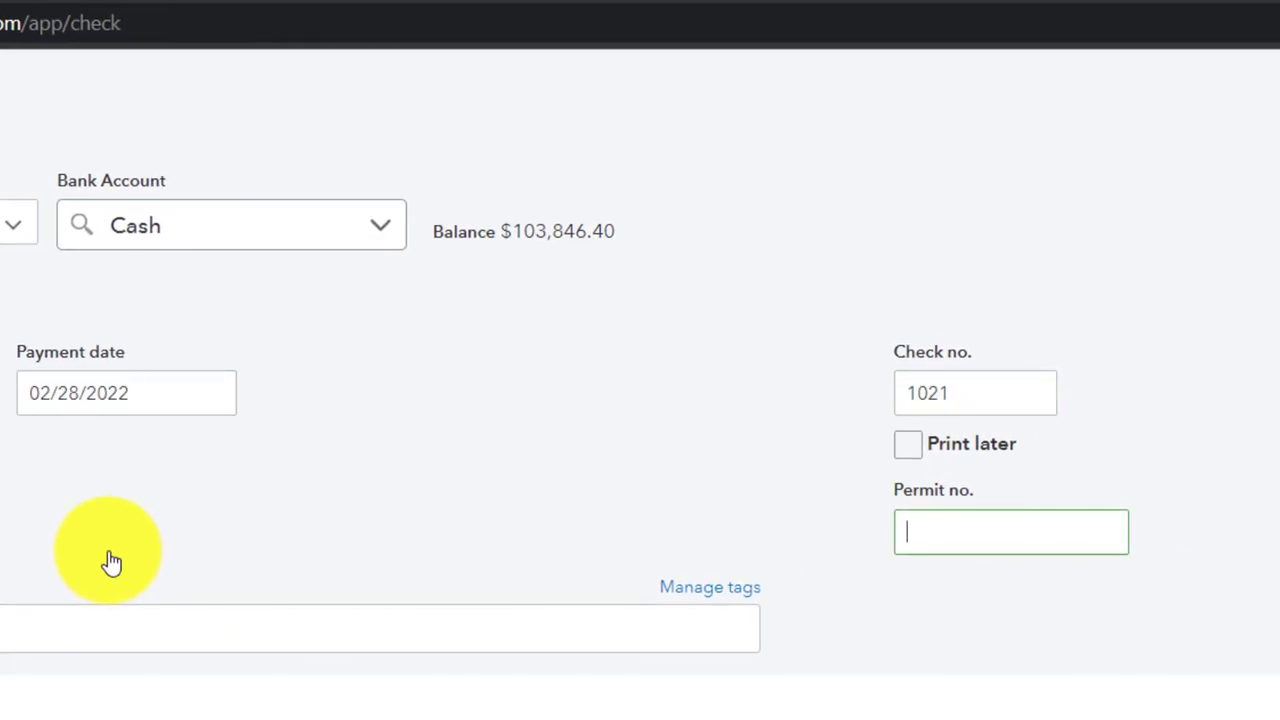
{"action": "key", "text": "Tab"}
{"action": "key", "text": "Tab"}
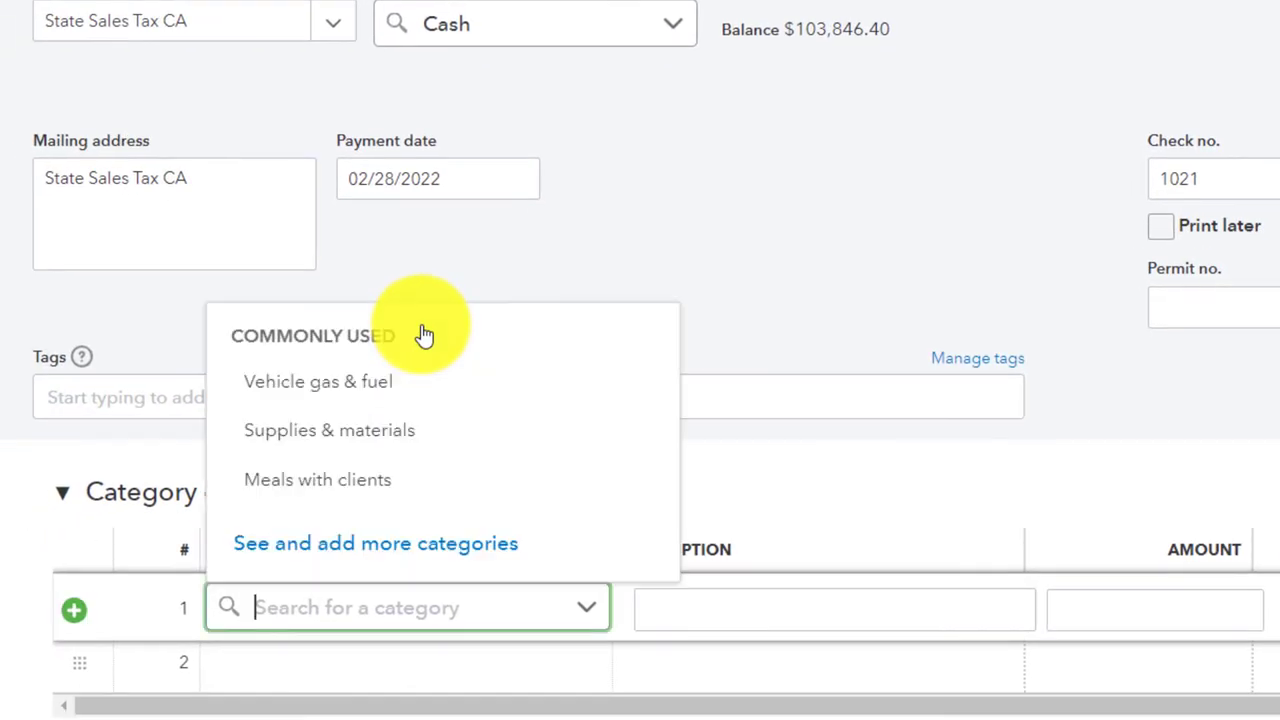
- Recheck the payable account's name in the Transaction Report and assign California Department of Tax and Fee Administration Payable to the check's first line
{"action": "left_click", "coordinate": [267, 17]}
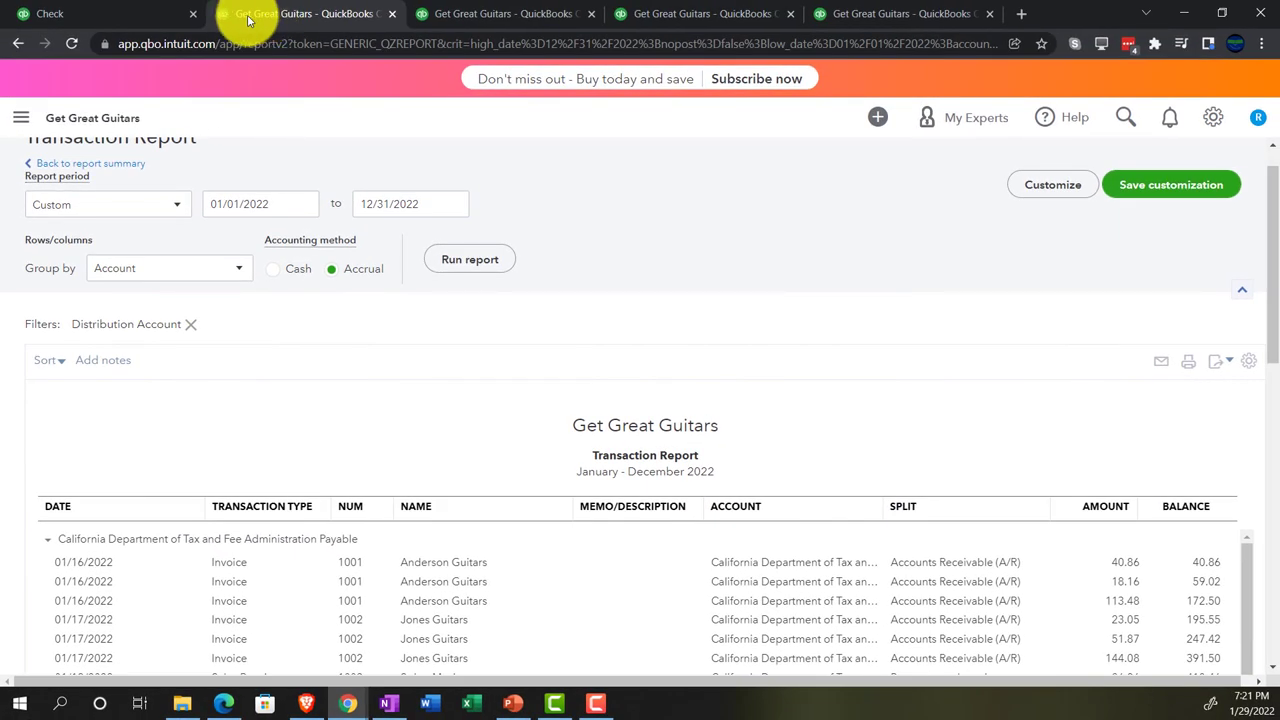
{"action": "left_click", "coordinate": [50, 14]}
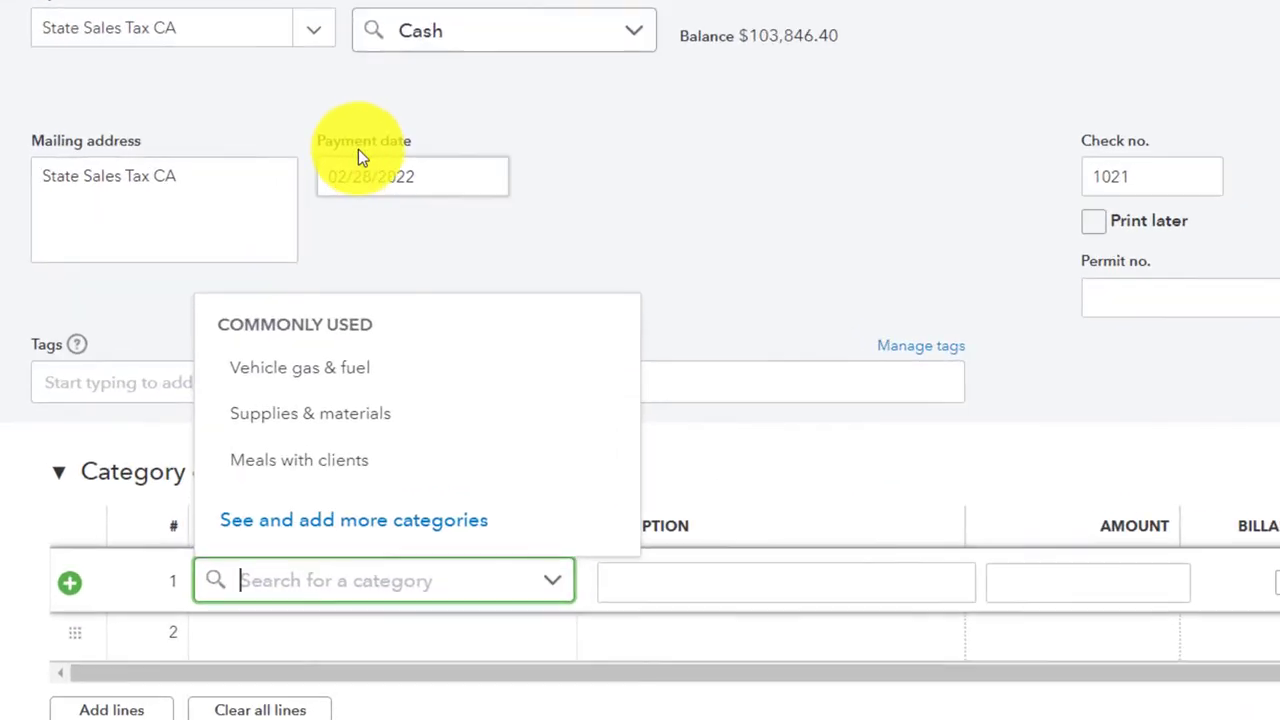
{"action": "type", "text": "ca"}
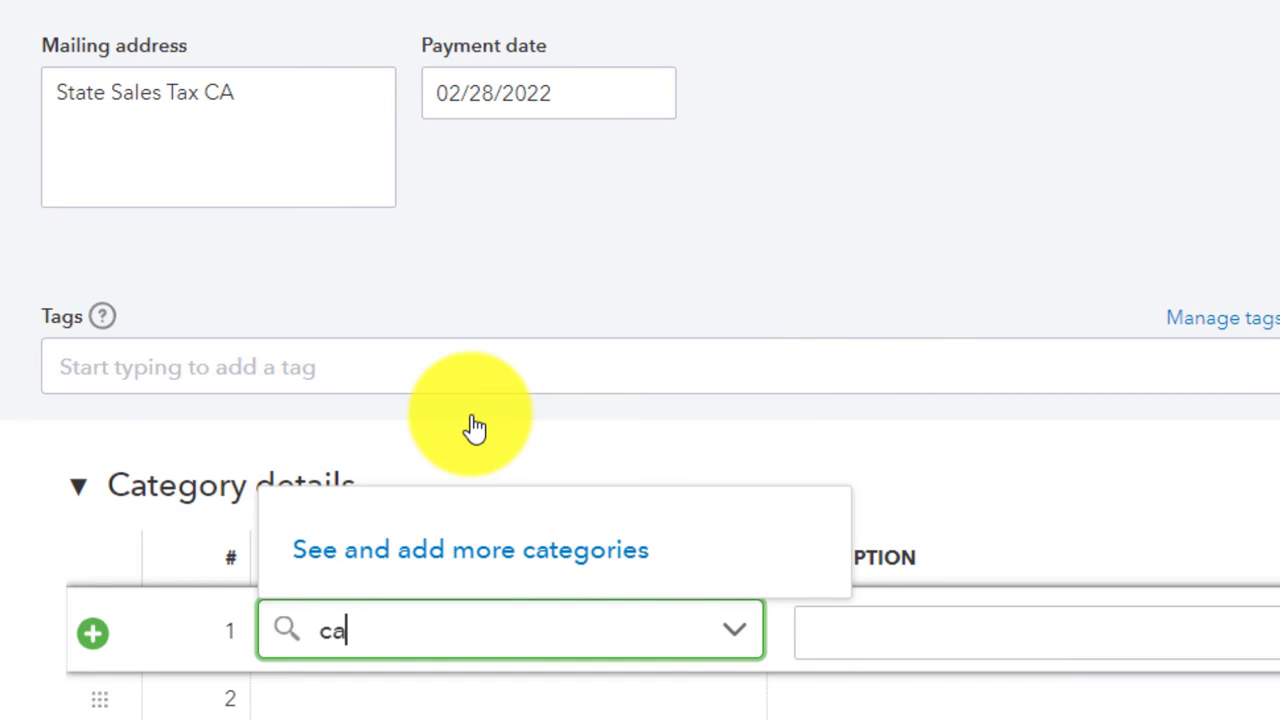
{"action": "type", "text": "la"}
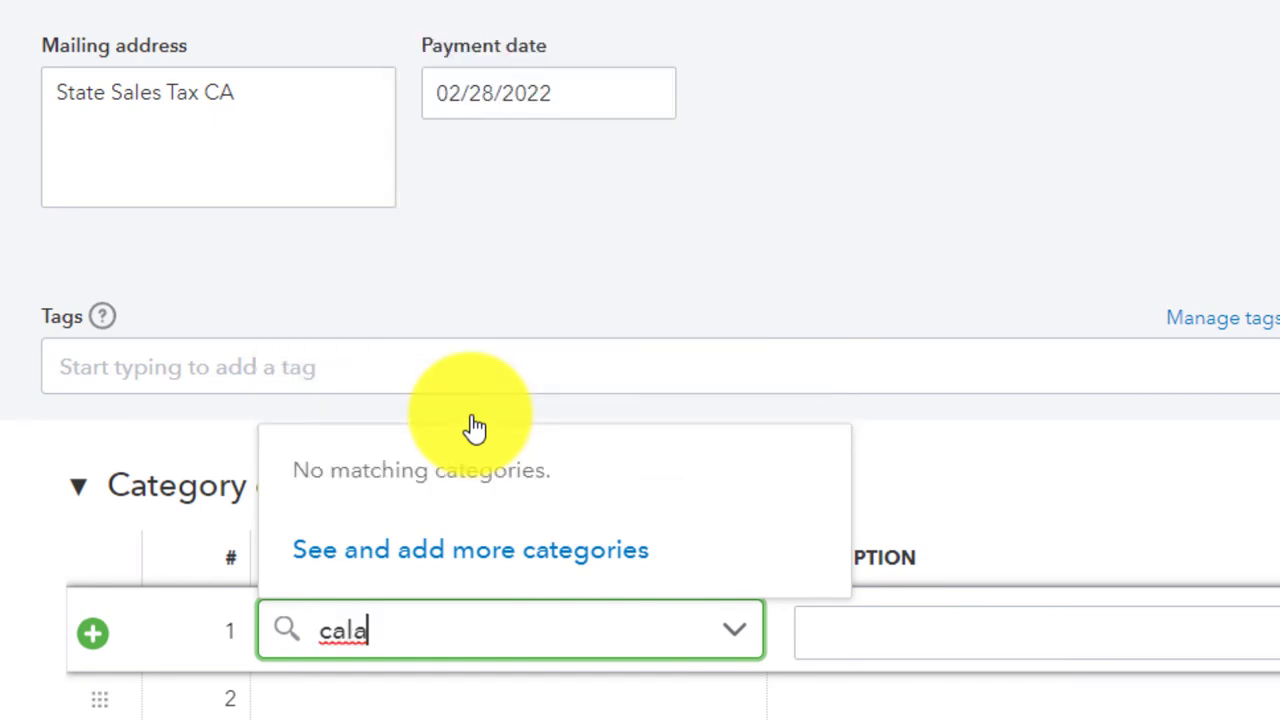
{"action": "type", "text": "al"}
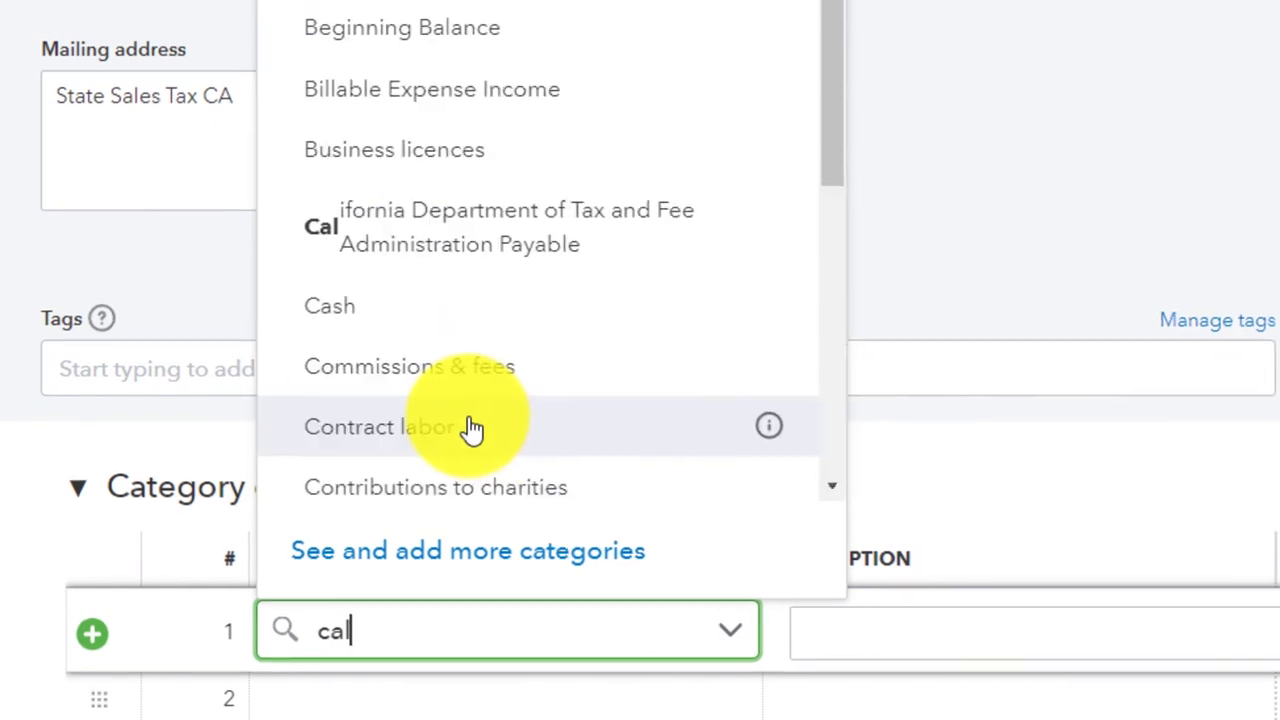
{"action": "type", "text": "a"}
{"action": "key", "text": "BackSpace"}
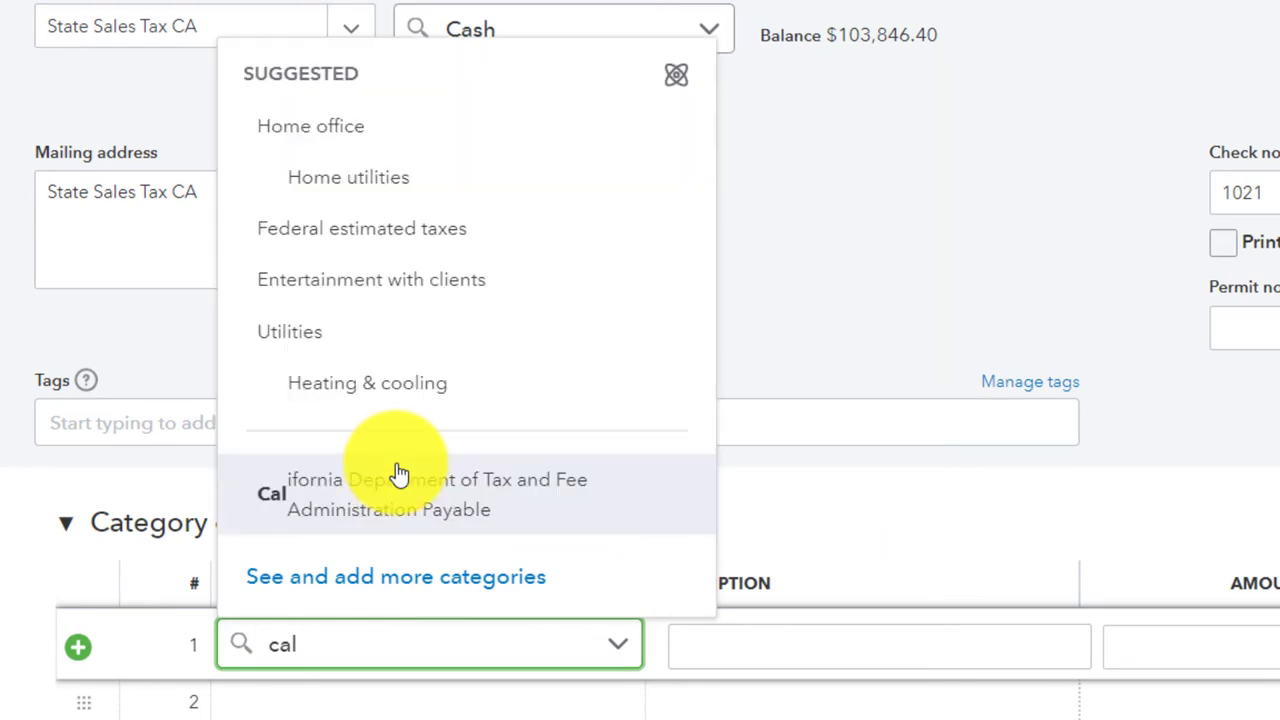
{"action": "left_click", "coordinate": [399, 487]}
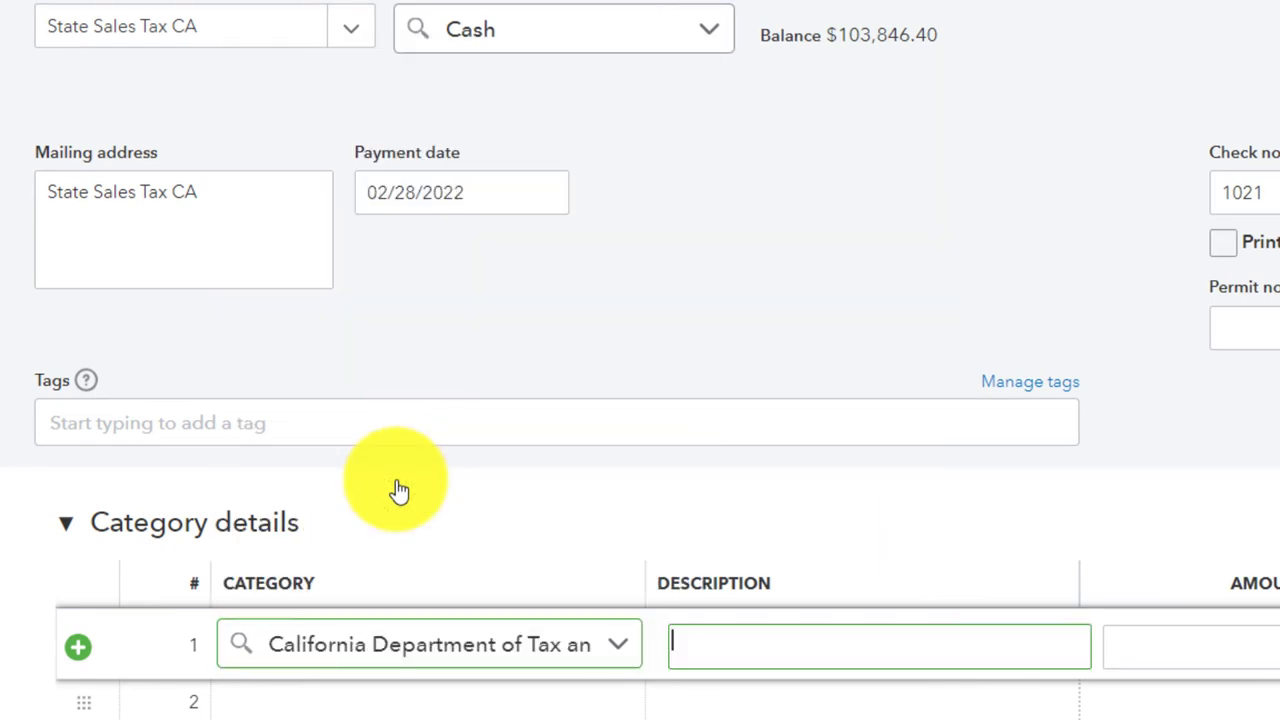
- Set the first line's amount to 468.77 on the State Sales Tax CA check
{"action": "key", "text": "Tab"}
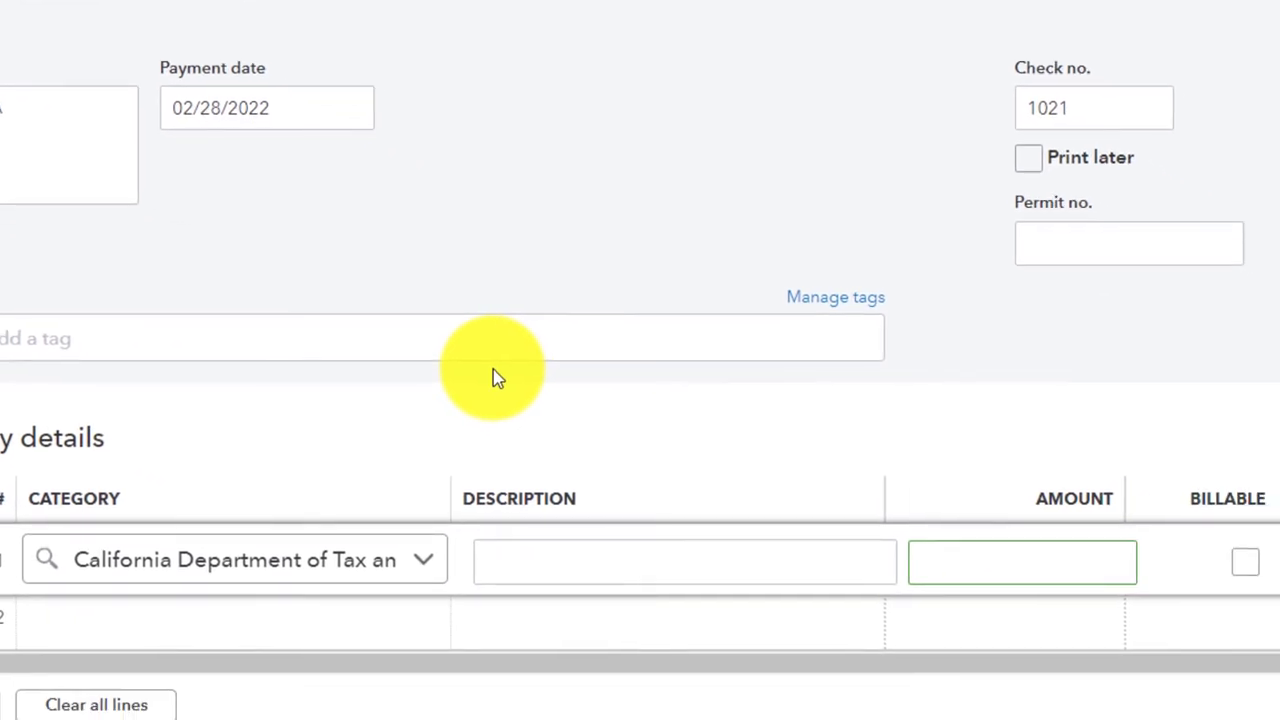
{"action": "type", "text": "468.77"}
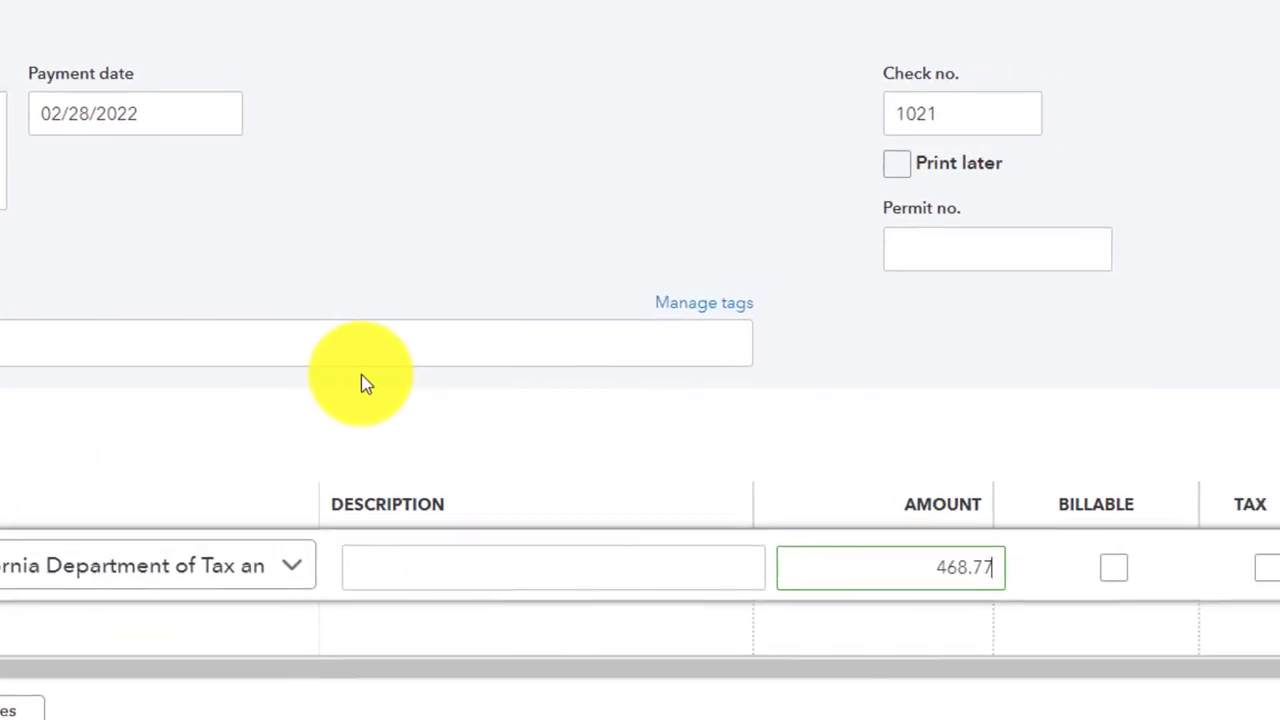
{"action": "key", "text": "Tab"}
{"action": "key", "text": "Tab"}
{"action": "key", "text": "Tab"}
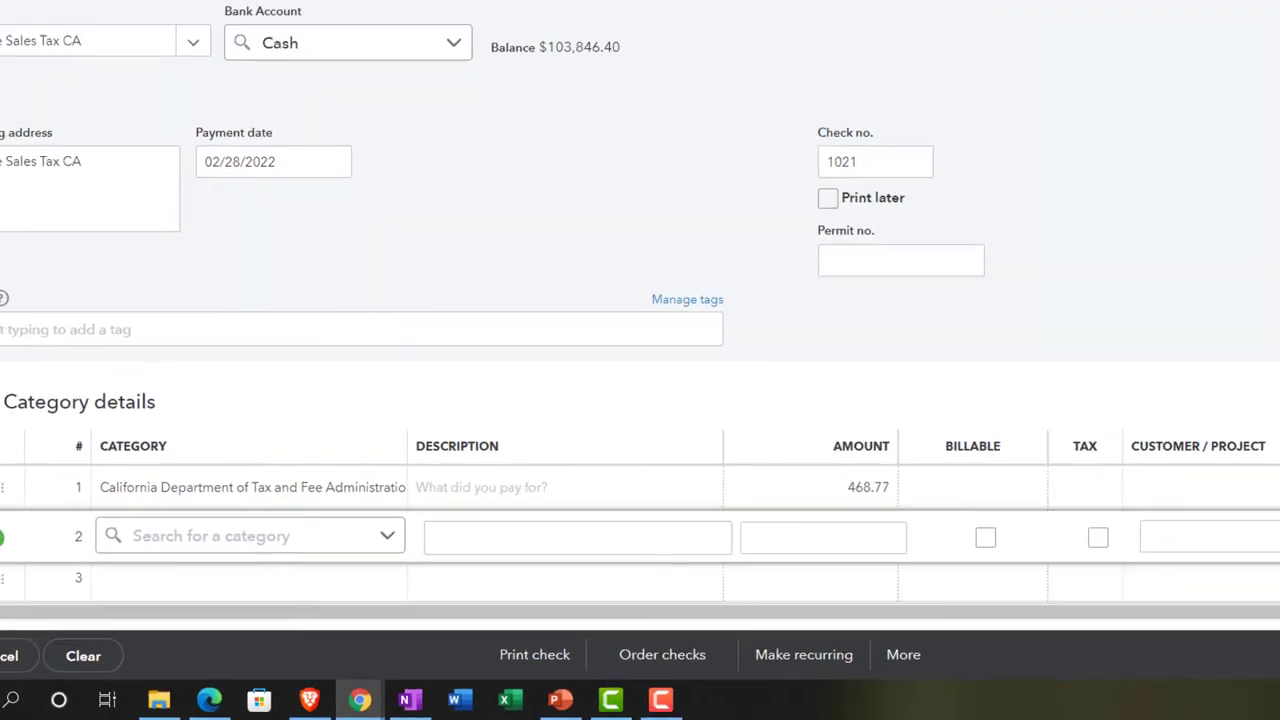
- Glance at the Sales Tax Liability Report, return to the State Sales Tax CA check, and save and close it
{"action": "left_click", "coordinate": [871, 13]}
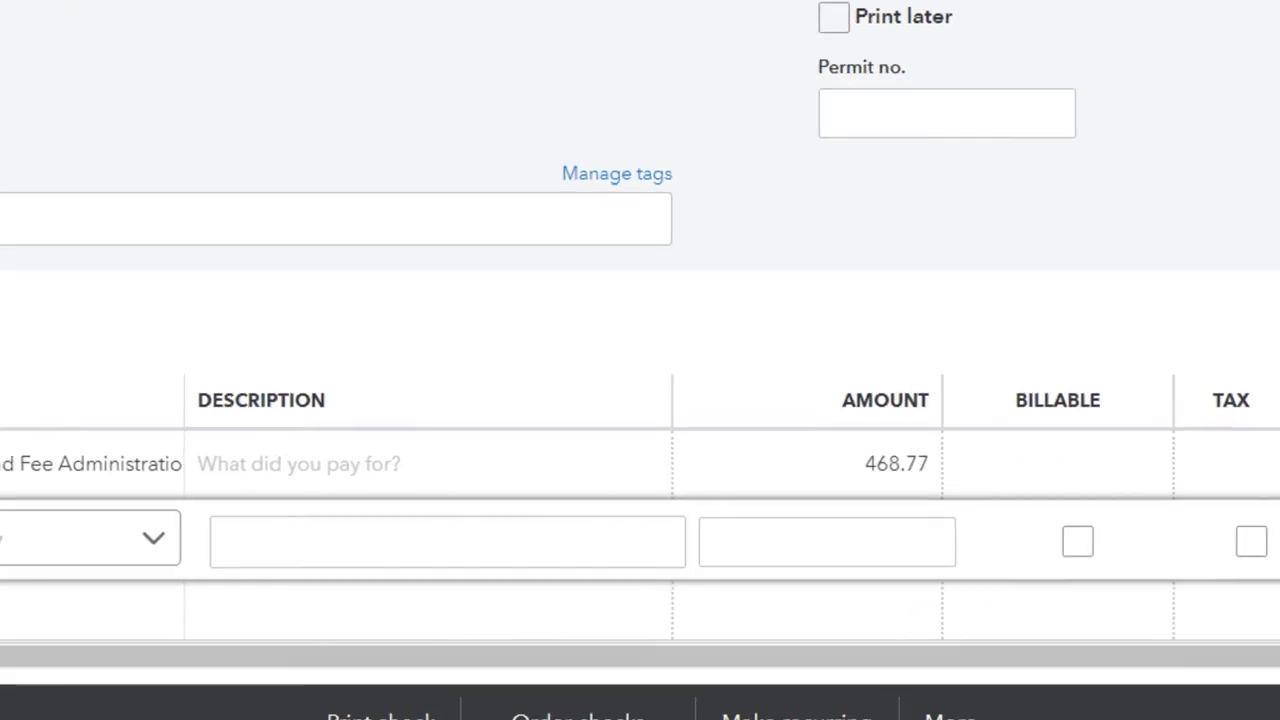
{"action": "scroll", "coordinate": [367, 390], "scroll_direction": "down", "scroll_amount": 2}
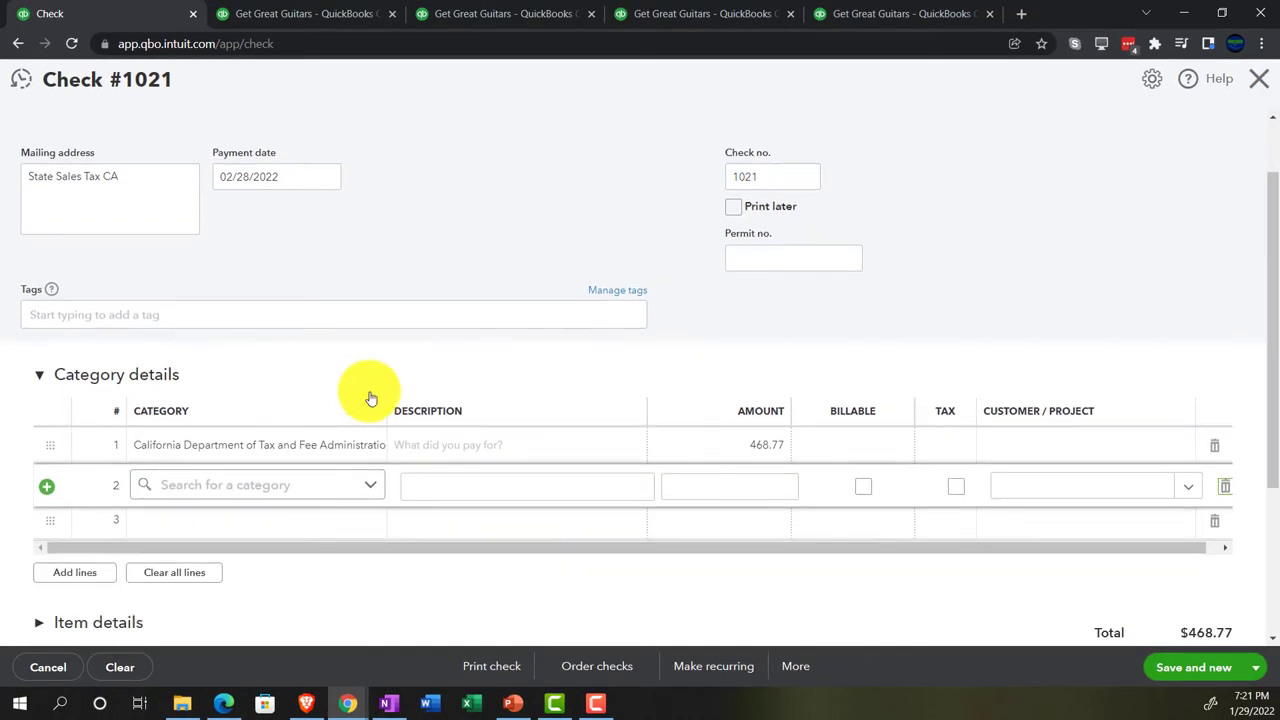
{"action": "left_click", "coordinate": [1260, 676]}
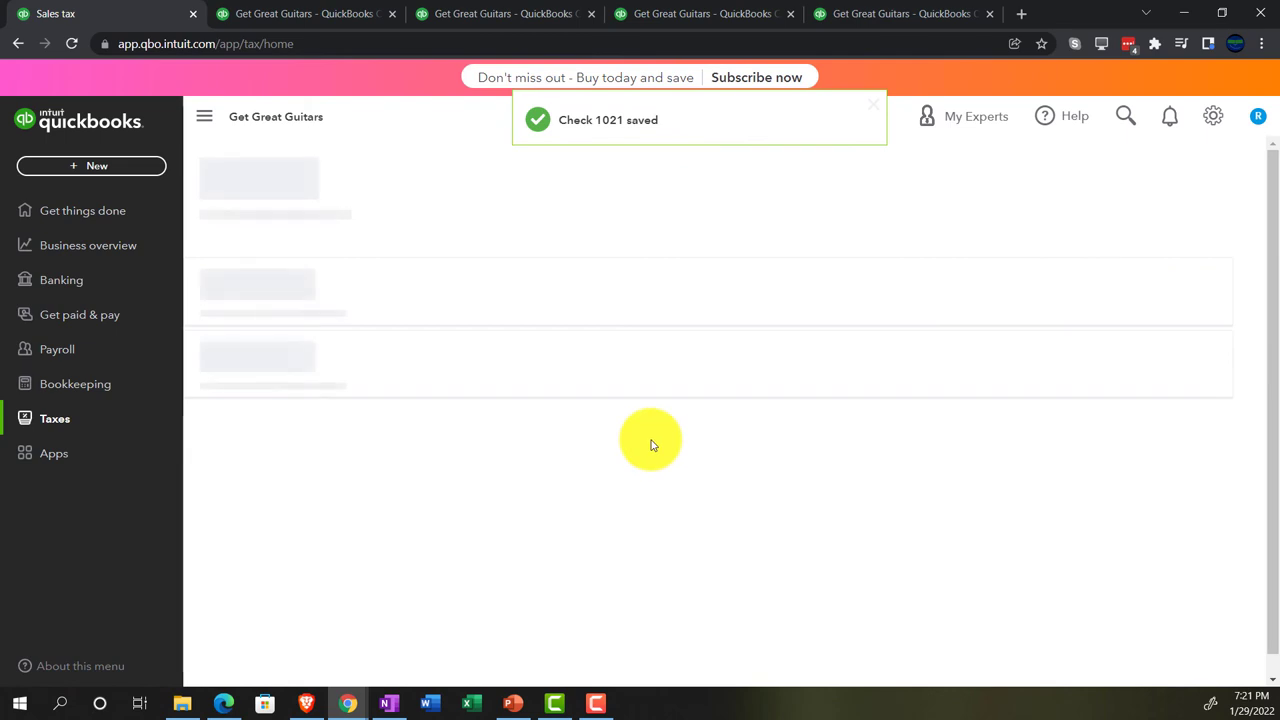
- Return from the Transaction Report to the Balance Sheet and examine the remaining sales tax payable balance under Other Current Liabilities
{"action": "left_click", "coordinate": [330, 12]}
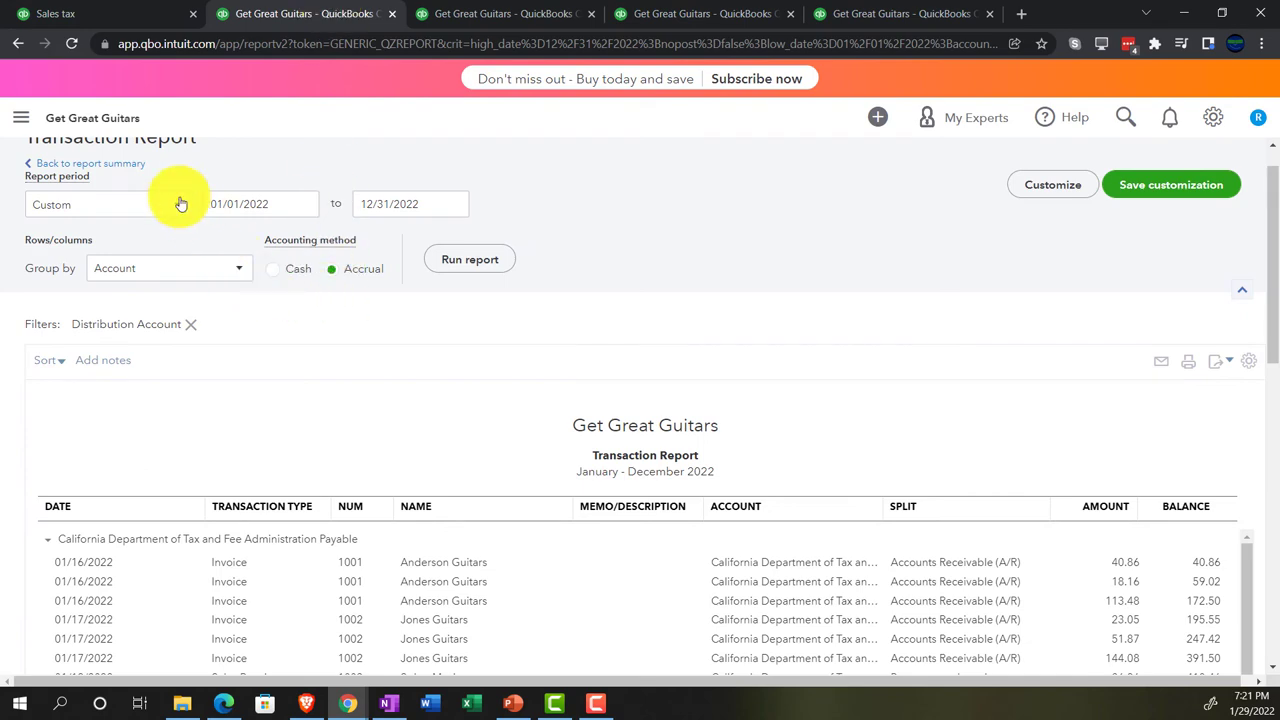
{"action": "left_click", "coordinate": [132, 168]}
{"action": "scroll", "coordinate": [243, 363], "scroll_direction": "down", "scroll_amount": 5}
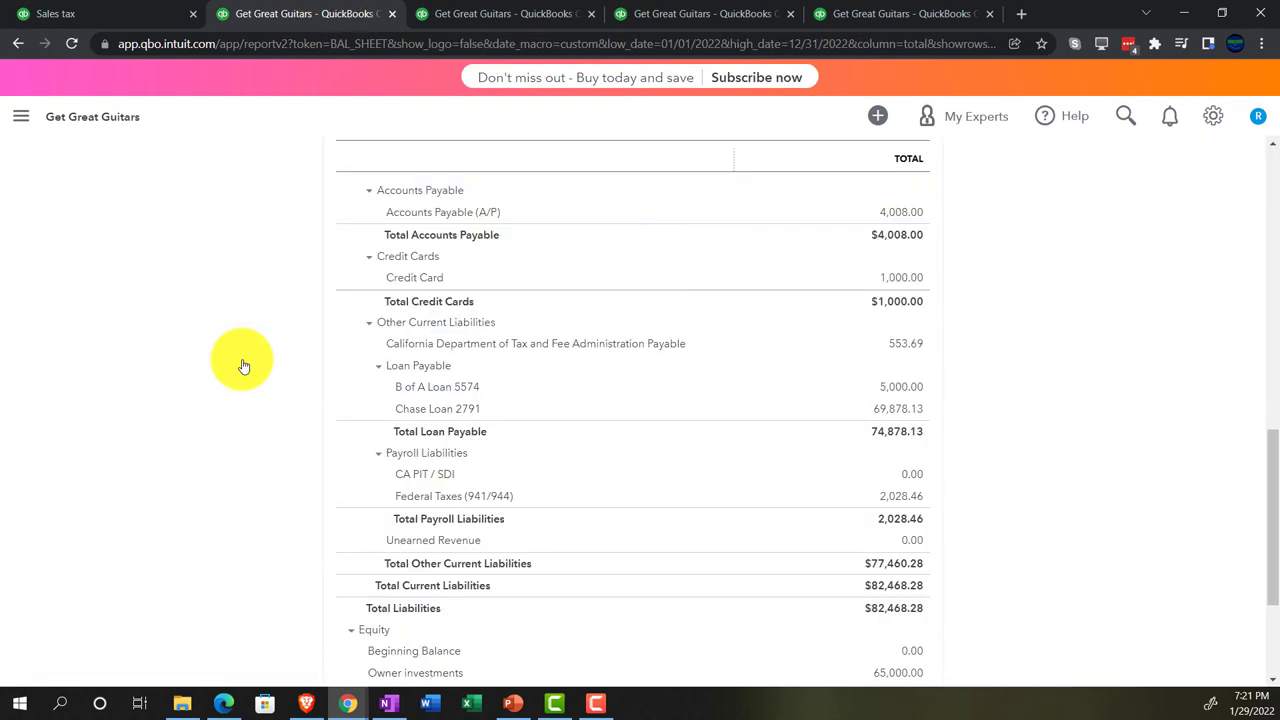
{"action": "key", "text": "ctrl+plus"}
{"action": "key", "text": "ctrl+plus"}
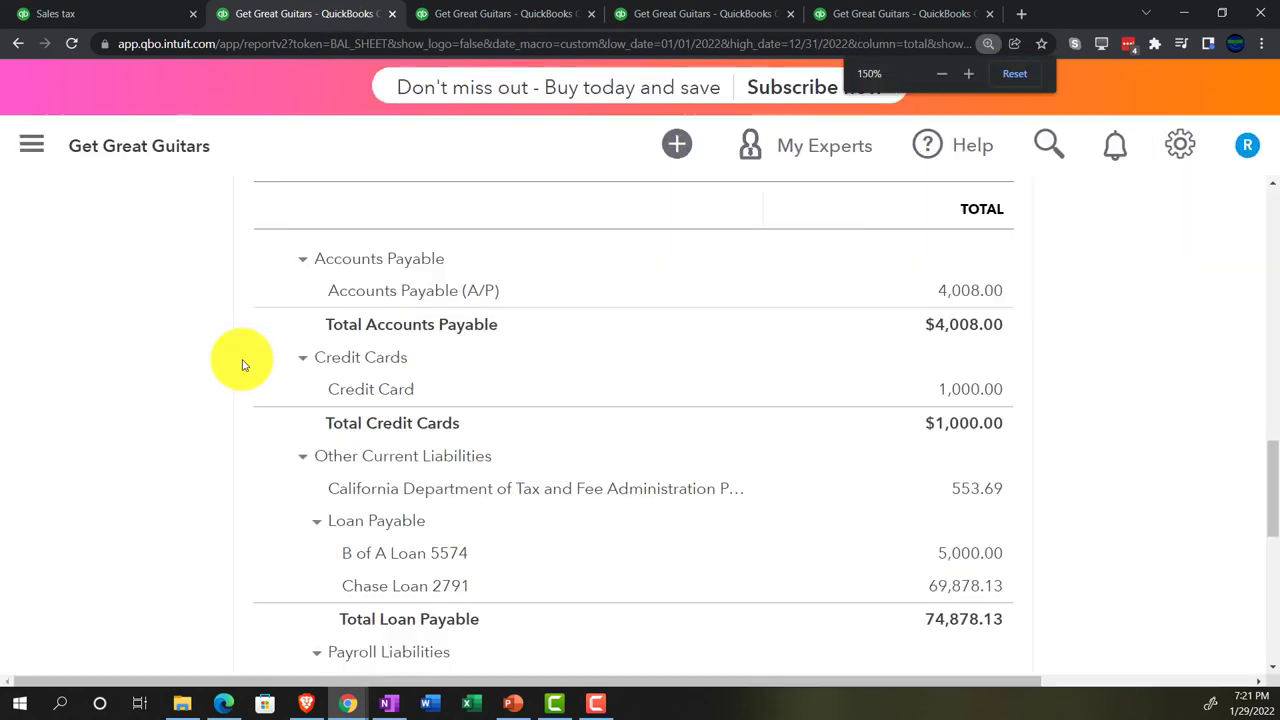
{"action": "scroll", "coordinate": [243, 372], "scroll_direction": "up", "scroll_amount": 10}
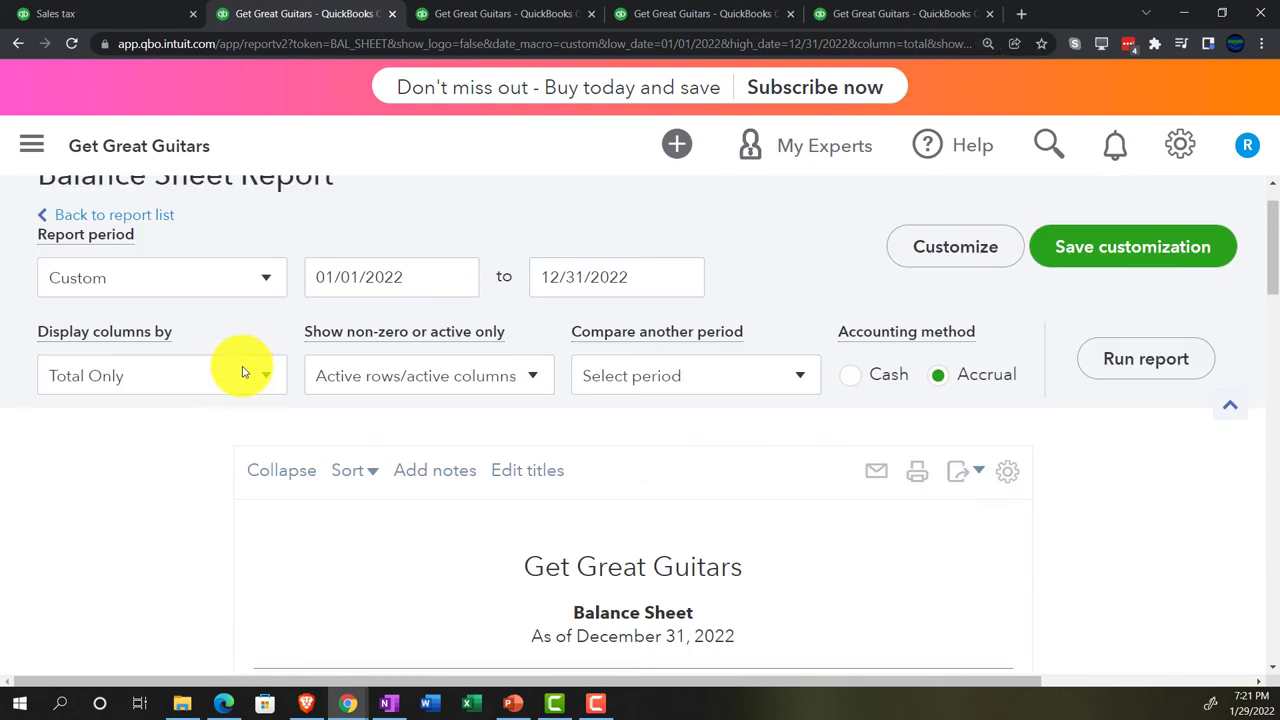
{"action": "scroll", "coordinate": [243, 372], "scroll_direction": "down", "scroll_amount": 10}
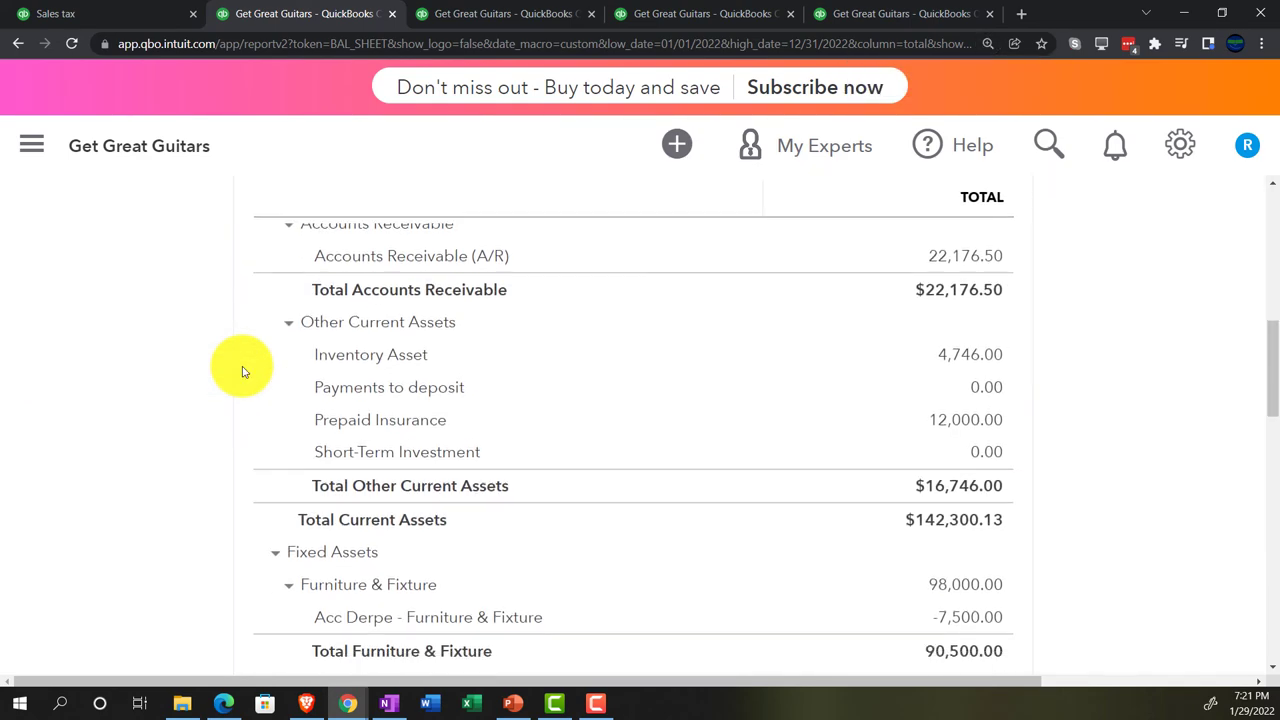
- Open the transaction detail for California Department of Tax and Fee Administration Payable and examine the February entries and sales tax checks
{"action": "scroll", "coordinate": [224, 362], "scroll_direction": "down", "scroll_amount": 3}
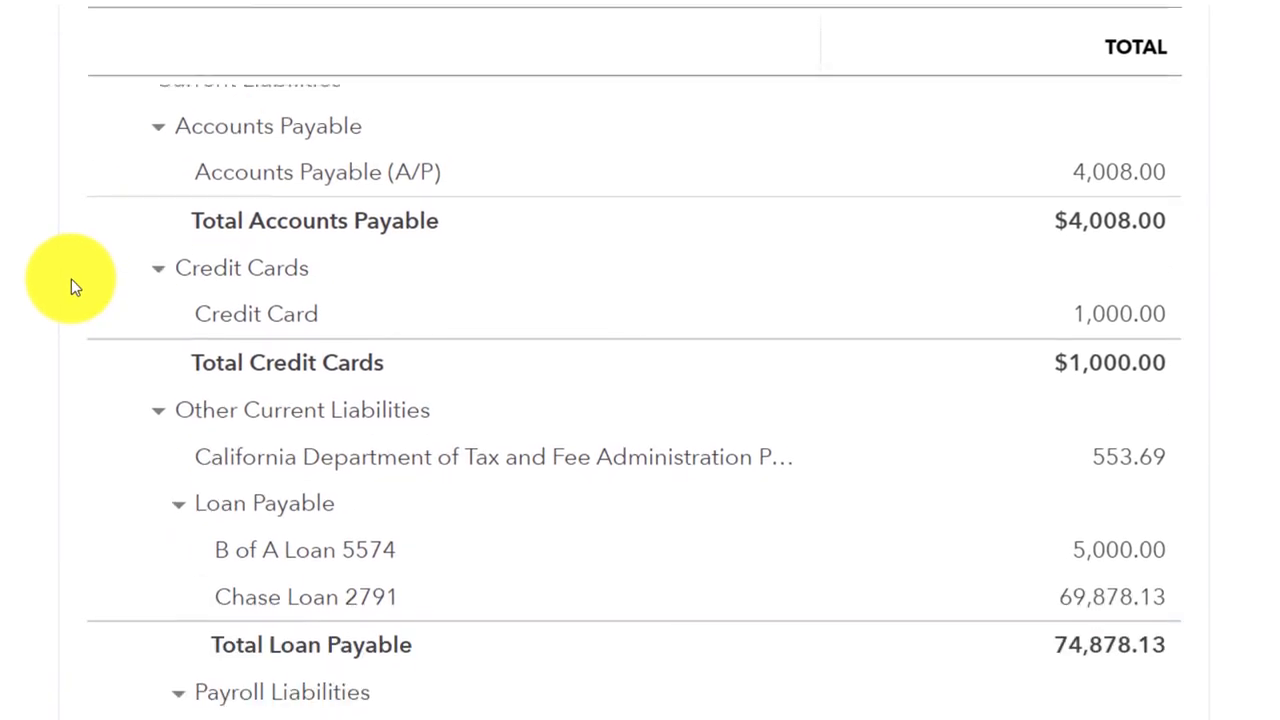
{"action": "scroll", "coordinate": [794, 429], "scroll_direction": "down", "scroll_amount": 1}
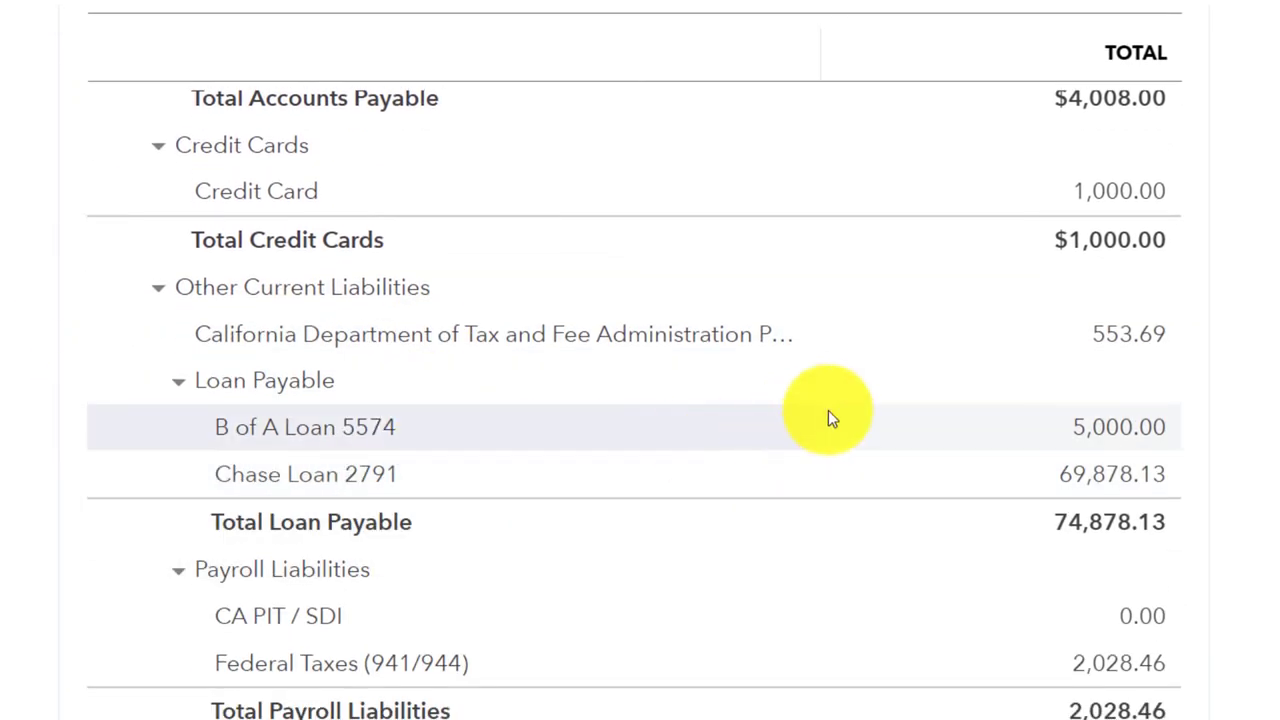
{"action": "left_click", "coordinate": [1118, 342]}
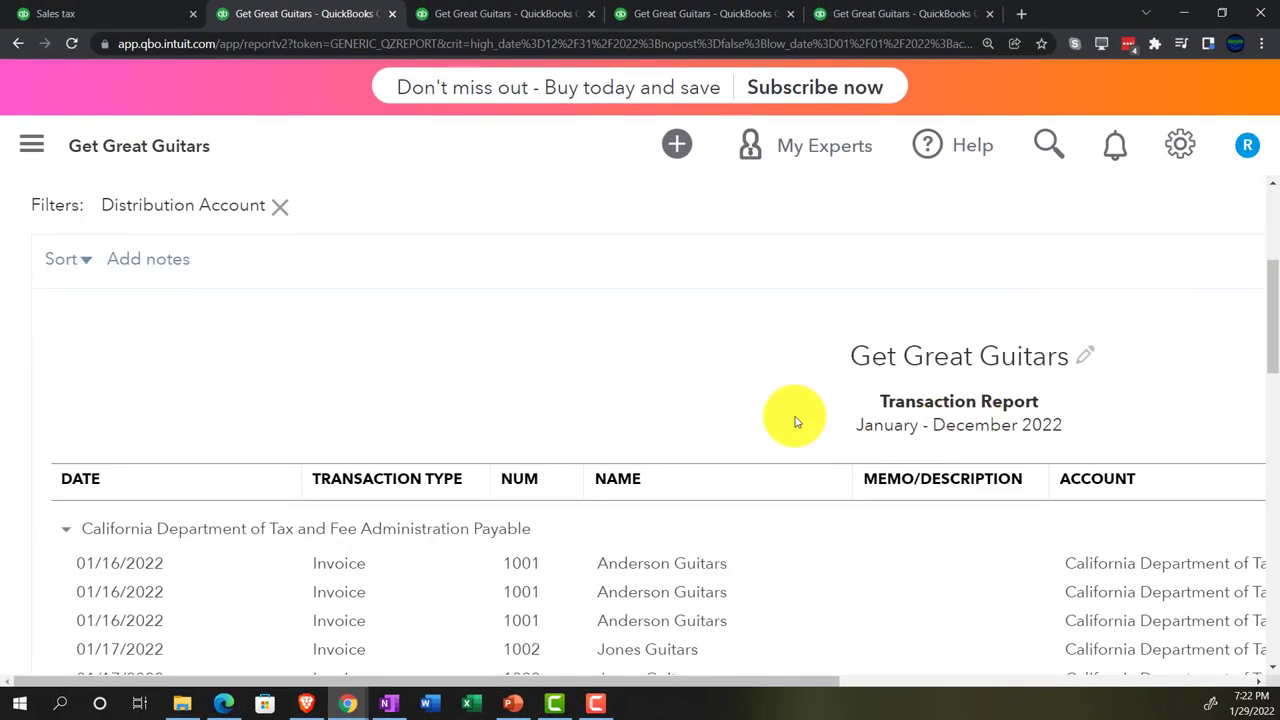
{"action": "key", "text": "ctrl+minus"}
{"action": "key", "text": "ctrl+minus"}
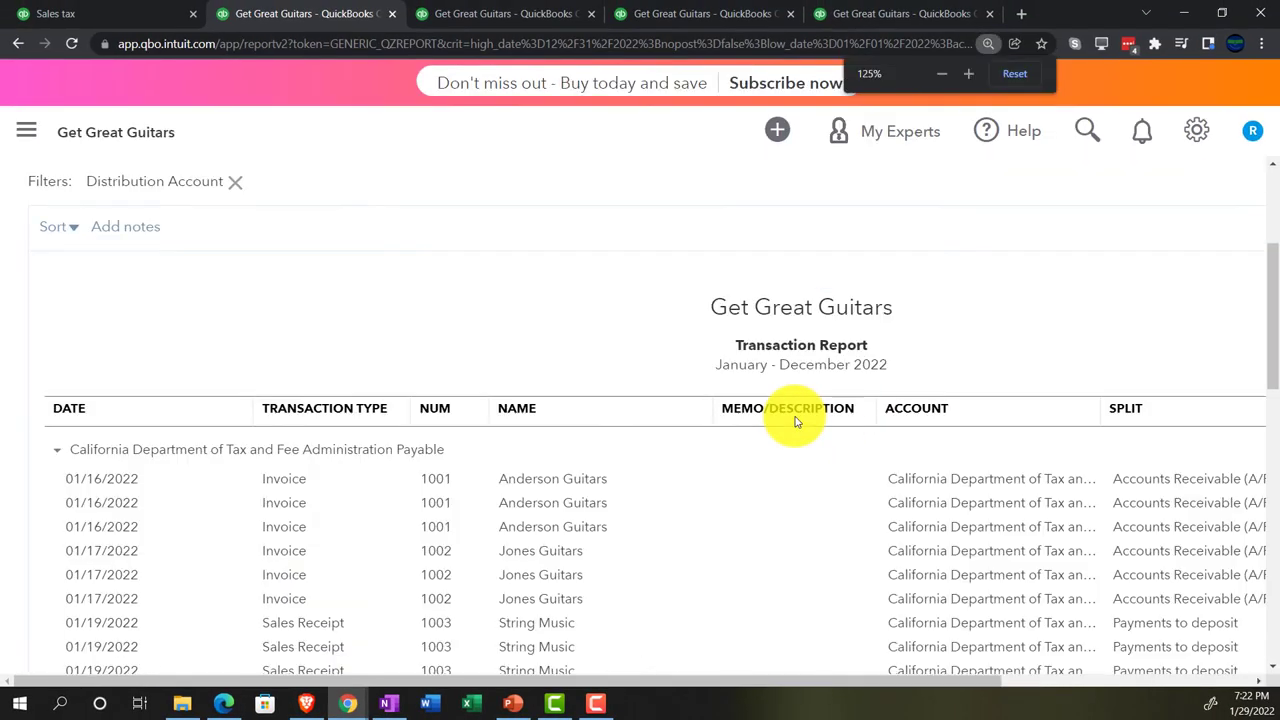
{"action": "scroll", "coordinate": [795, 420], "scroll_direction": "down", "scroll_amount": 6}
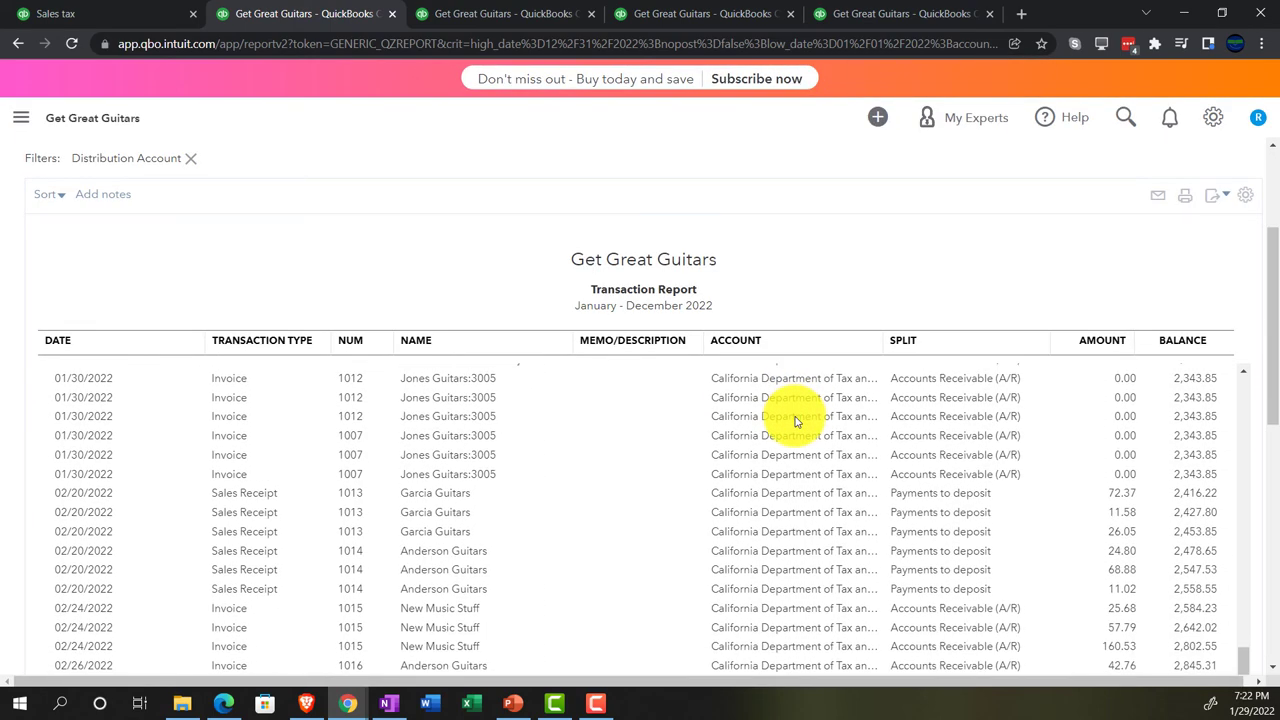
{"action": "scroll", "coordinate": [608, 480], "scroll_direction": "down", "scroll_amount": 3}
{"action": "scroll", "coordinate": [608, 480], "scroll_direction": "down", "scroll_amount": 5}
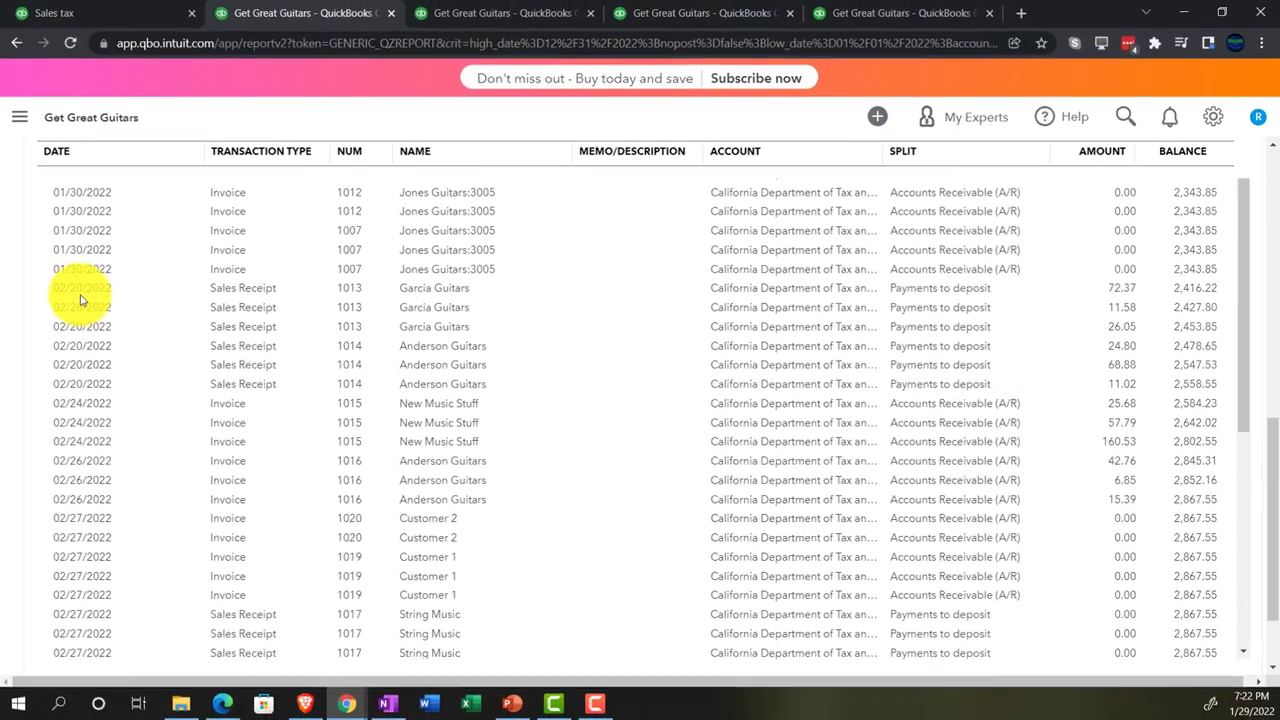
{"action": "scroll", "coordinate": [90, 315], "scroll_direction": "down", "scroll_amount": 5}
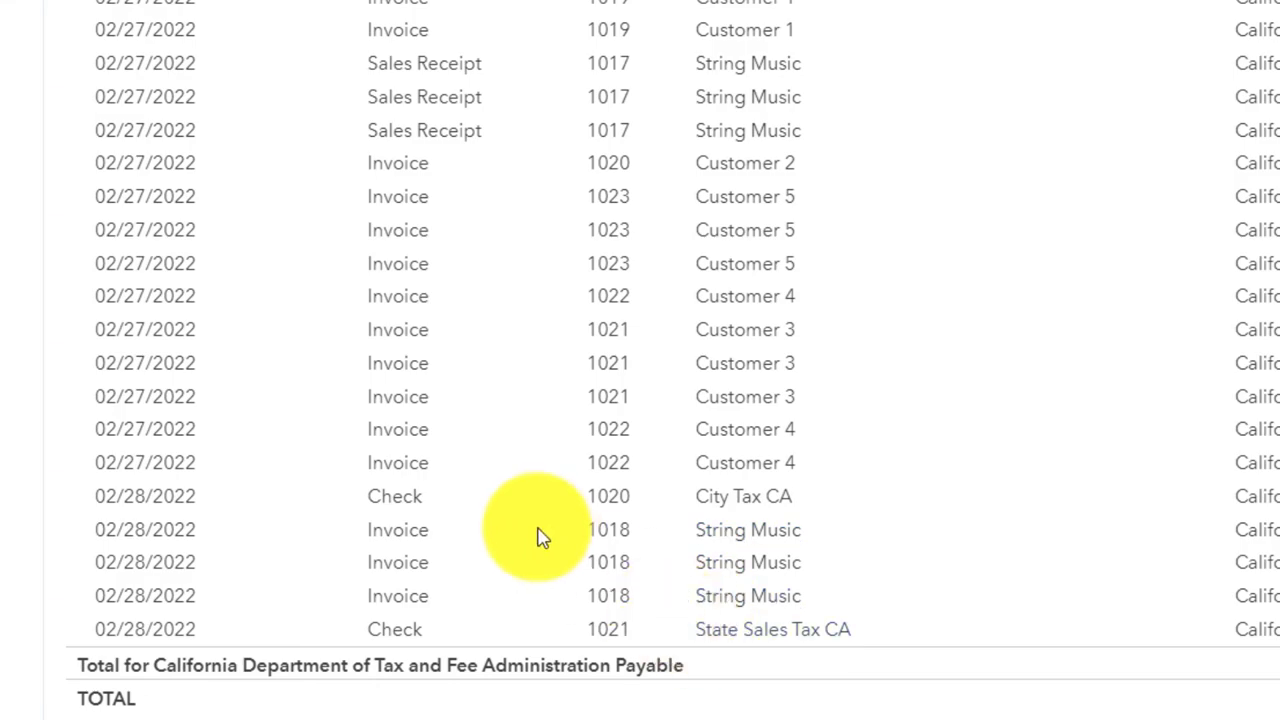
{"action": "scroll", "coordinate": [523, 549], "scroll_direction": "up", "scroll_amount": 20}
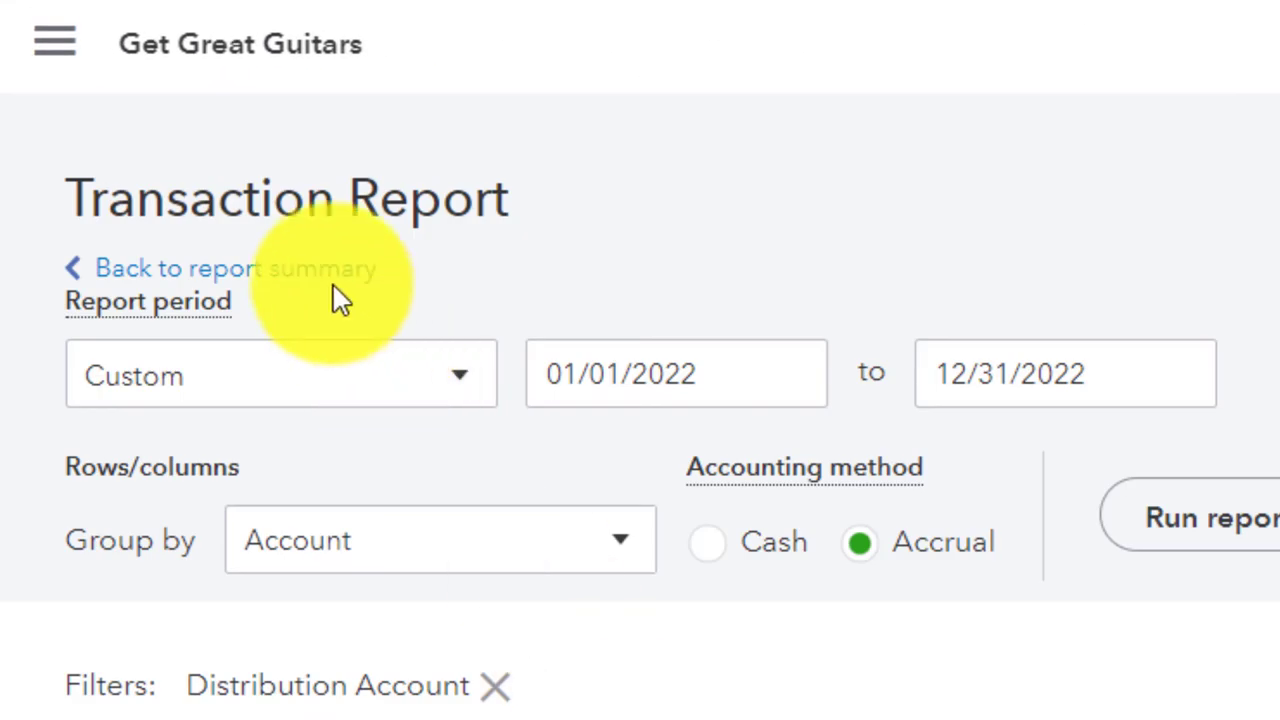
- Return to the Balance Sheet, open the Cash account's transaction detail, and examine the City Tax CA and State Sales Tax CA checks
{"action": "left_click", "coordinate": [335, 272]}
{"action": "scroll", "coordinate": [233, 465], "scroll_direction": "down", "scroll_amount": 8}
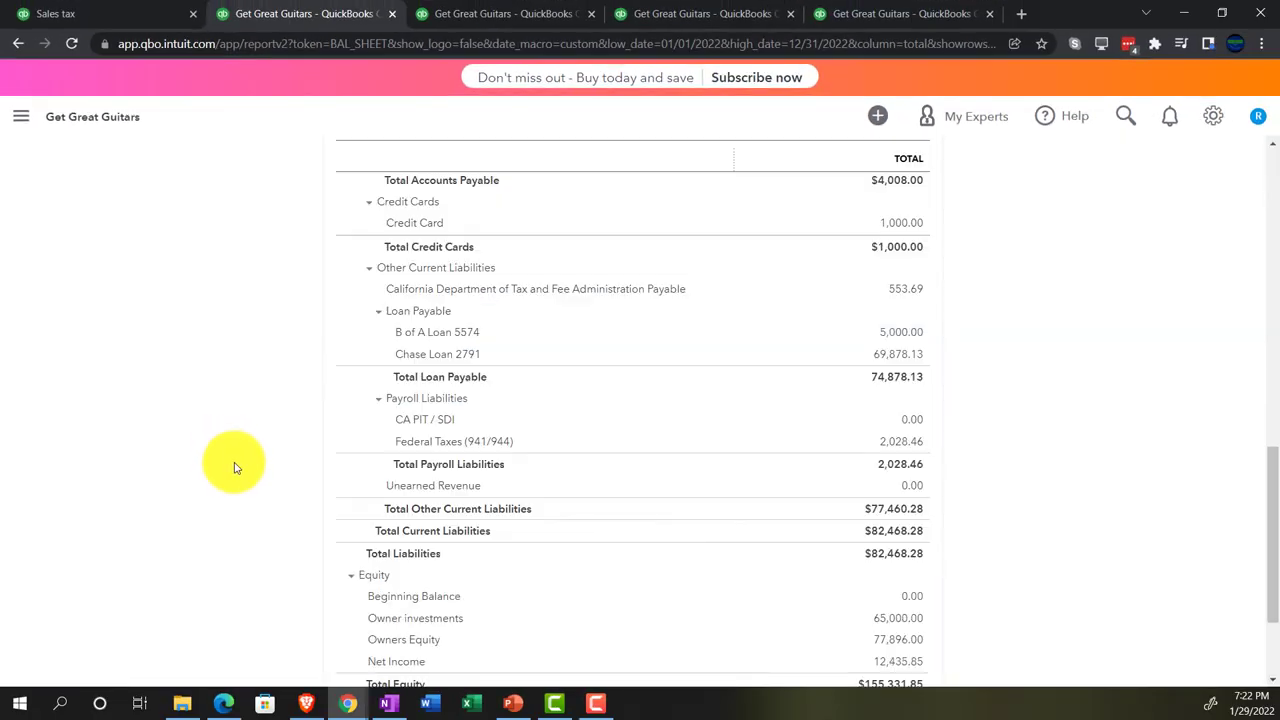
{"action": "scroll", "coordinate": [233, 465], "scroll_direction": "up", "scroll_amount": 8}
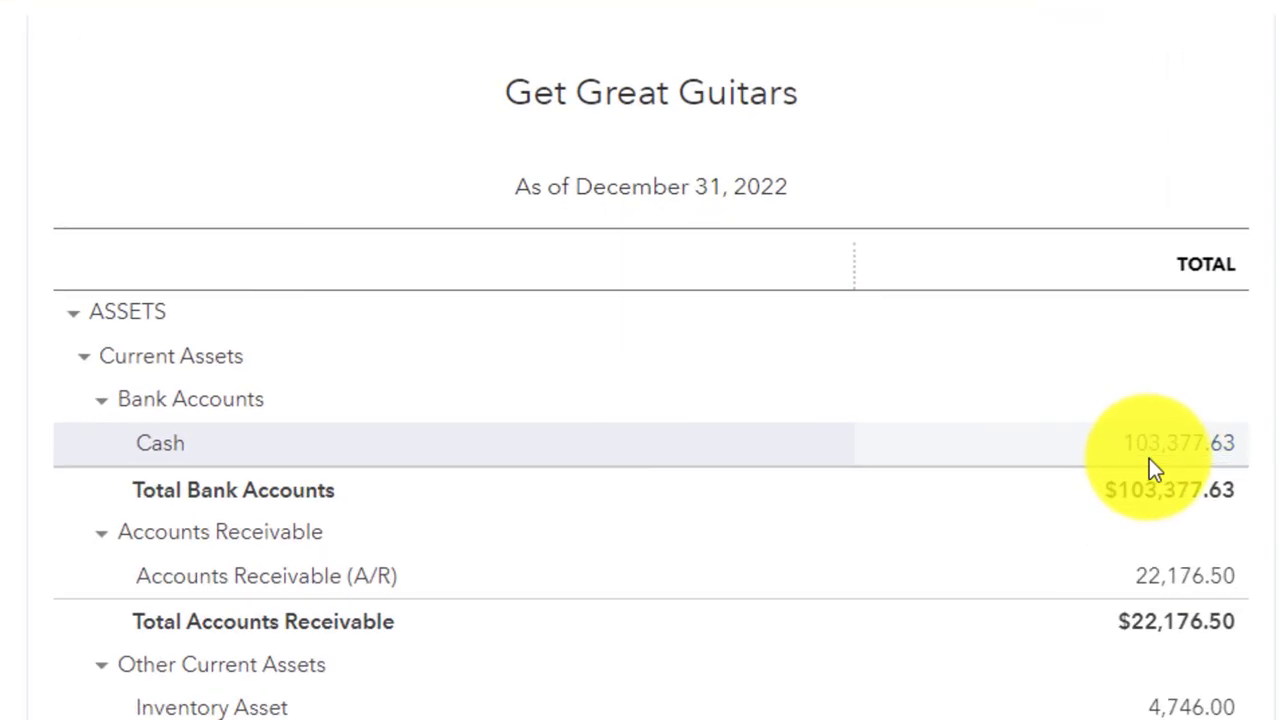
{"action": "left_click", "coordinate": [1148, 460]}
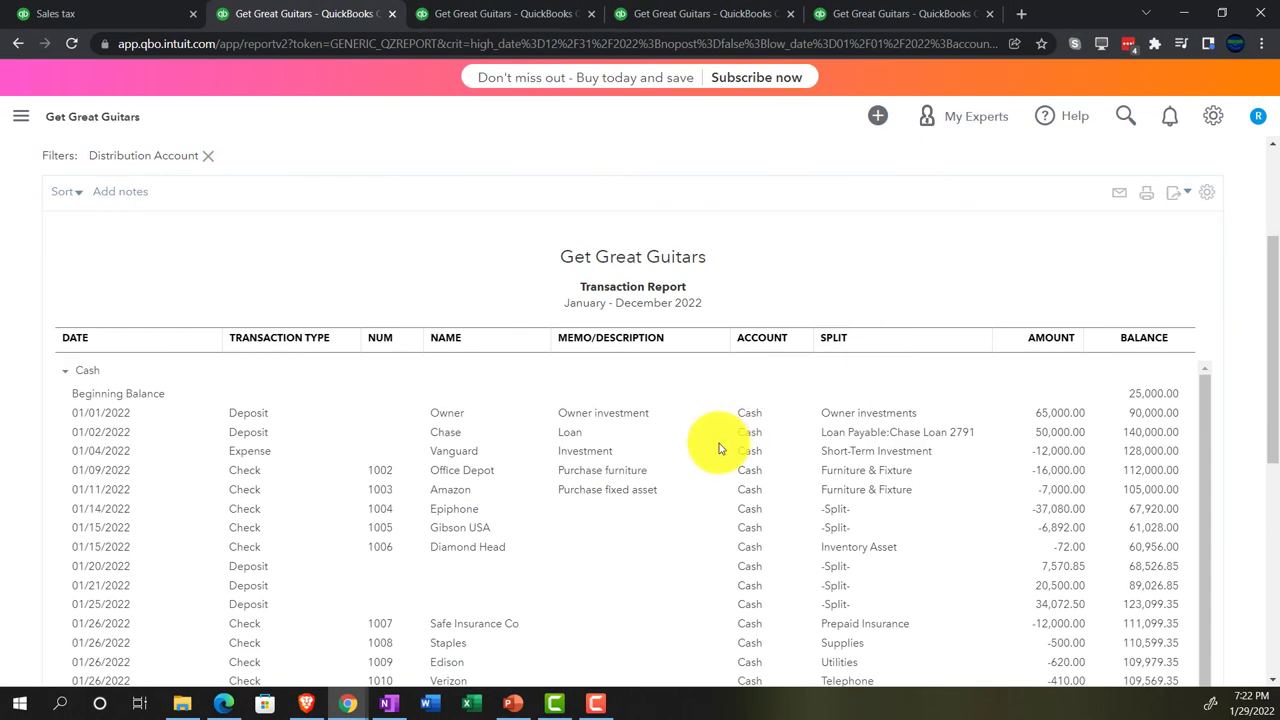
{"action": "scroll", "coordinate": [700, 470], "scroll_direction": "down", "scroll_amount": 7}
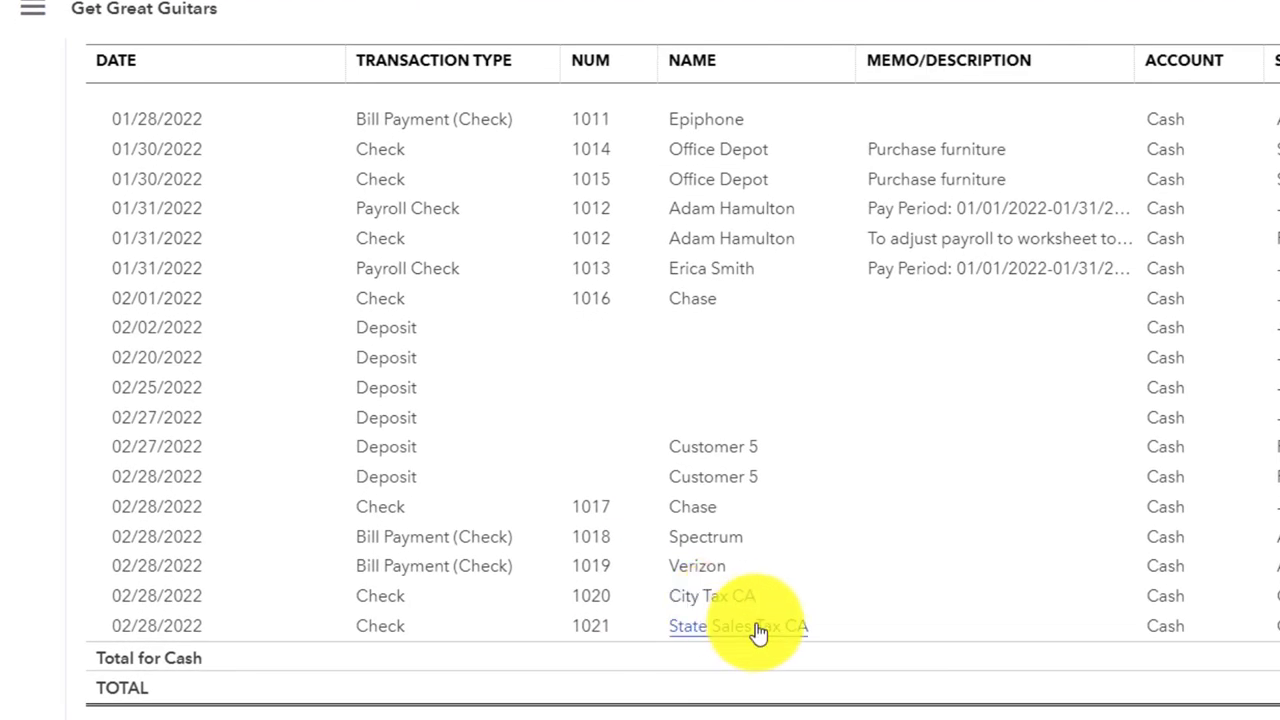
{"action": "scroll", "coordinate": [43, 643], "scroll_direction": "up", "scroll_amount": 8}
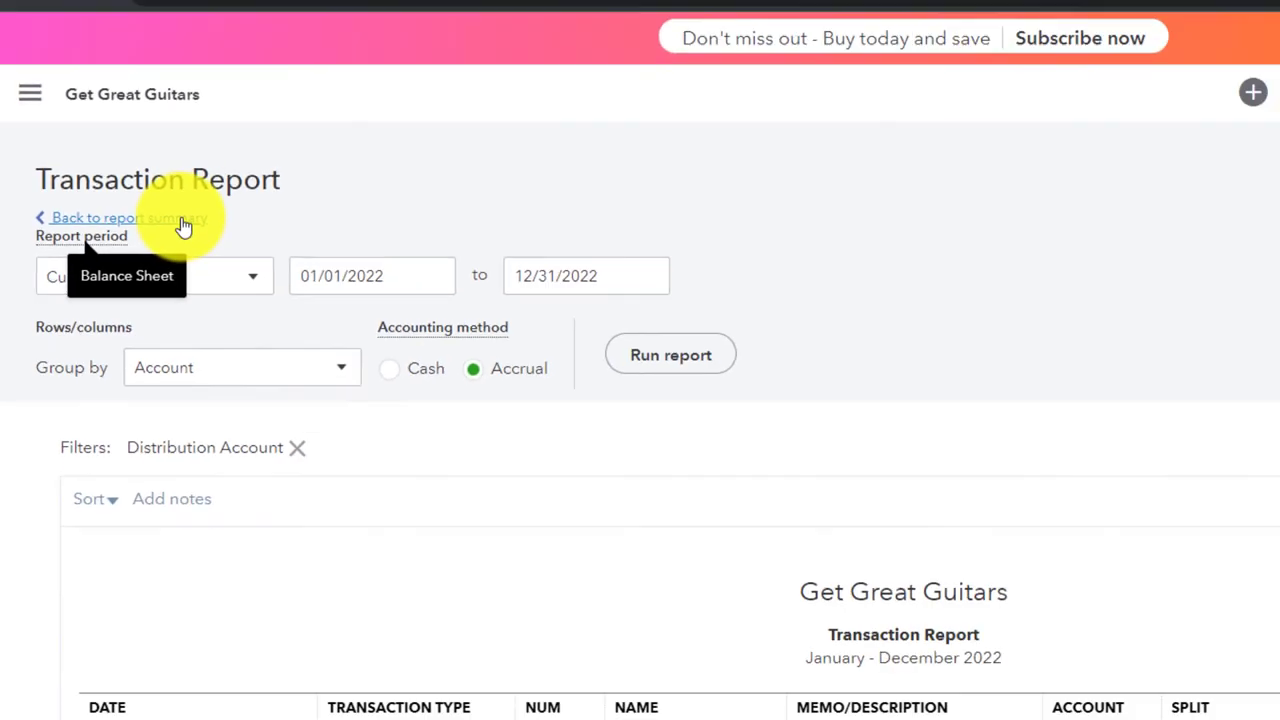
- Return from the Cash detail to the Balance Sheet and review the tax amounts in the Sales Tax Liability Report
{"action": "left_click", "coordinate": [357, 256]}
{"action": "scroll", "coordinate": [128, 209], "scroll_direction": "down", "scroll_amount": 3}
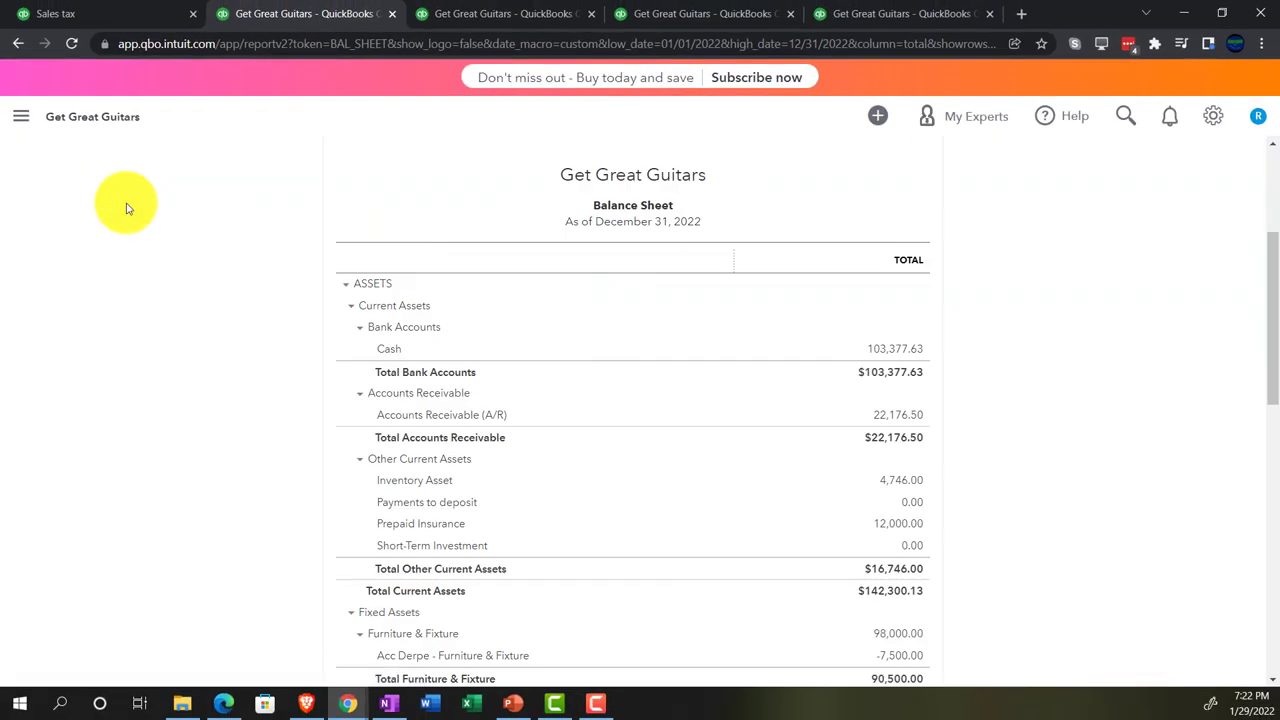
{"action": "key", "text": "ctrl+plus"}
{"action": "key", "text": "ctrl+plus"}
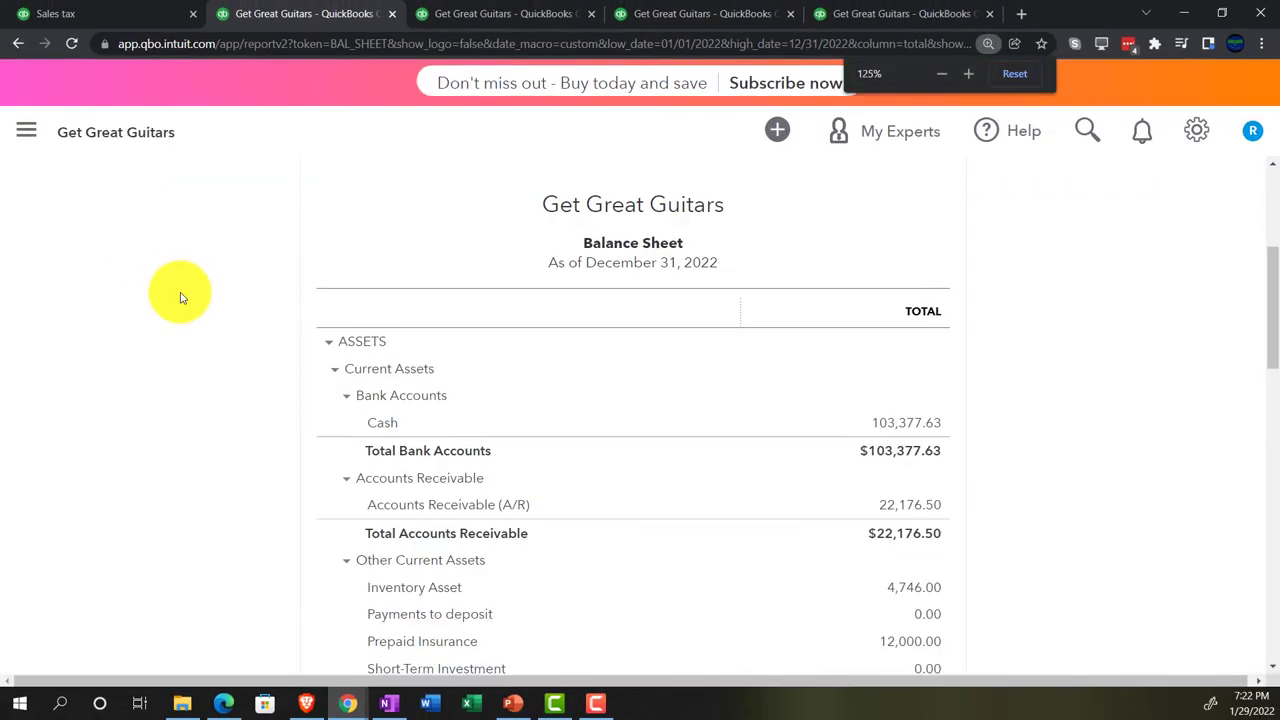
{"action": "left_click", "coordinate": [890, 13]}
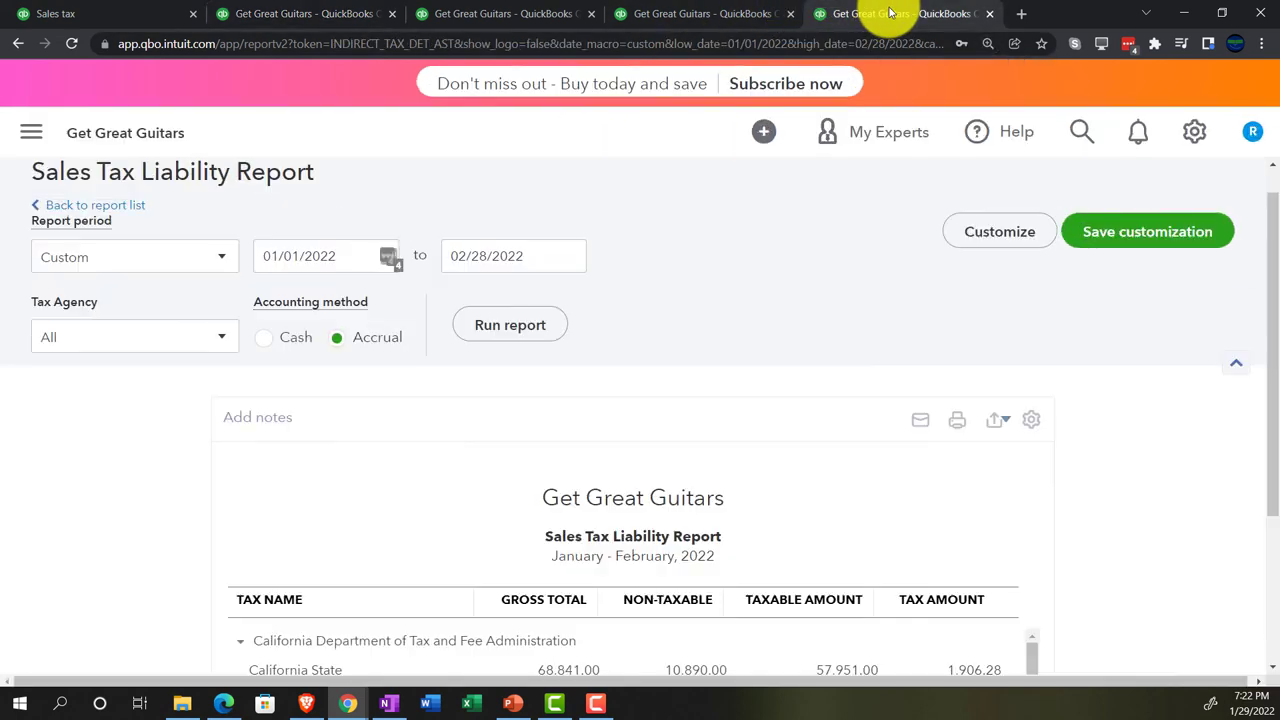
{"action": "scroll", "coordinate": [735, 360], "scroll_direction": "down", "scroll_amount": 2}
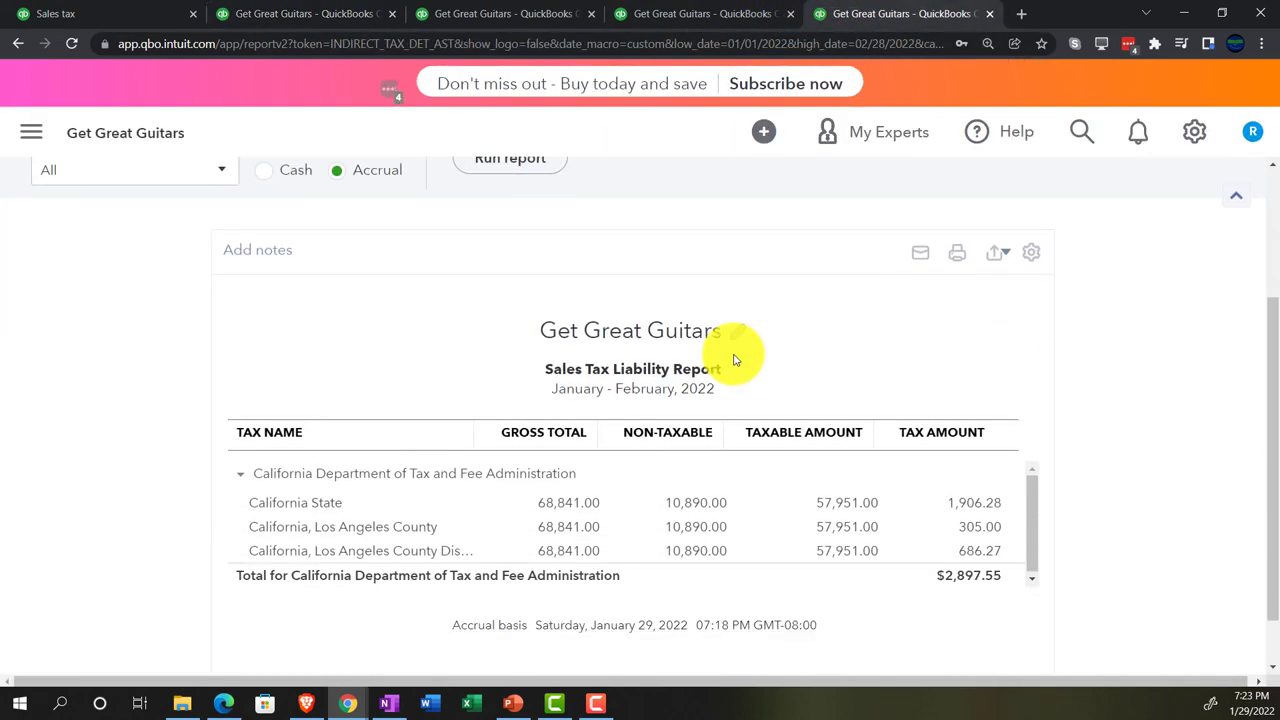
- Set the Sales Tax Liability Report period to 02/01/2022 through 12/31/2022 and run the report
{"action": "scroll", "coordinate": [605, 398], "scroll_direction": "up", "scroll_amount": 1}
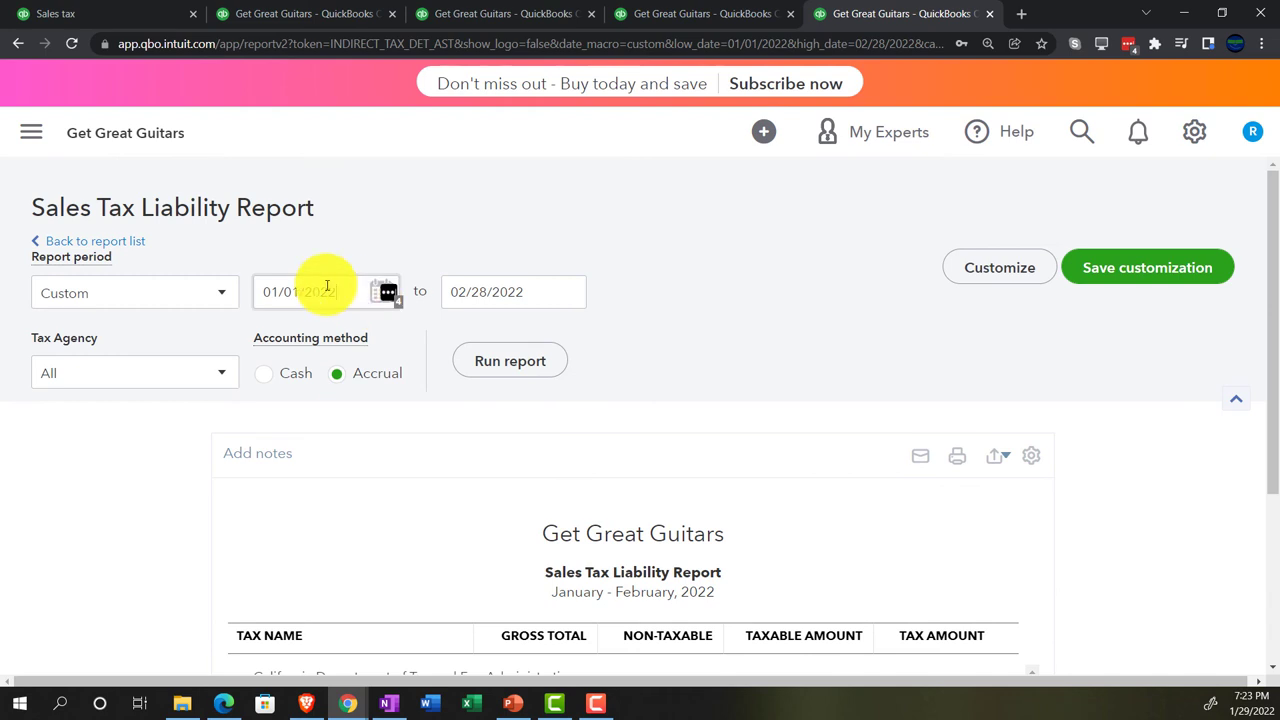
{"action": "left_click", "coordinate": [340, 291]}
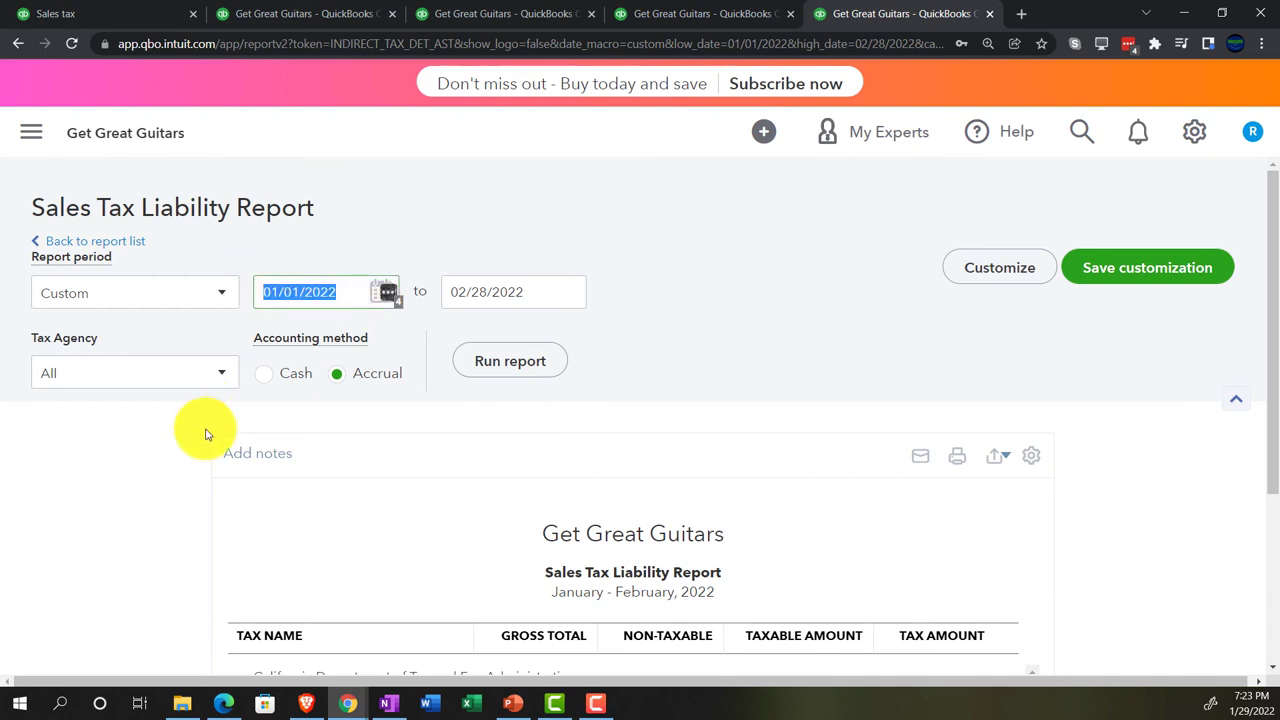
{"action": "type", "text": "0"}
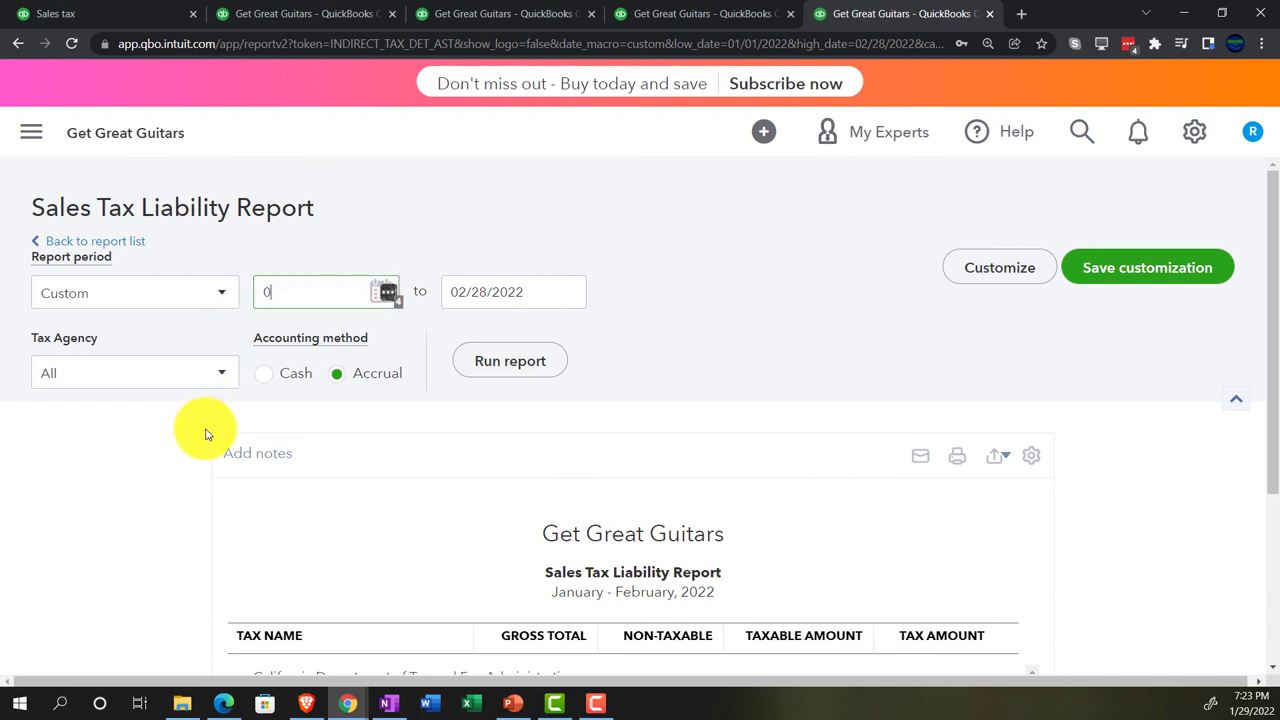
{"action": "type", "text": "2/01/2022"}
{"action": "key", "text": "Tab"}
{"action": "type", "text": "12/31/2022"}
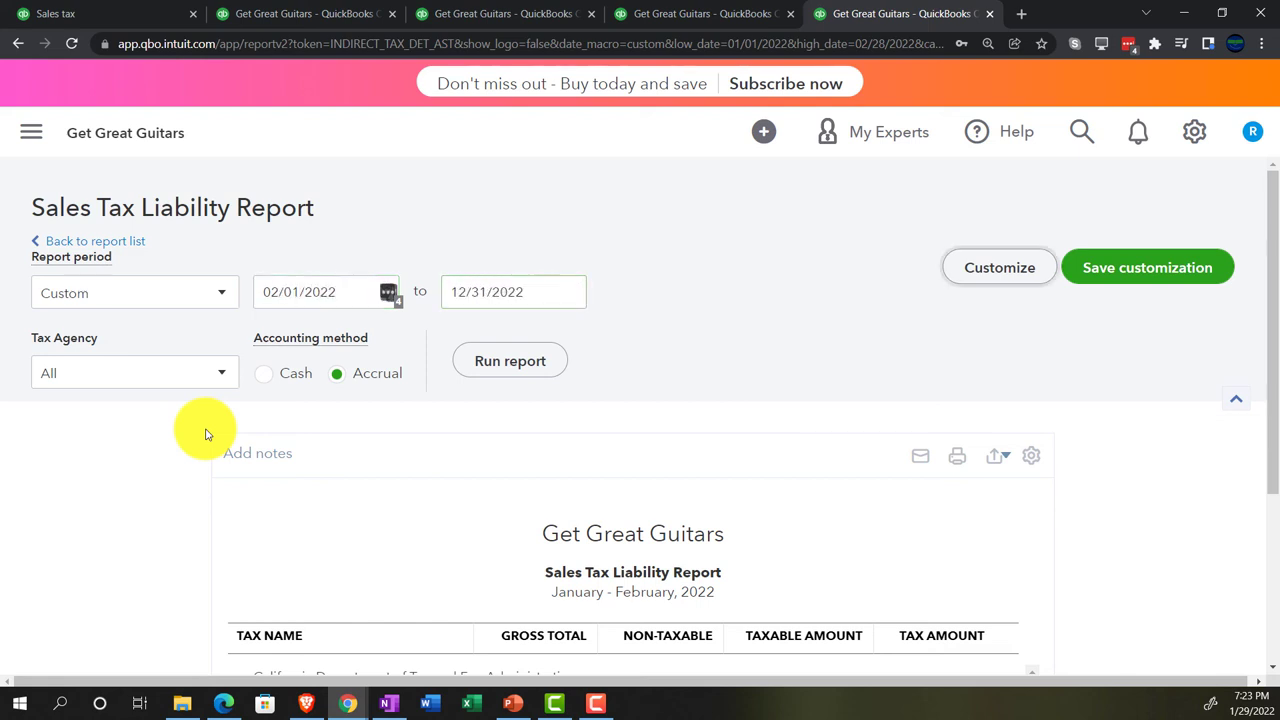
{"action": "left_click", "coordinate": [205, 434]}
{"action": "left_click", "coordinate": [510, 361]}
{"action": "scroll", "coordinate": [257, 466], "scroll_direction": "down", "scroll_amount": 2}
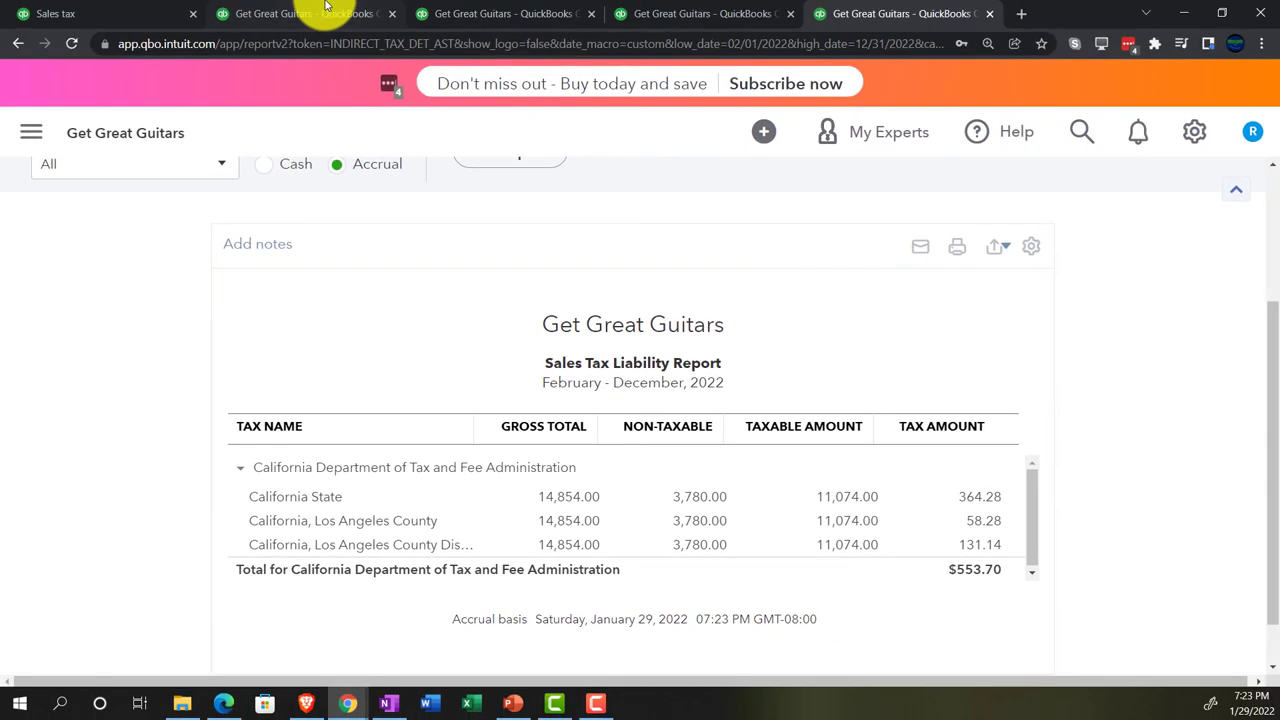
- Reopen the Balance Sheet and examine the California Department of Tax and Fee Administration Payable balance under Other Current Liabilities
{"action": "left_click", "coordinate": [325, 8]}
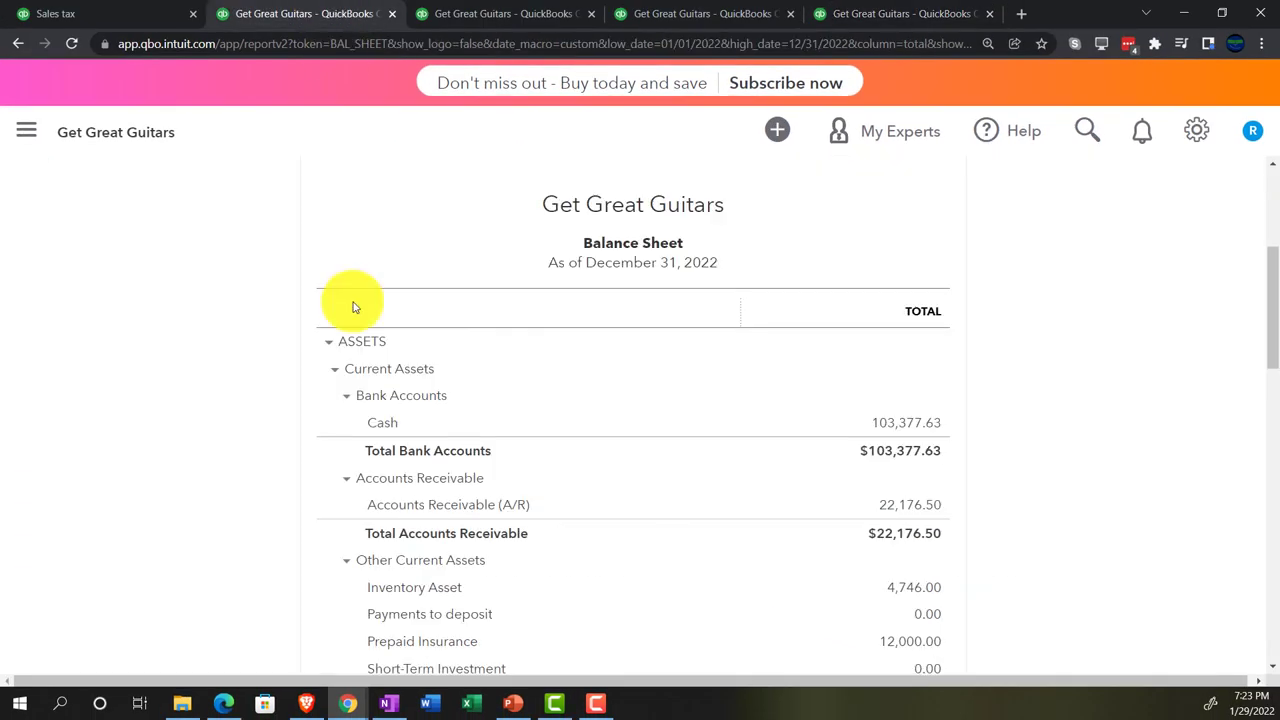
{"action": "scroll", "coordinate": [222, 515], "scroll_direction": "down", "scroll_amount": 1}
{"action": "scroll", "coordinate": [222, 515], "scroll_direction": "down", "scroll_amount": 5}
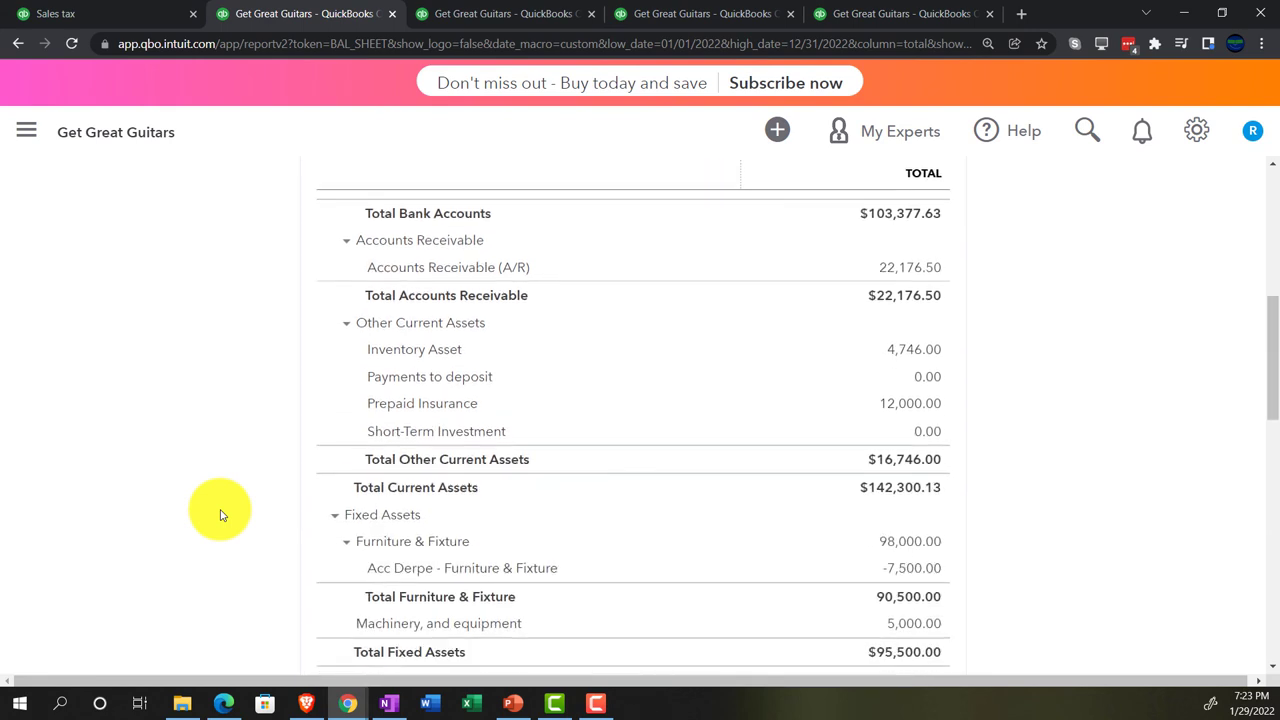
{"action": "scroll", "coordinate": [222, 515], "scroll_direction": "down", "scroll_amount": 5}
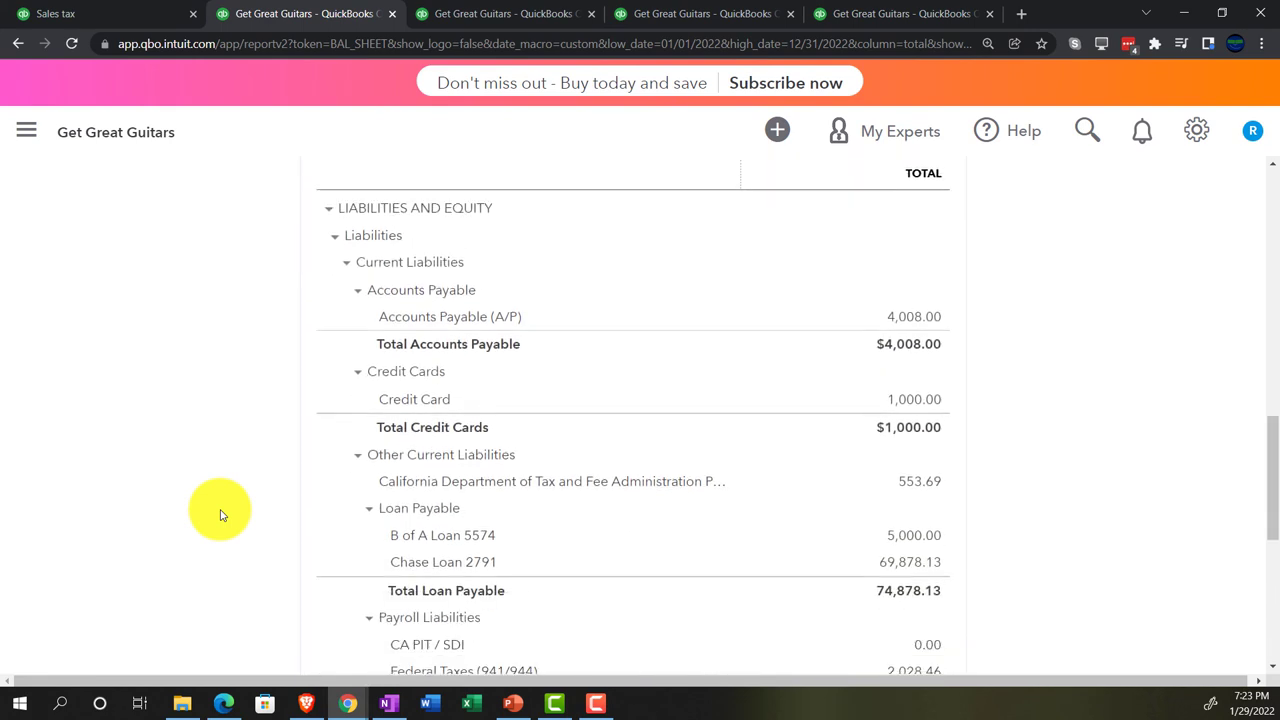
{"action": "key", "text": "ctrl+plus"}
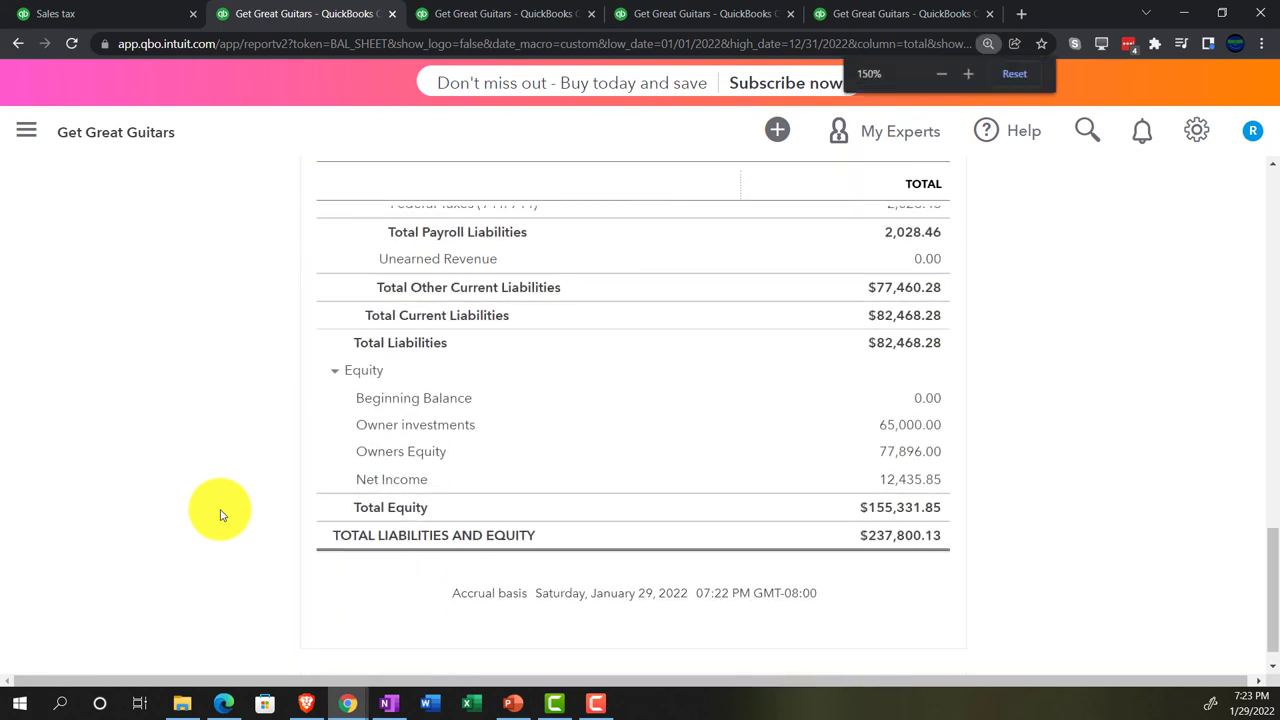
{"action": "scroll", "coordinate": [222, 515], "scroll_direction": "up", "scroll_amount": 2}
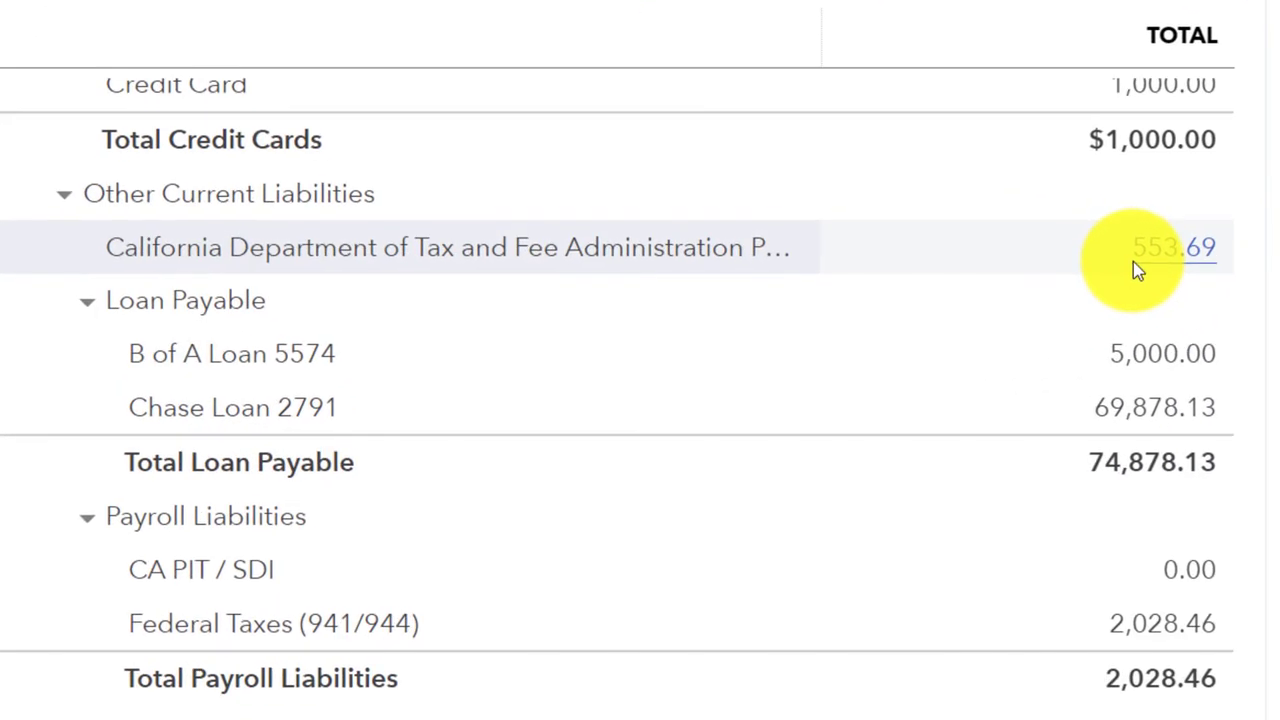
- Compare the Sales Tax Liability Report's February to December total with the sales tax payable balance on the Balance Sheet
{"action": "left_click", "coordinate": [1135, 264]}
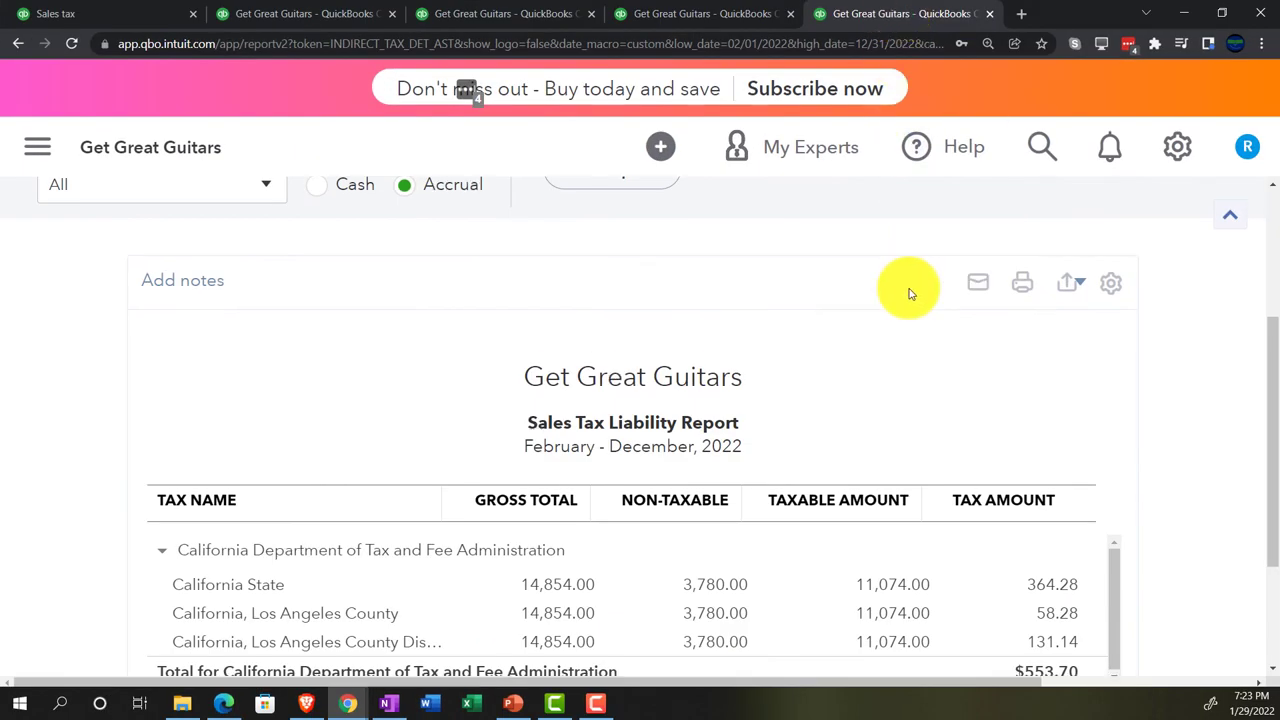
{"action": "scroll", "coordinate": [910, 293], "scroll_direction": "down", "scroll_amount": 2}
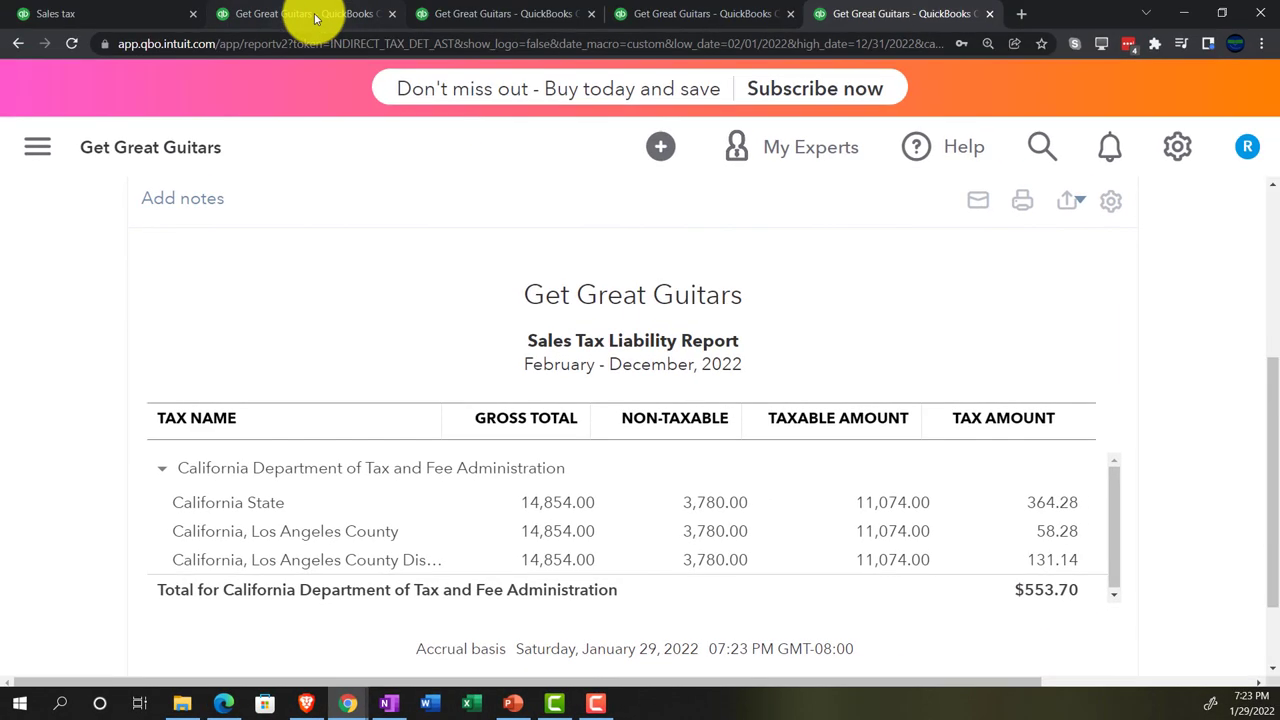
{"action": "left_click", "coordinate": [313, 17]}
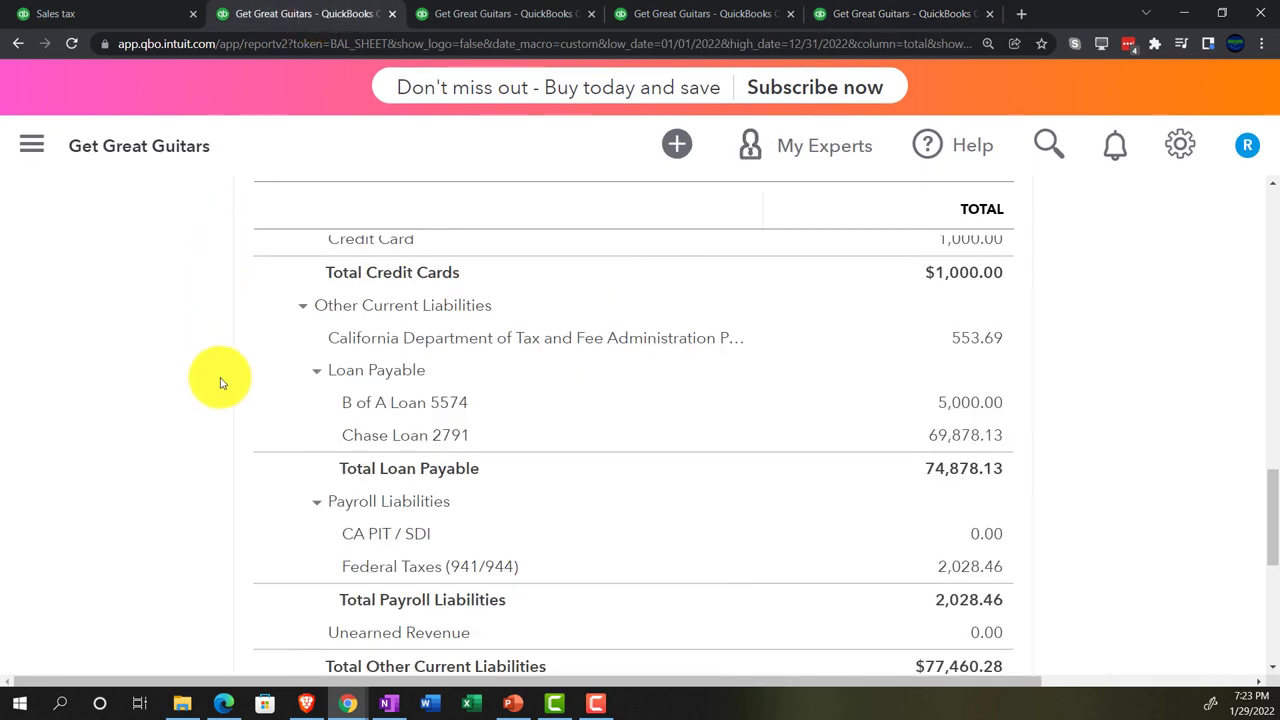
{"action": "left_click", "coordinate": [843, 17]}
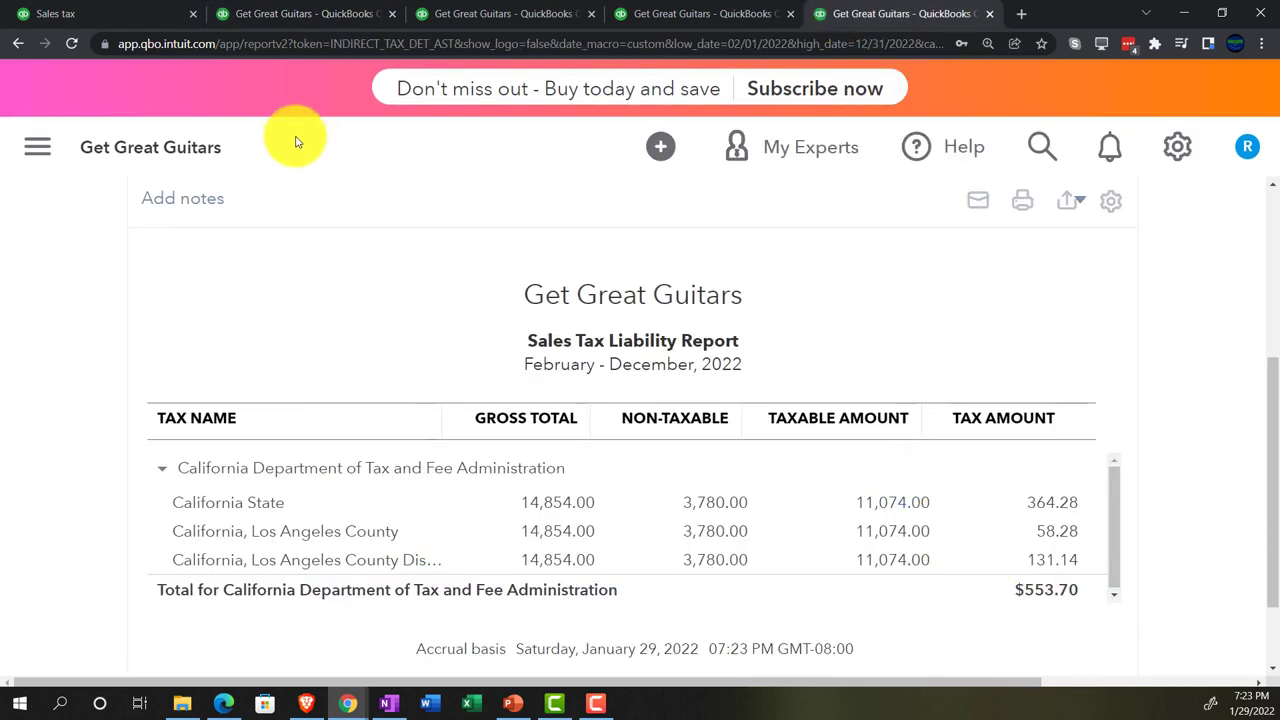
{"action": "left_click", "coordinate": [285, 20]}
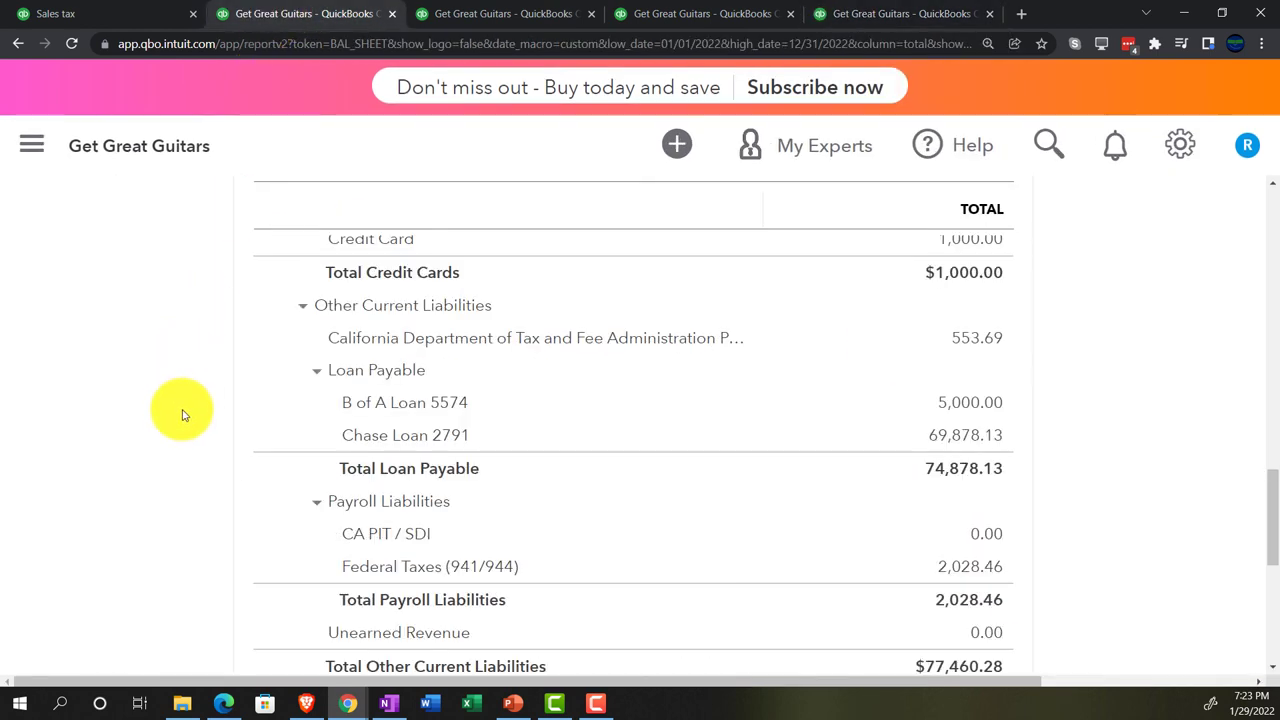
- Open the January to February 2022 Profit and Loss report and review its period settings and monthly income
{"action": "left_click", "coordinate": [458, 20]}
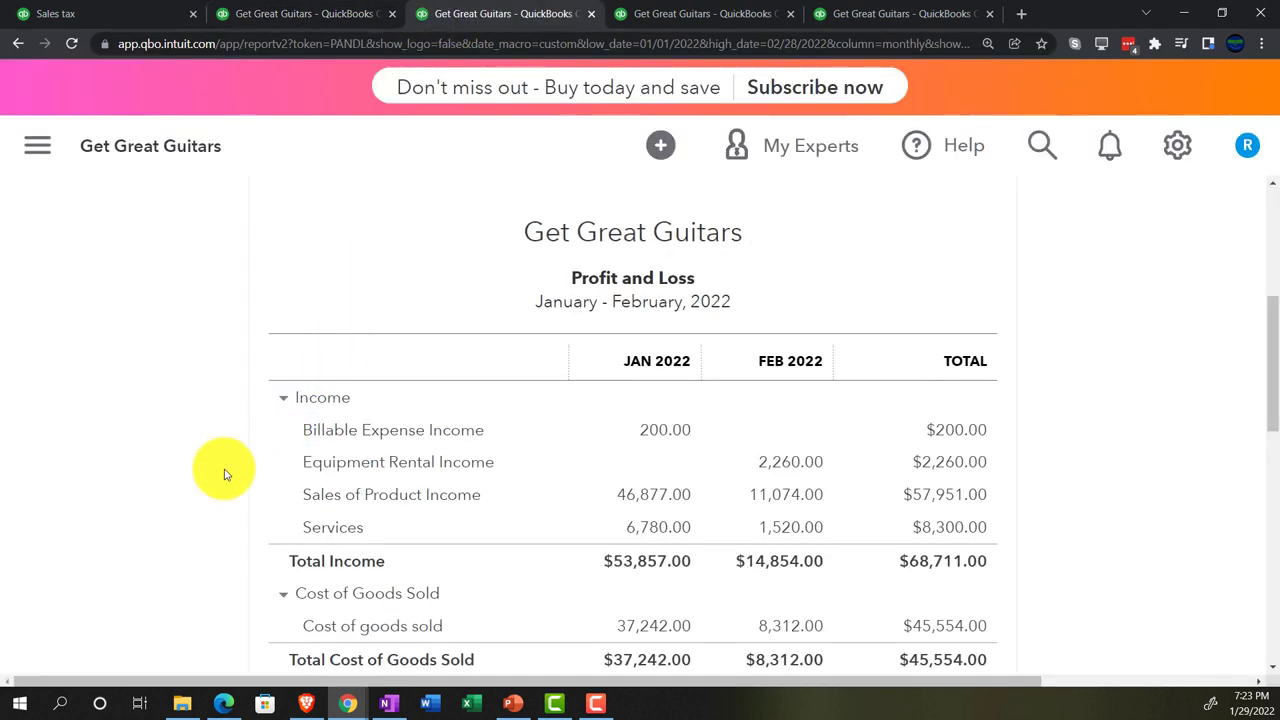
{"action": "scroll", "coordinate": [906, 341], "scroll_direction": "up", "scroll_amount": 3}
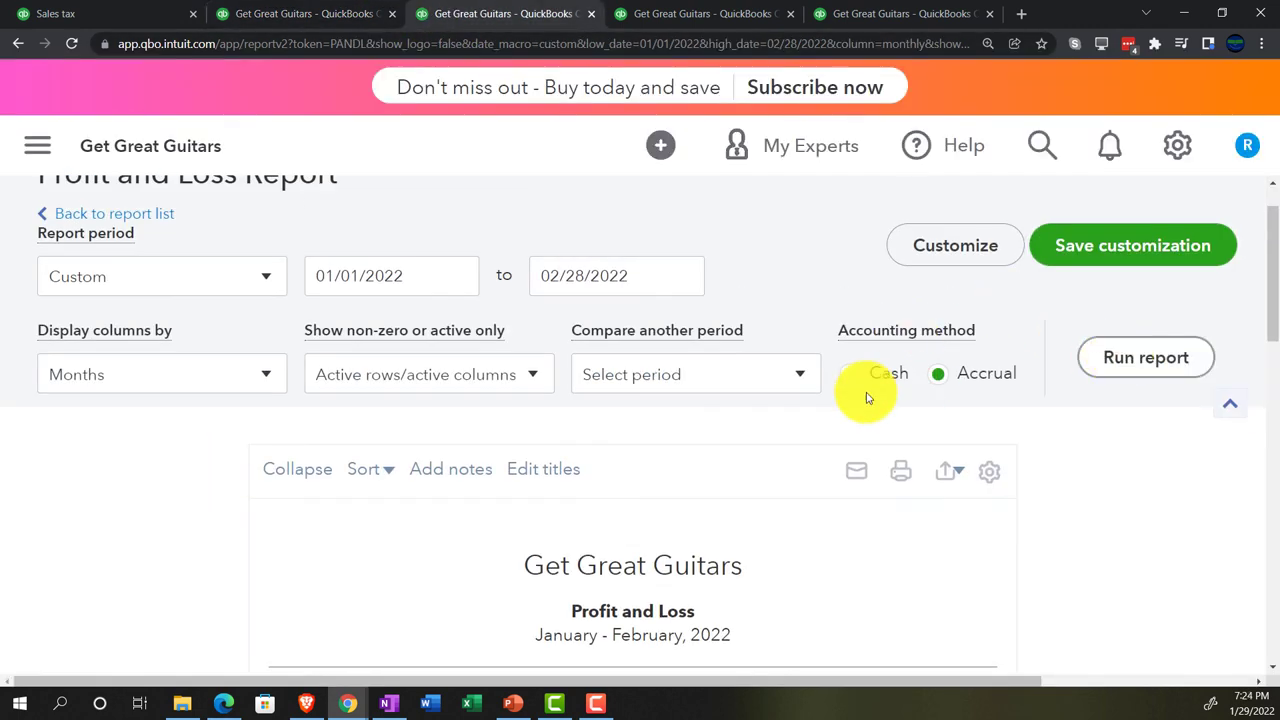
{"action": "scroll", "coordinate": [909, 391], "scroll_direction": "down", "scroll_amount": 2}
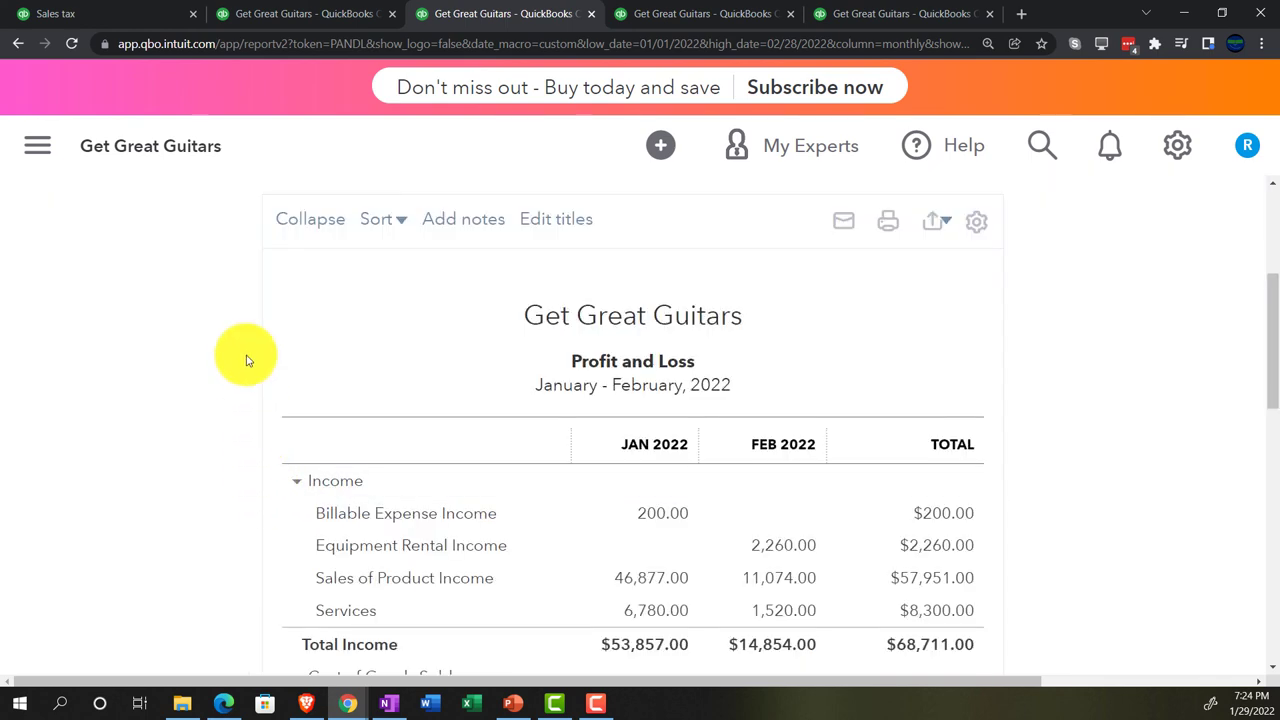
- Return to the Sales tax center and open the Taxes section to view the sales tax due overview
{"action": "left_click", "coordinate": [128, 16]}
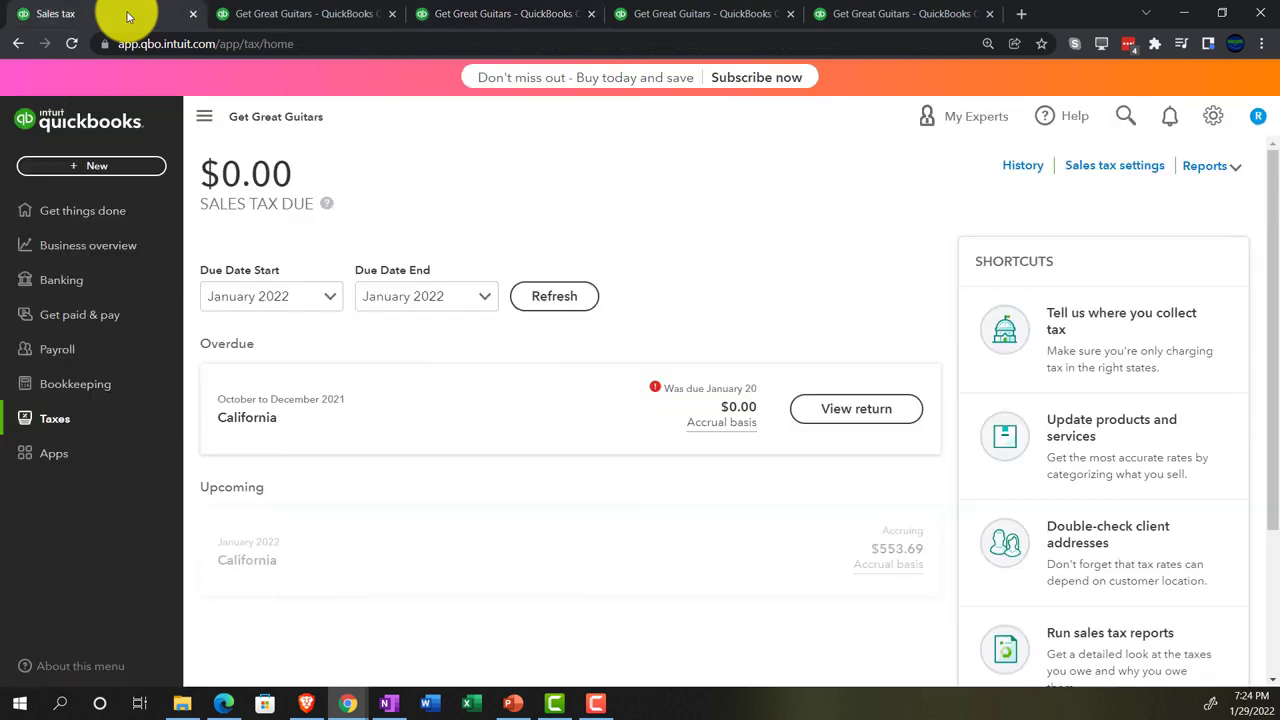
{"action": "key", "text": "ctrl+minus"}
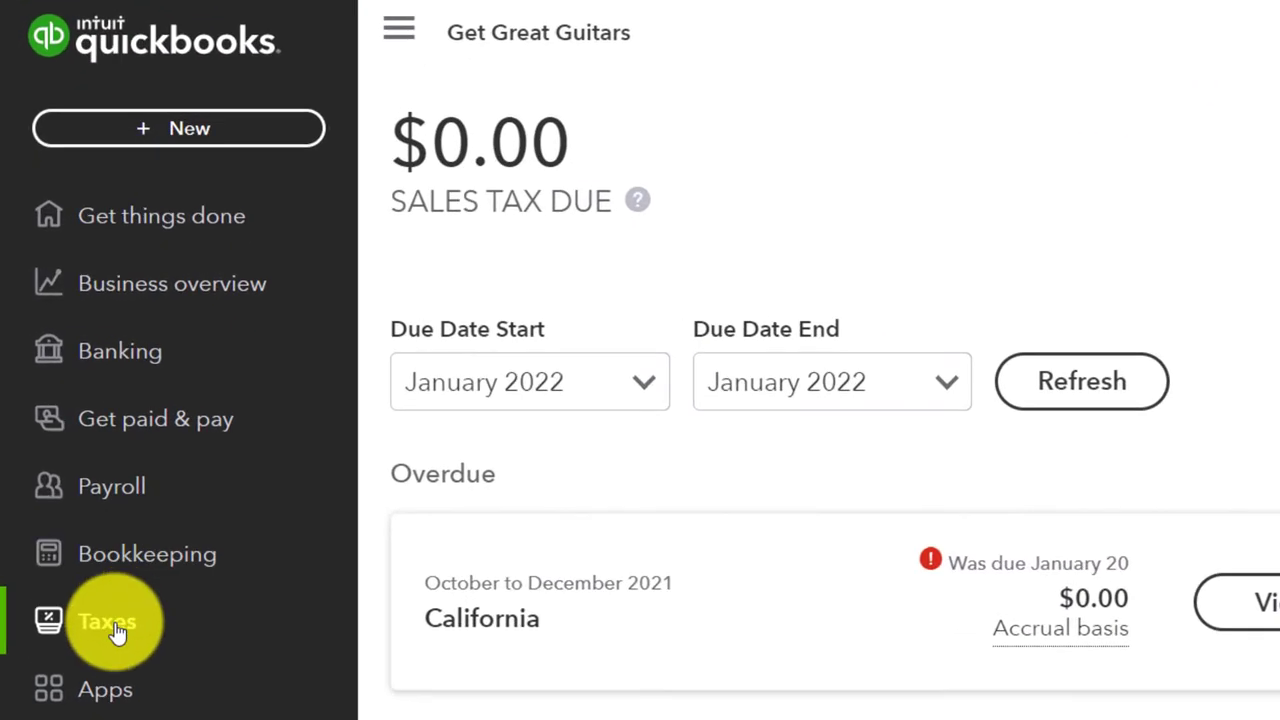
{"action": "left_click", "coordinate": [112, 624]}
{"action": "left_click", "coordinate": [783, 380]}
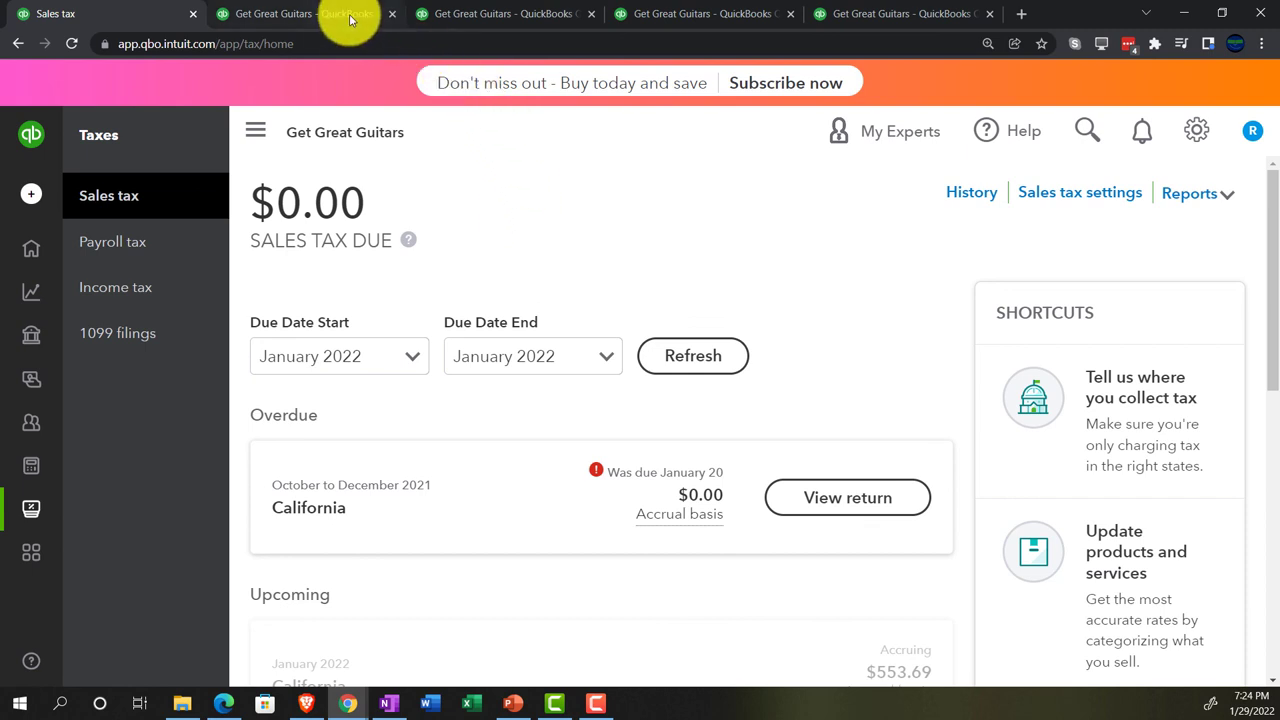
- Switch to the 2022 Trial Balance report and rerun it to refresh the account balances
{"action": "left_click", "coordinate": [670, 16]}
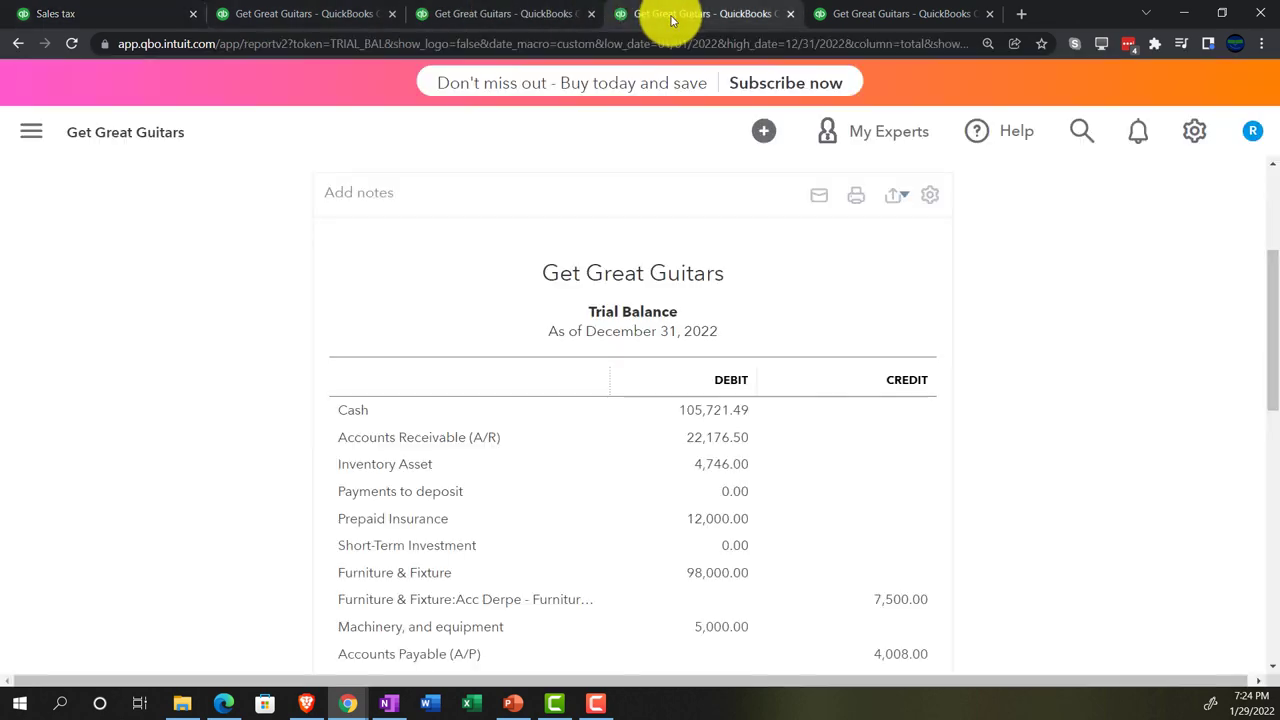
{"action": "scroll", "coordinate": [409, 451], "scroll_direction": "up", "scroll_amount": 3}
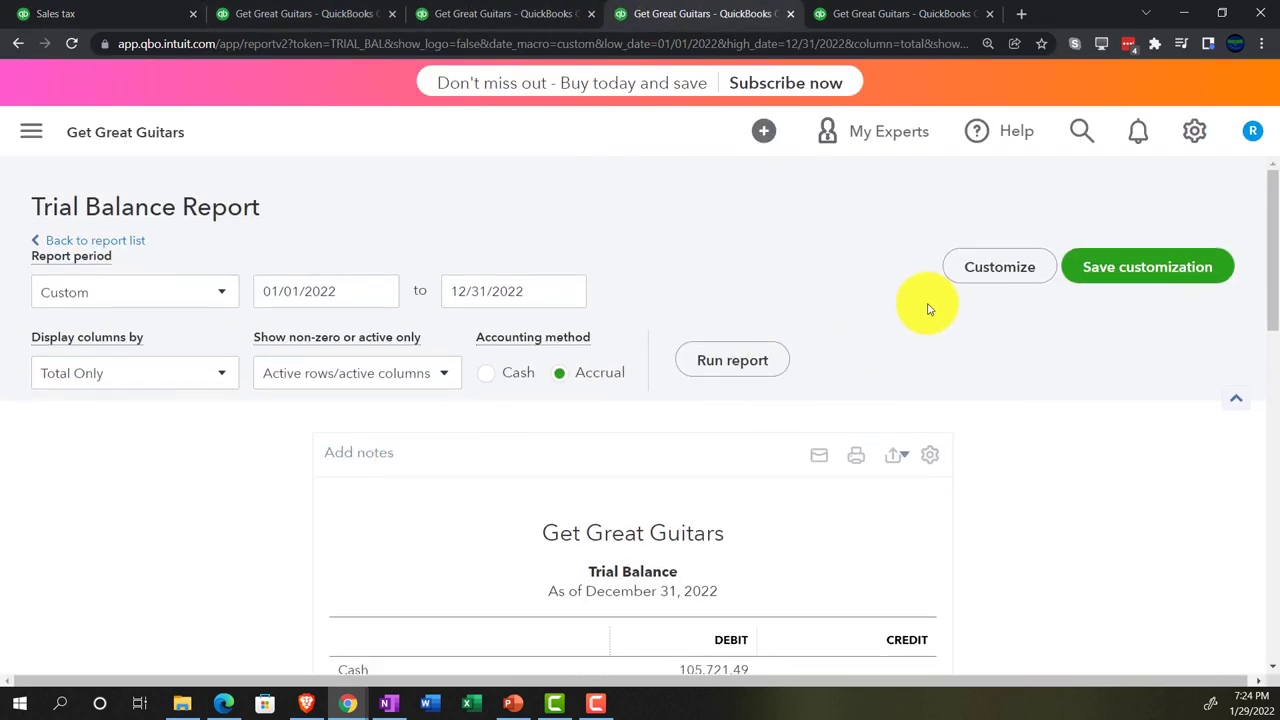
{"action": "left_click", "coordinate": [759, 360]}
- Examine the refreshed Trial Balance from Cash through the liability, equity, income and expense accounts to the debit and credit totals
{"action": "scroll", "coordinate": [254, 506], "scroll_direction": "down", "scroll_amount": 2}
{"action": "key", "text": "ctrl+plus"}
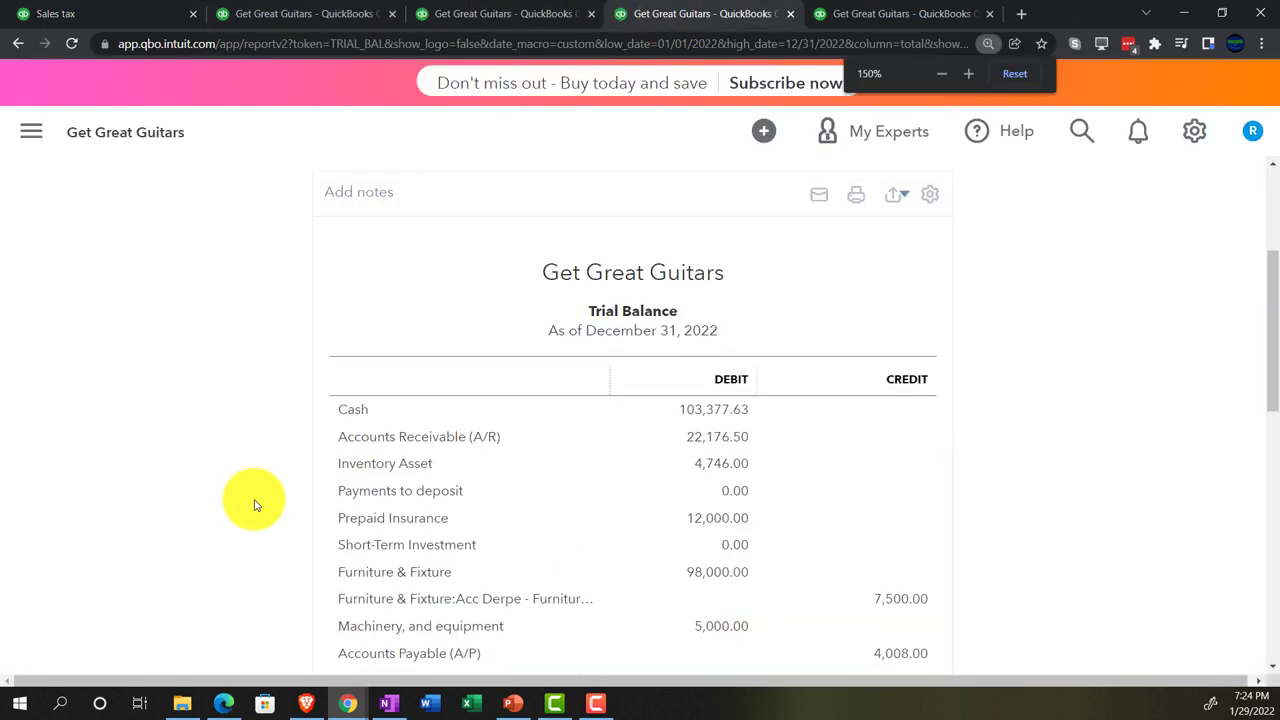
{"action": "key", "text": "ctrl+plus"}
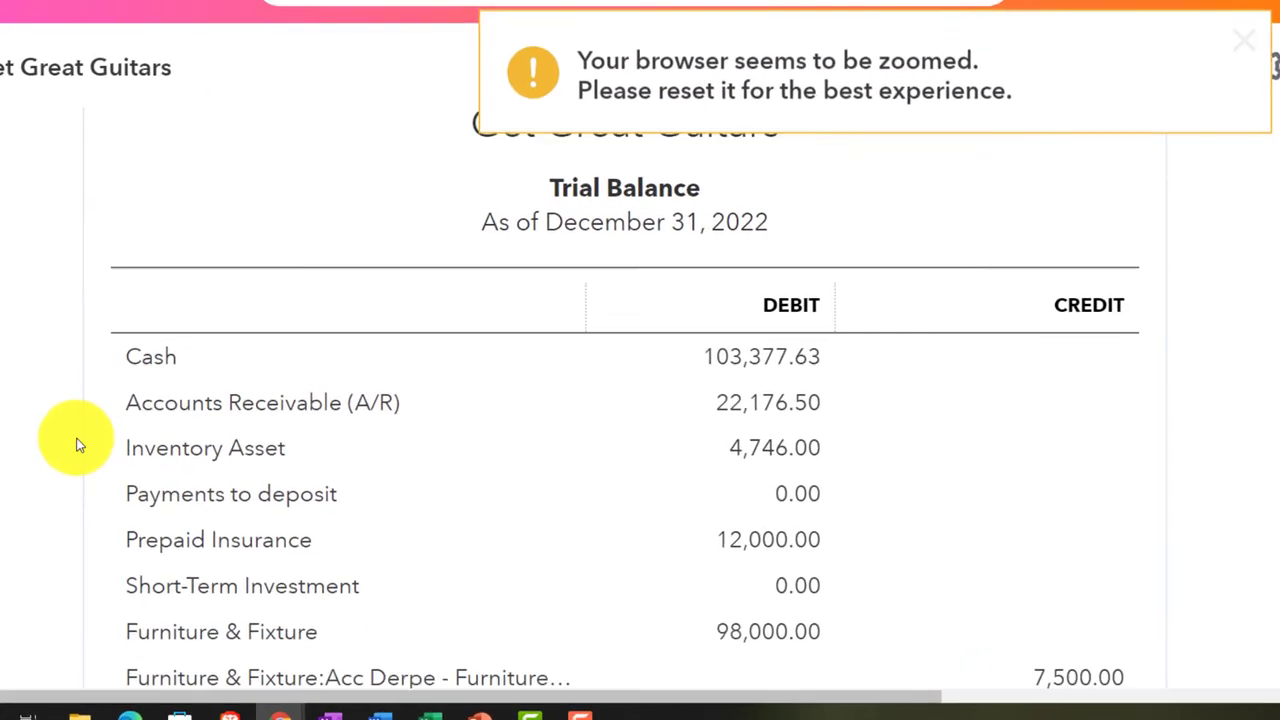
{"action": "scroll", "coordinate": [640, 400], "scroll_direction": "down", "scroll_amount": 5}
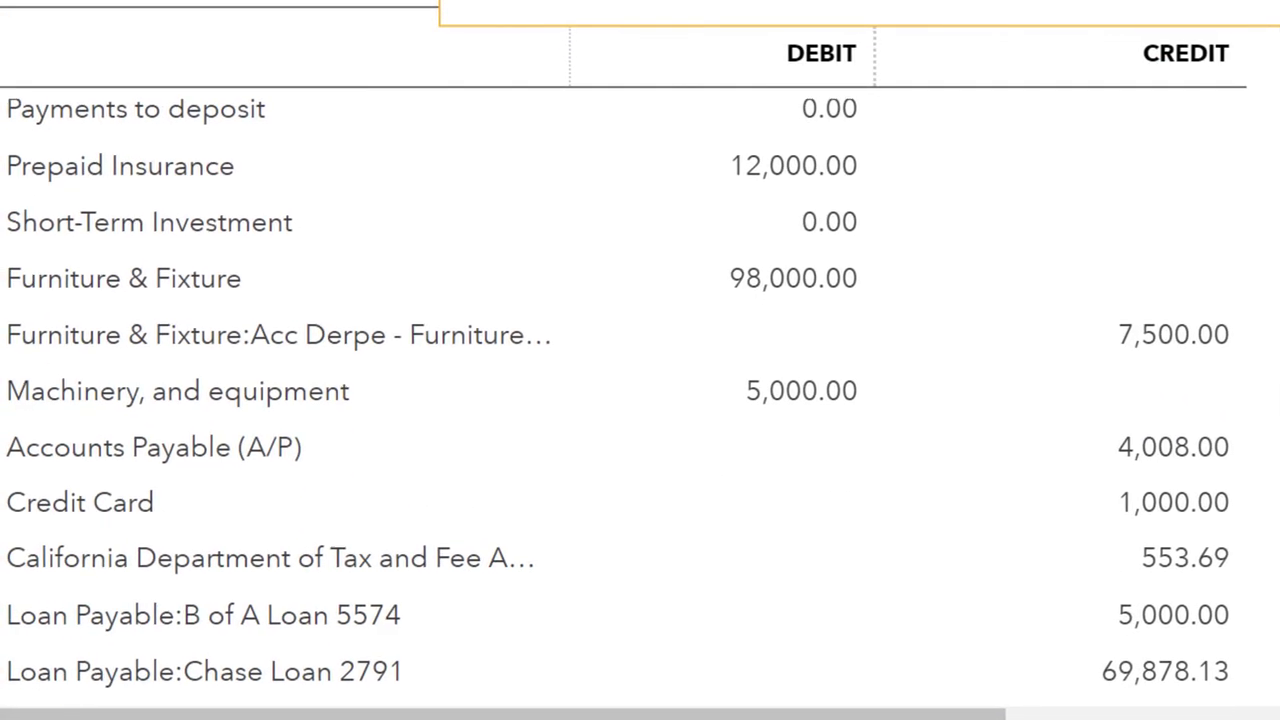
{"action": "scroll", "coordinate": [640, 400], "scroll_direction": "down", "scroll_amount": 4}
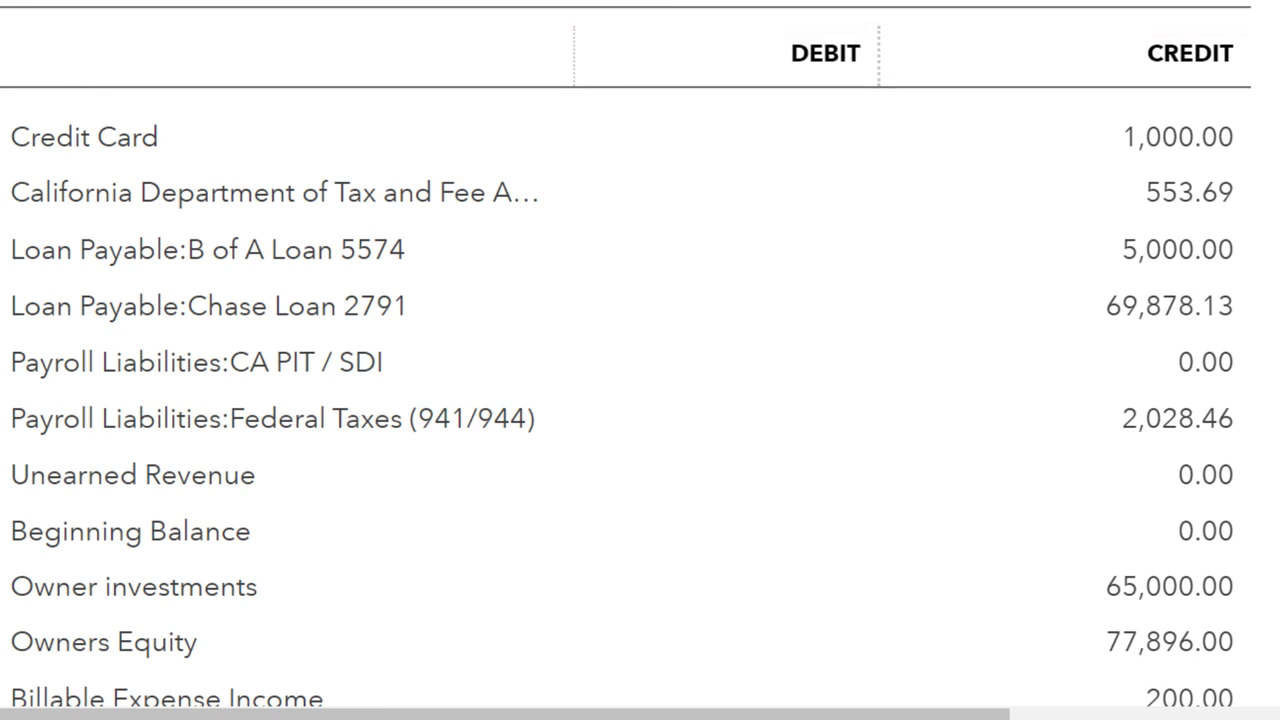
{"action": "scroll", "coordinate": [640, 400], "scroll_direction": "down", "scroll_amount": 2}
{"action": "scroll", "coordinate": [640, 400], "scroll_direction": "down", "scroll_amount": 2}
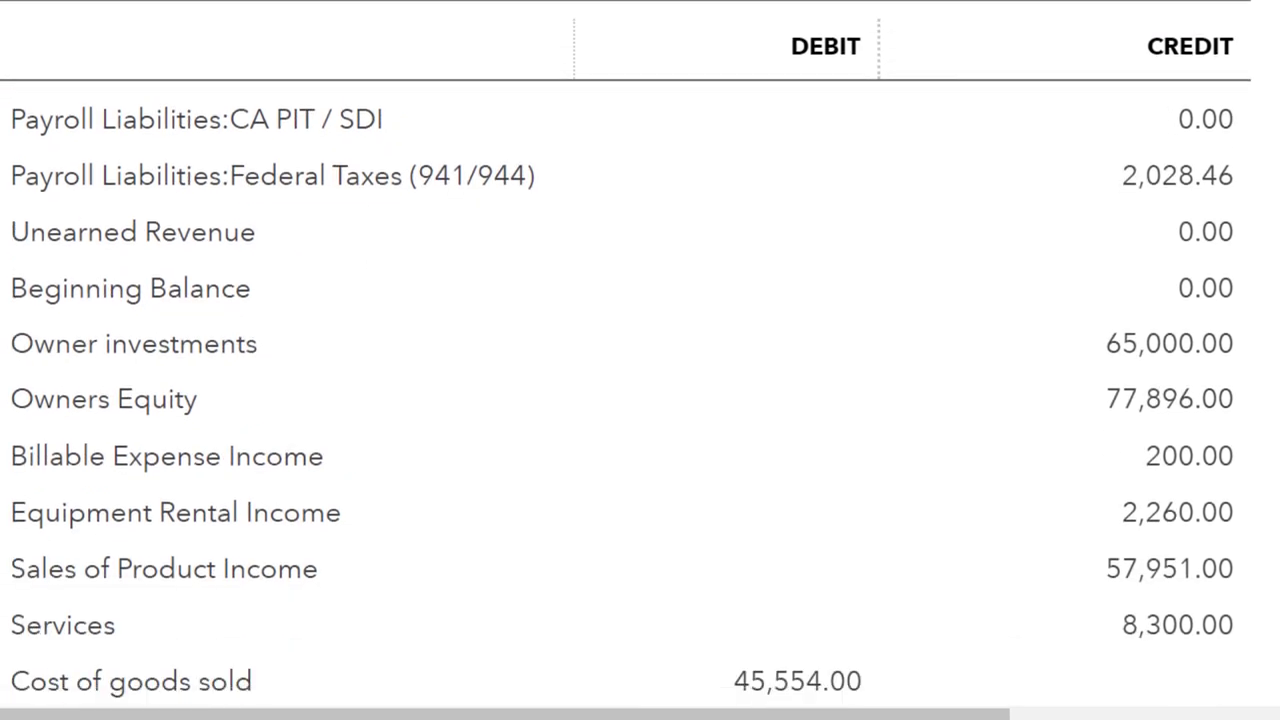
{"action": "scroll", "coordinate": [640, 400], "scroll_direction": "down", "scroll_amount": 2}
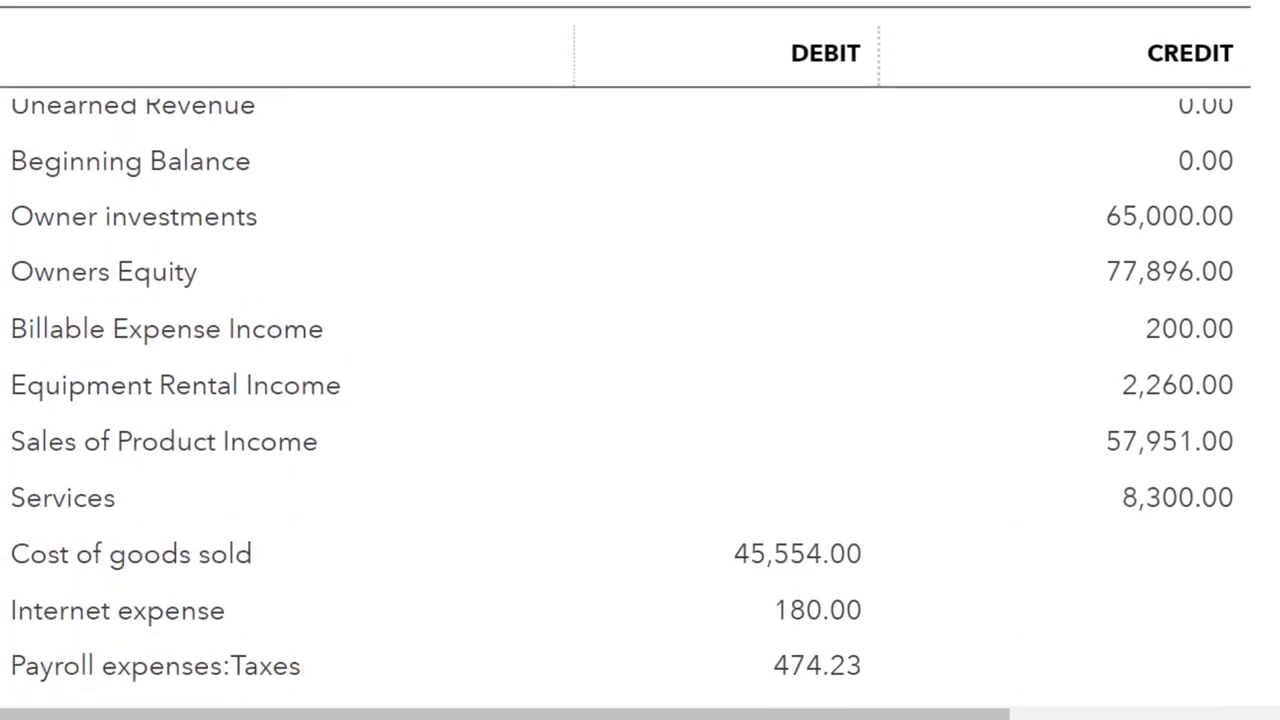
{"action": "scroll", "coordinate": [640, 400], "scroll_direction": "down", "scroll_amount": 7}
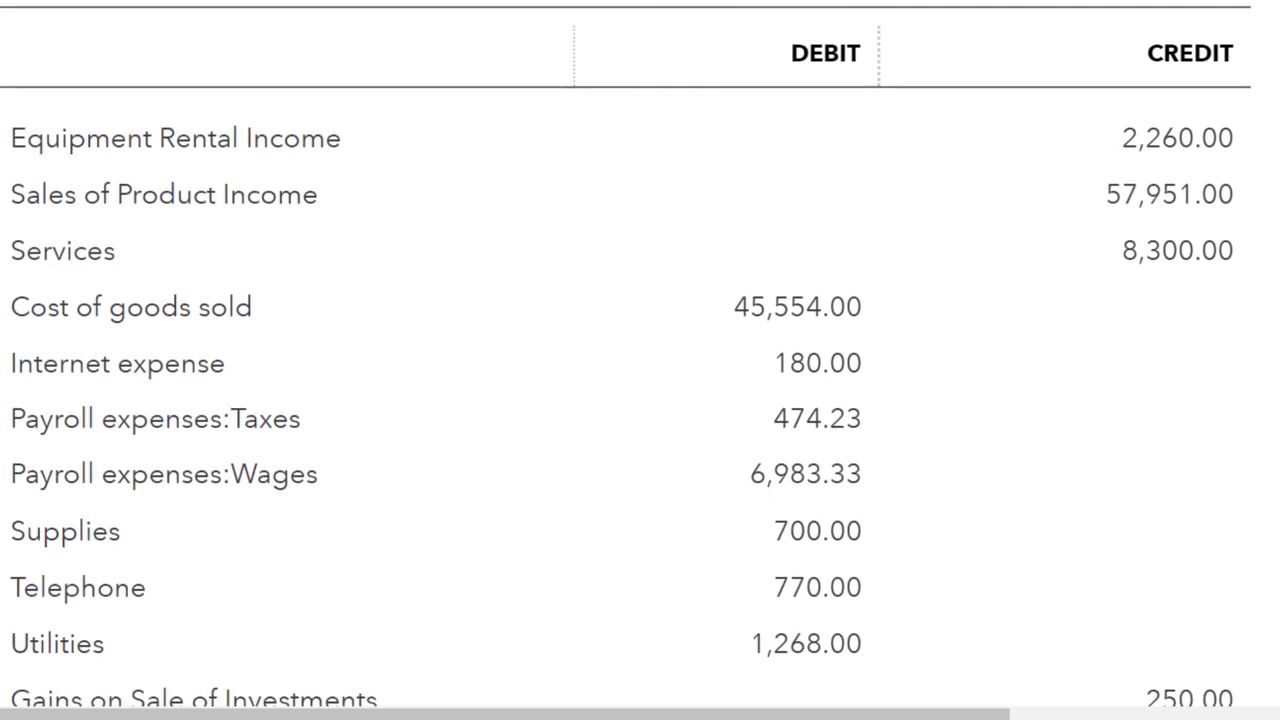
{"action": "scroll", "coordinate": [640, 400], "scroll_direction": "down", "scroll_amount": 2}
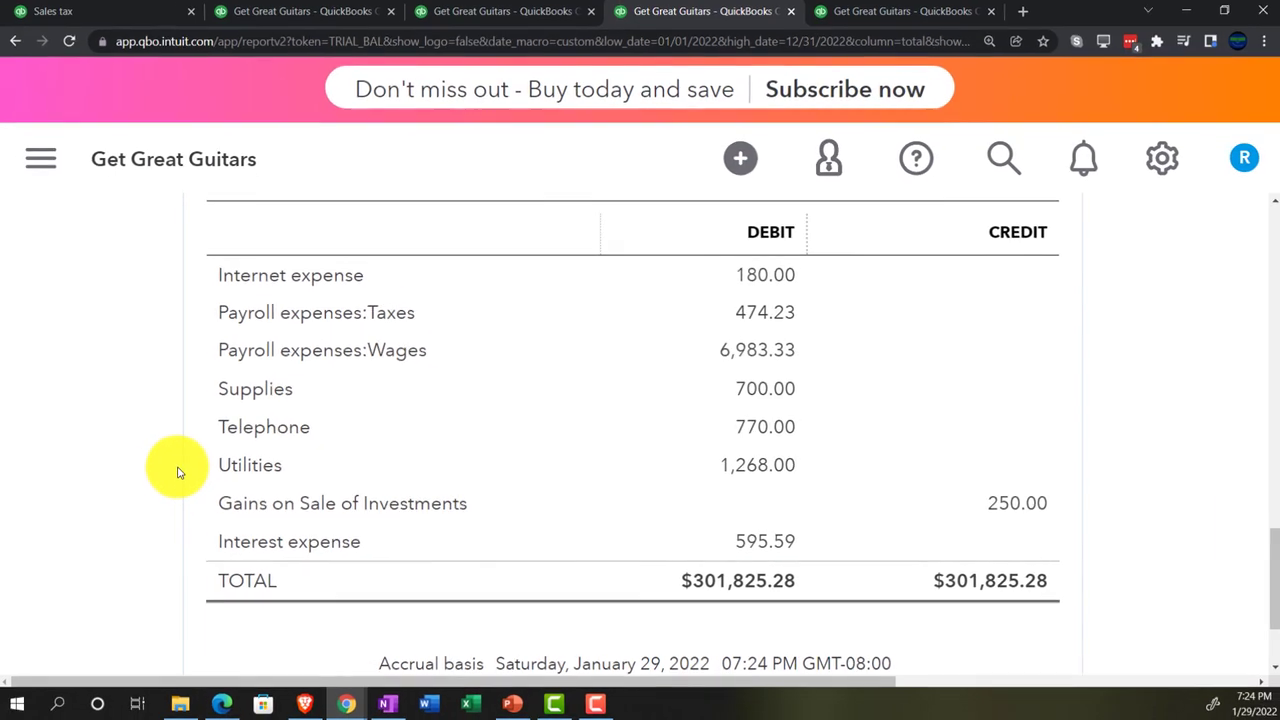